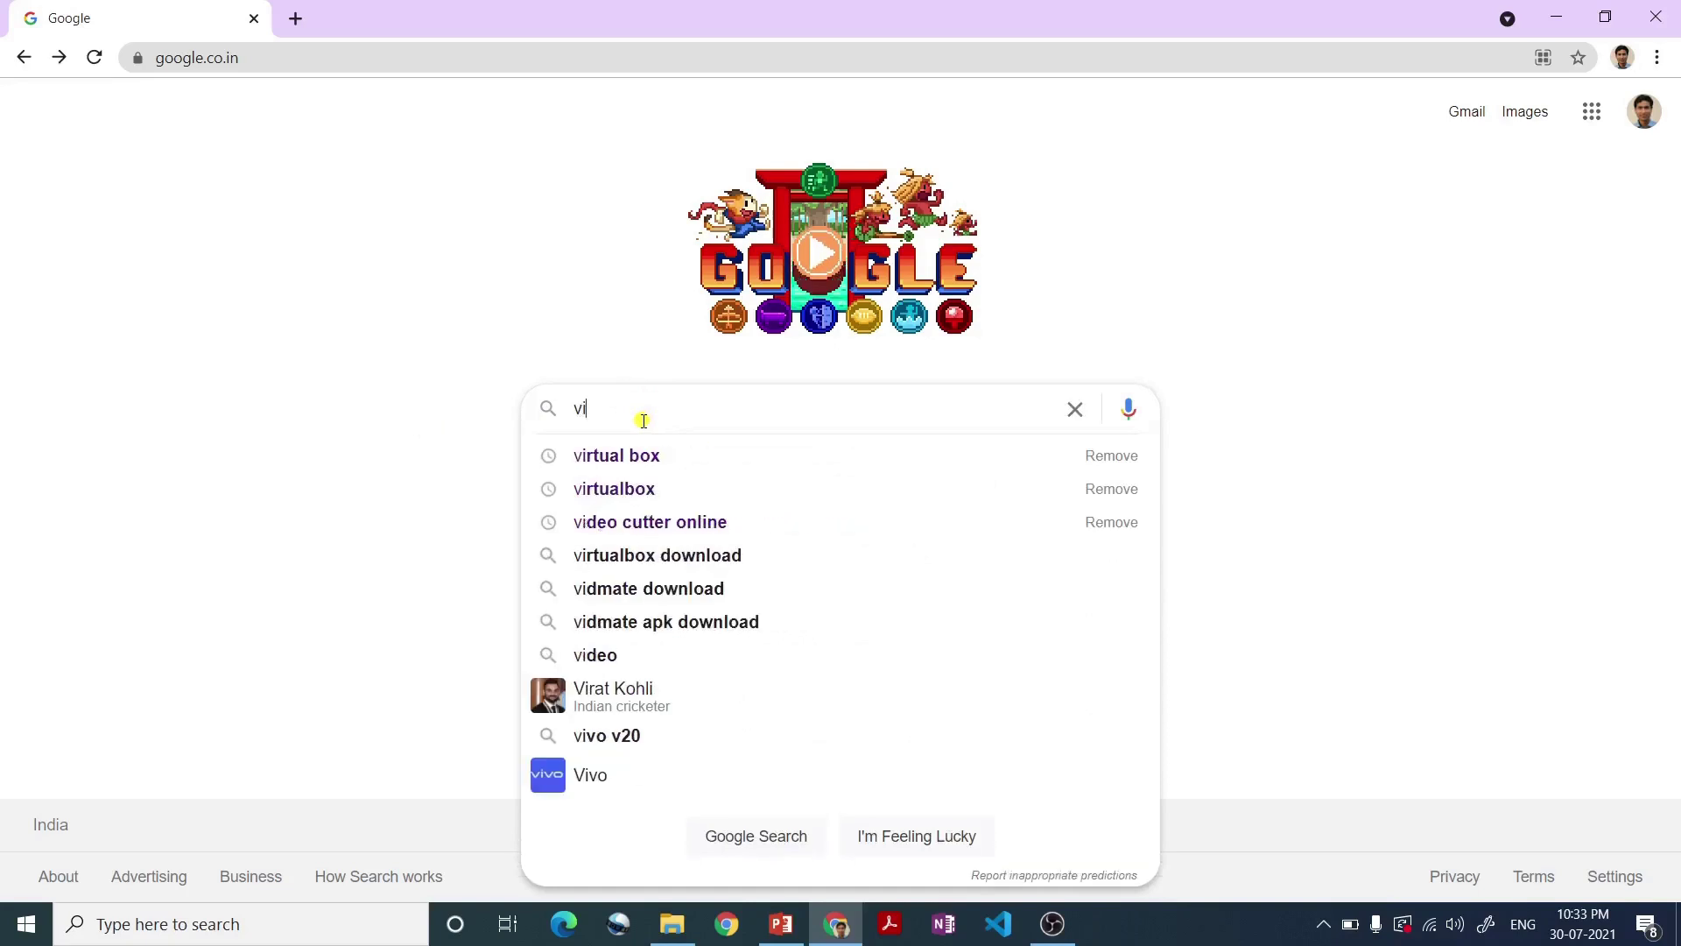
# - Search Google for 'virtual box' and download the VirtualBox 6.1.26 Windows hosts installer from virtualbox.org
pyautogui.write('box')
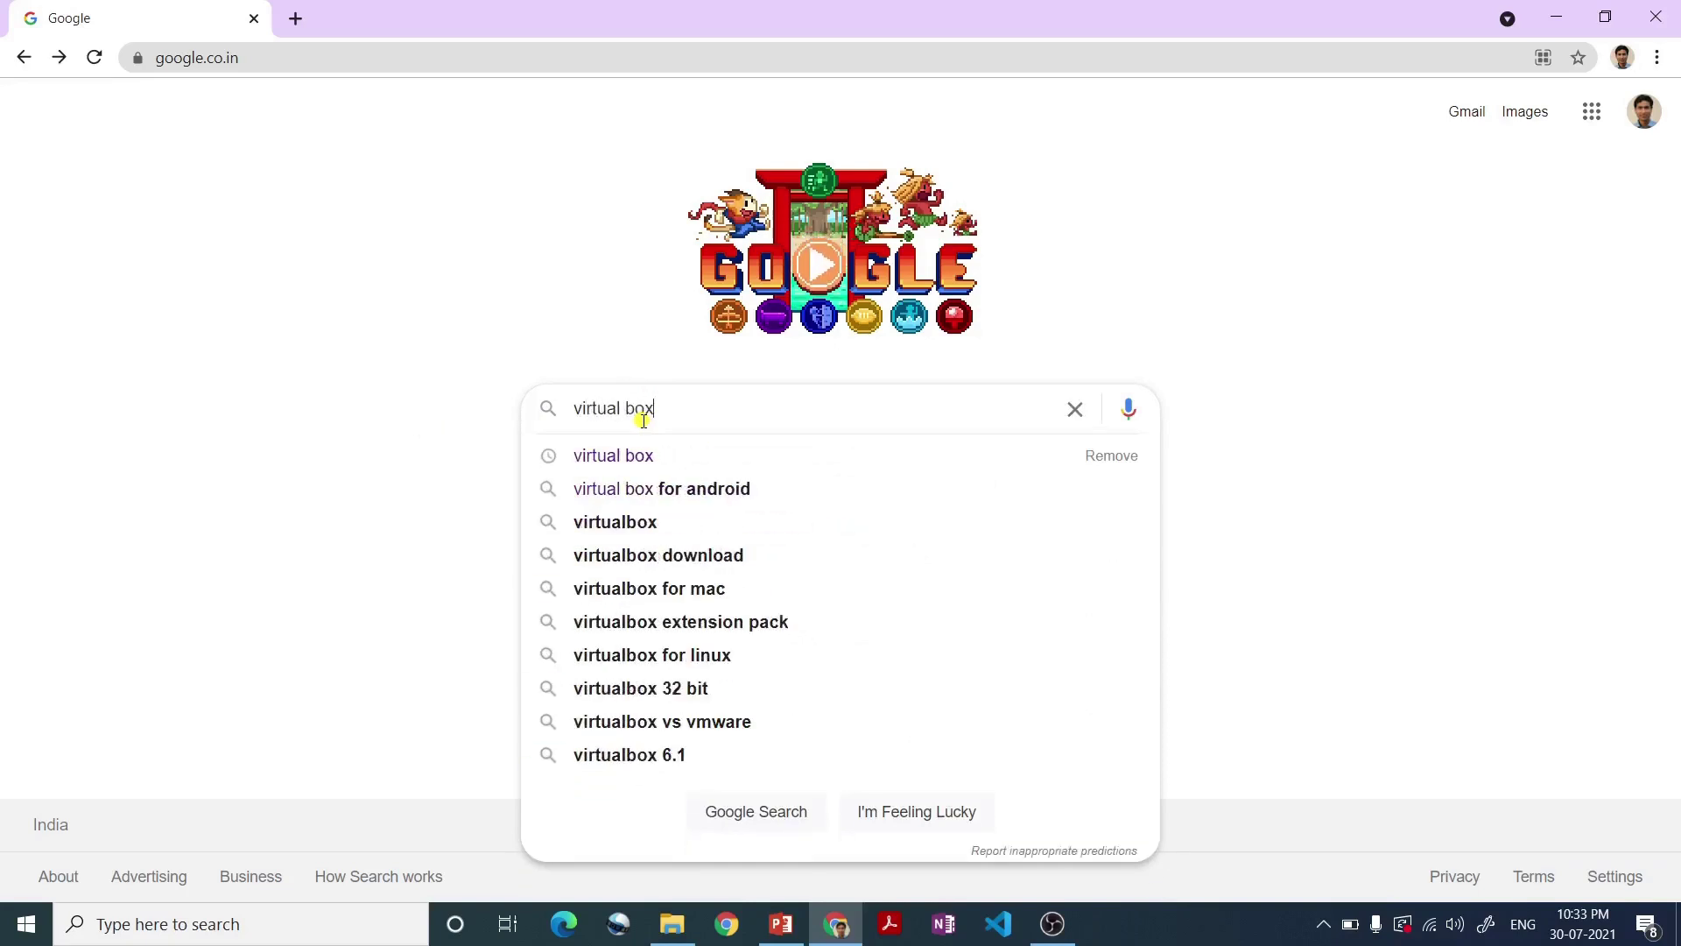
pyautogui.press('Return')
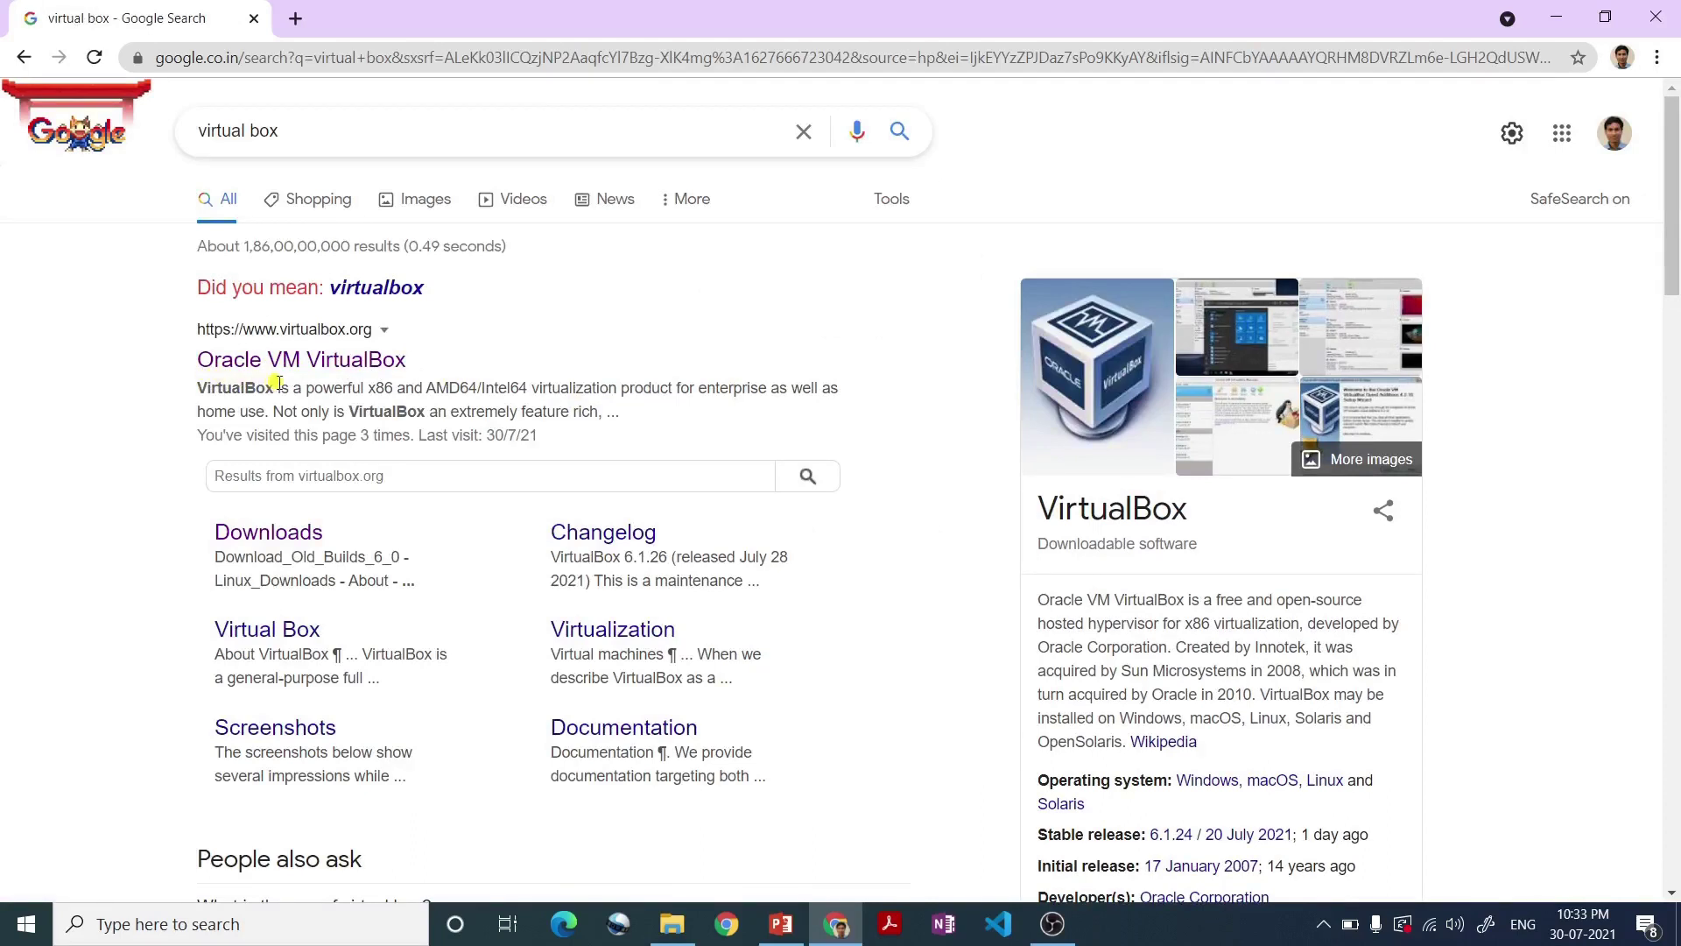
pyautogui.click(354, 368)
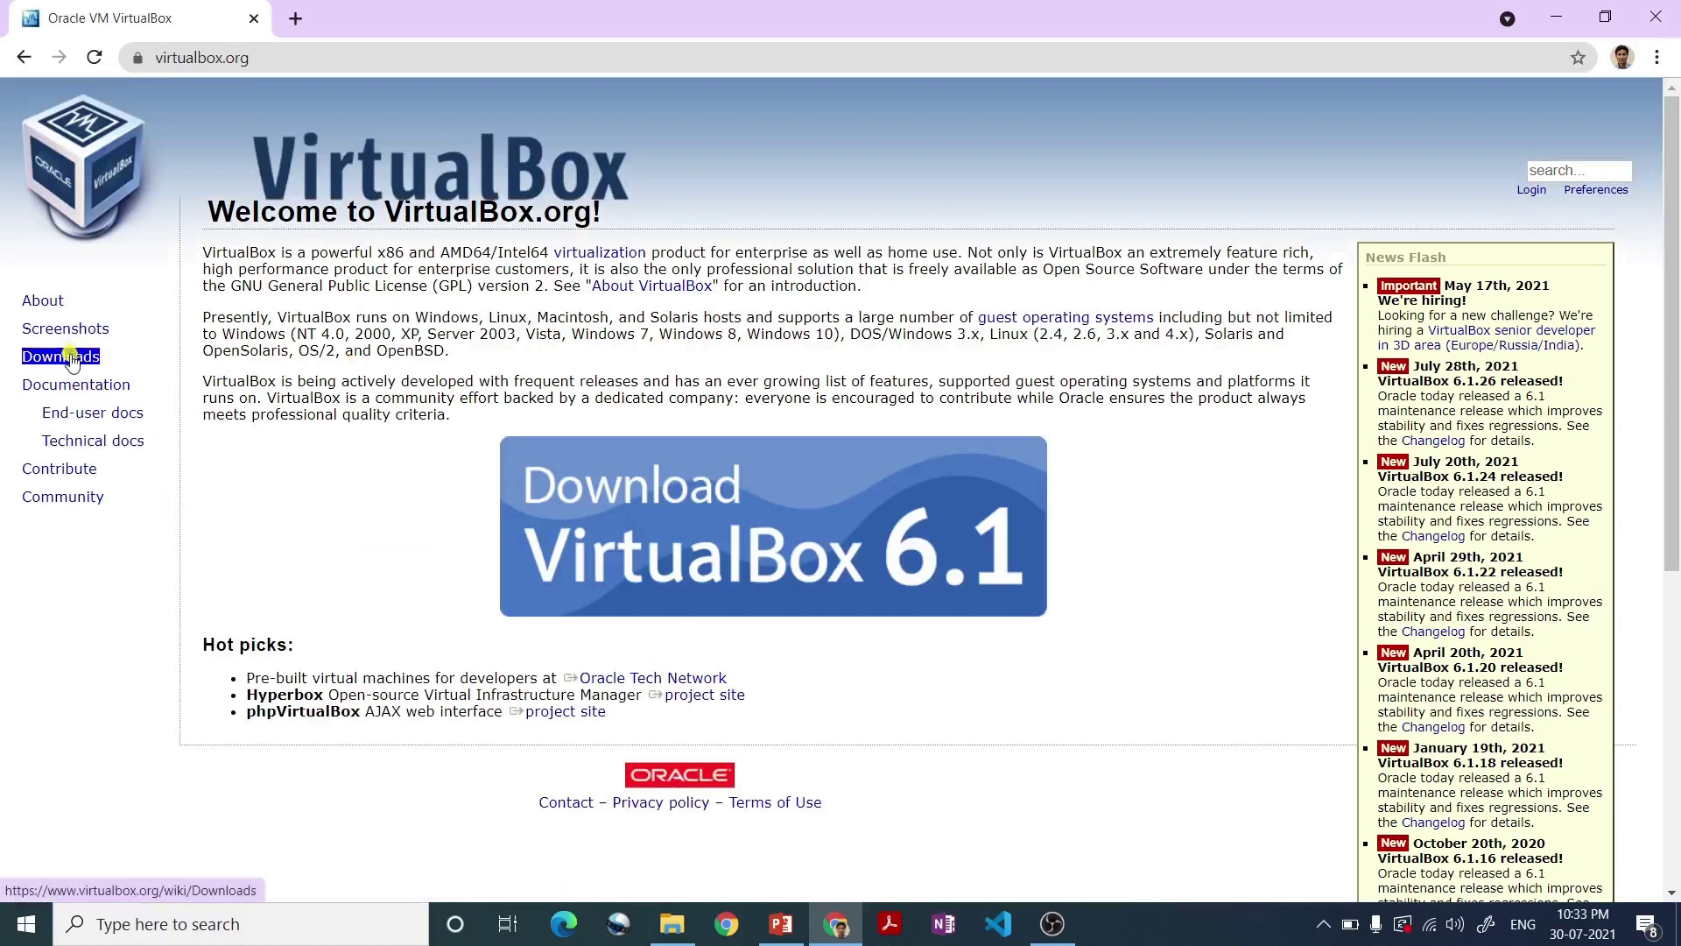
pyautogui.click(61, 356)
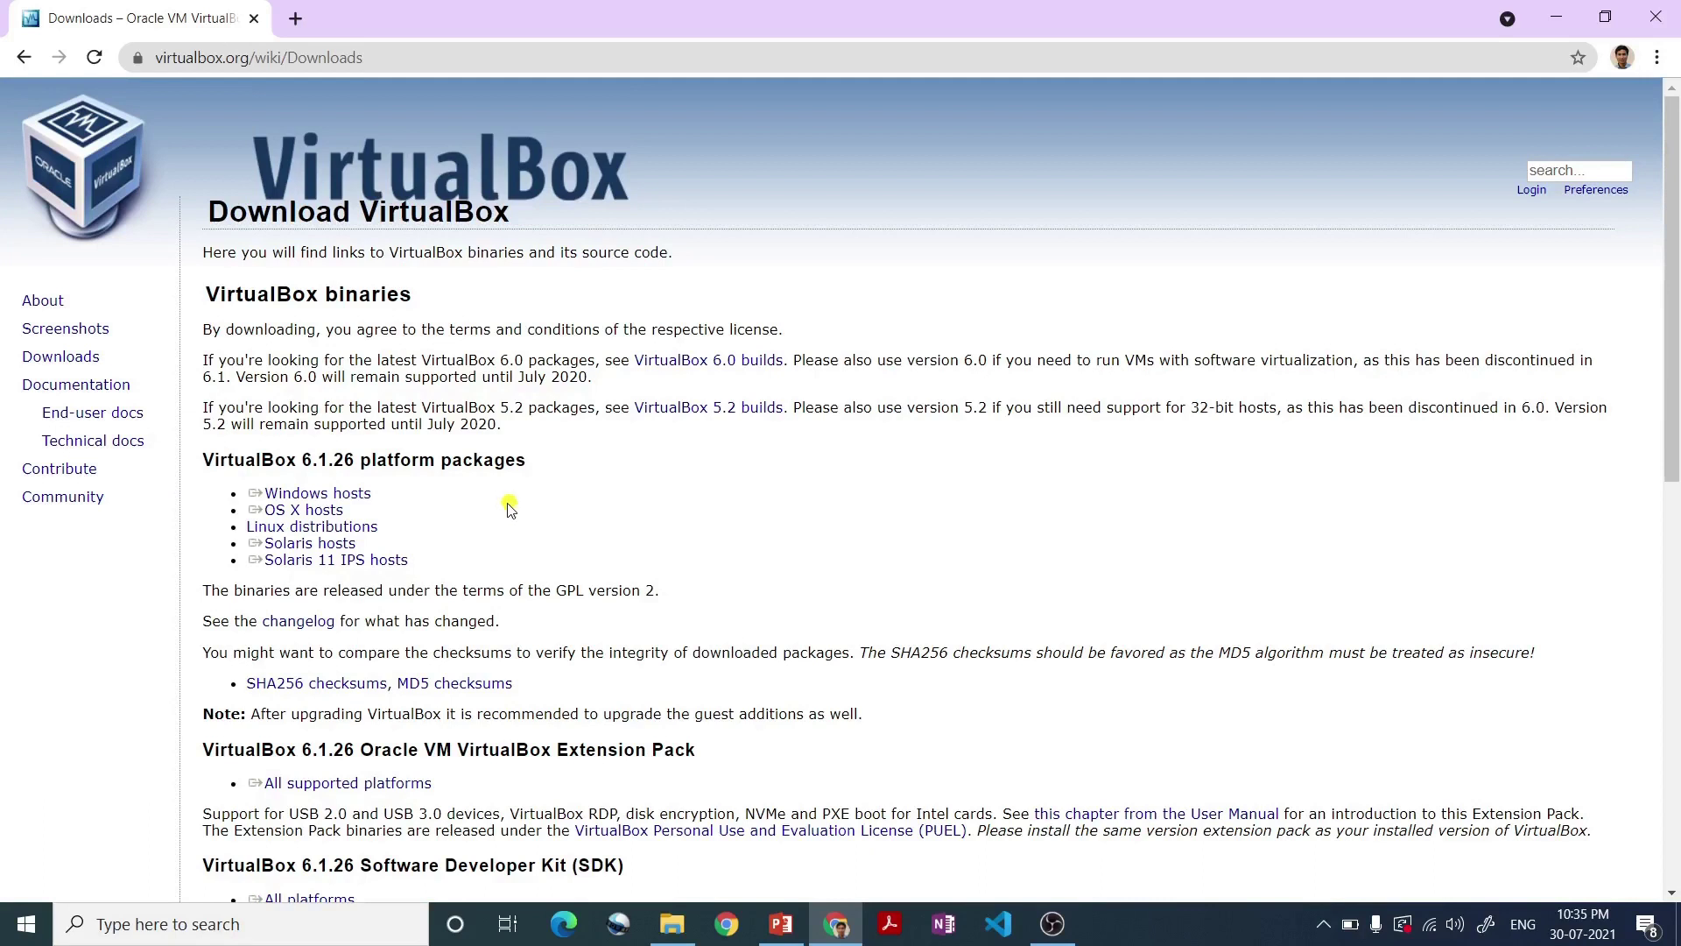
pyautogui.moveTo(344, 512); pyautogui.dragTo(317, 499)
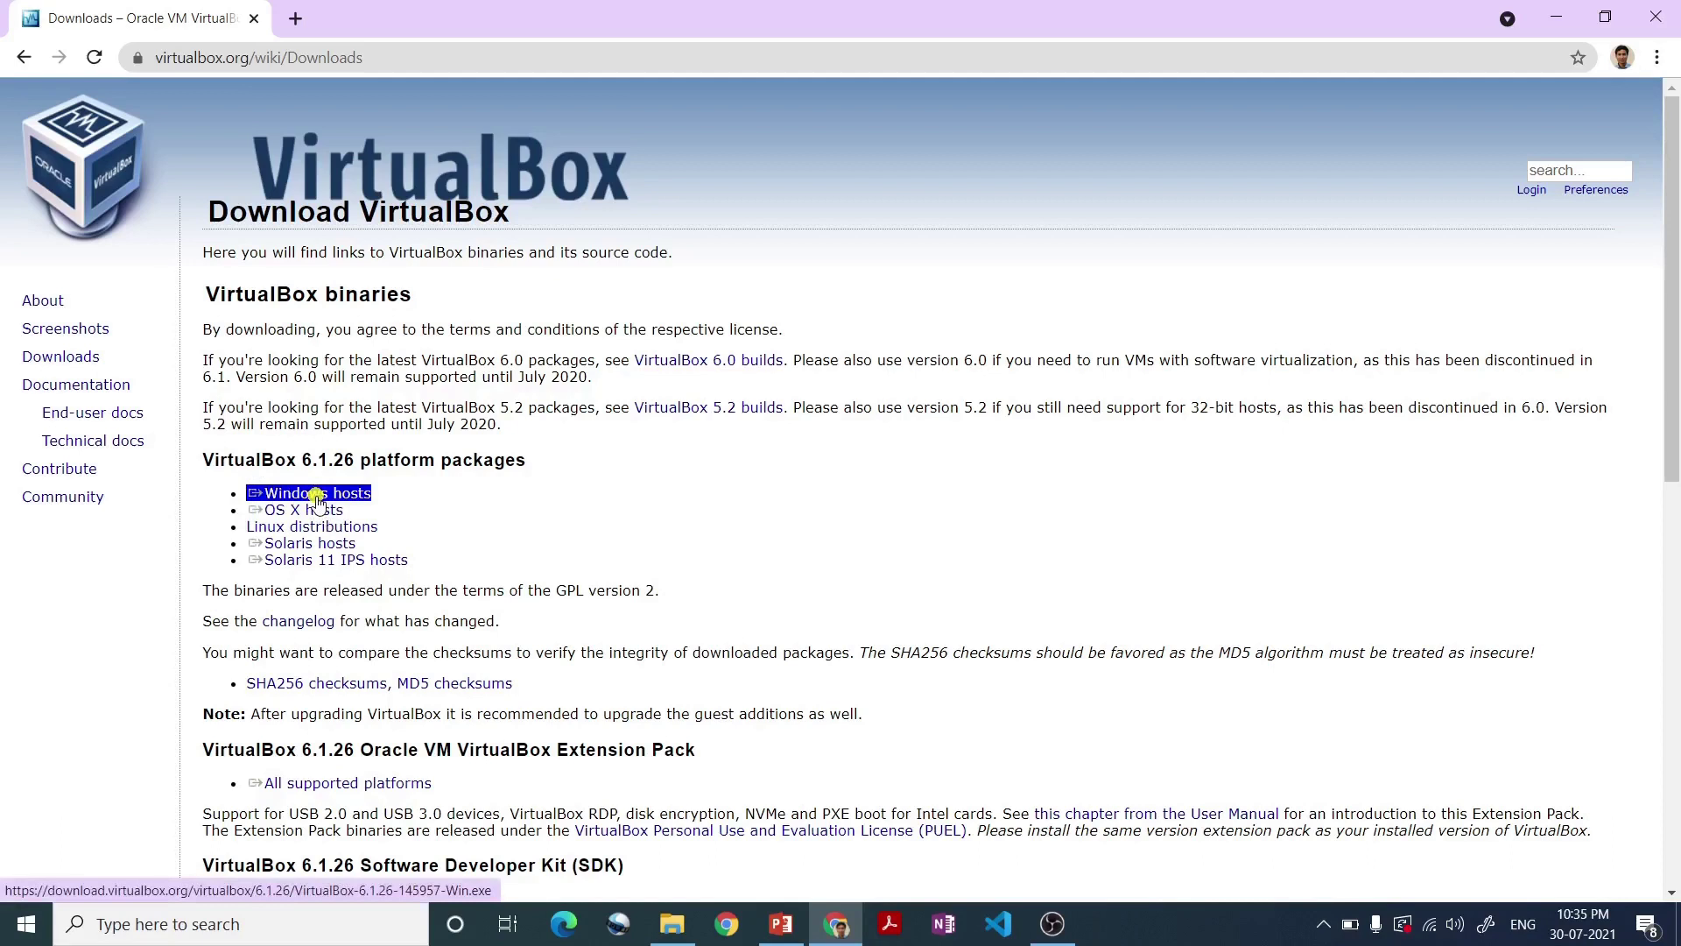
pyautogui.click(317, 499)
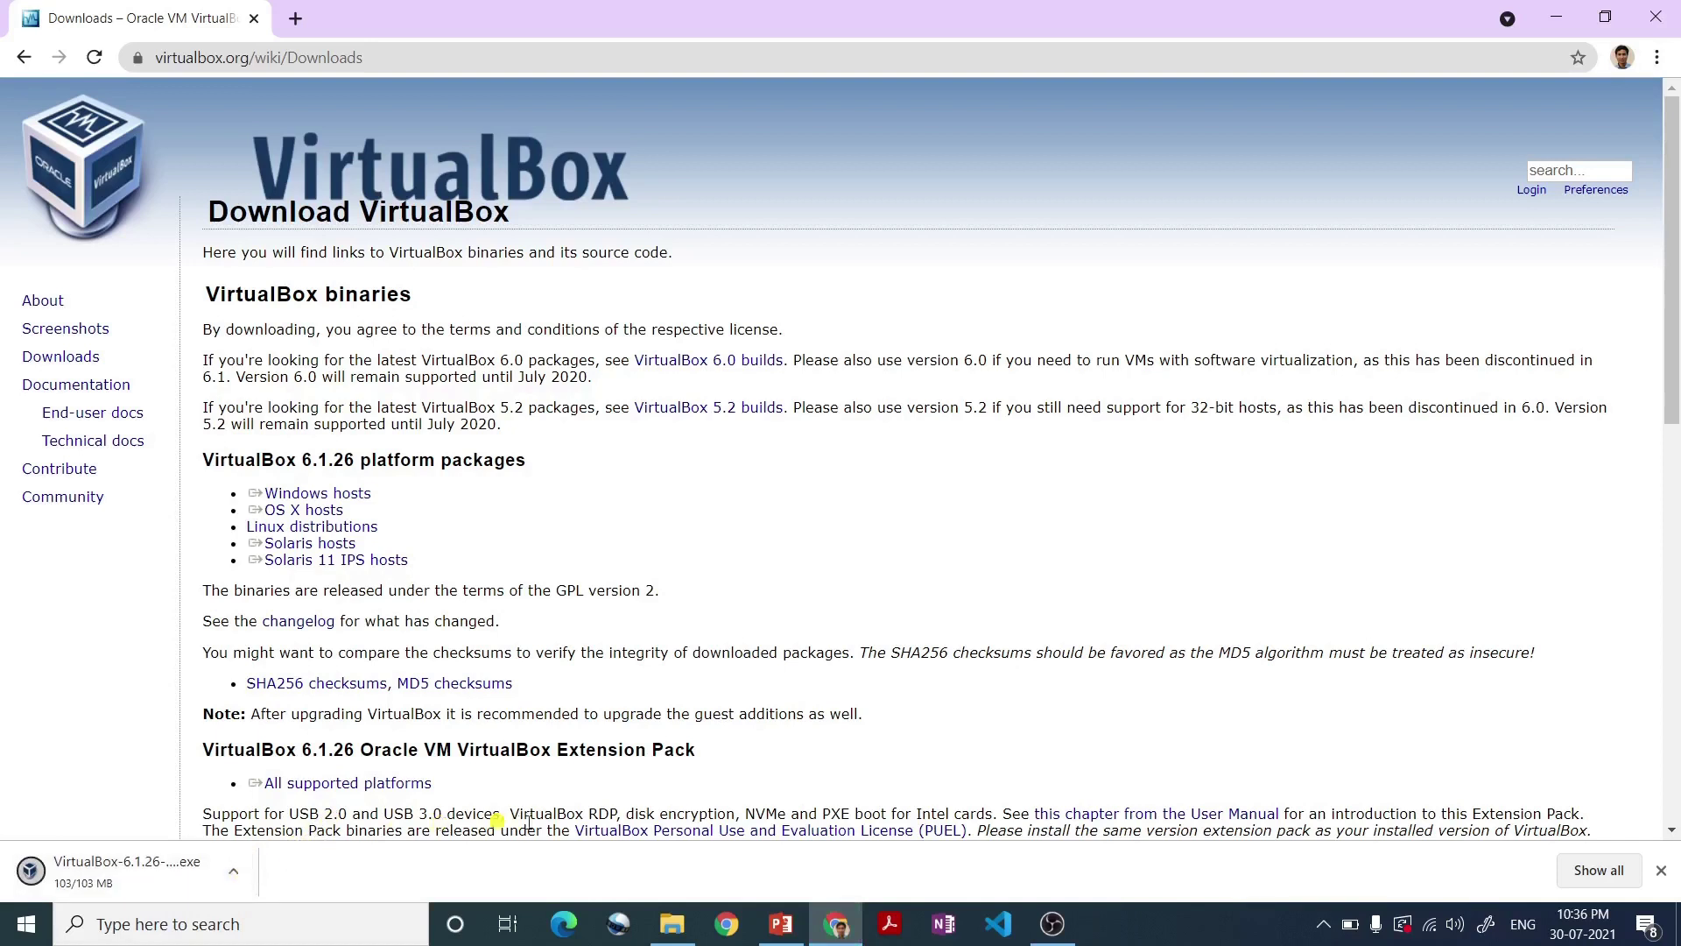
# - Launch the VirtualBox-6.1.26-145957-Win installer from the F:\Software folder
pyautogui.click(677, 931)
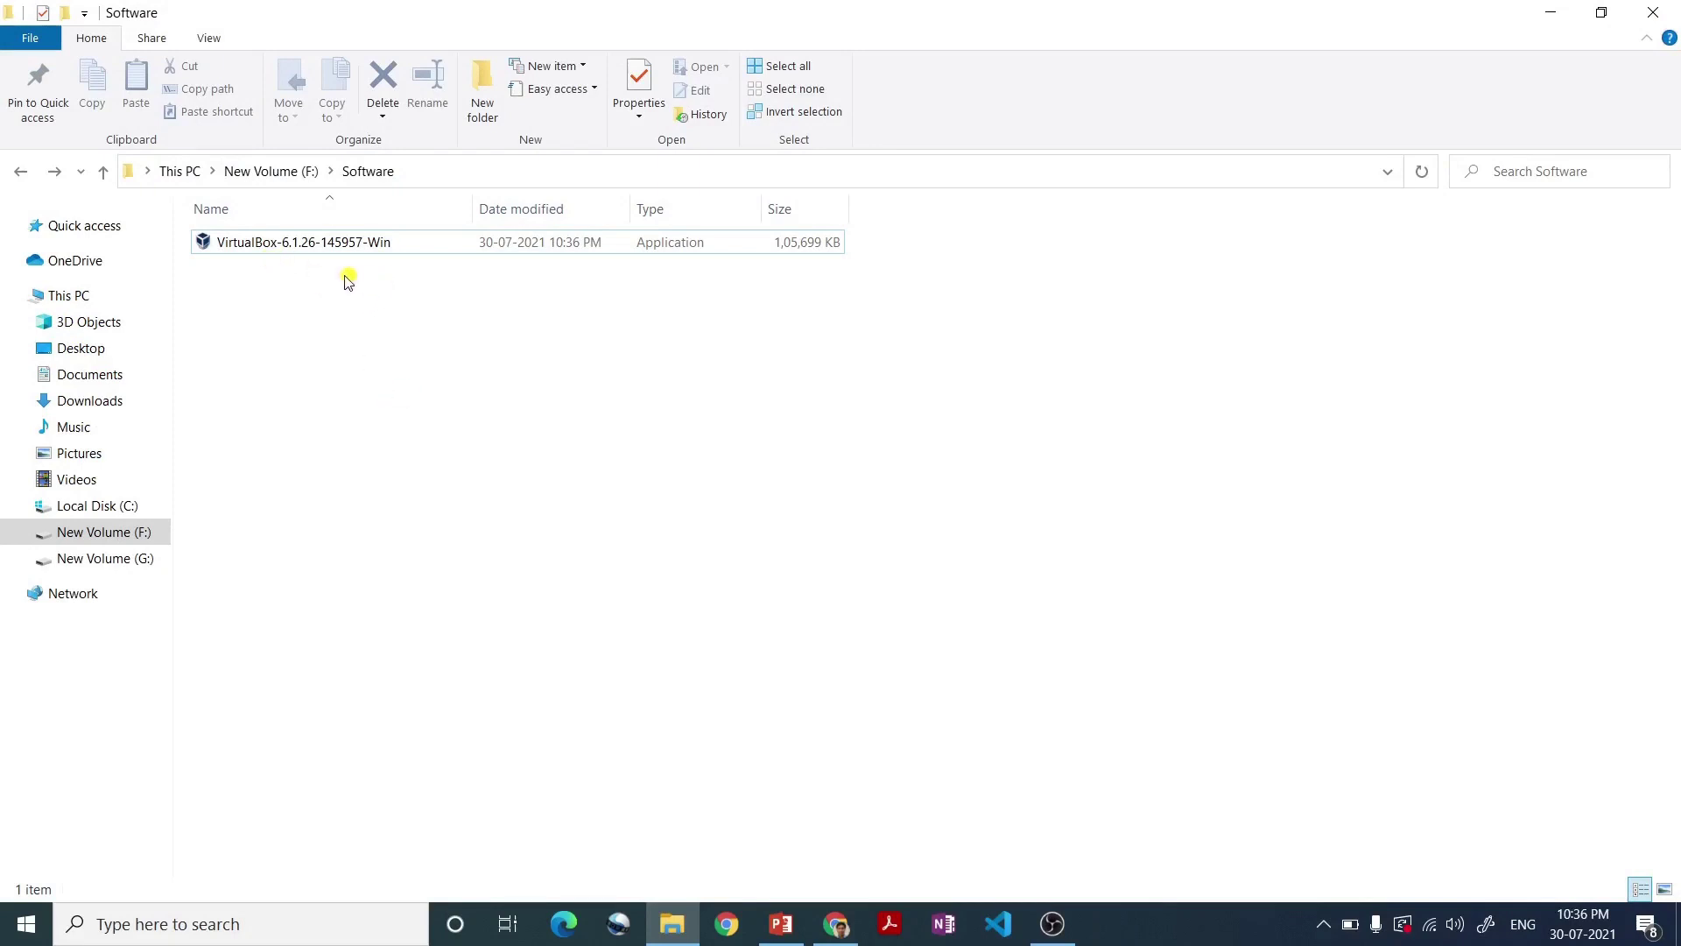
pyautogui.click(290, 251)
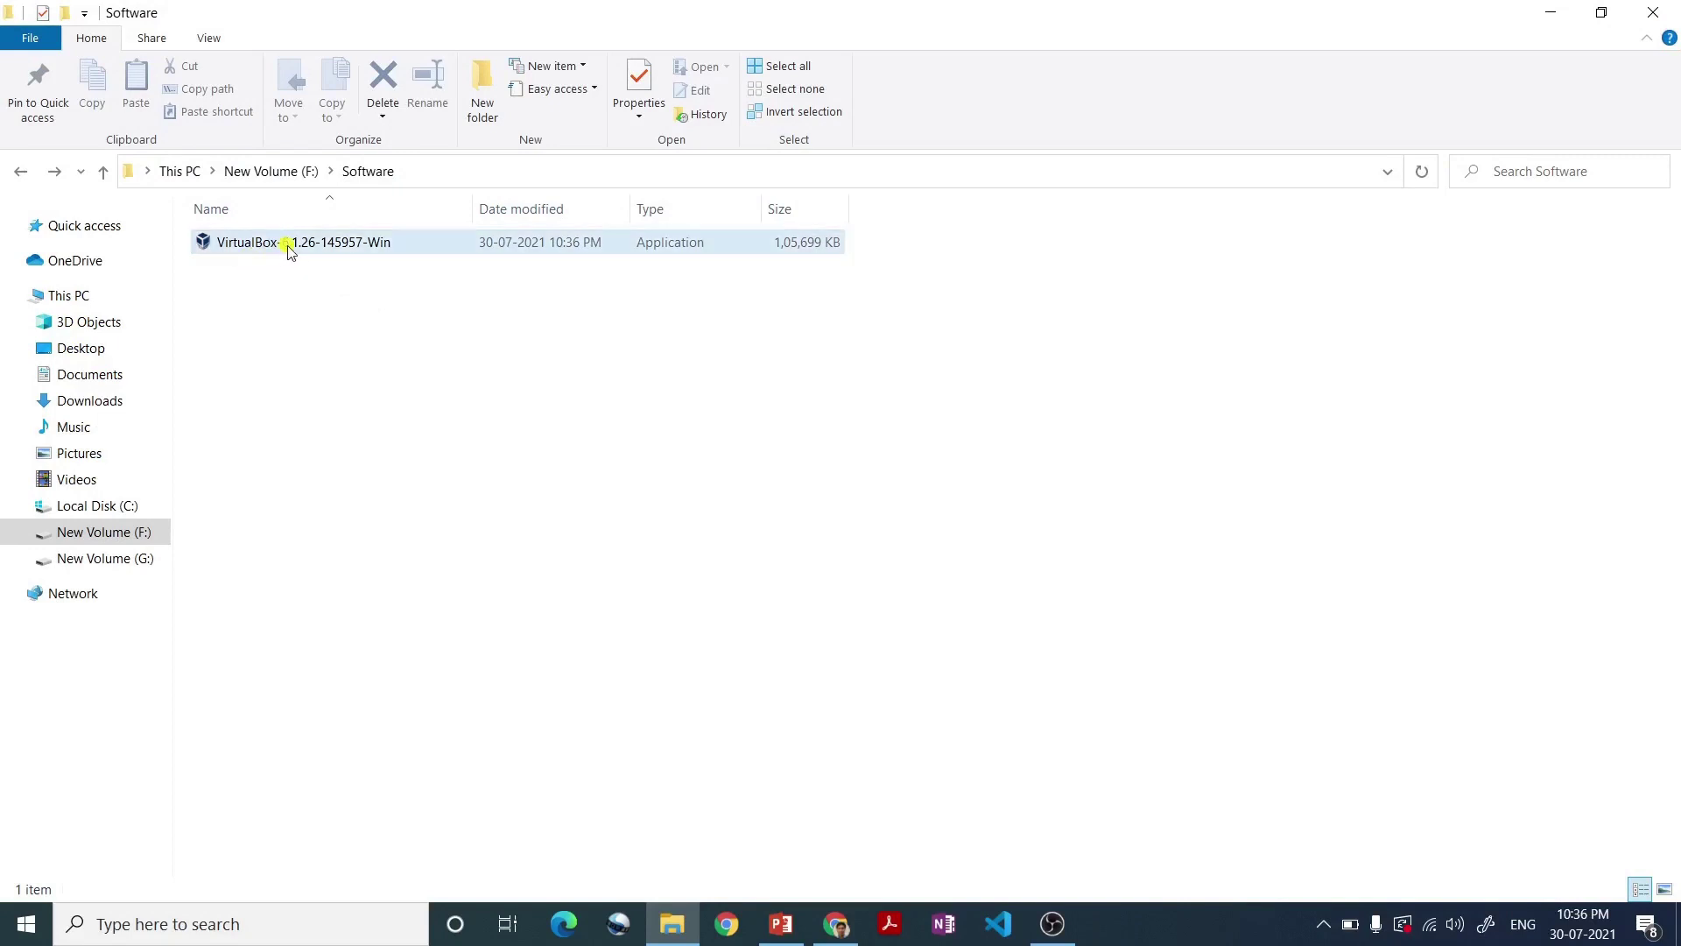
pyautogui.doubleClick(333, 245)
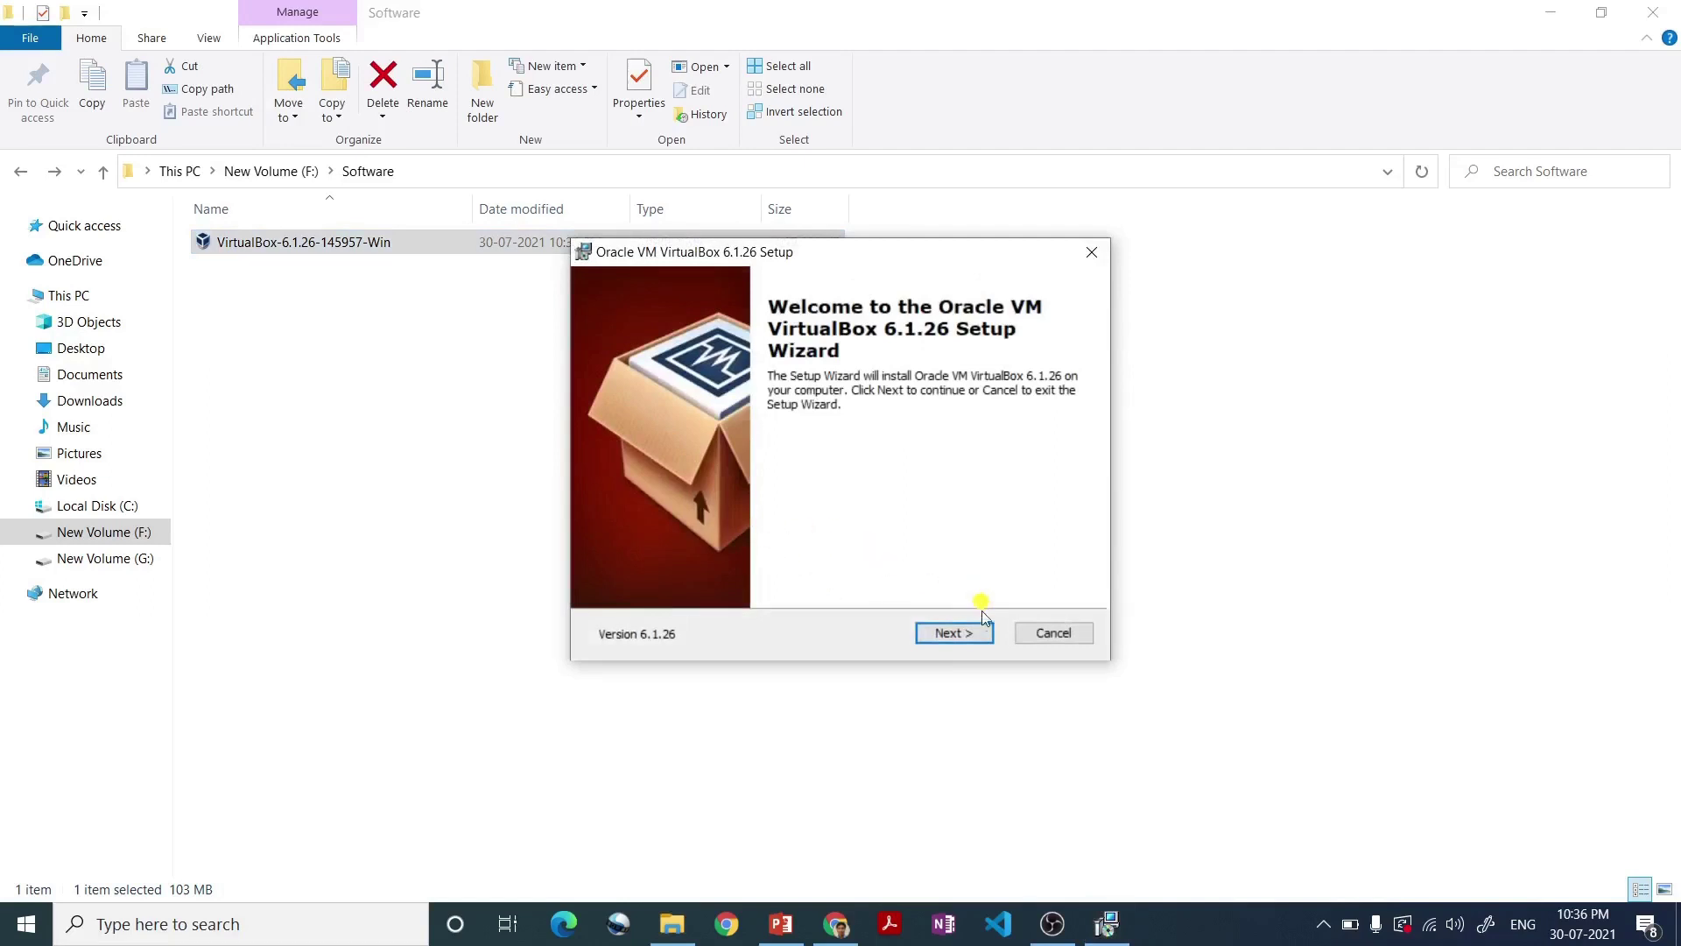
# - Install VirtualBox 6.1.26 with default features and no desktop shortcut, accepting the network reset warning
pyautogui.click(961, 639)
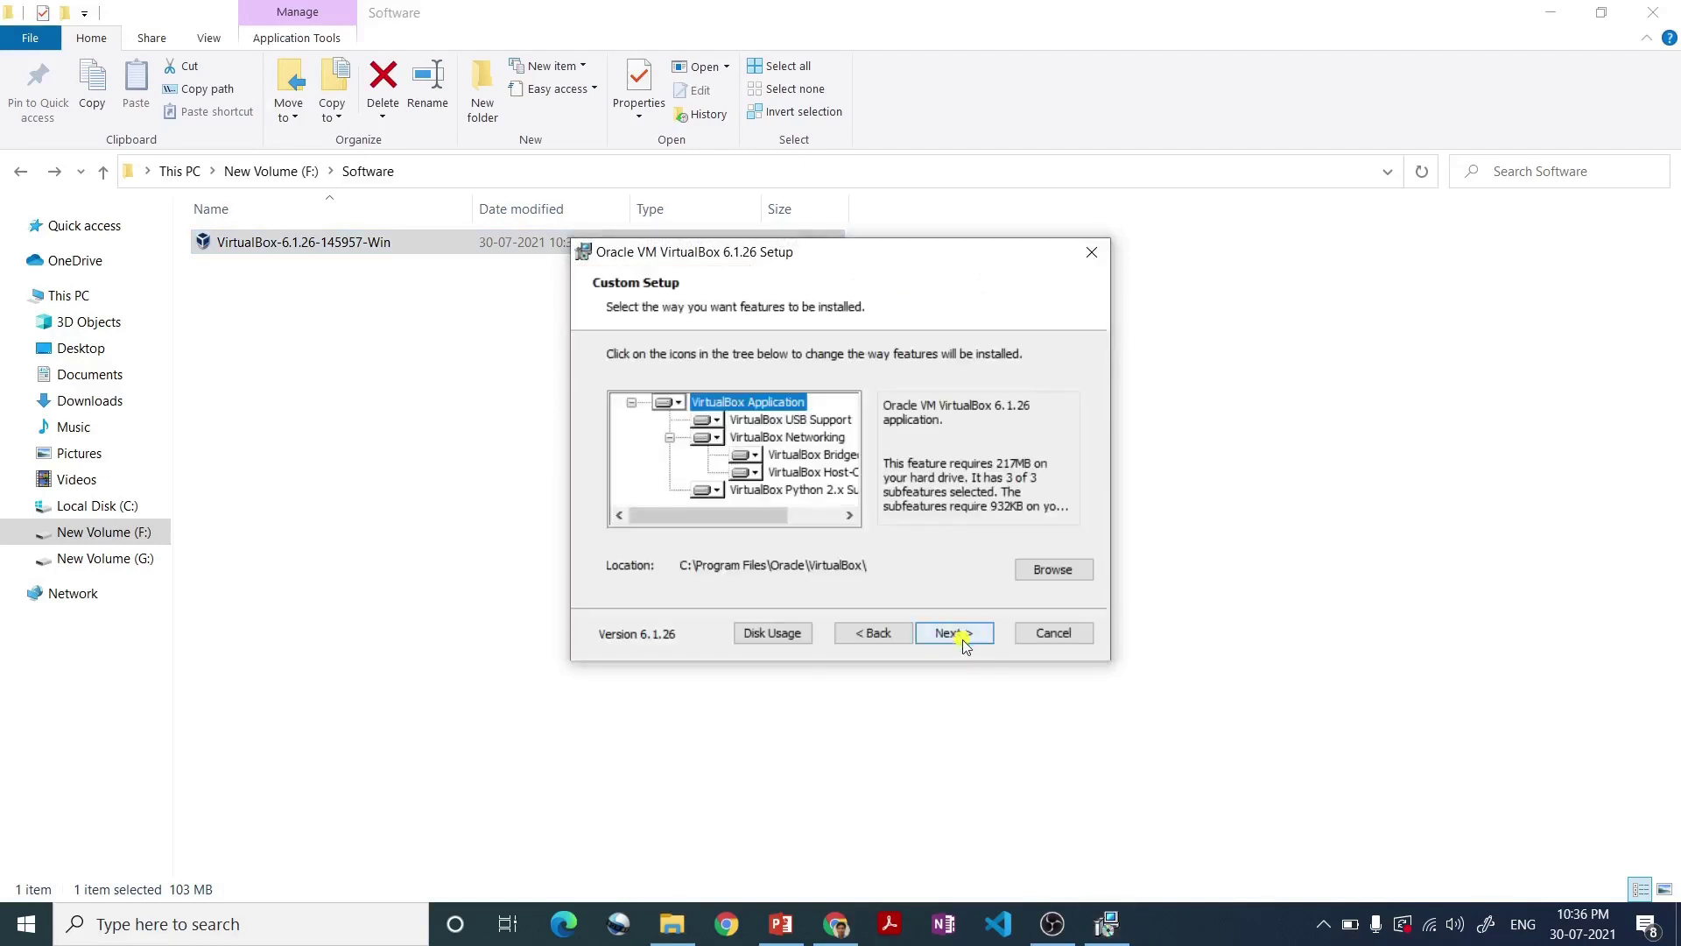
pyautogui.click(957, 637)
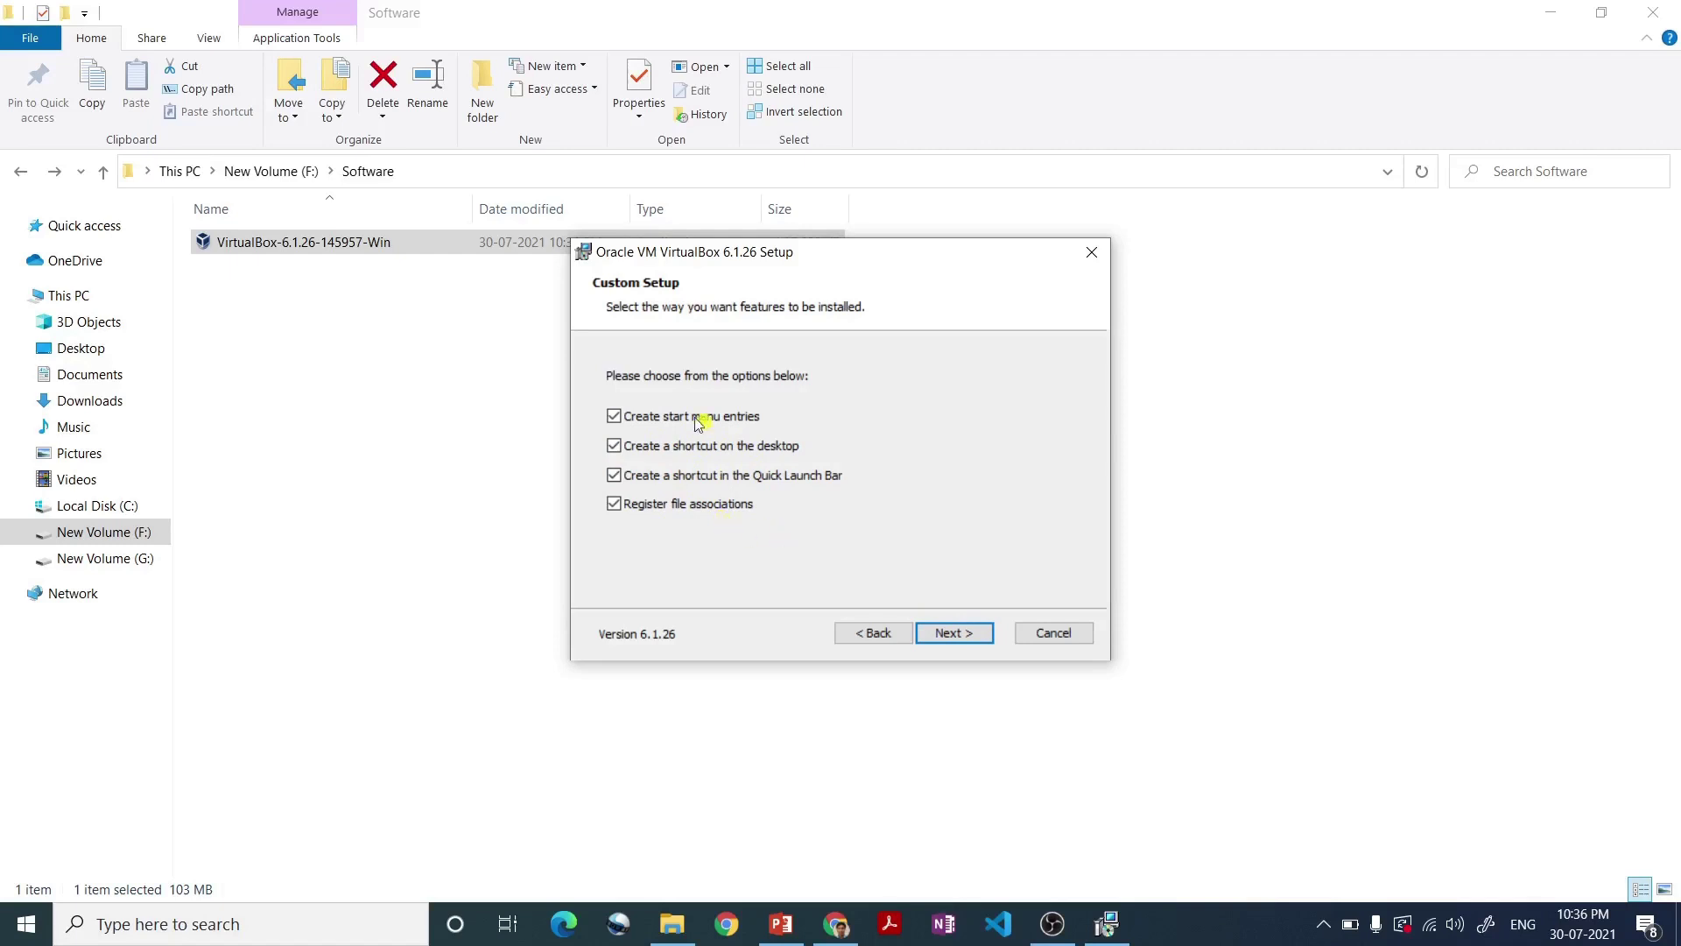
pyautogui.click(679, 445)
pyautogui.click(959, 638)
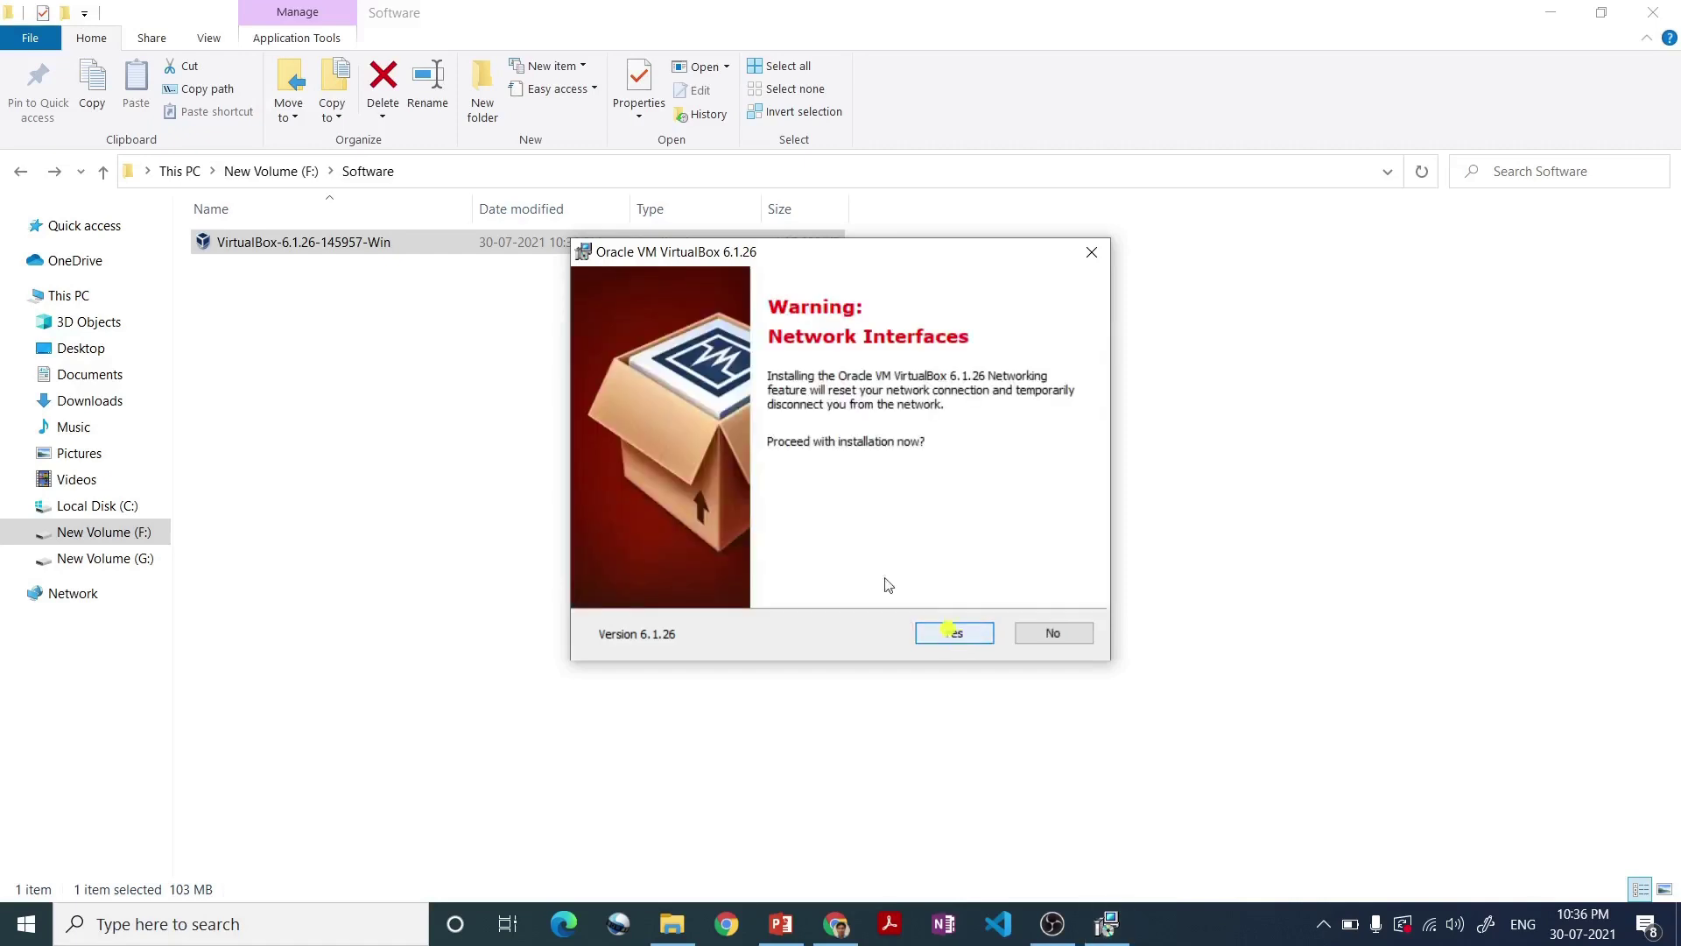
pyautogui.click(958, 635)
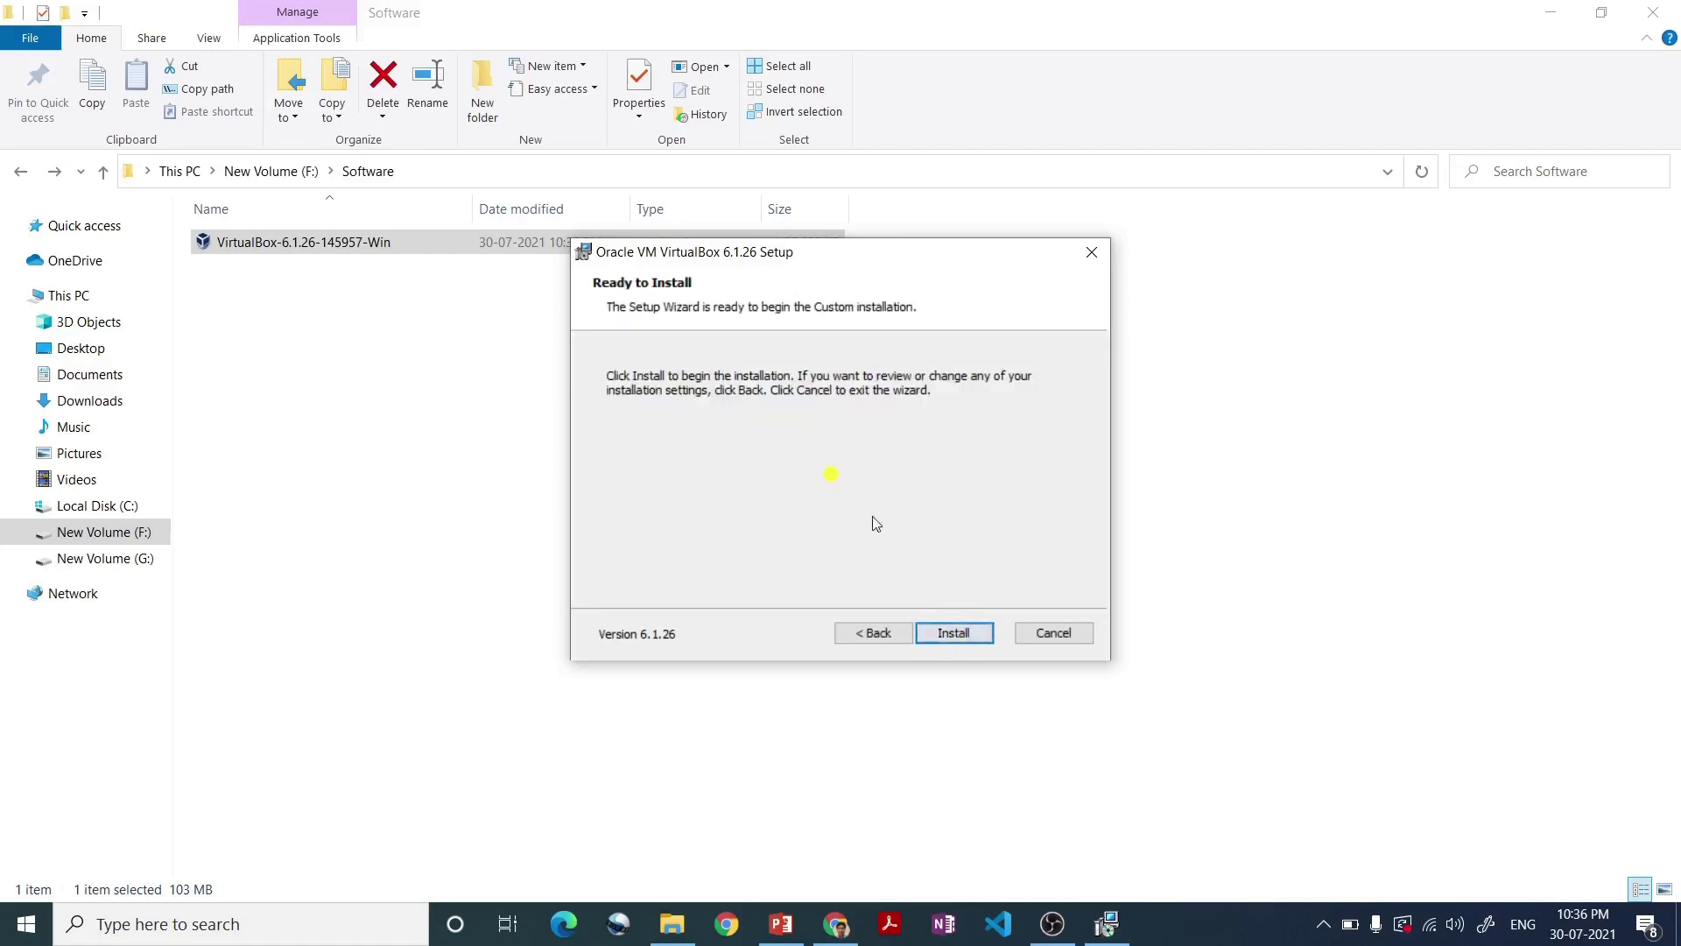
pyautogui.click(955, 632)
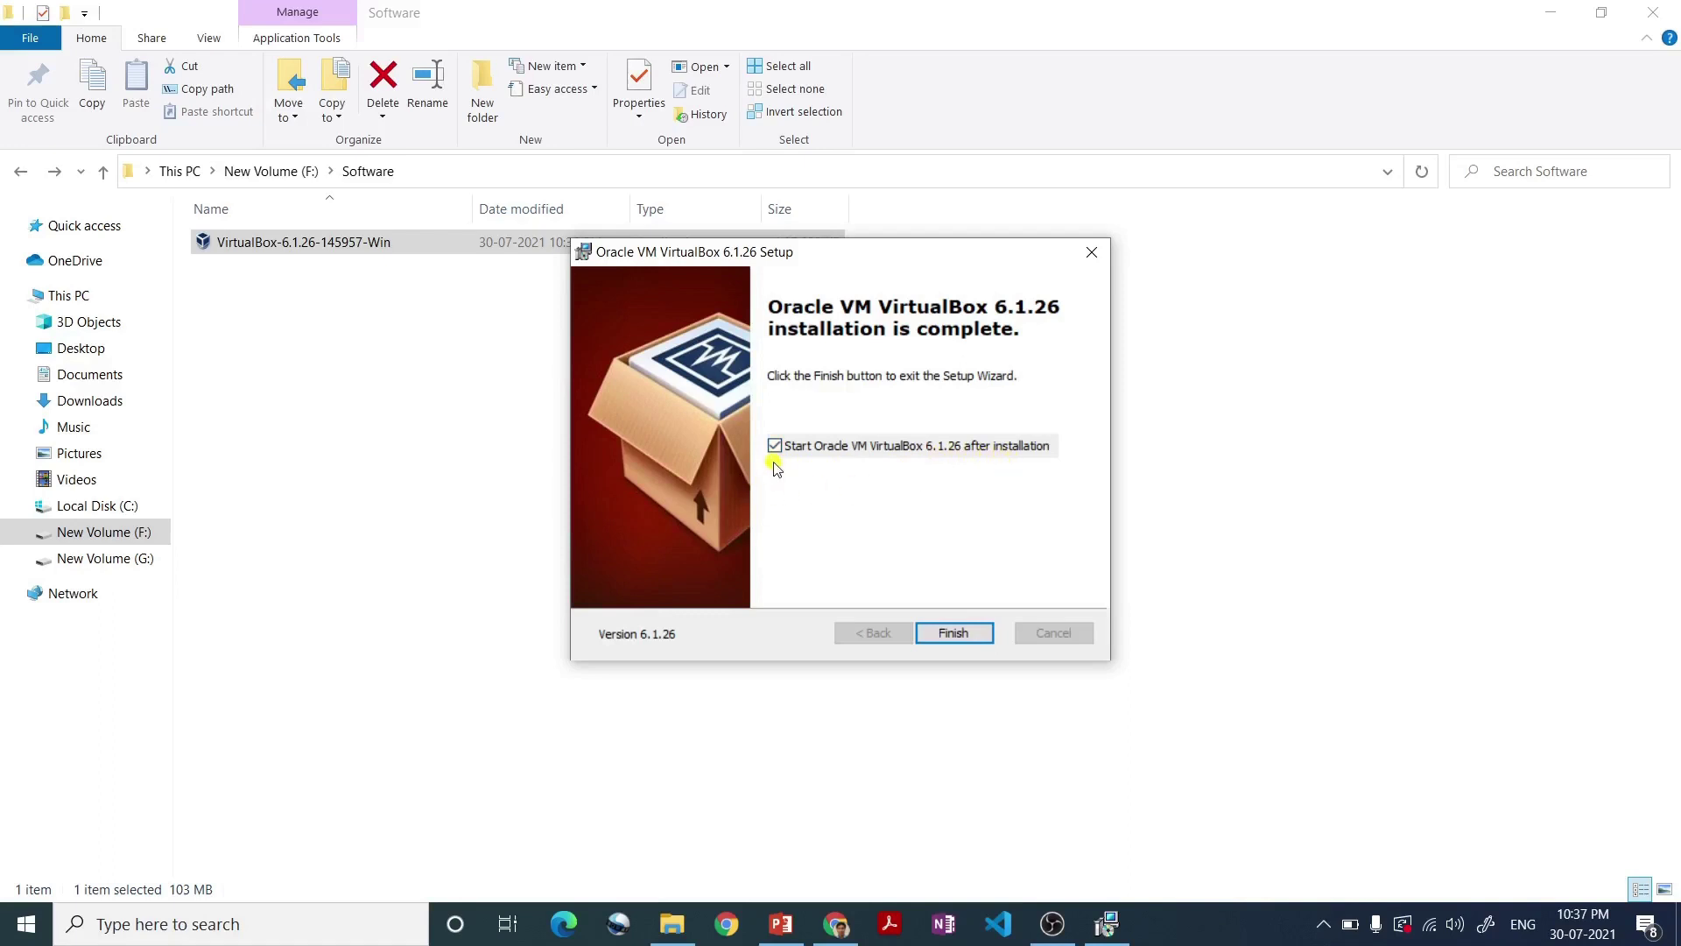
pyautogui.click(944, 634)
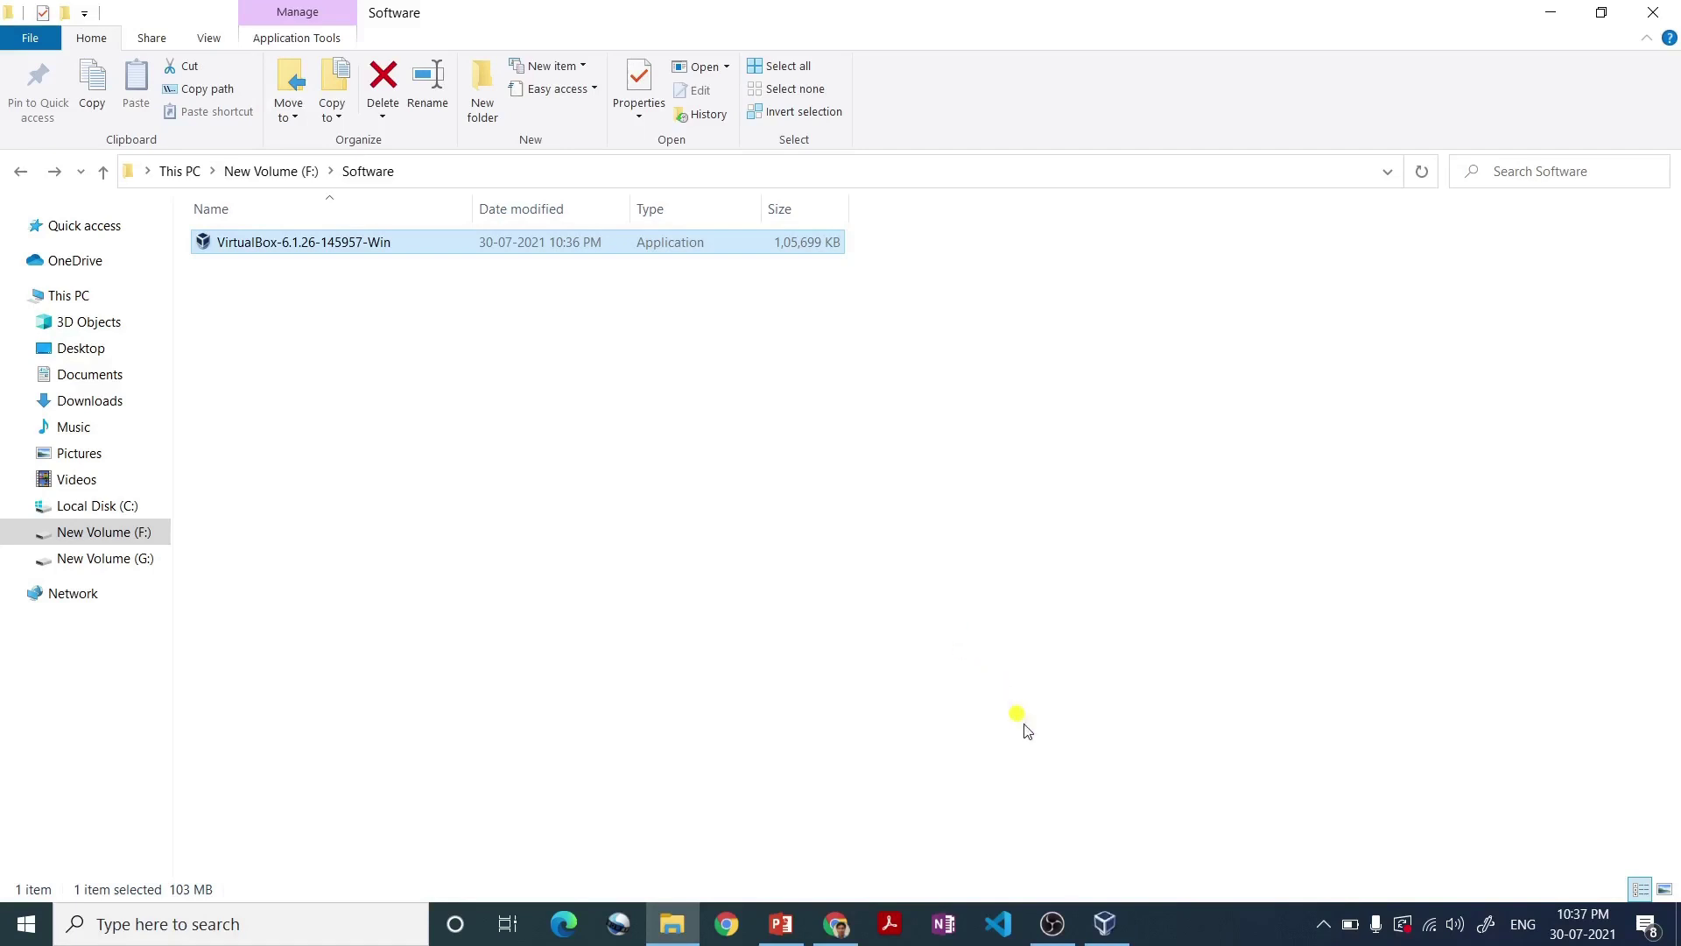
# - Bring the VirtualBox Manager window forward from the taskbar
pyautogui.click(1109, 928)
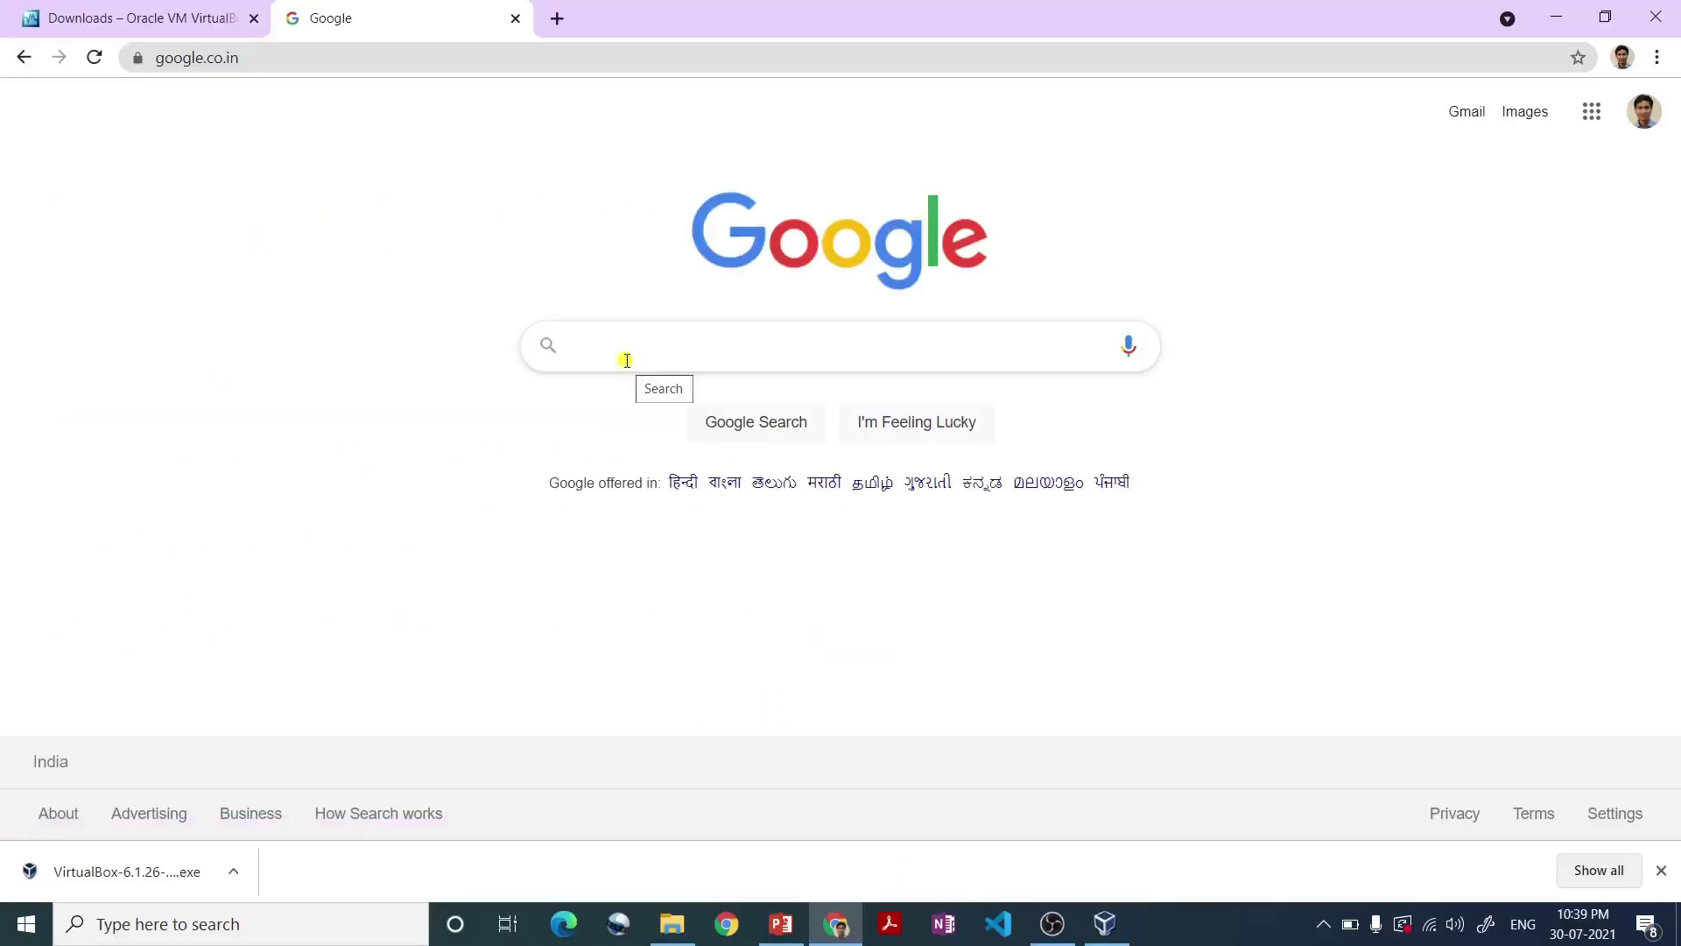
# - Find and download the Ubuntu 20.04.2.0 LTS desktop ISO from ubuntu.com, then show it in its folder
pyautogui.click(627, 360)
pyautogui.write('ubuntu')
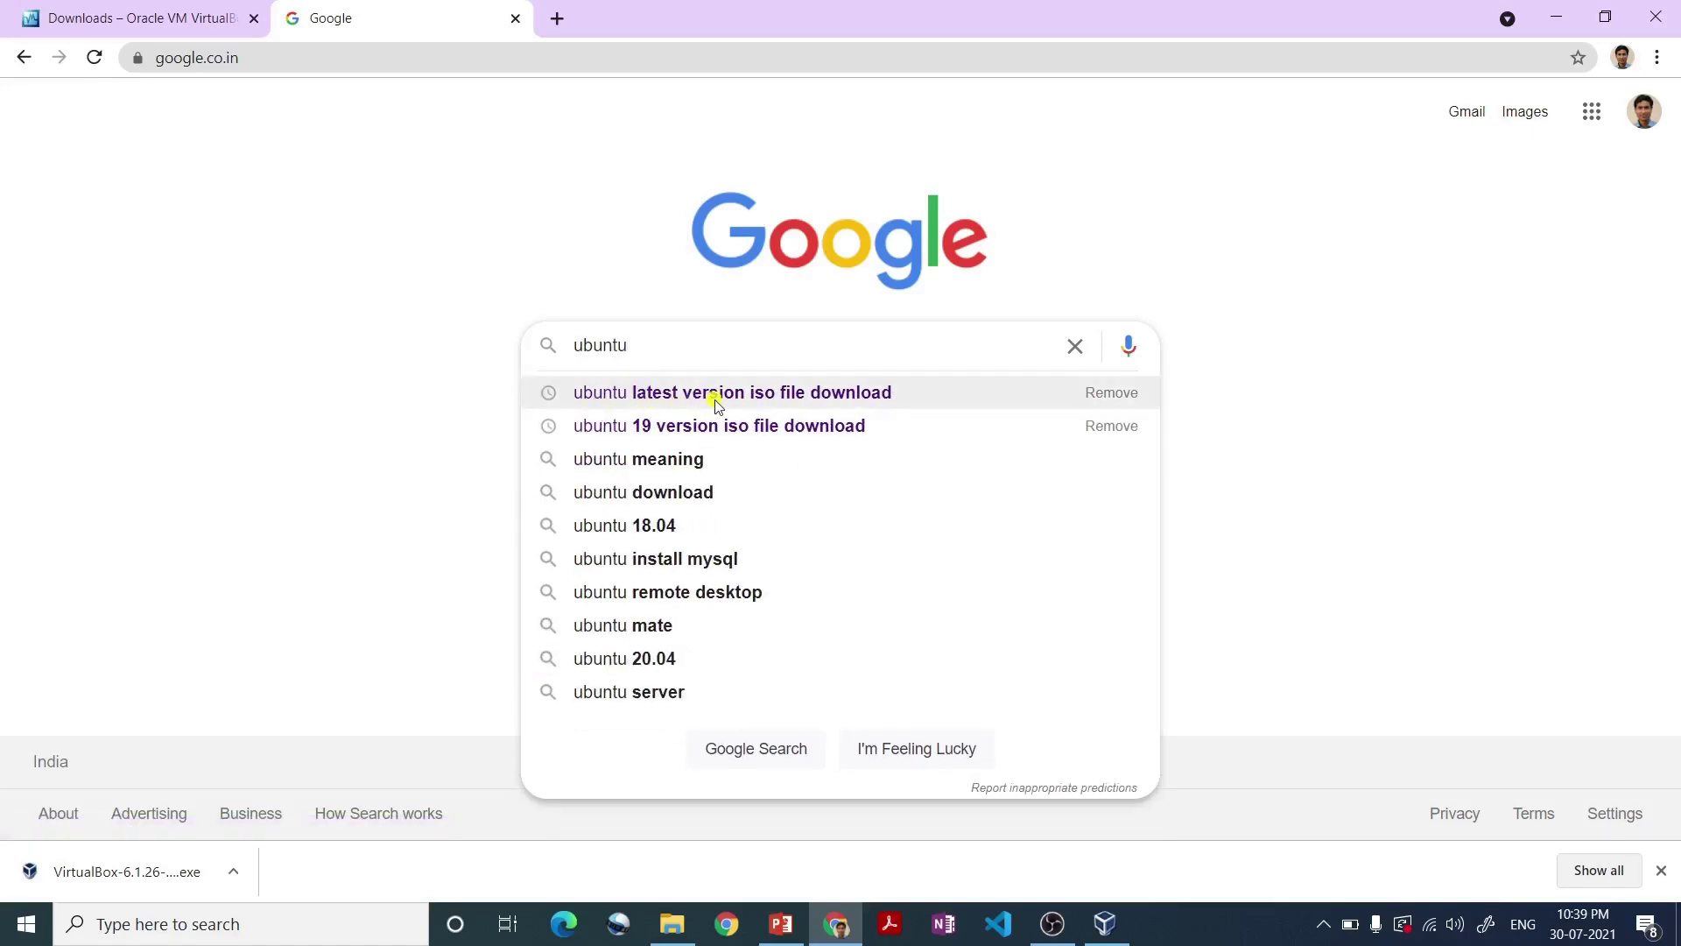
pyautogui.click(716, 401)
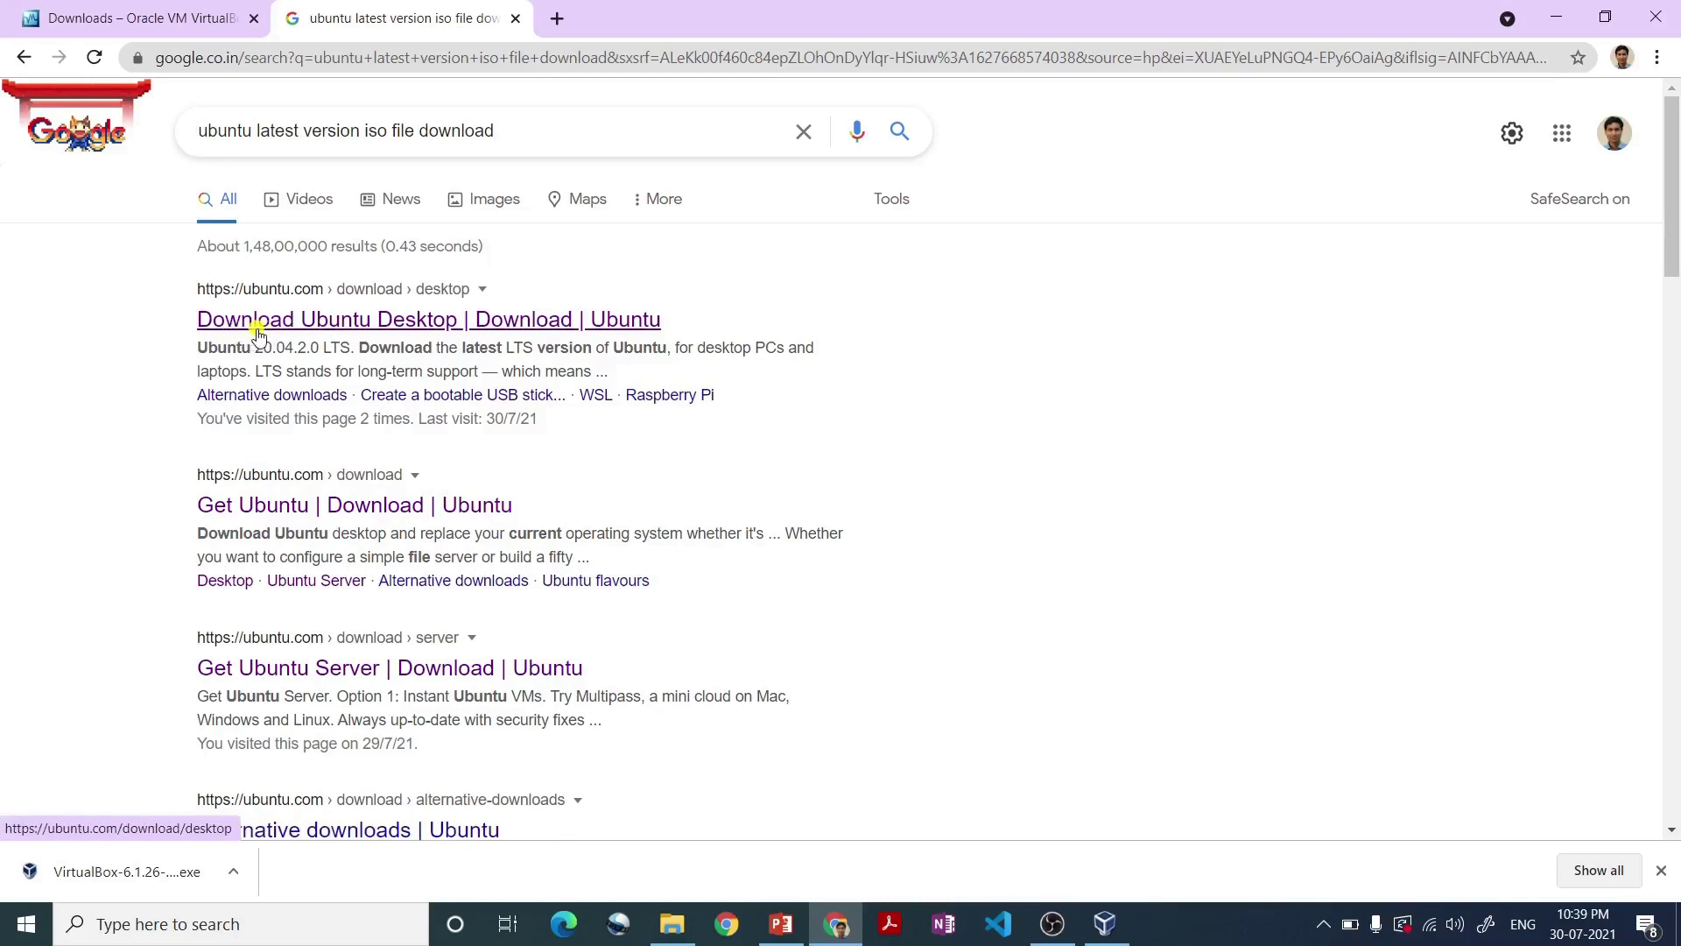
pyautogui.click(379, 320)
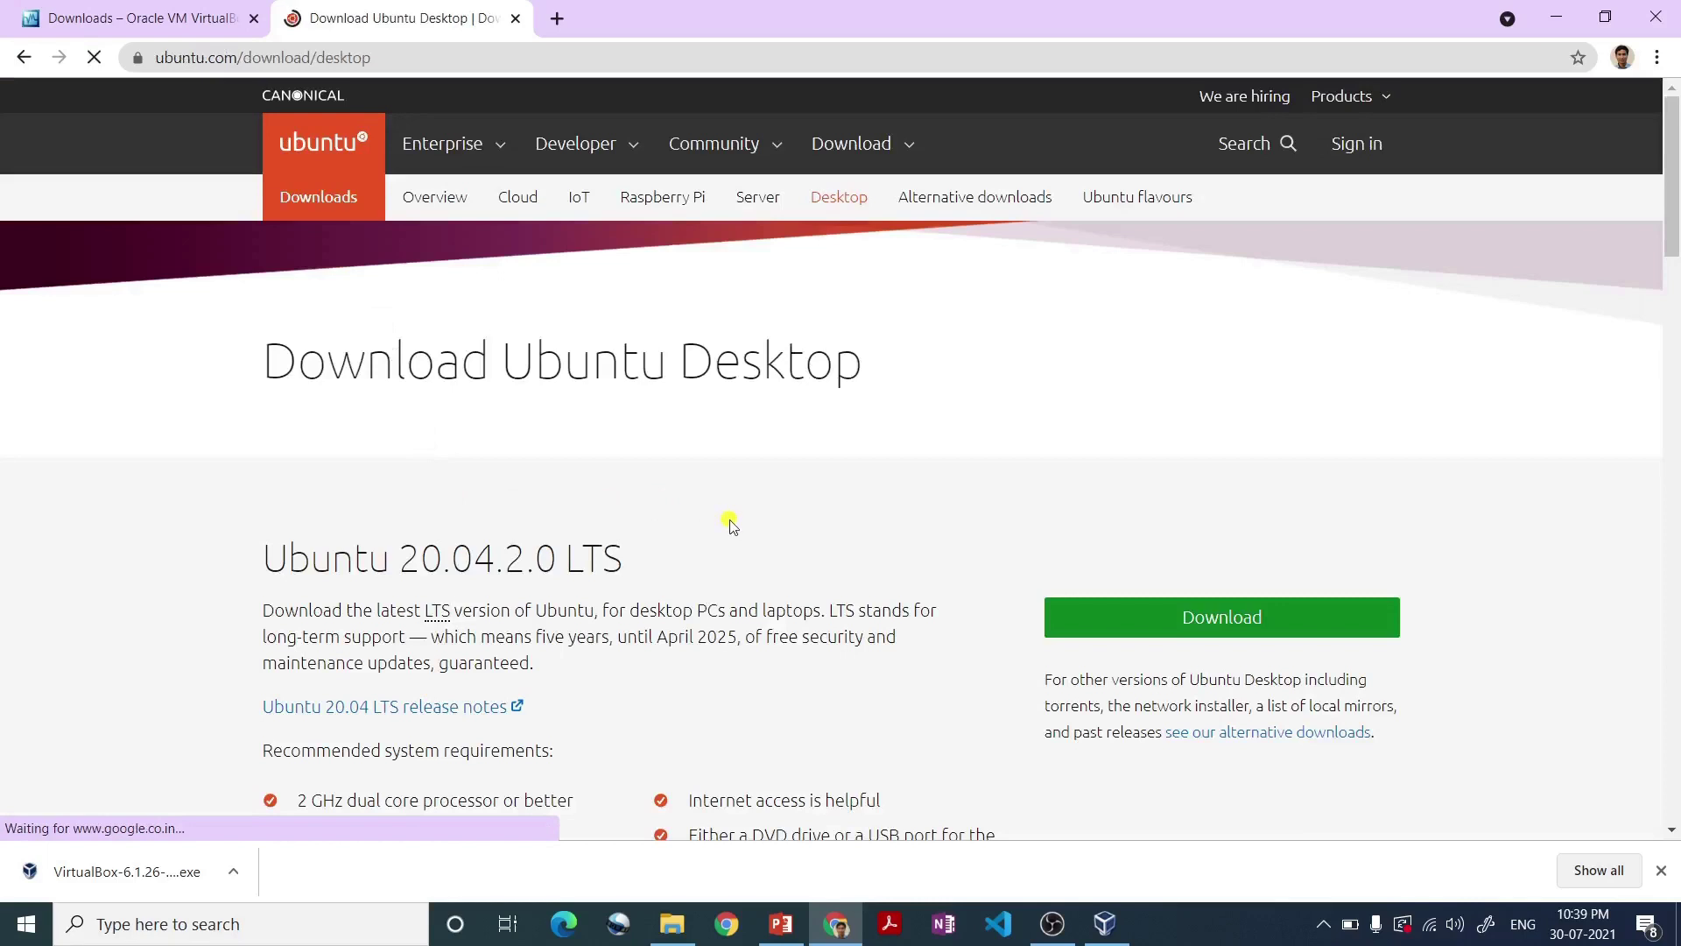
pyautogui.scroll(-2, 762, 544)
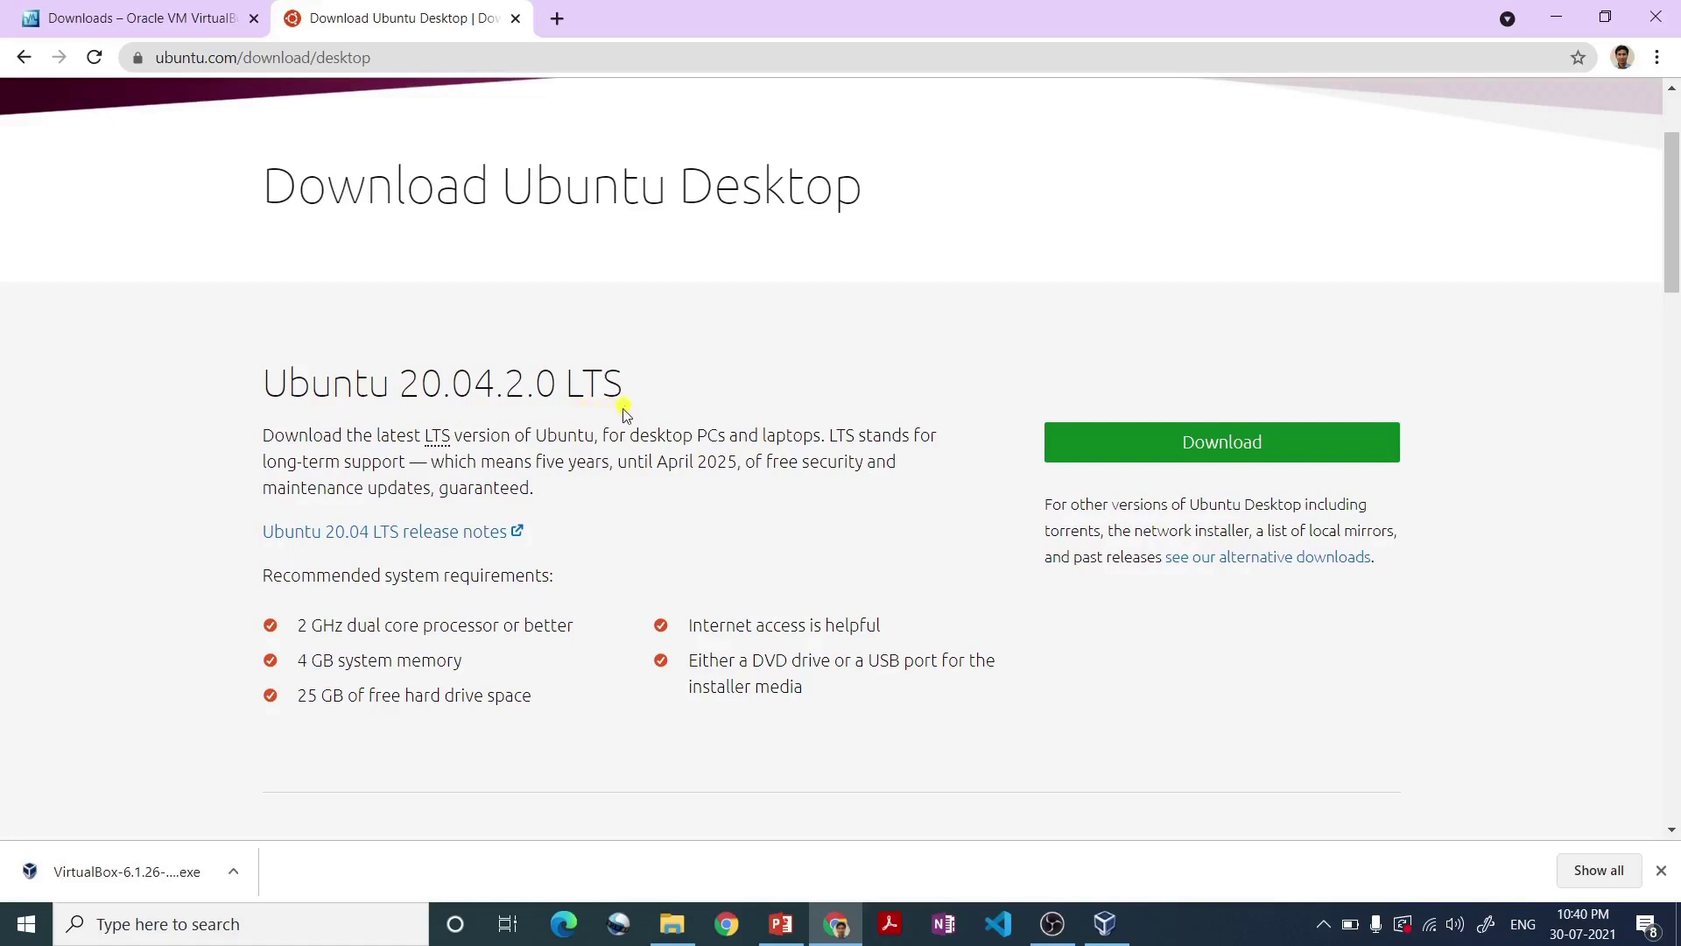
pyautogui.click(1188, 453)
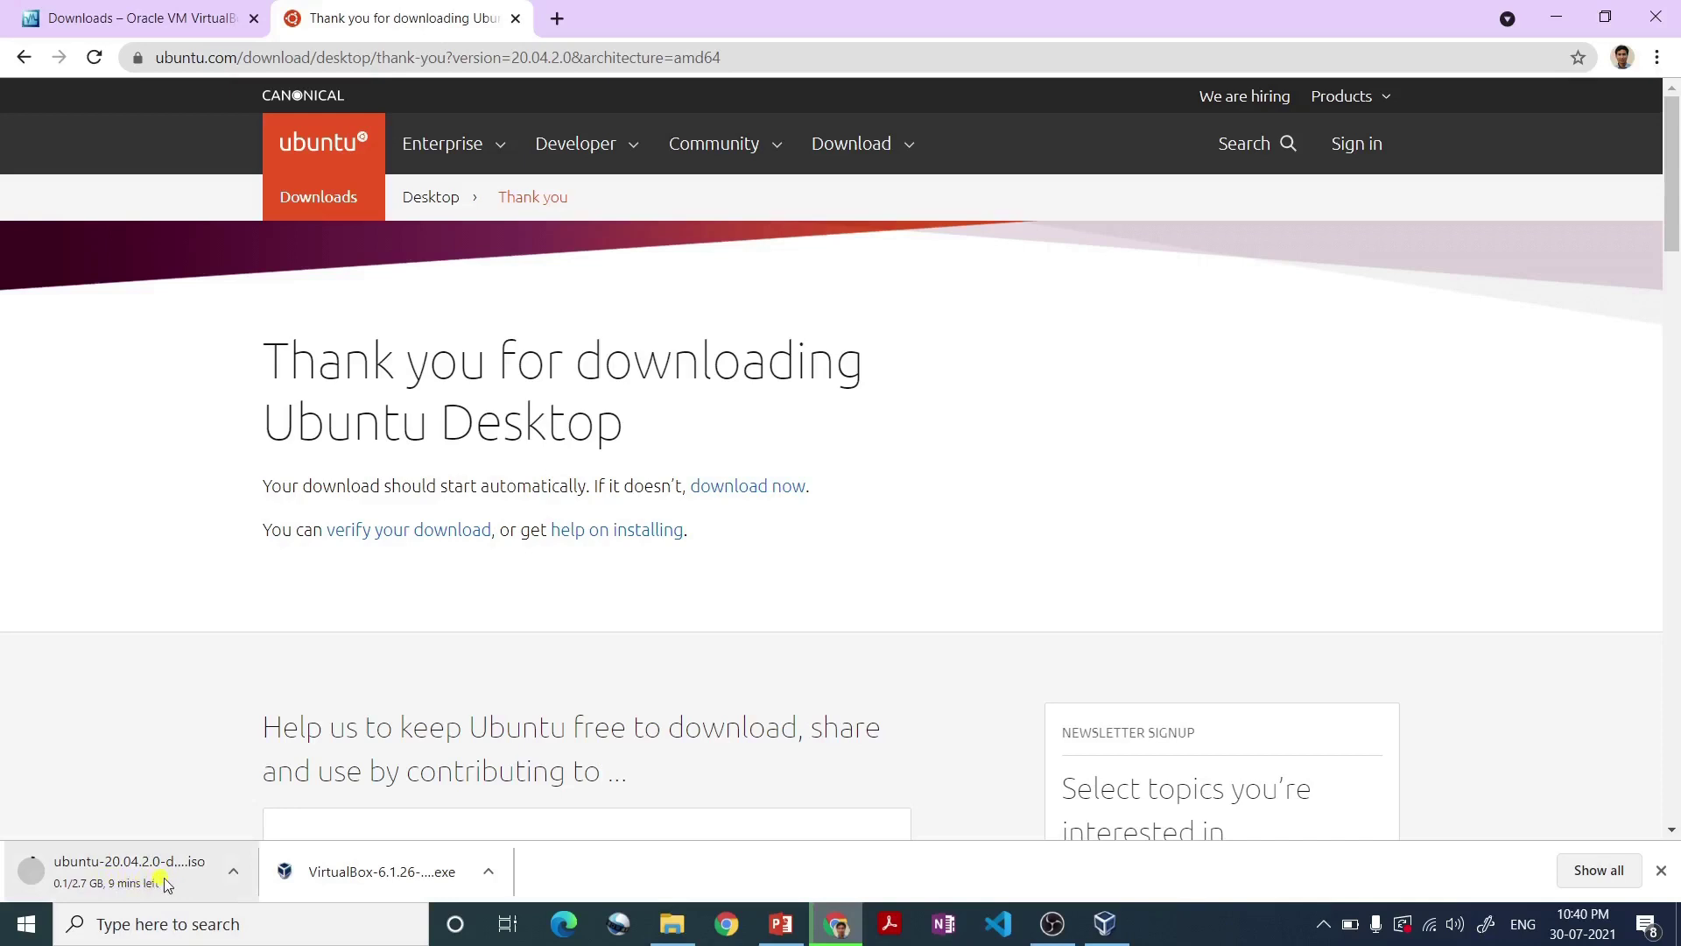
pyautogui.click(233, 870)
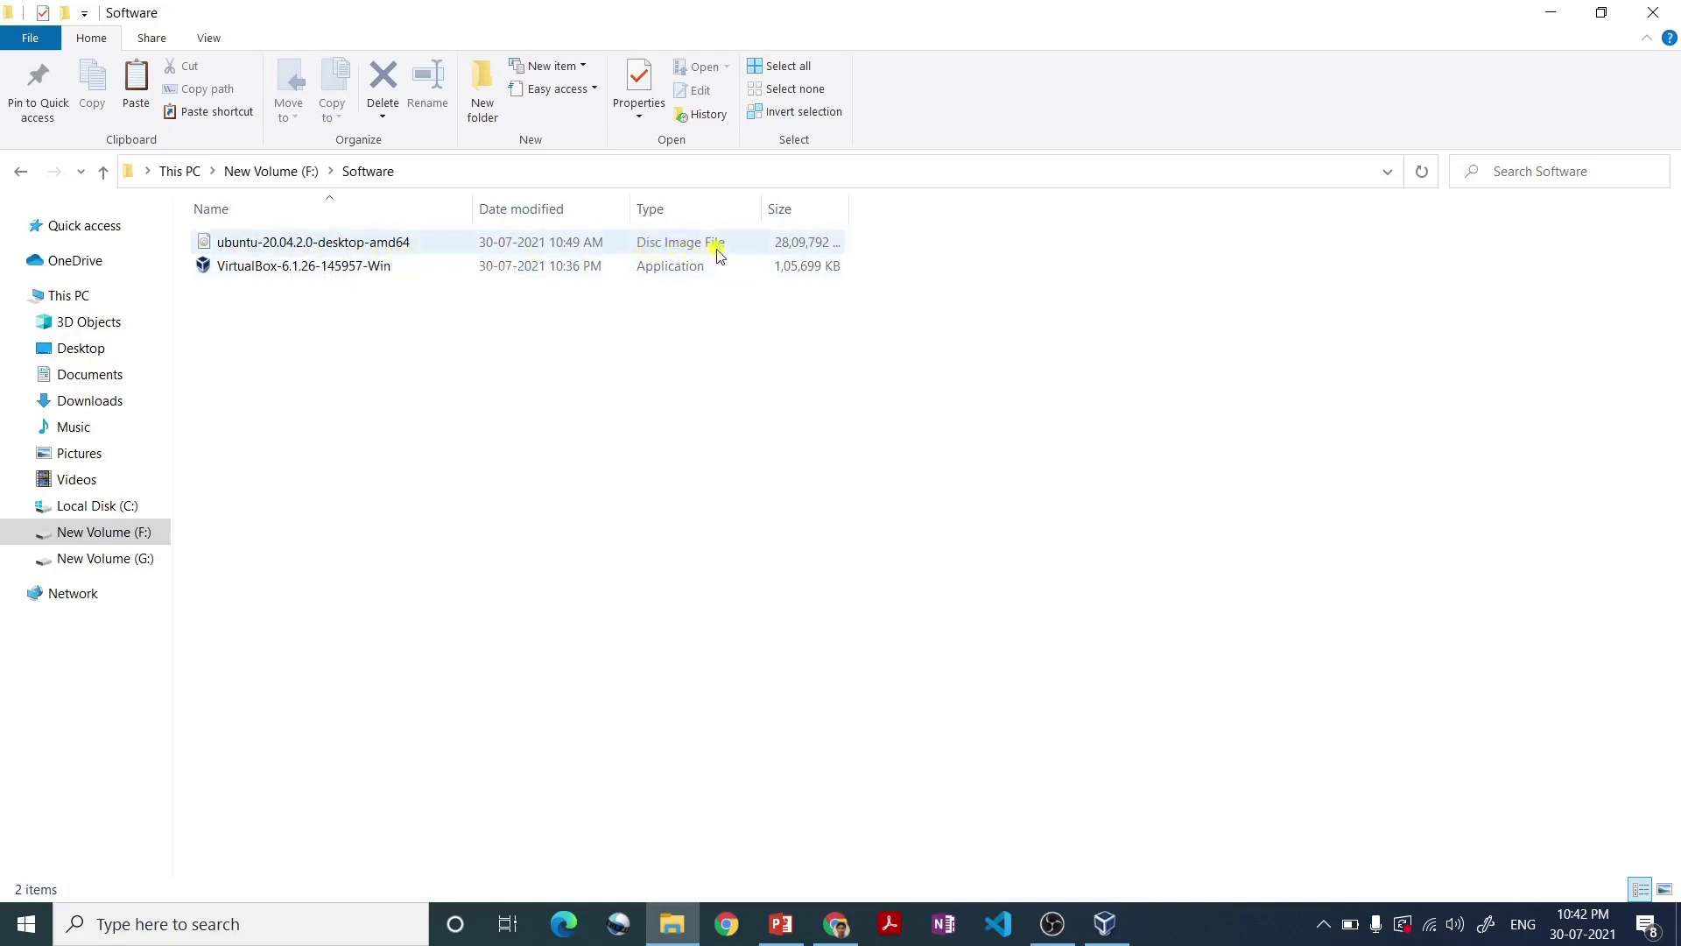
# - Select the ubuntu-20.04.2.0-desktop-amd64 disc image in the Software folder
pyautogui.click(654, 250)
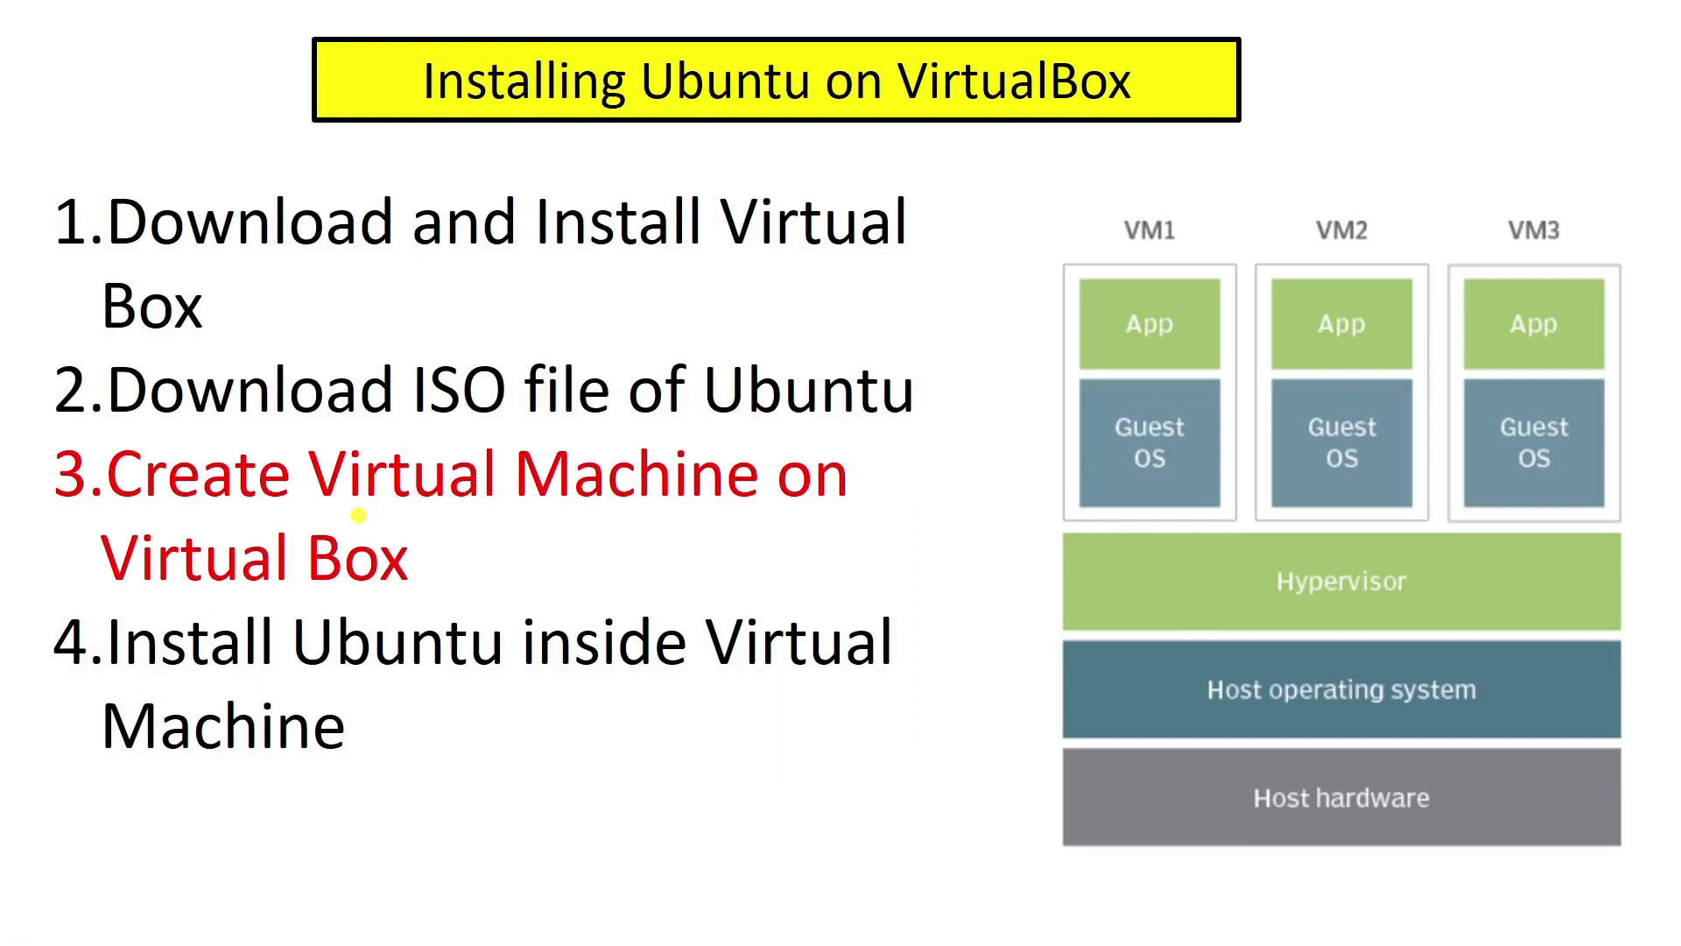
# - Switch from the PowerPoint slideshow to the VirtualBox Manager window
pyautogui.hotkey('alt', 'Tab')
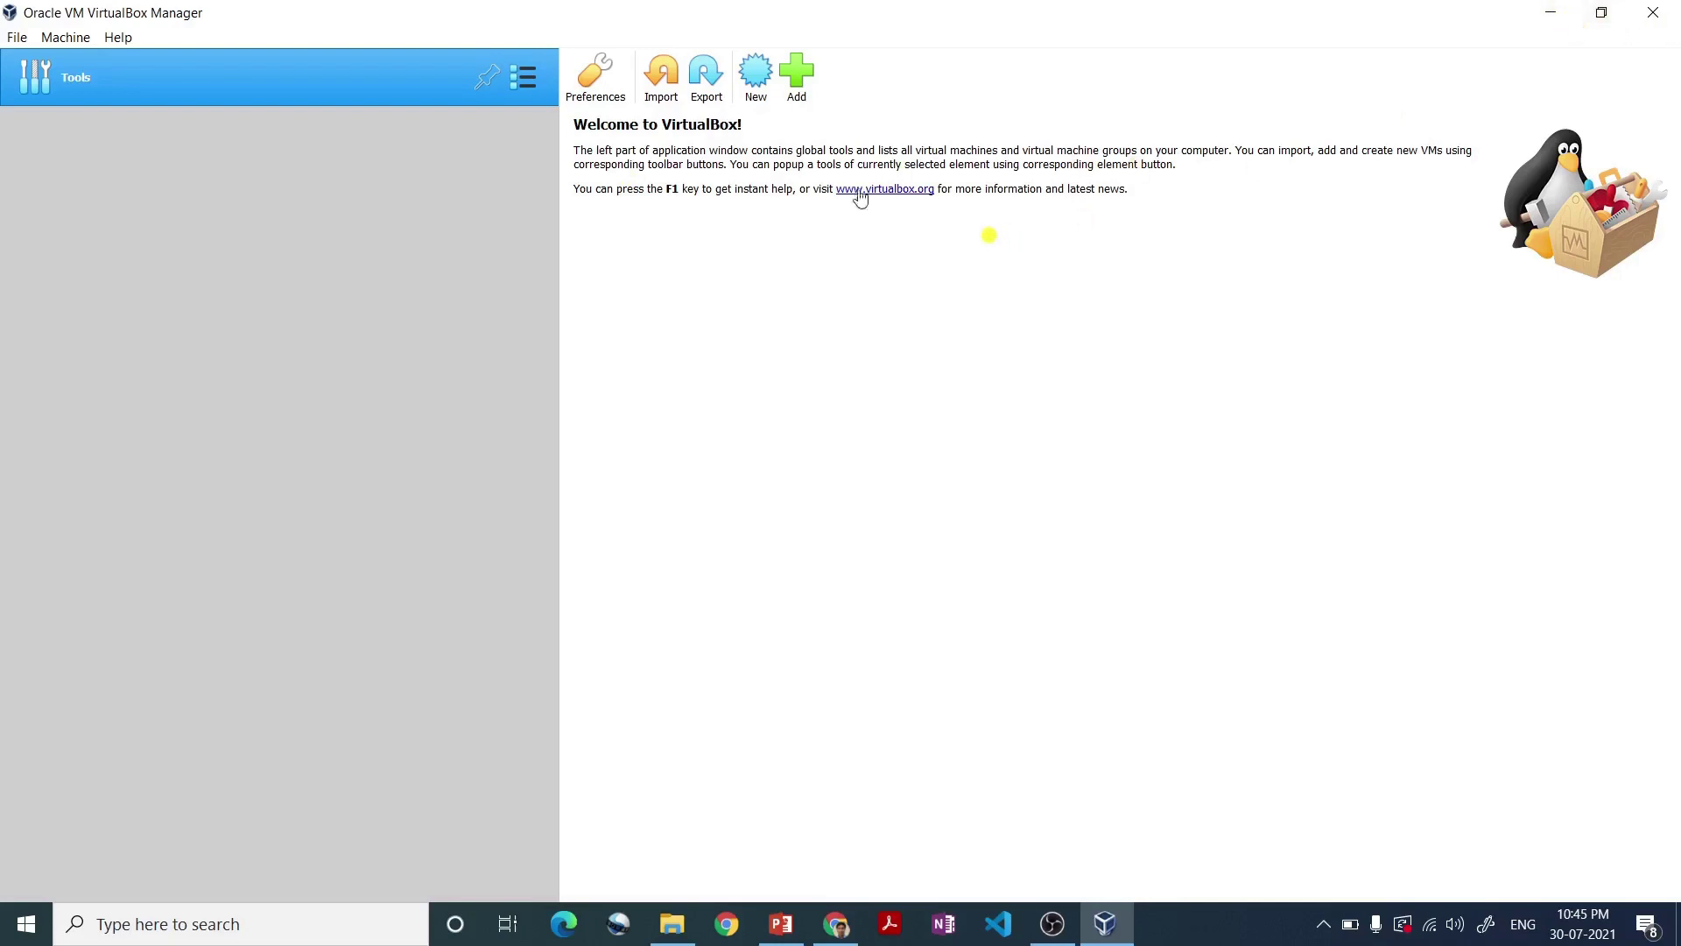
# - Start a new machine named Ubuntu, type Linux, version Ubuntu (64-bit), and reach the memory page
pyautogui.click(760, 98)
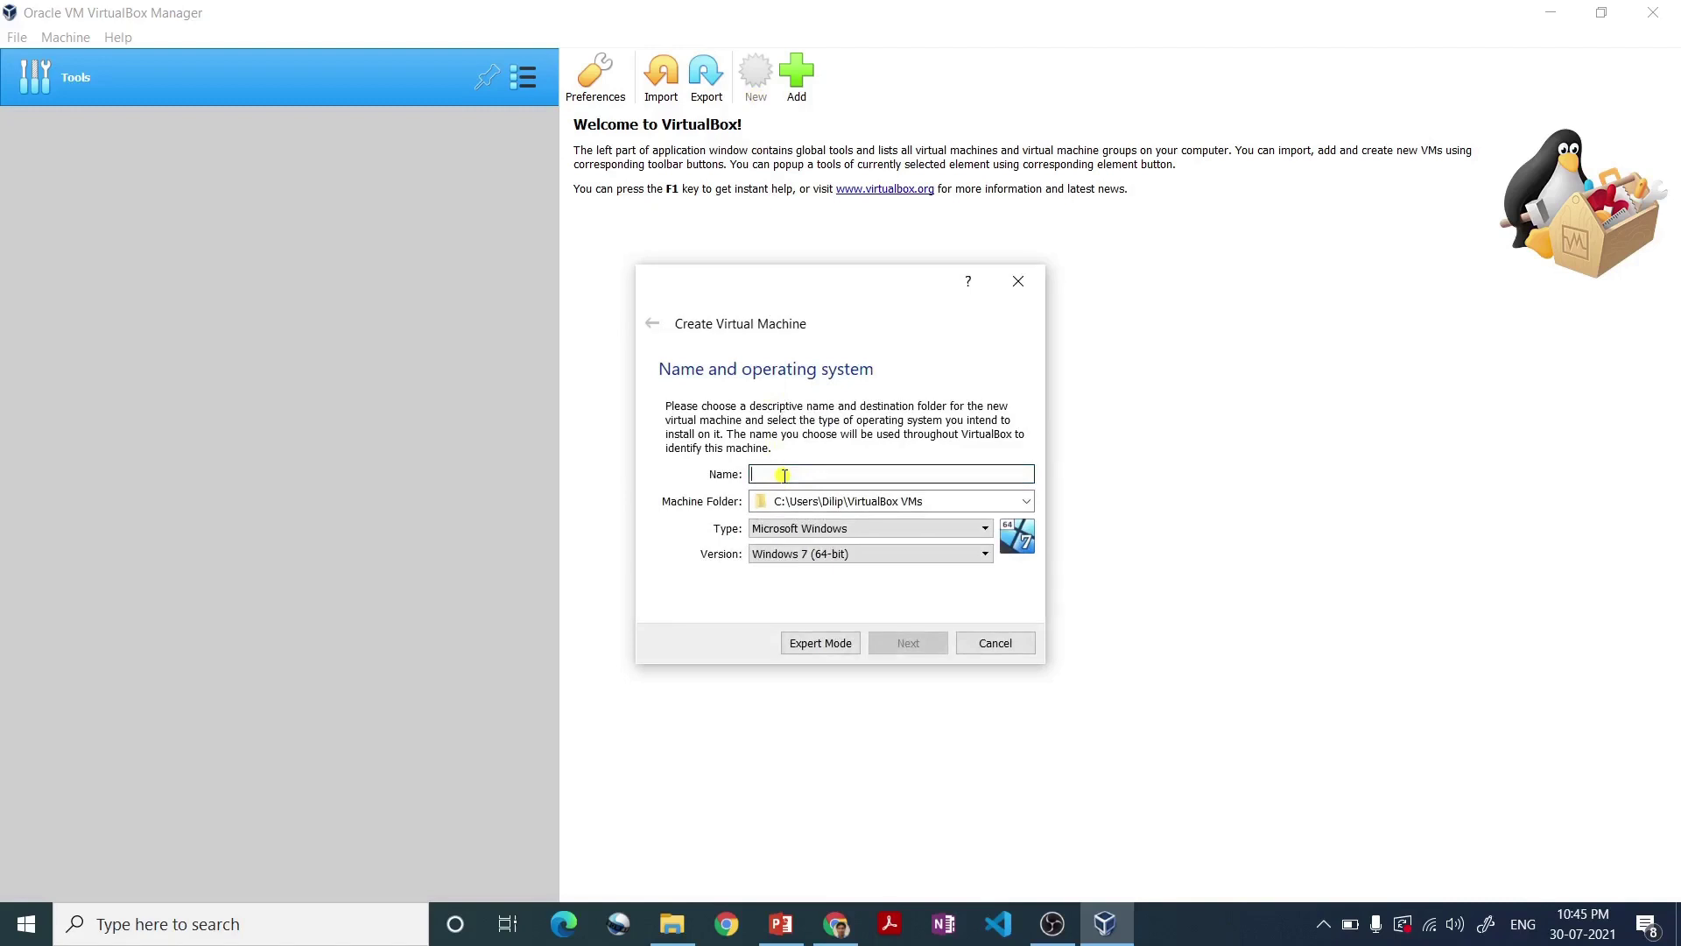
pyautogui.write('Ubu')
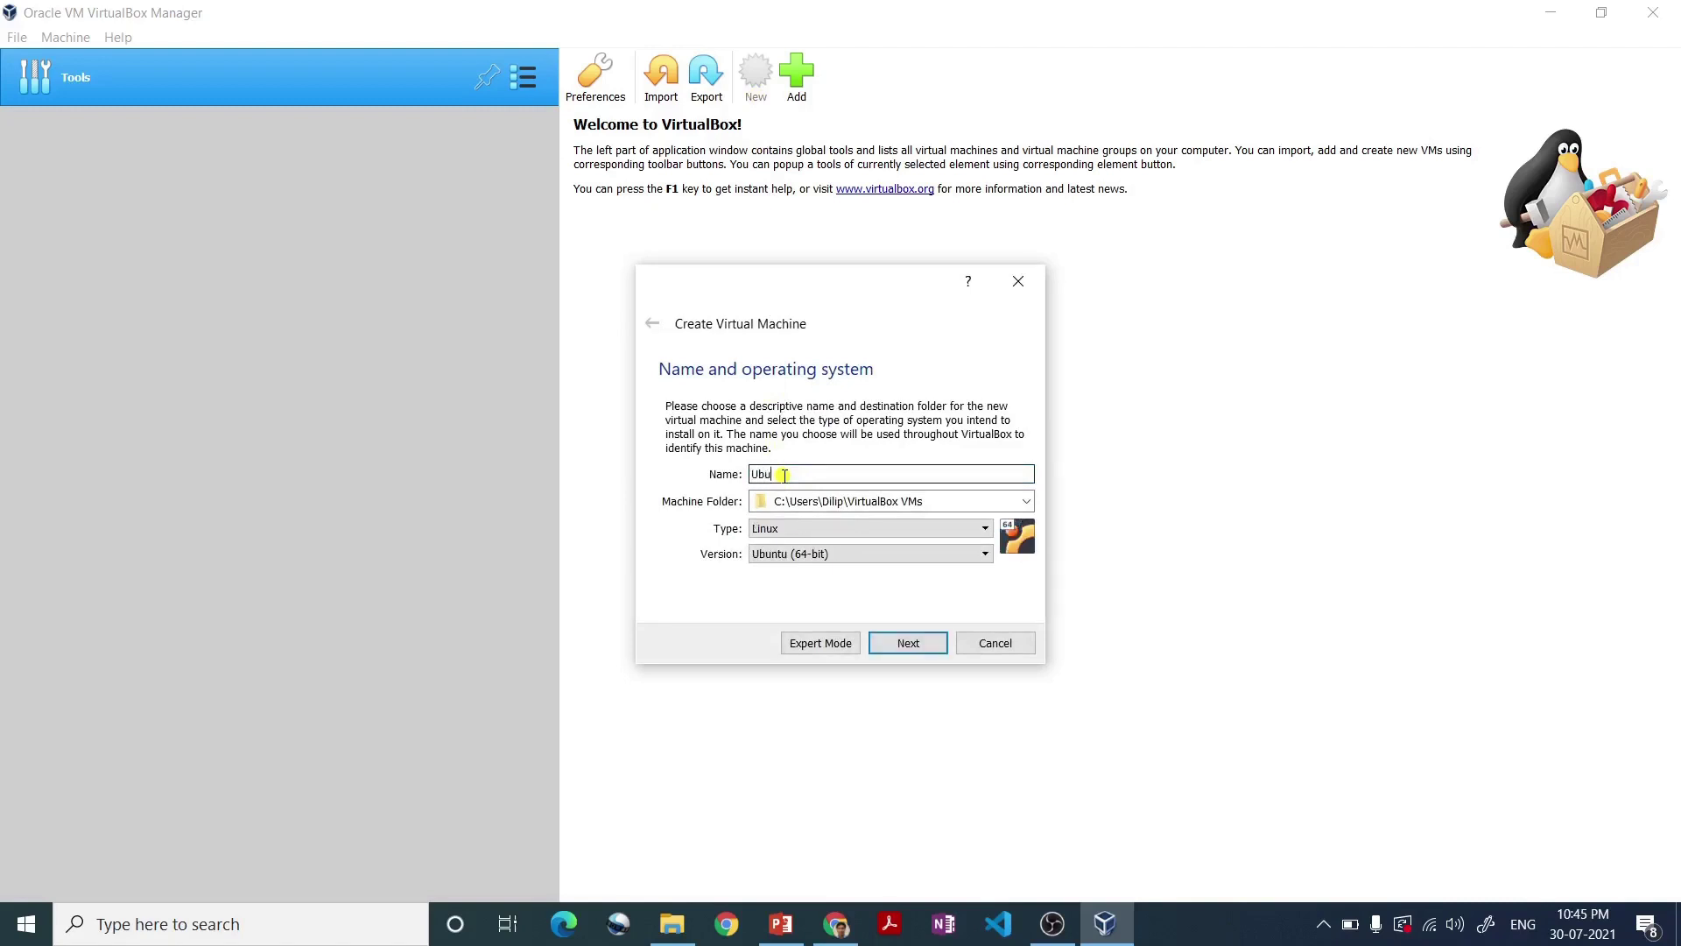
pyautogui.write('ntu')
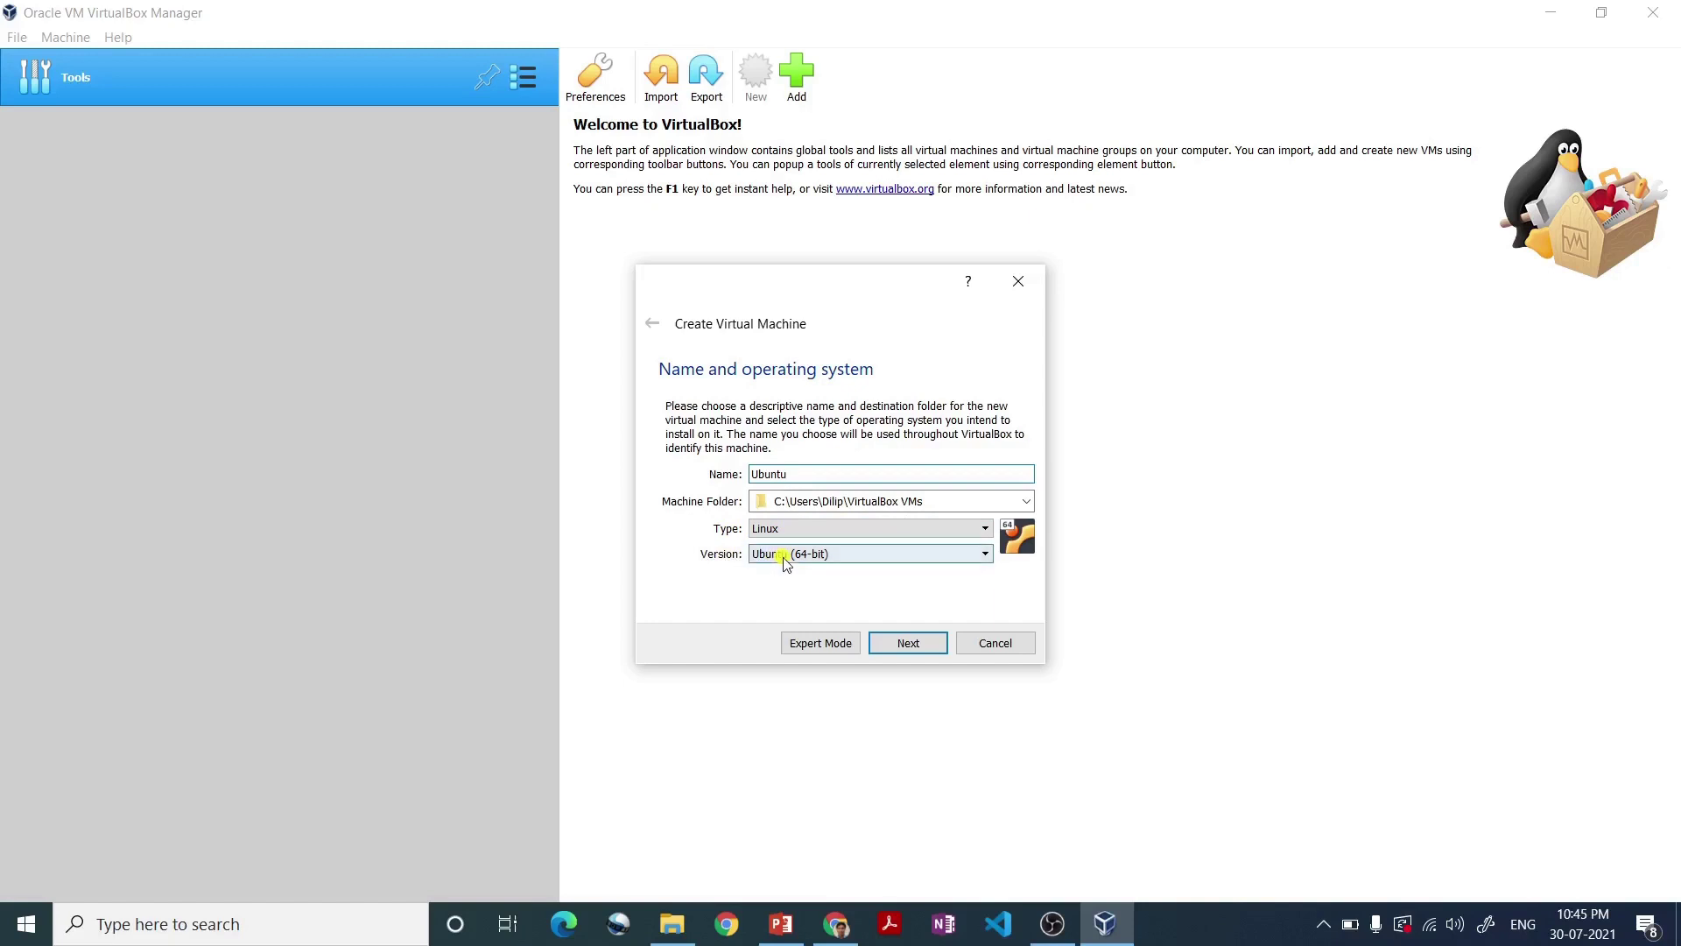
pyautogui.click(837, 556)
pyautogui.click(839, 560)
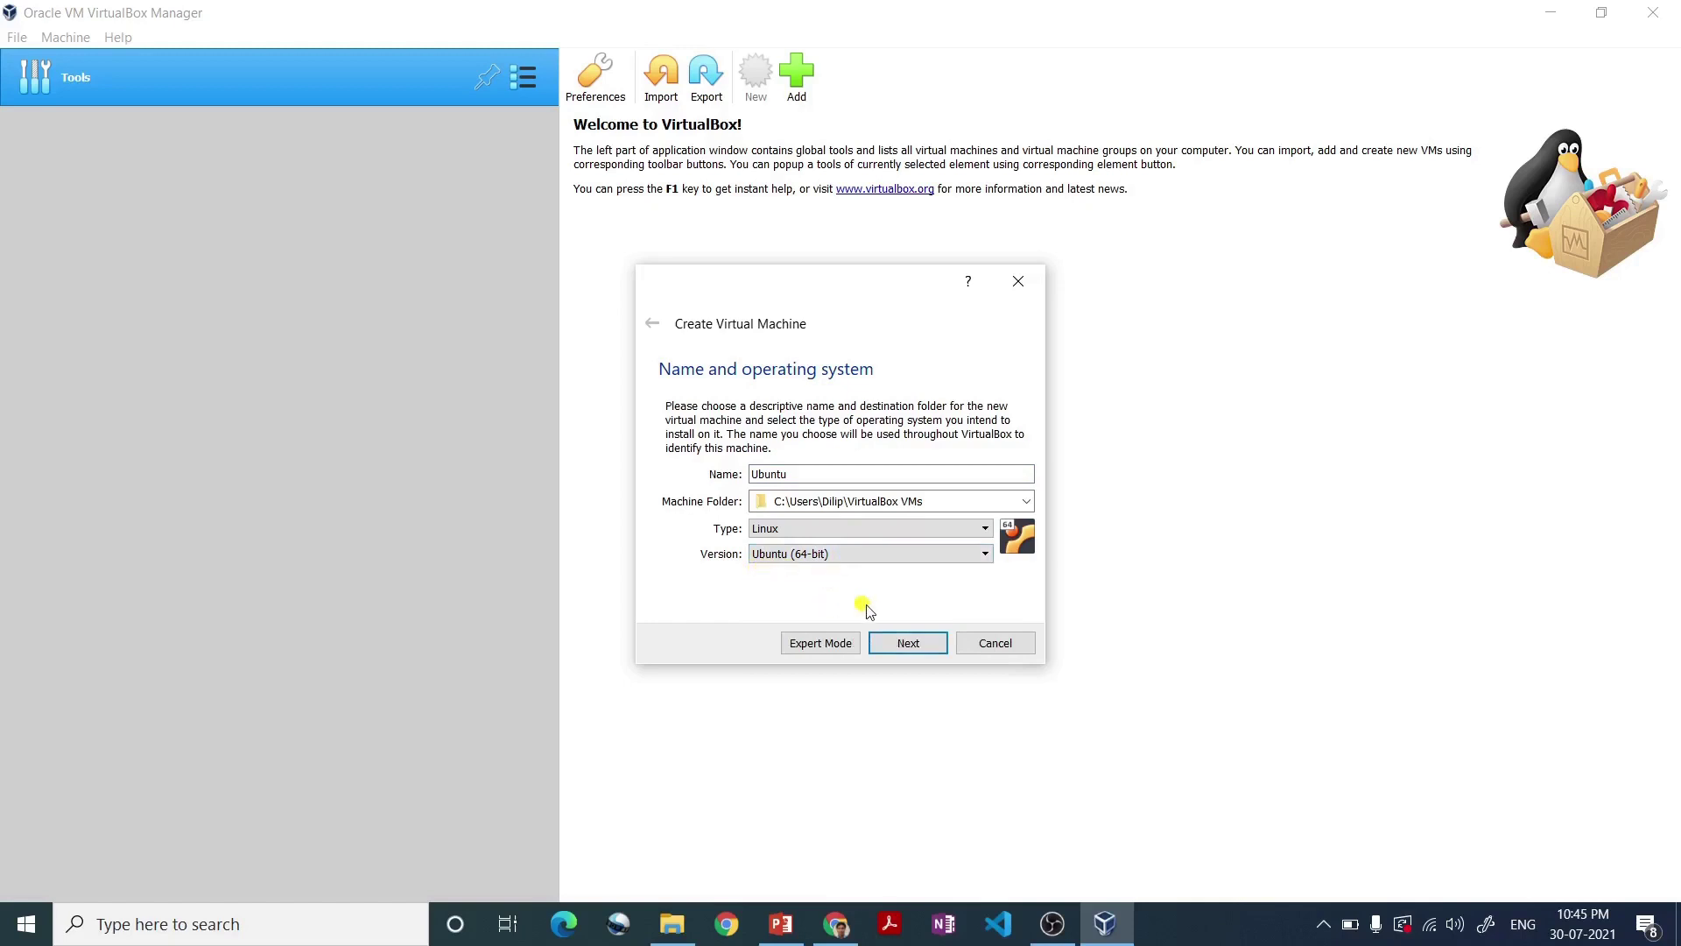
pyautogui.click(908, 644)
pyautogui.click(702, 472)
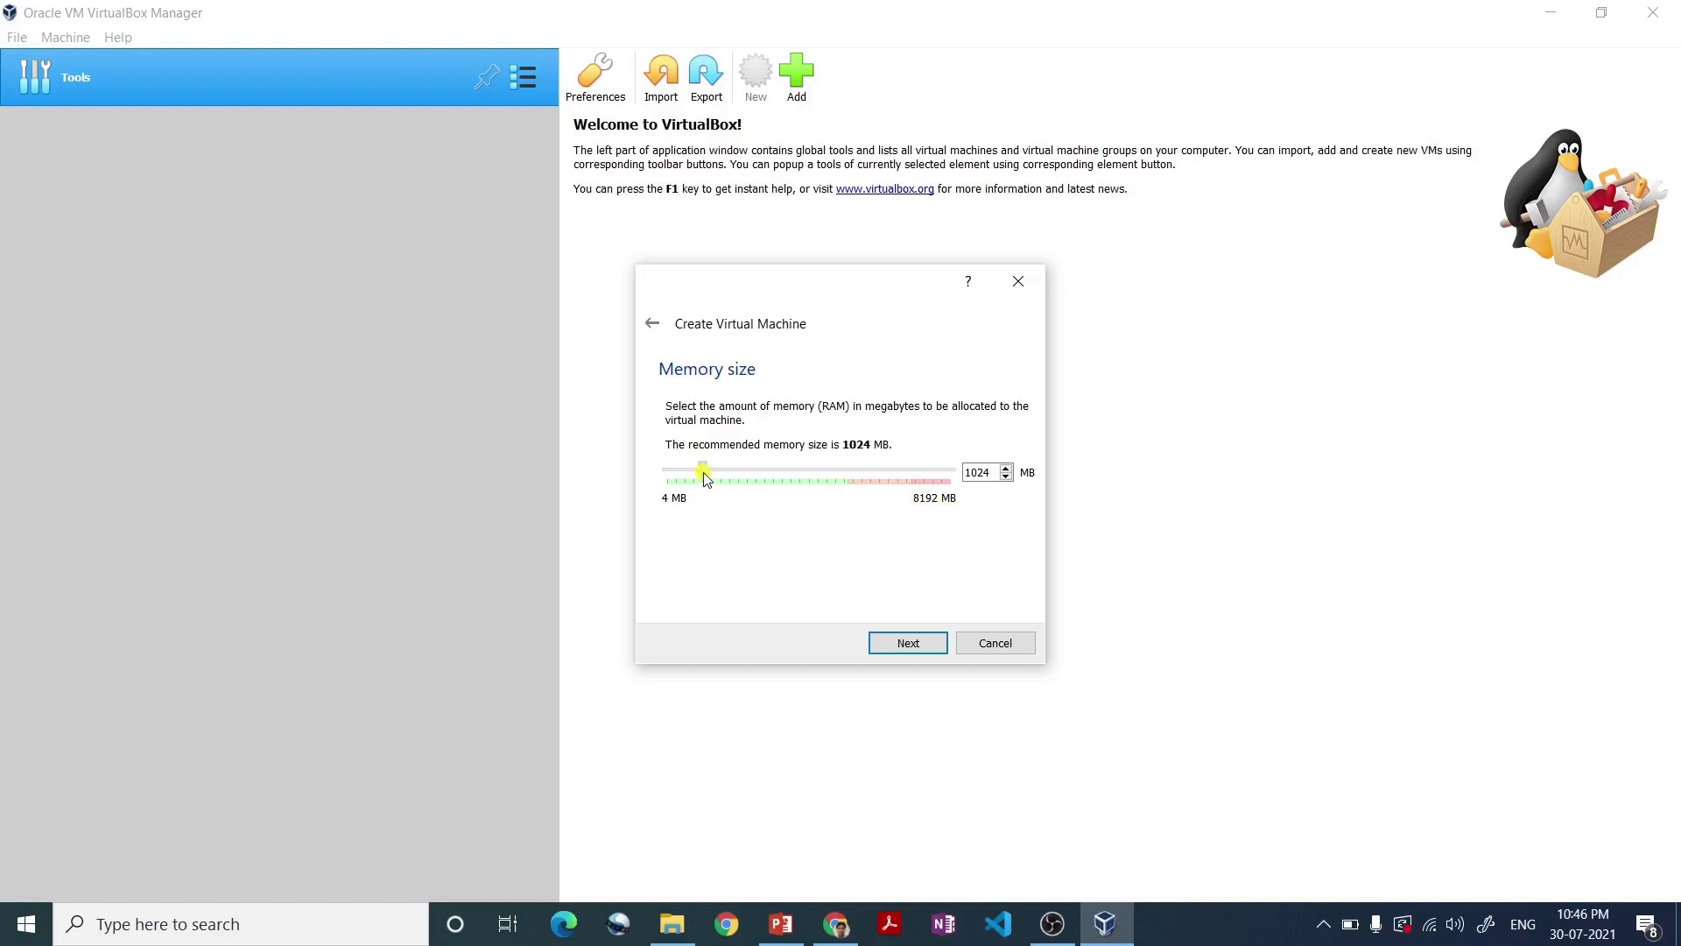
# - Raise the memory above 1024 MB and continue, then restart the New machine wizard at a blank name
pyautogui.moveTo(704, 474); pyautogui.dragTo(778, 479)
pyautogui.click(908, 644)
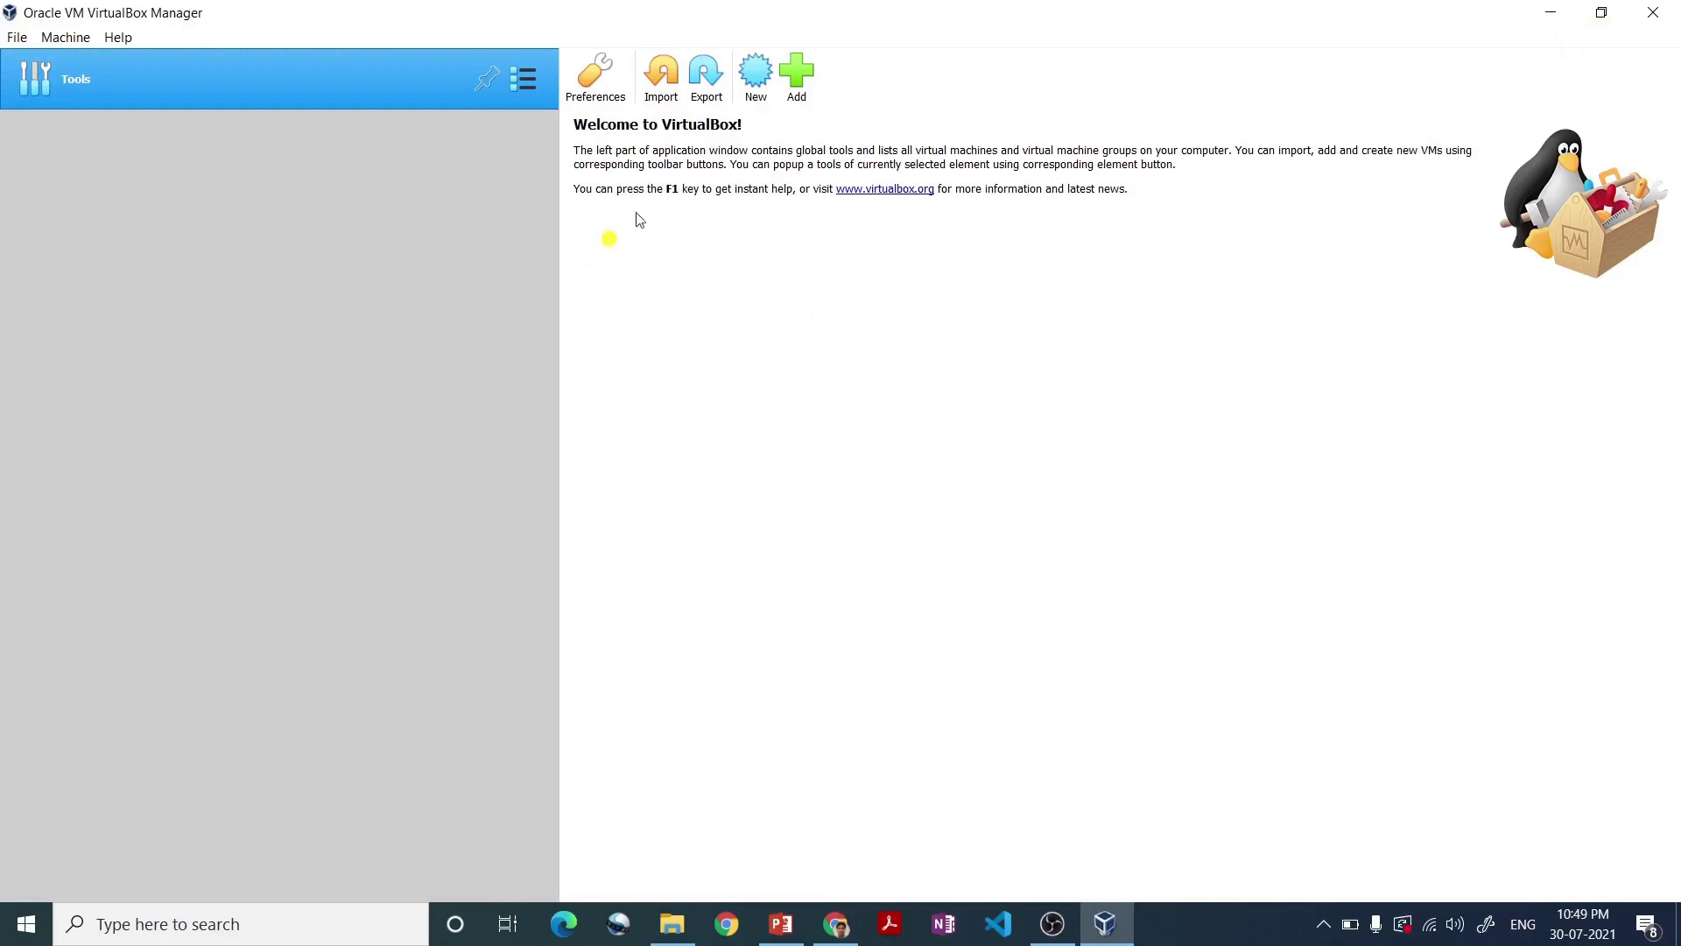
pyautogui.click(756, 84)
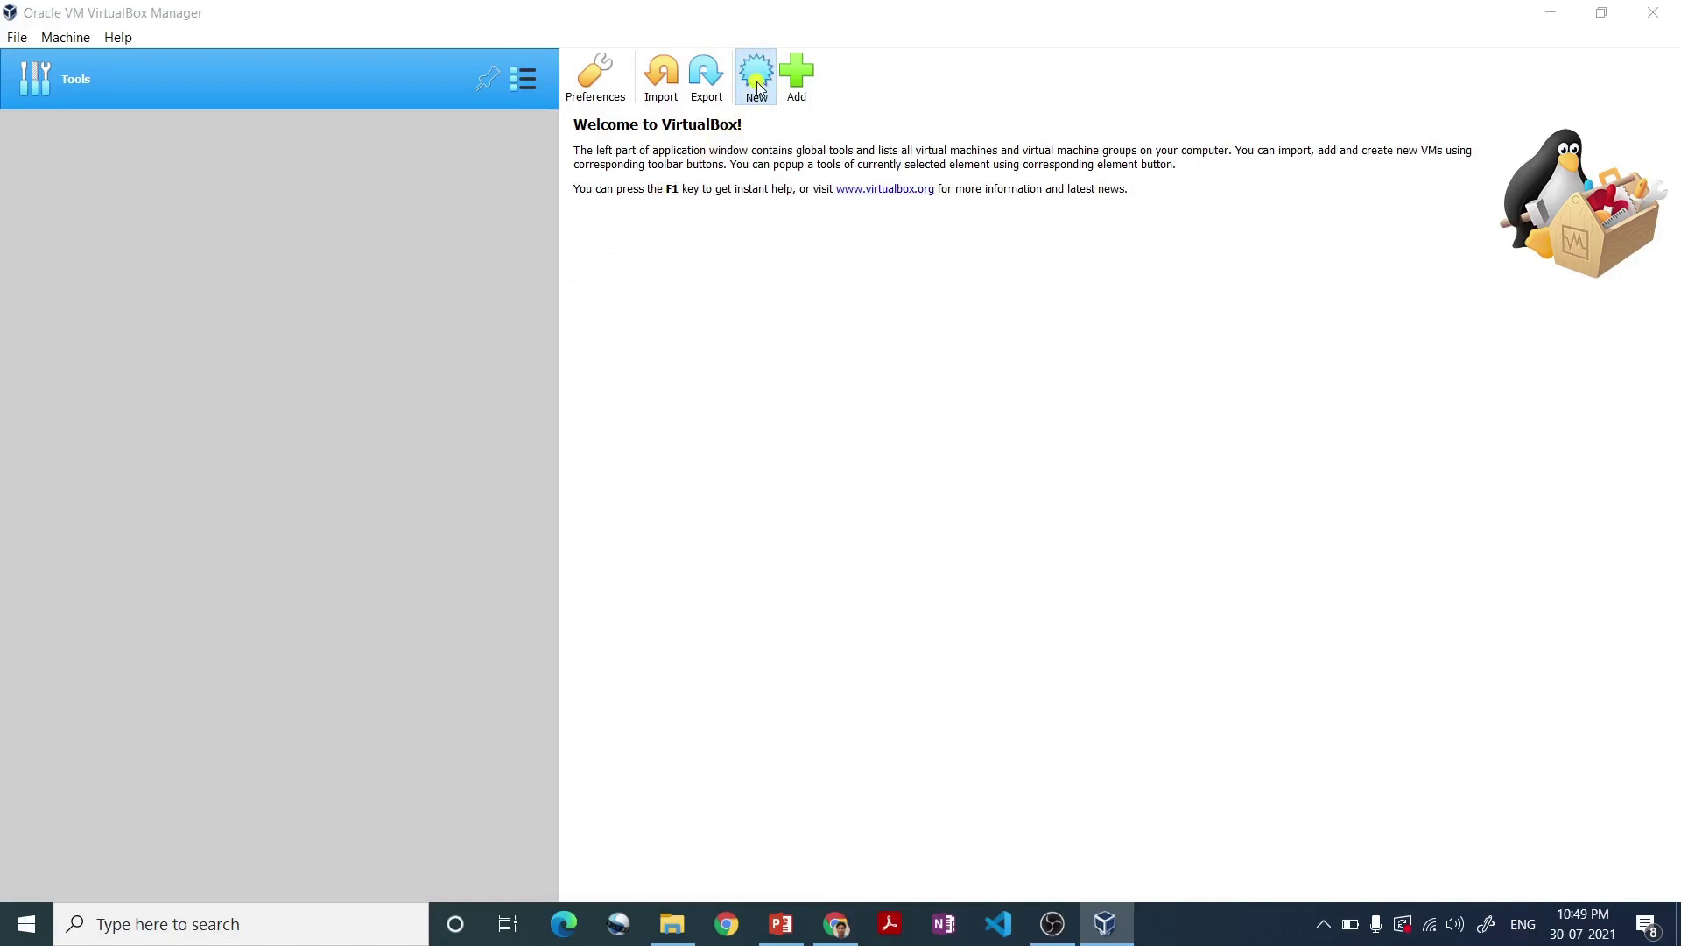
pyautogui.click(771, 477)
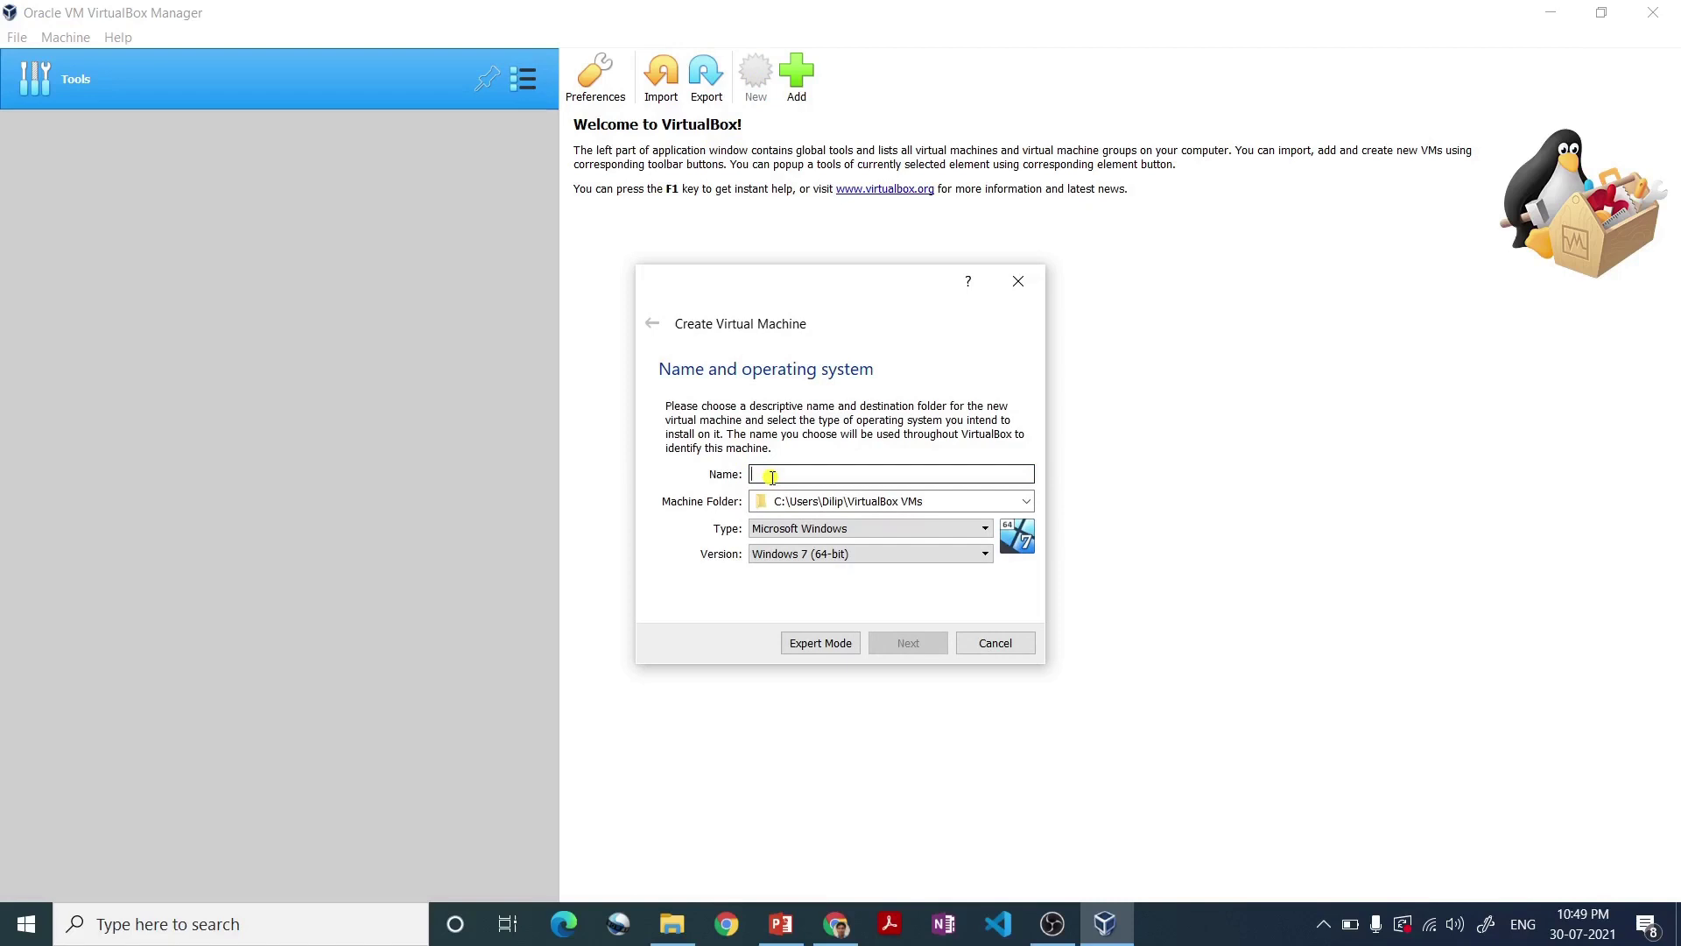
# - Name the machine Ubuntu so Linux / Ubuntu (64-bit) fills in, and continue to memory size
pyautogui.write('Ubuntu')
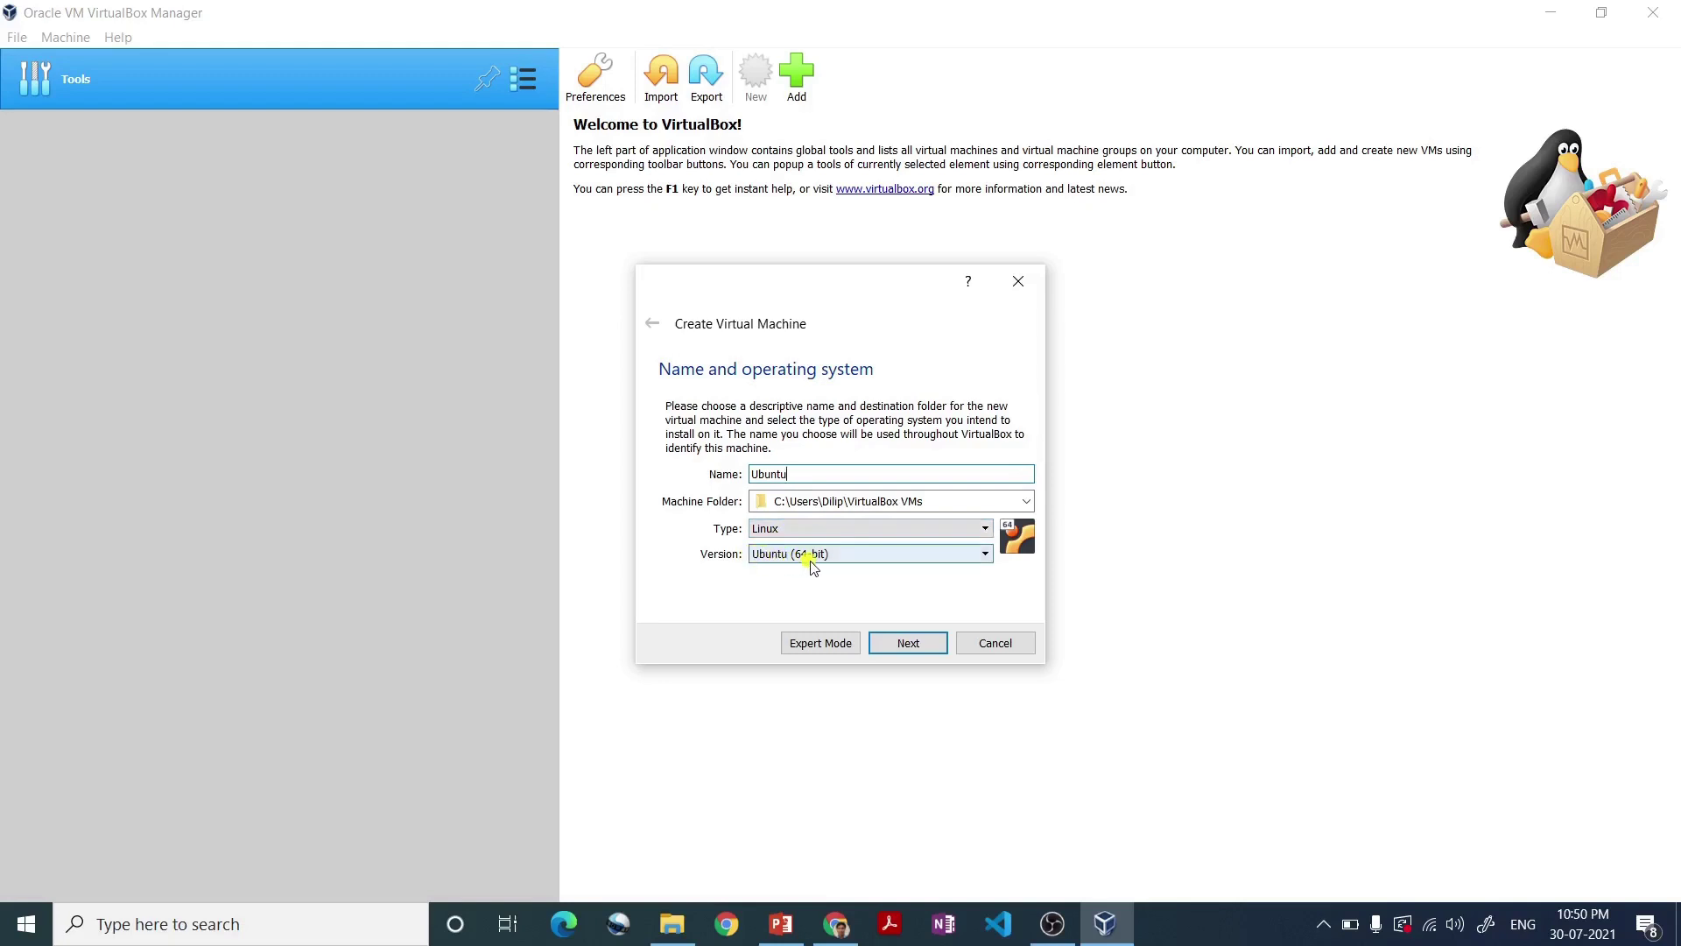
pyautogui.click(908, 645)
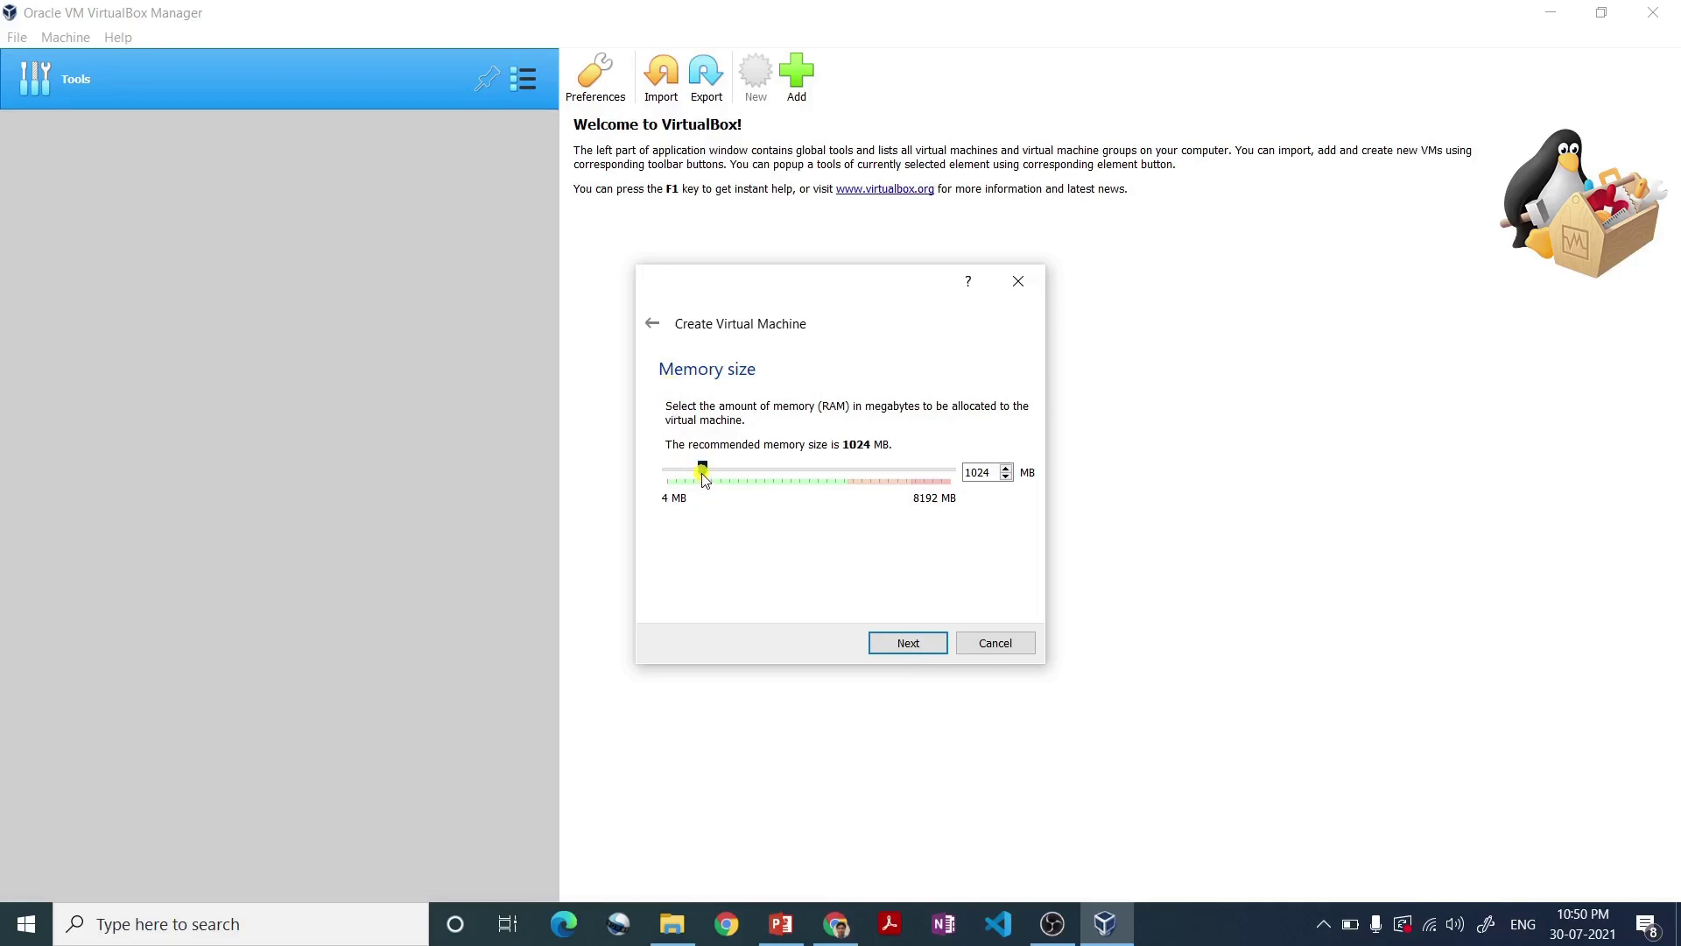
# - Allocate 3198 MB of RAM to the Ubuntu machine and continue to the Hard disk page
pyautogui.moveTo(703, 478); pyautogui.dragTo(780, 484)
pyautogui.click(907, 648)
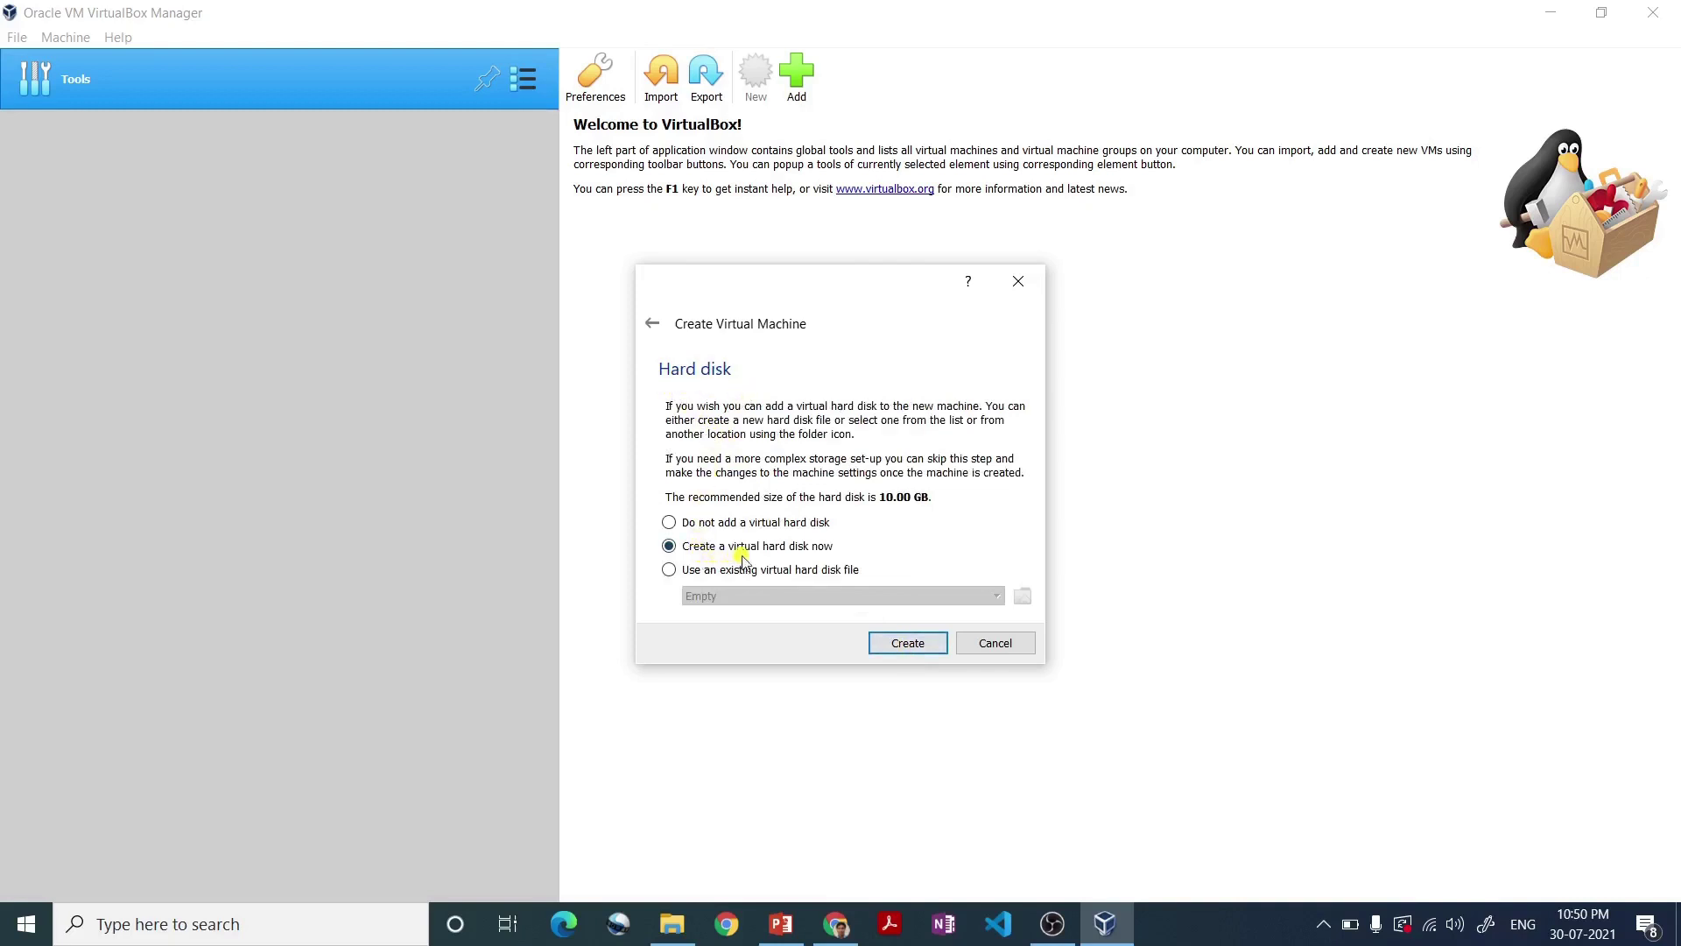
# - Create a new VDI virtual hard disk that is dynamically allocated
pyautogui.click(902, 645)
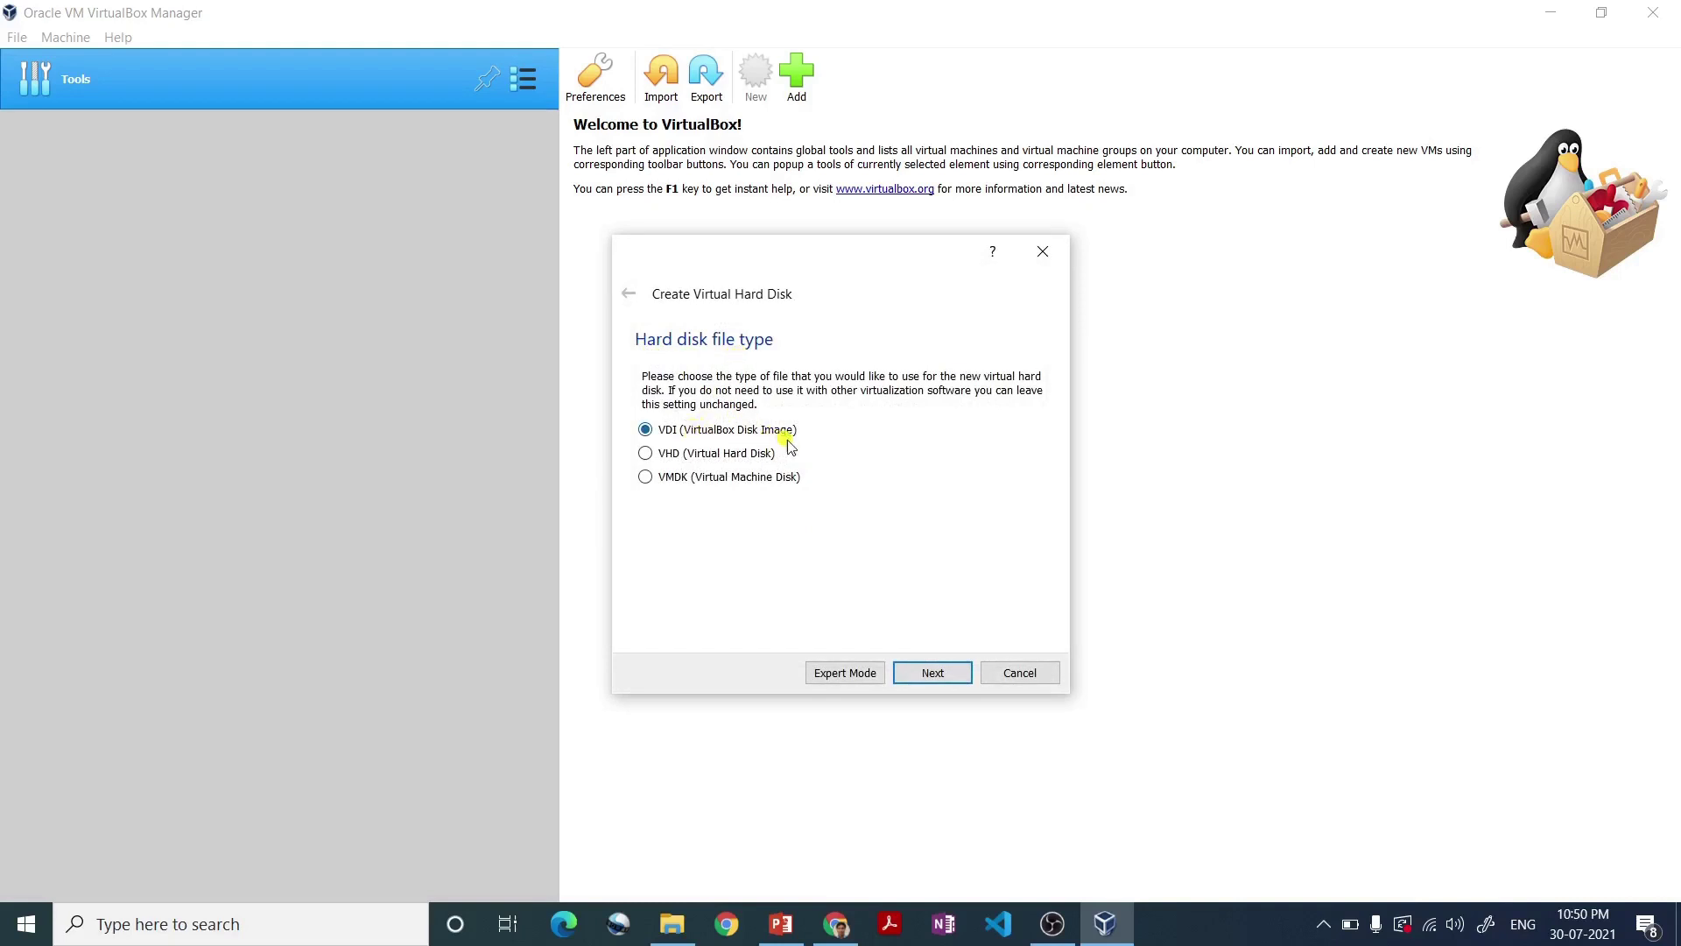
pyautogui.click(928, 675)
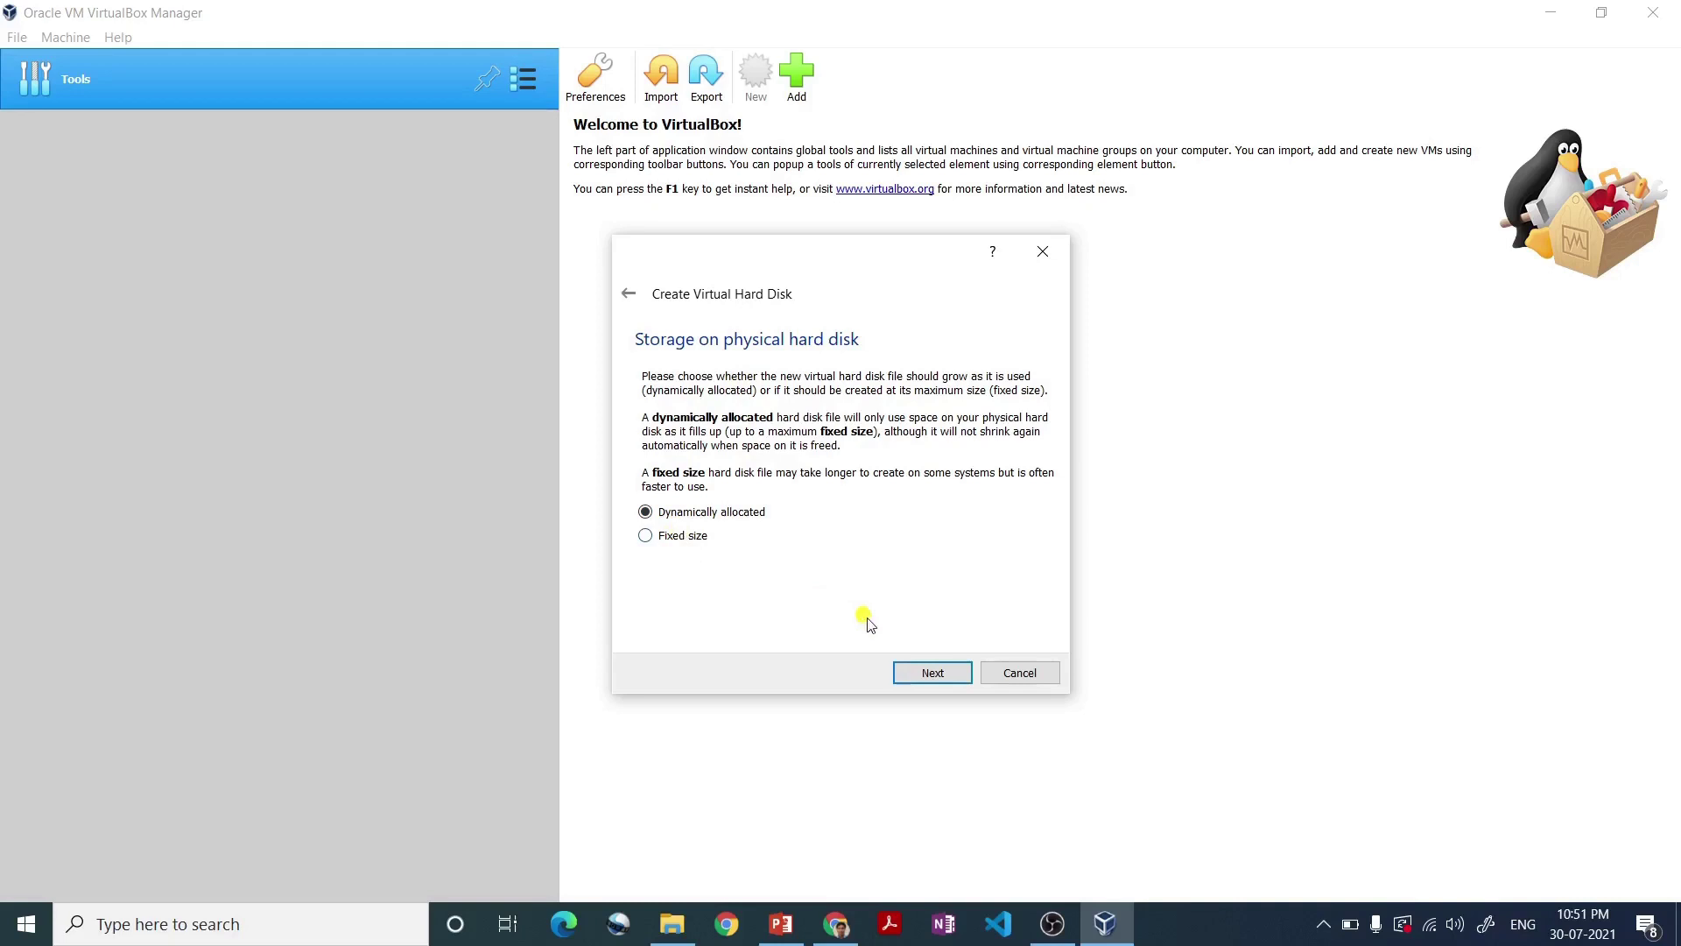
pyautogui.click(934, 672)
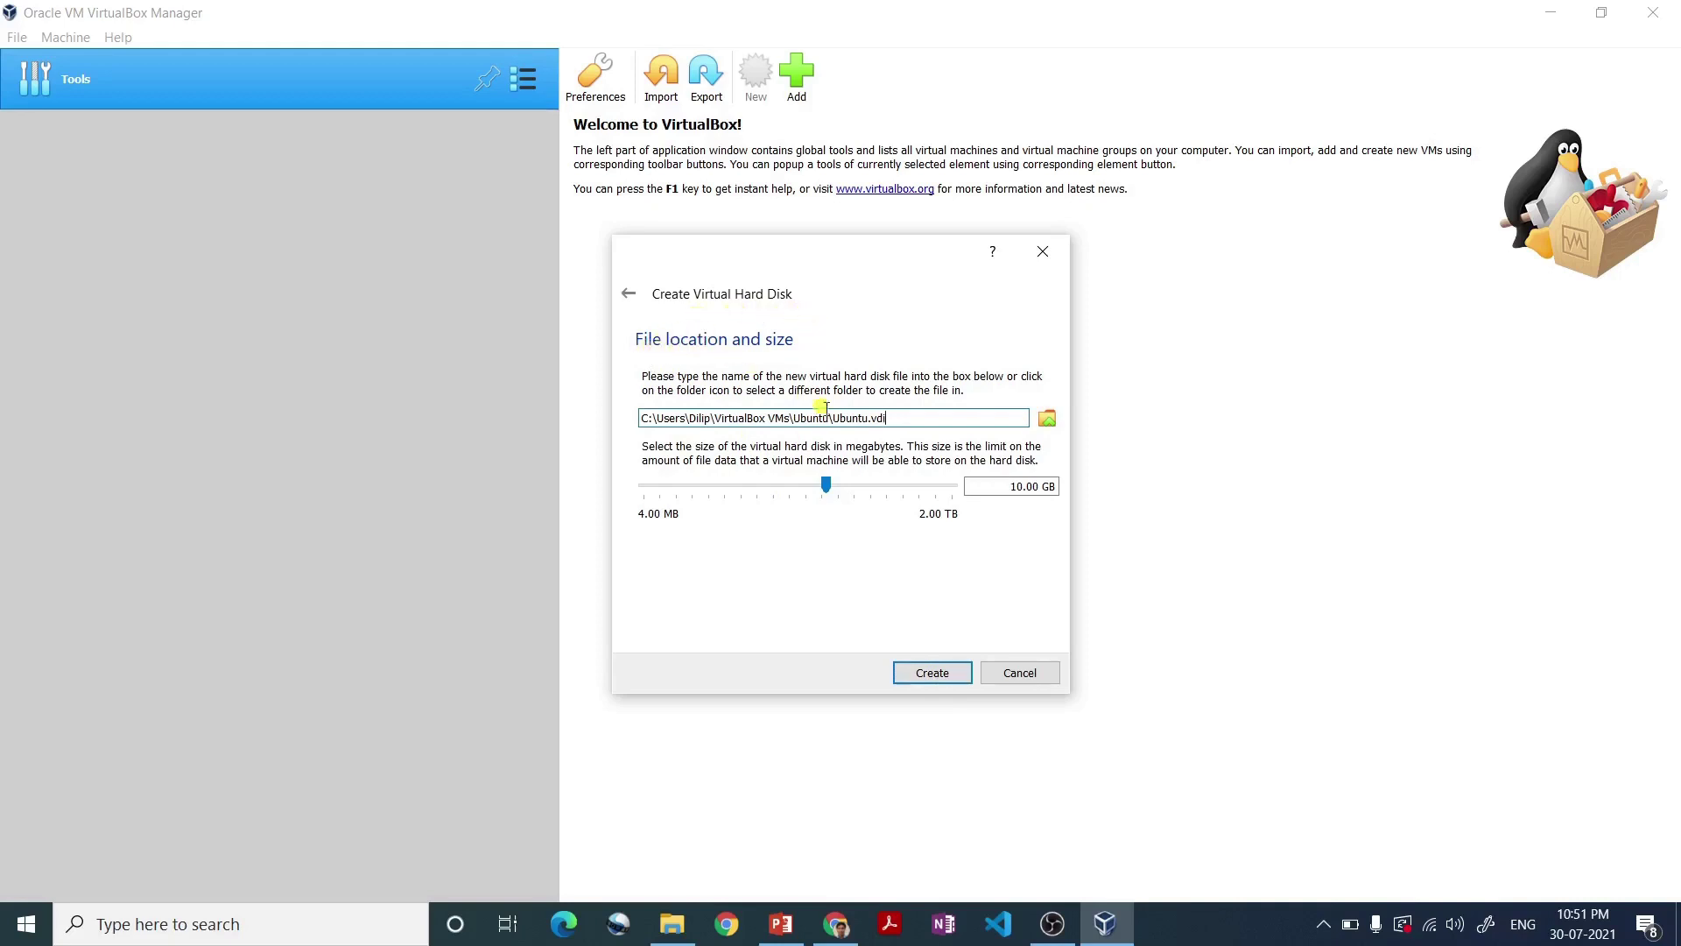
# - Size the Ubuntu.vdi disk to 107.64 GB and create the machine
pyautogui.moveTo(889, 418); pyautogui.dragTo(629, 408)
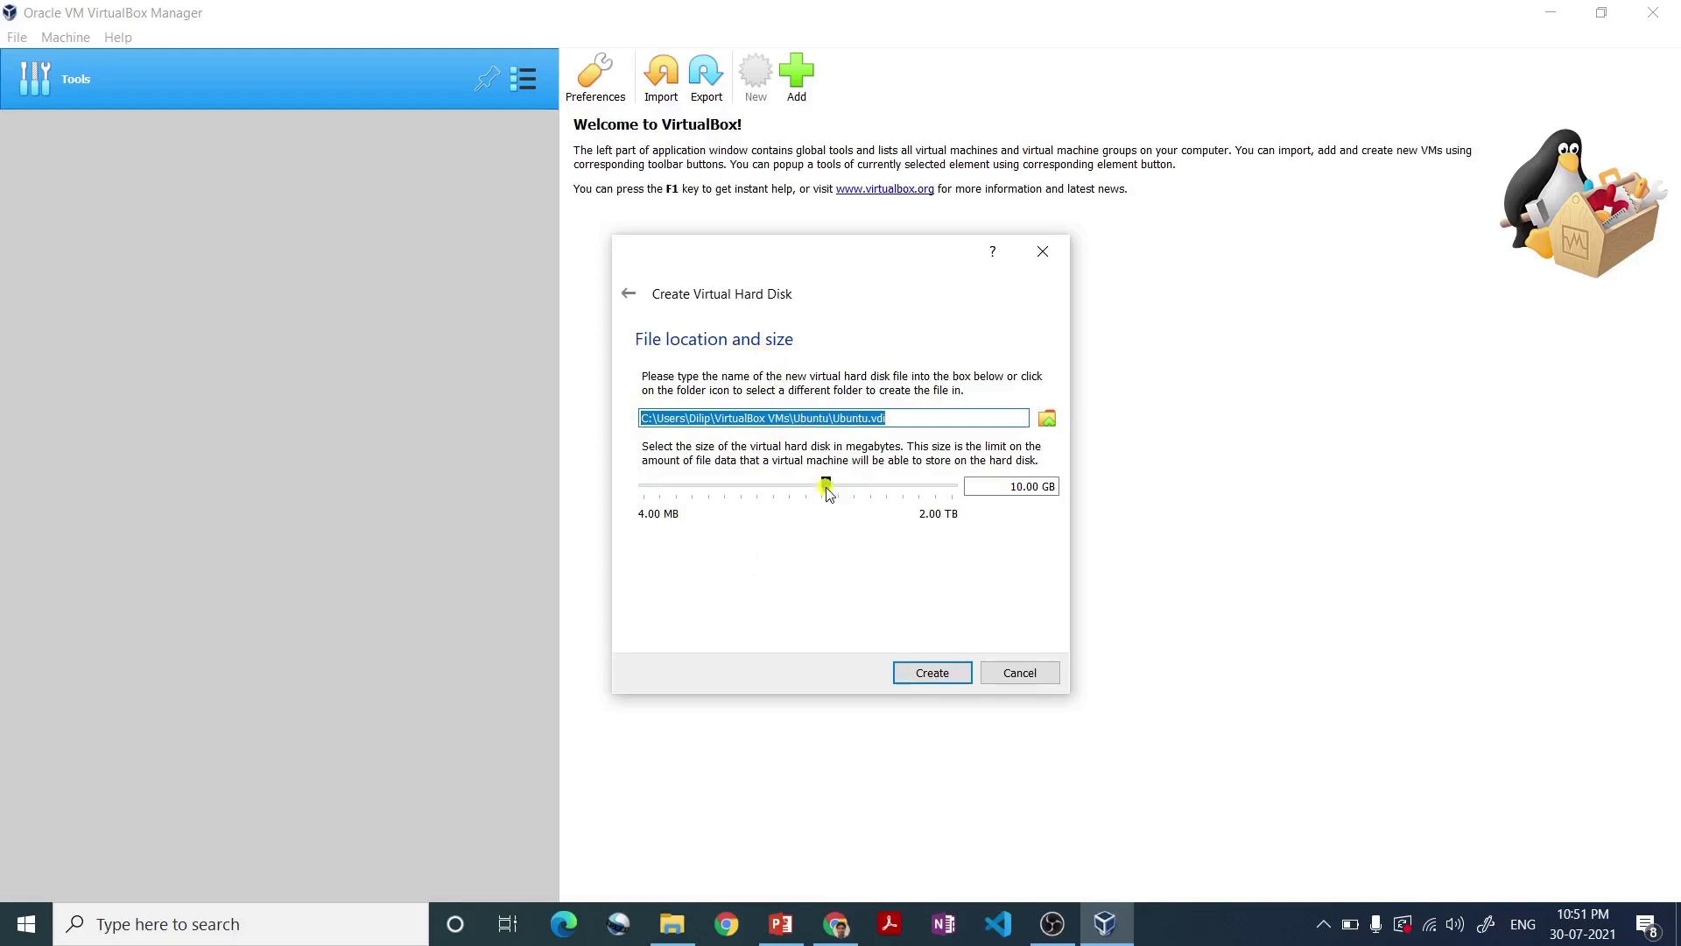
pyautogui.moveTo(827, 493)
pyautogui.moveTo(827, 493); pyautogui.dragTo(883, 496)
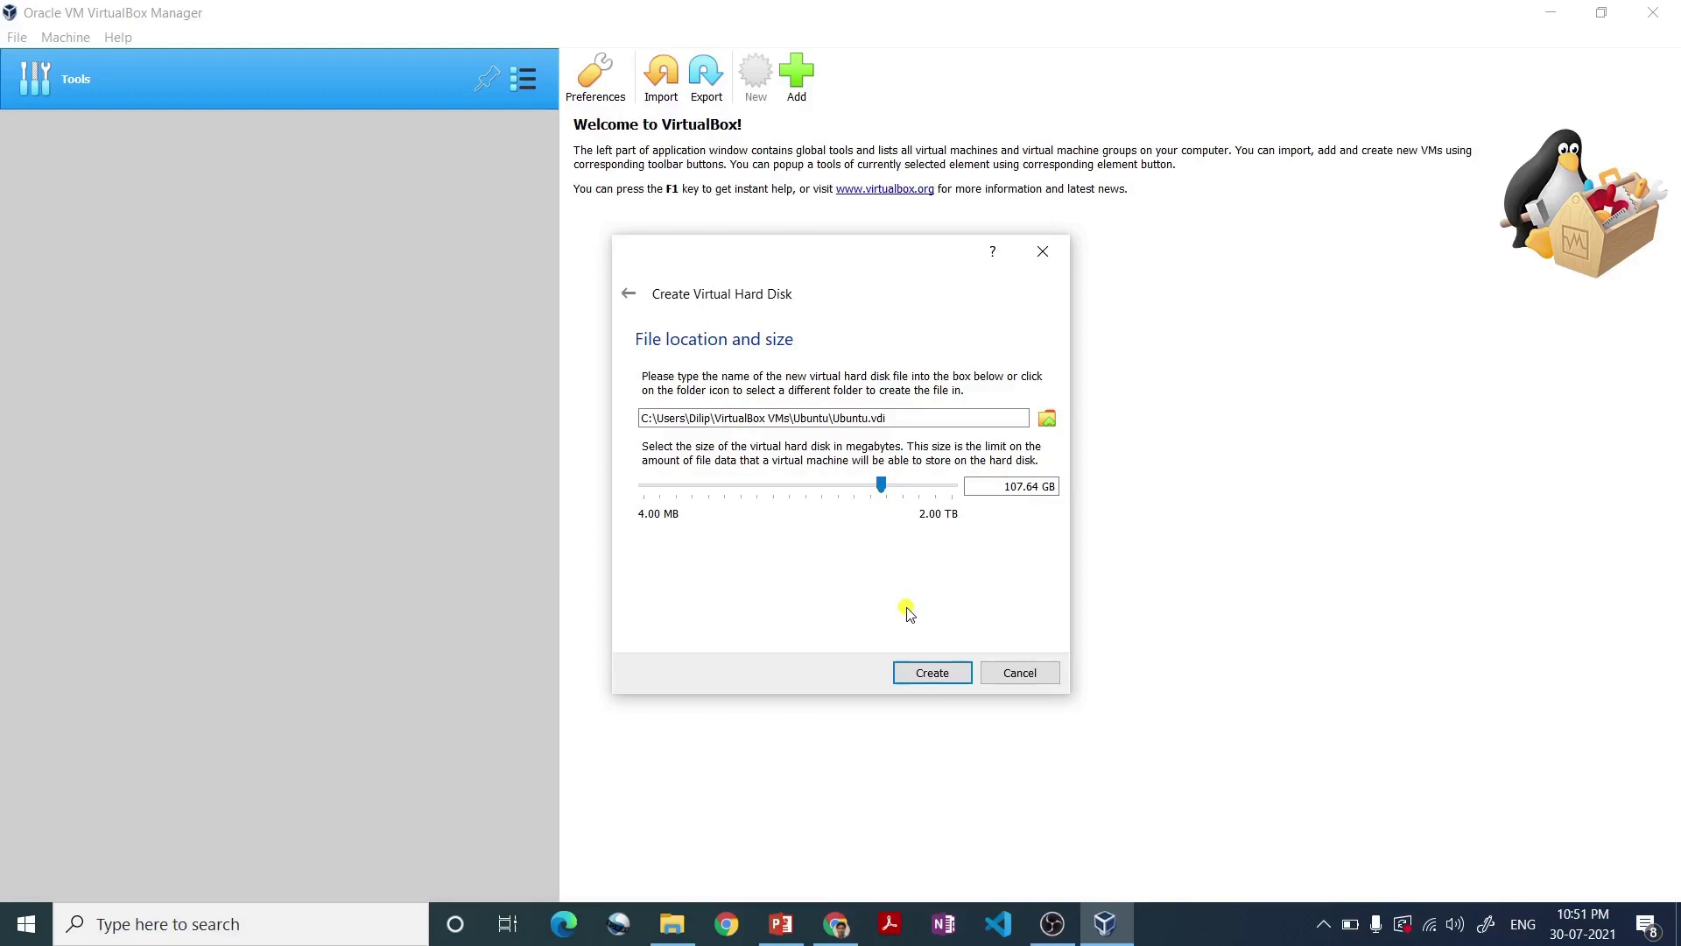
pyautogui.click(933, 673)
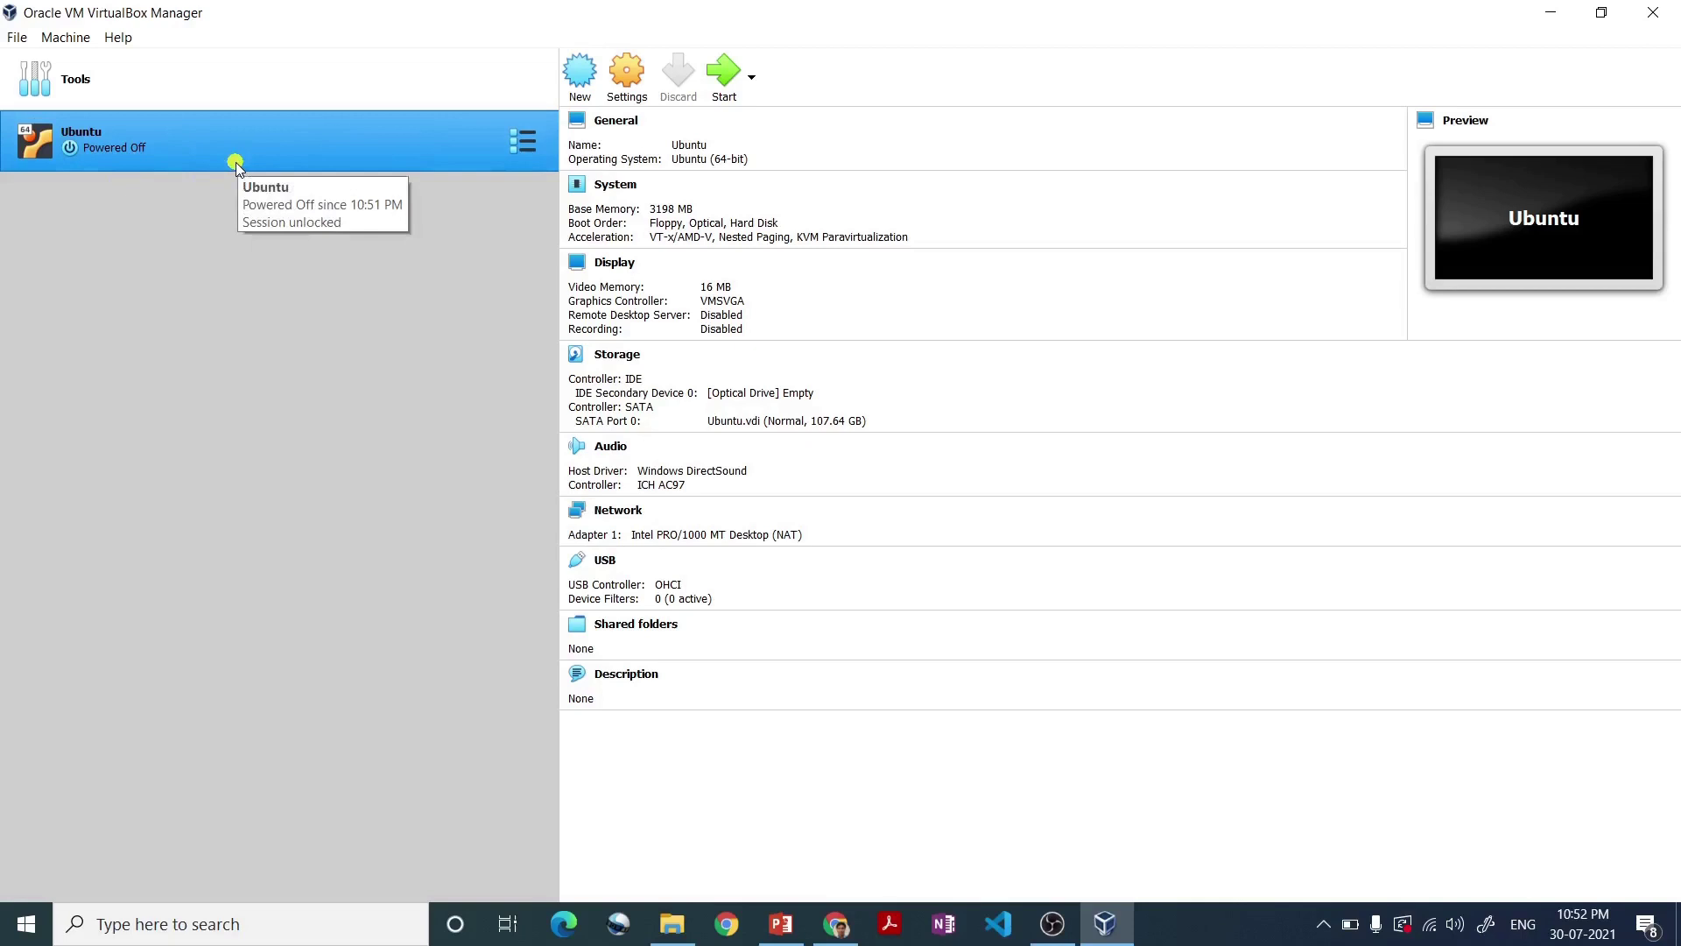
# - Under General > Advanced, set Shared Clipboard and Drag'n'Drop to Bidirectional, then review Description and Disk Encryption
pyautogui.click(637, 88)
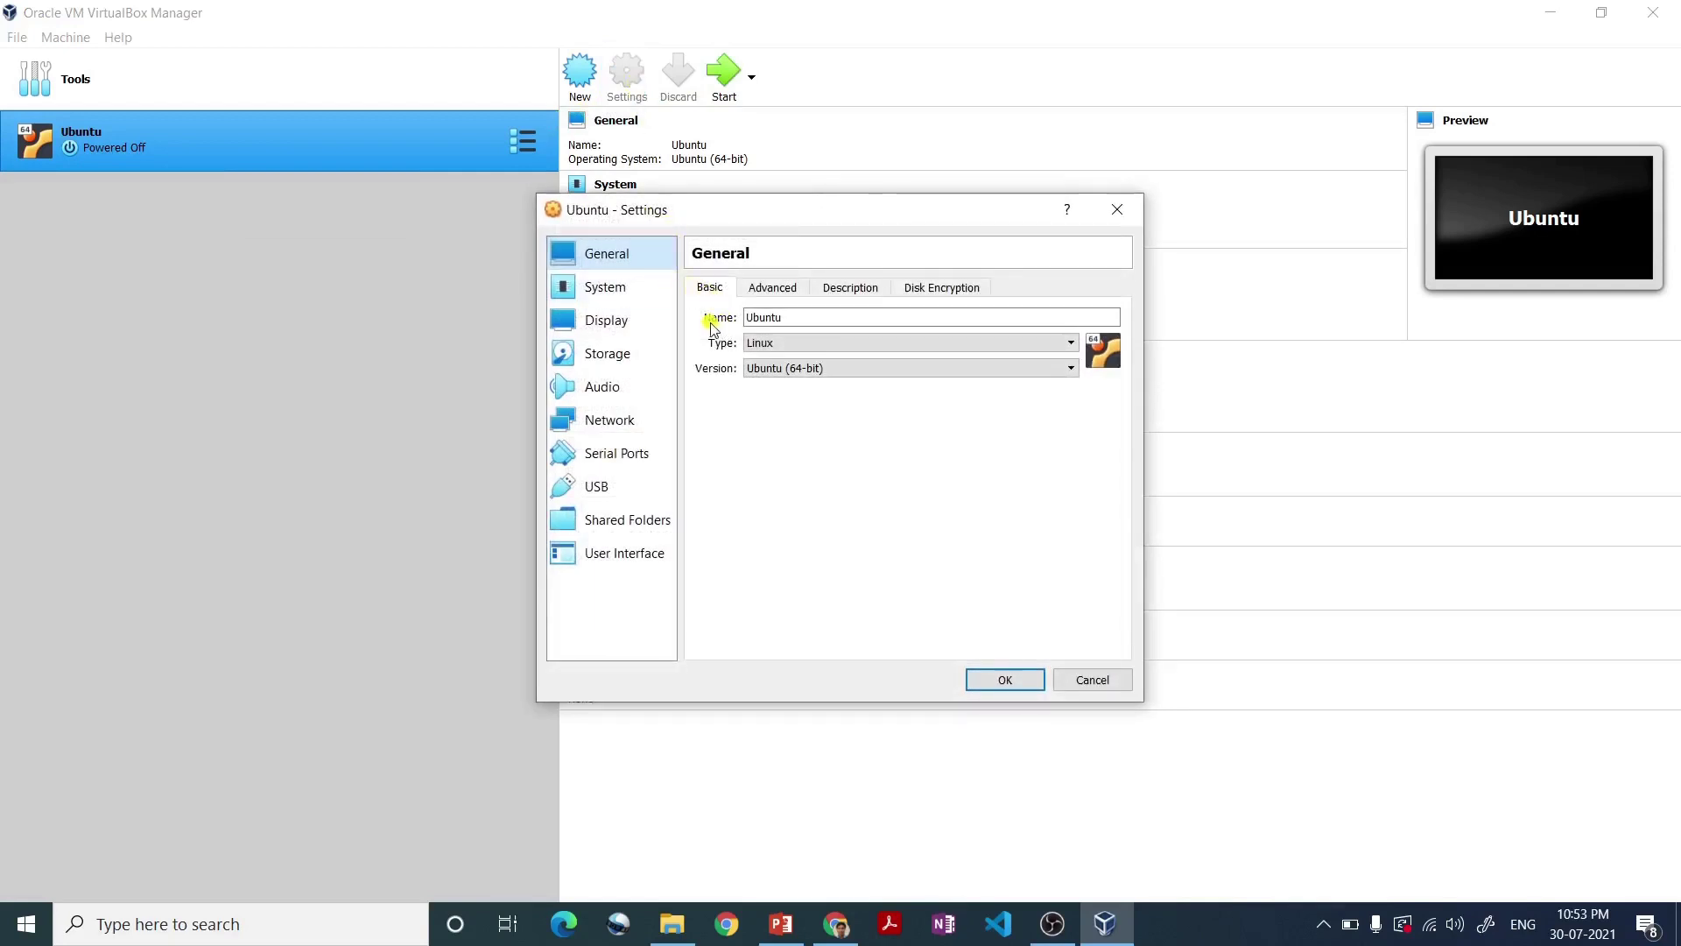
pyautogui.click(811, 323)
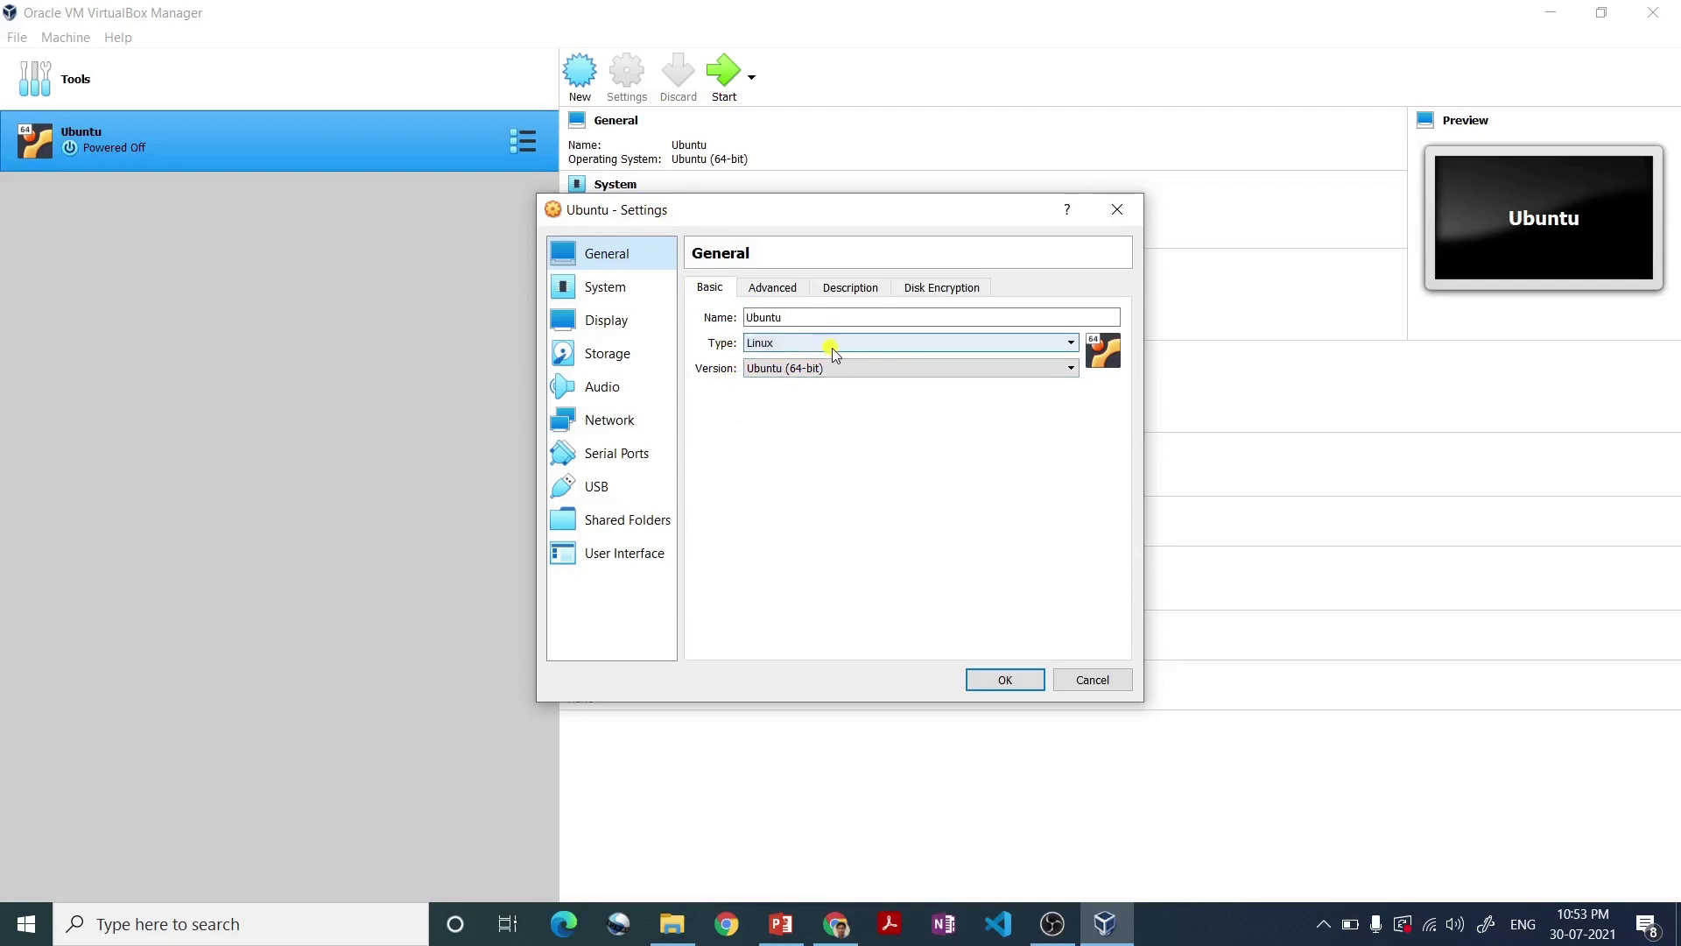
pyautogui.click(782, 293)
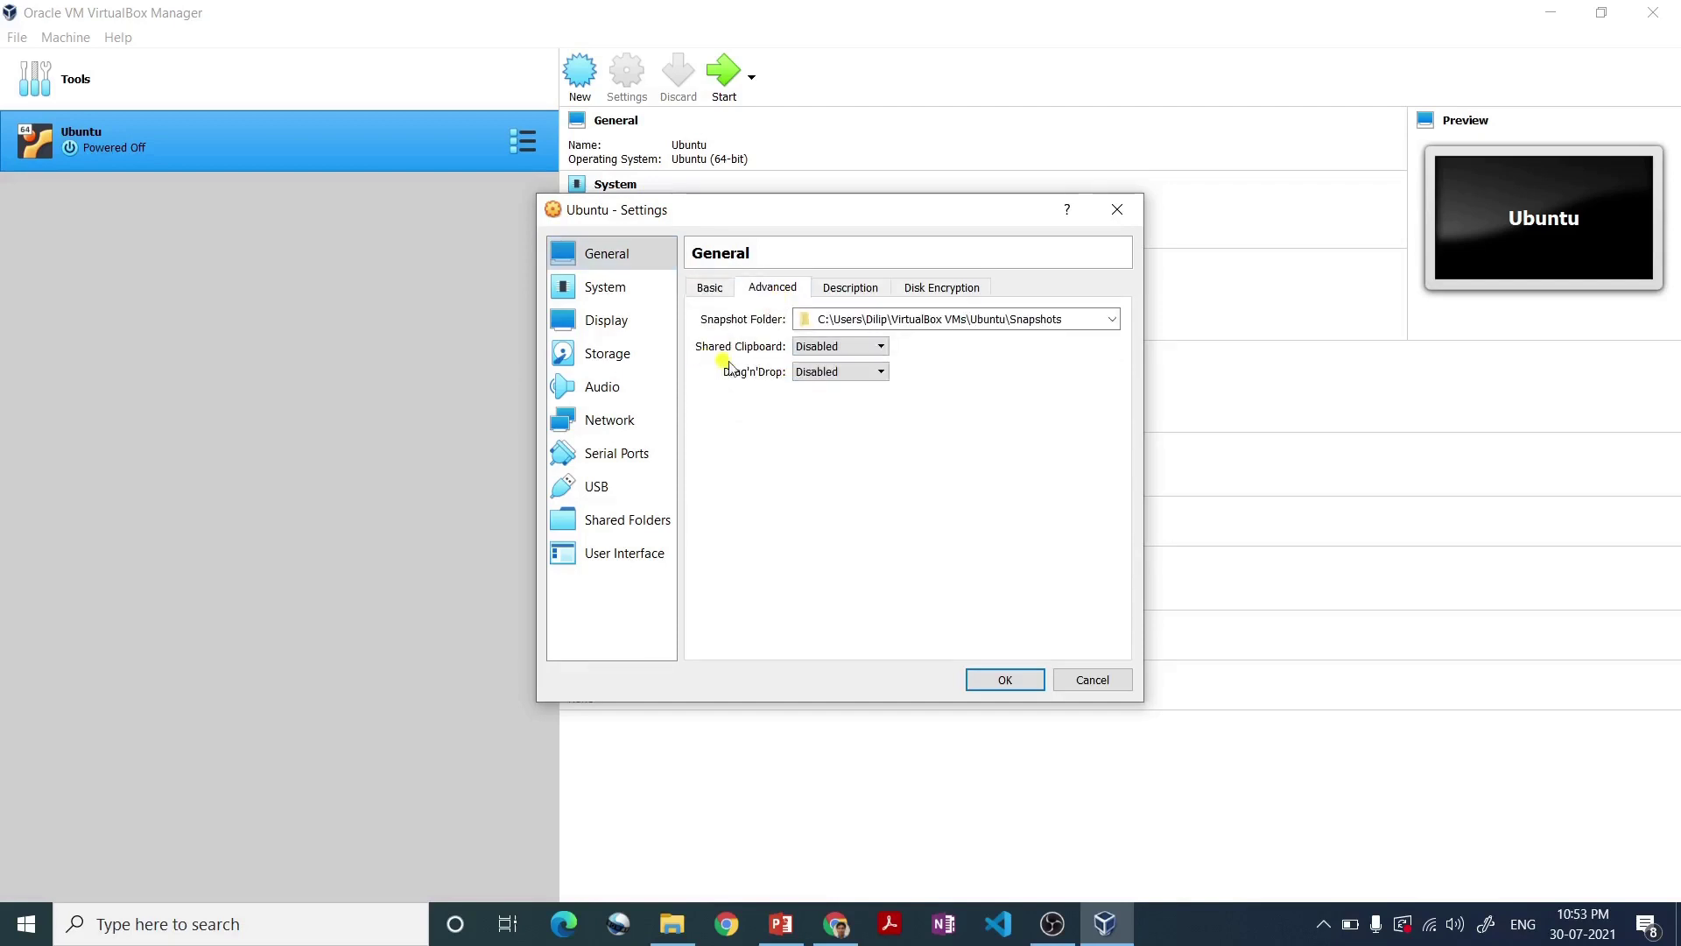
pyautogui.click(841, 347)
pyautogui.click(846, 409)
pyautogui.click(834, 373)
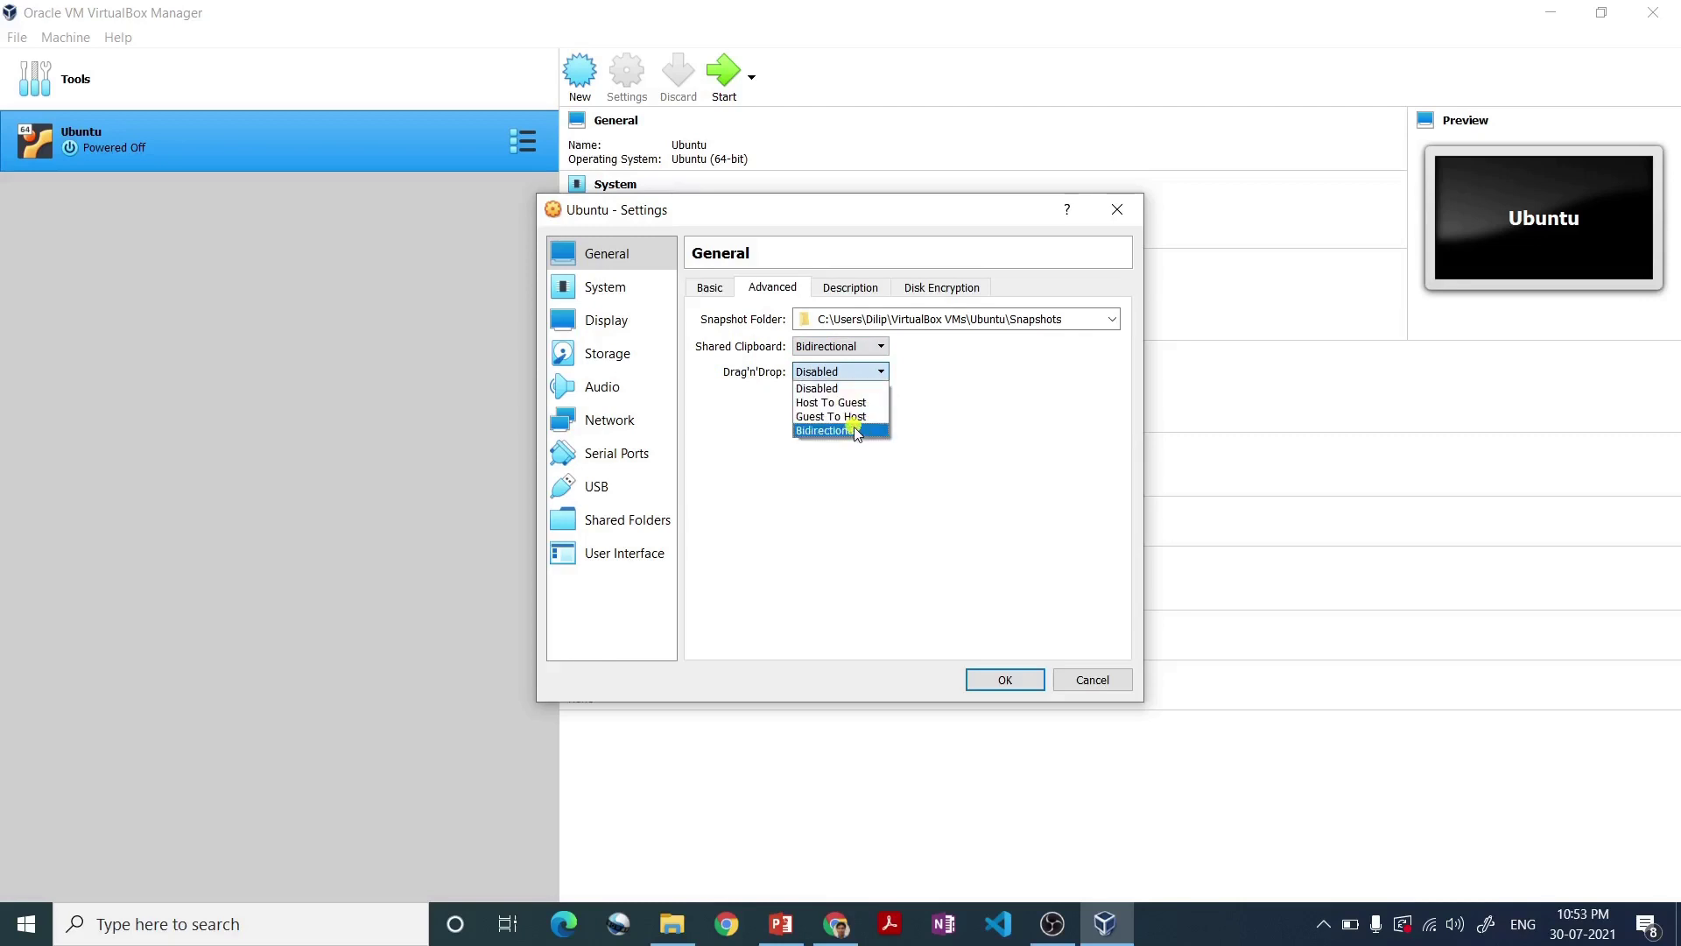
pyautogui.click(856, 431)
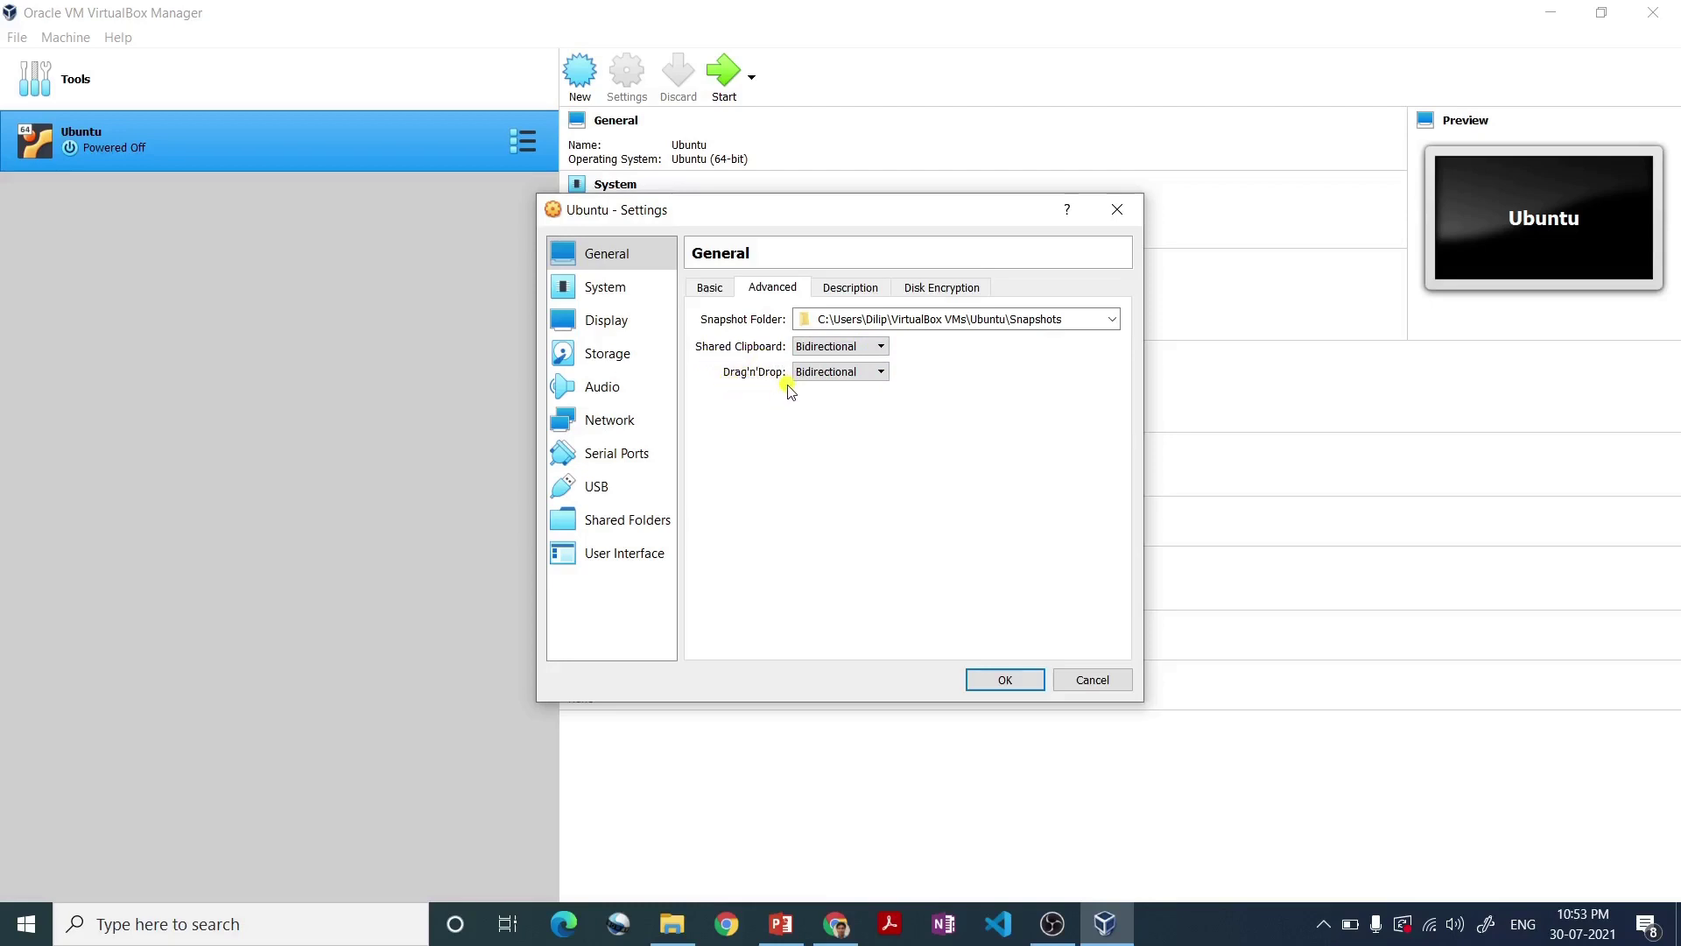
pyautogui.click(855, 296)
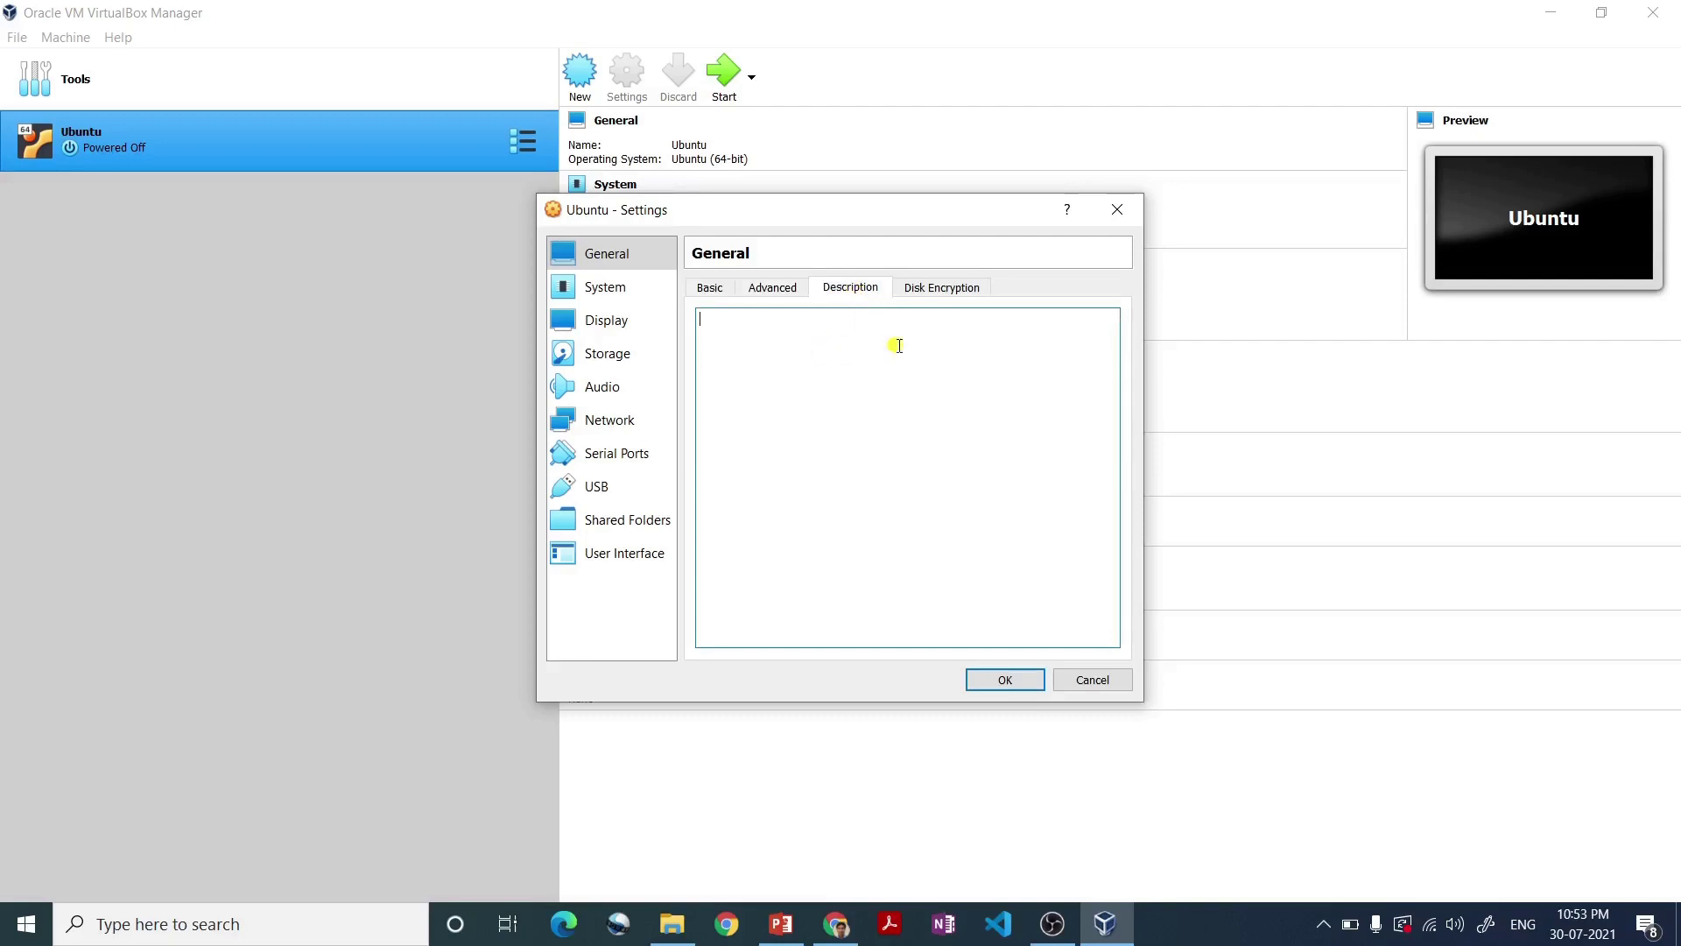
pyautogui.click(931, 296)
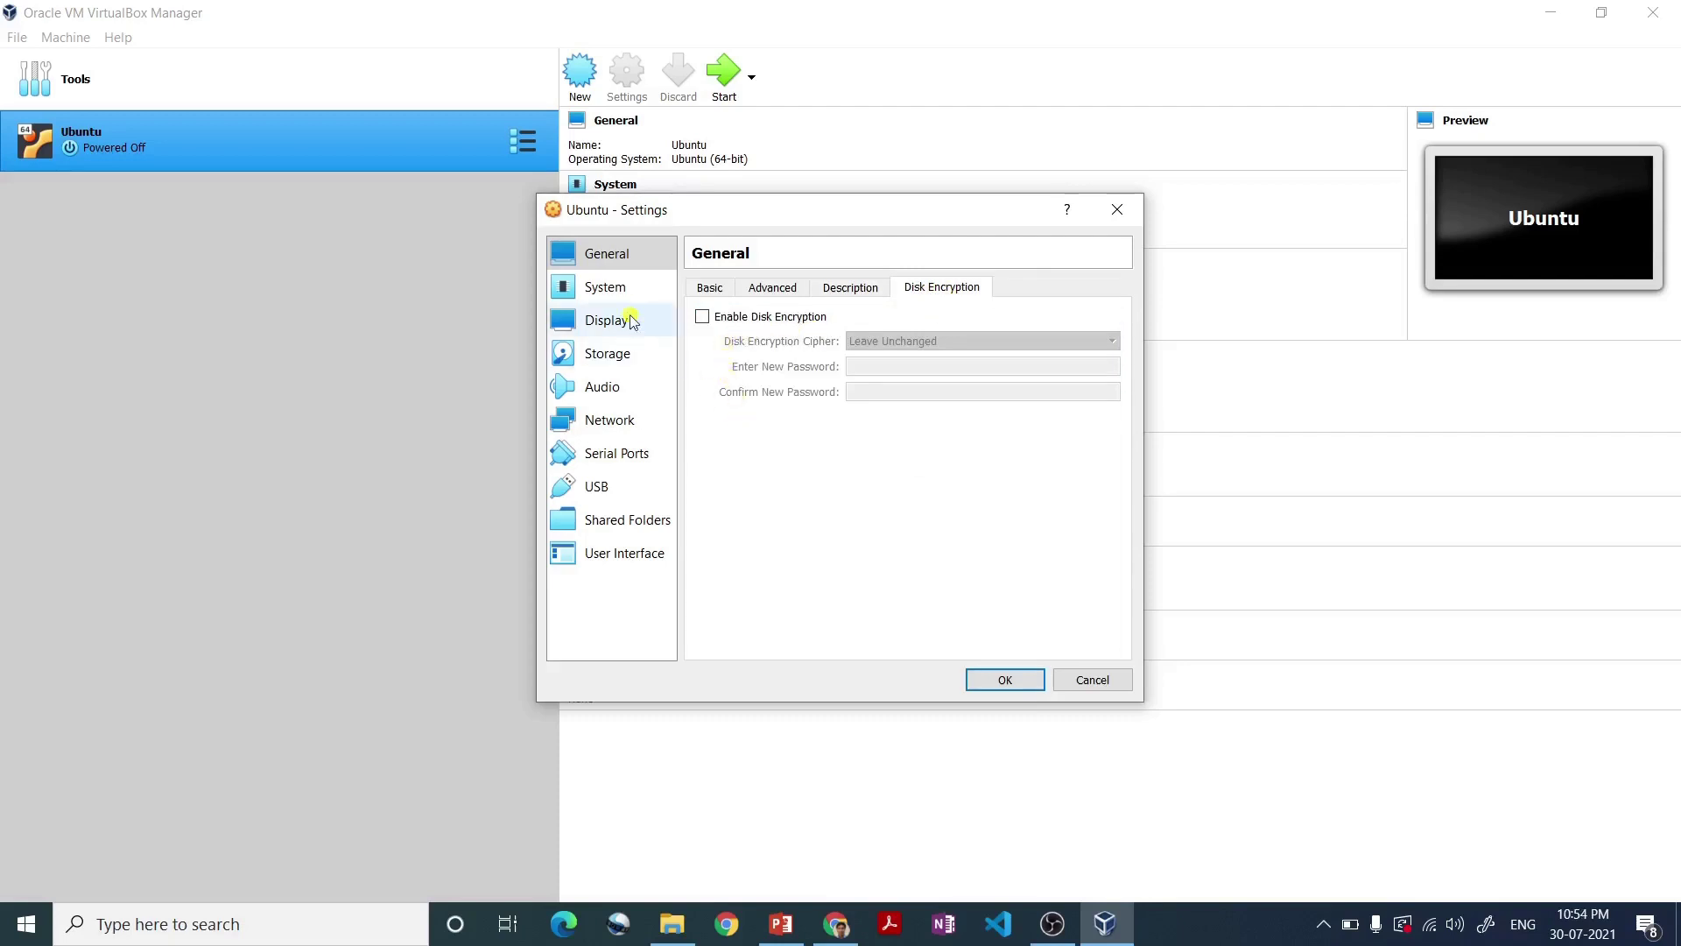
# - Set the processor count to 2 under System > Processor, review Acceleration, then view Display settings
pyautogui.click(611, 292)
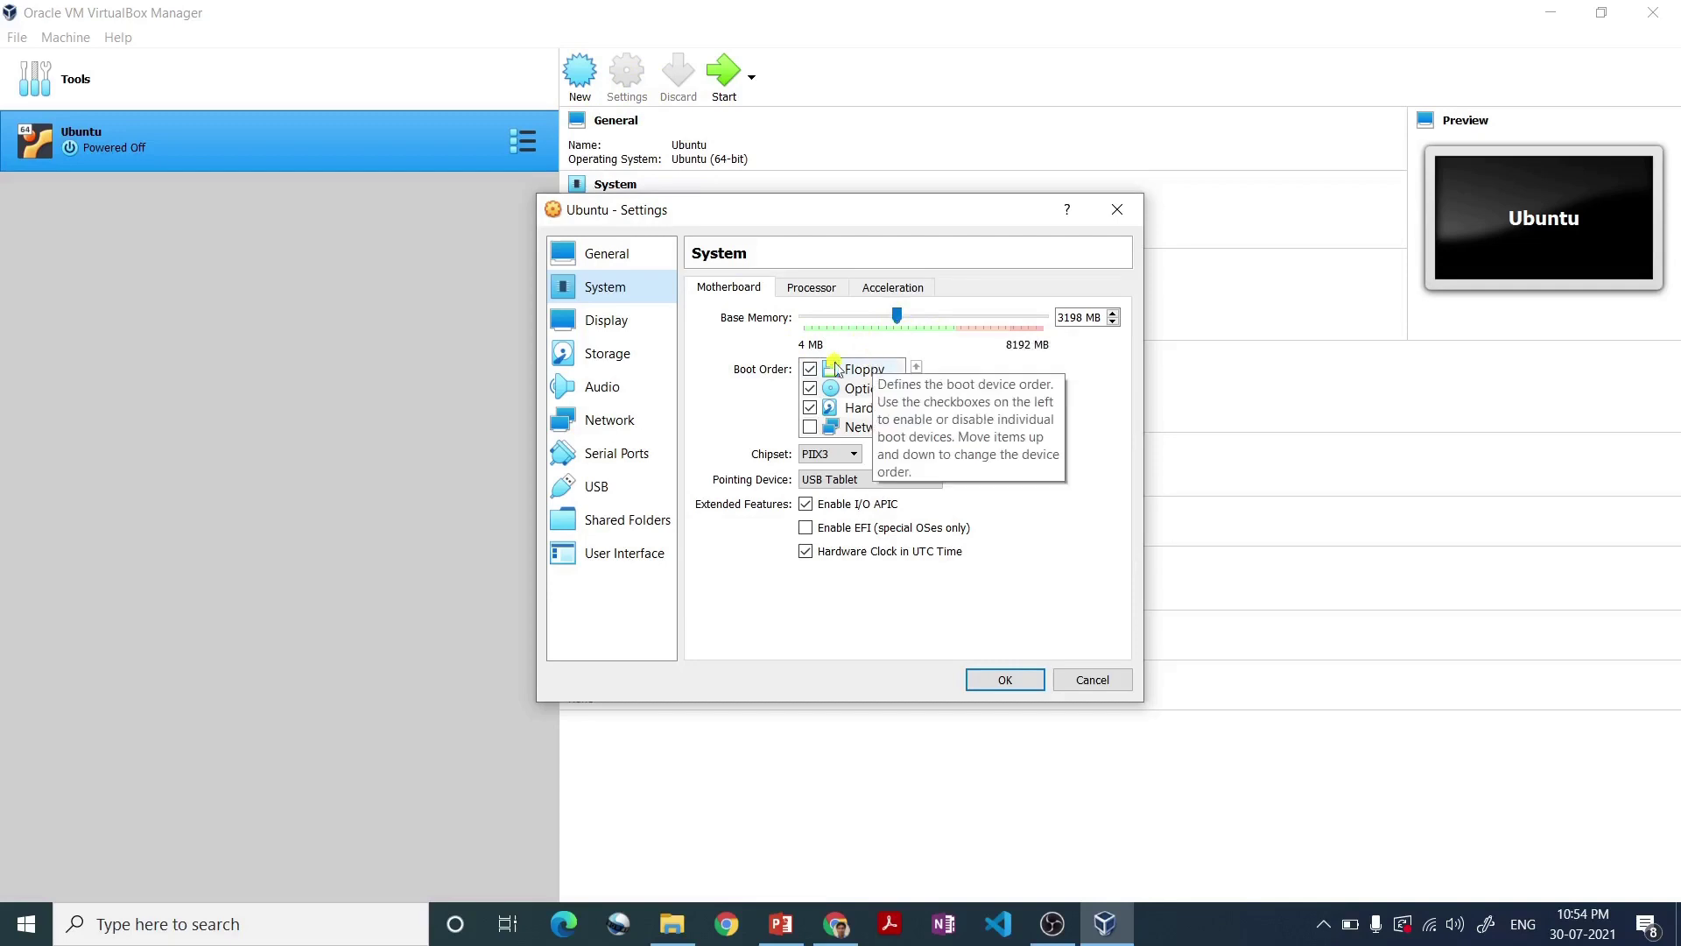
pyautogui.click(810, 288)
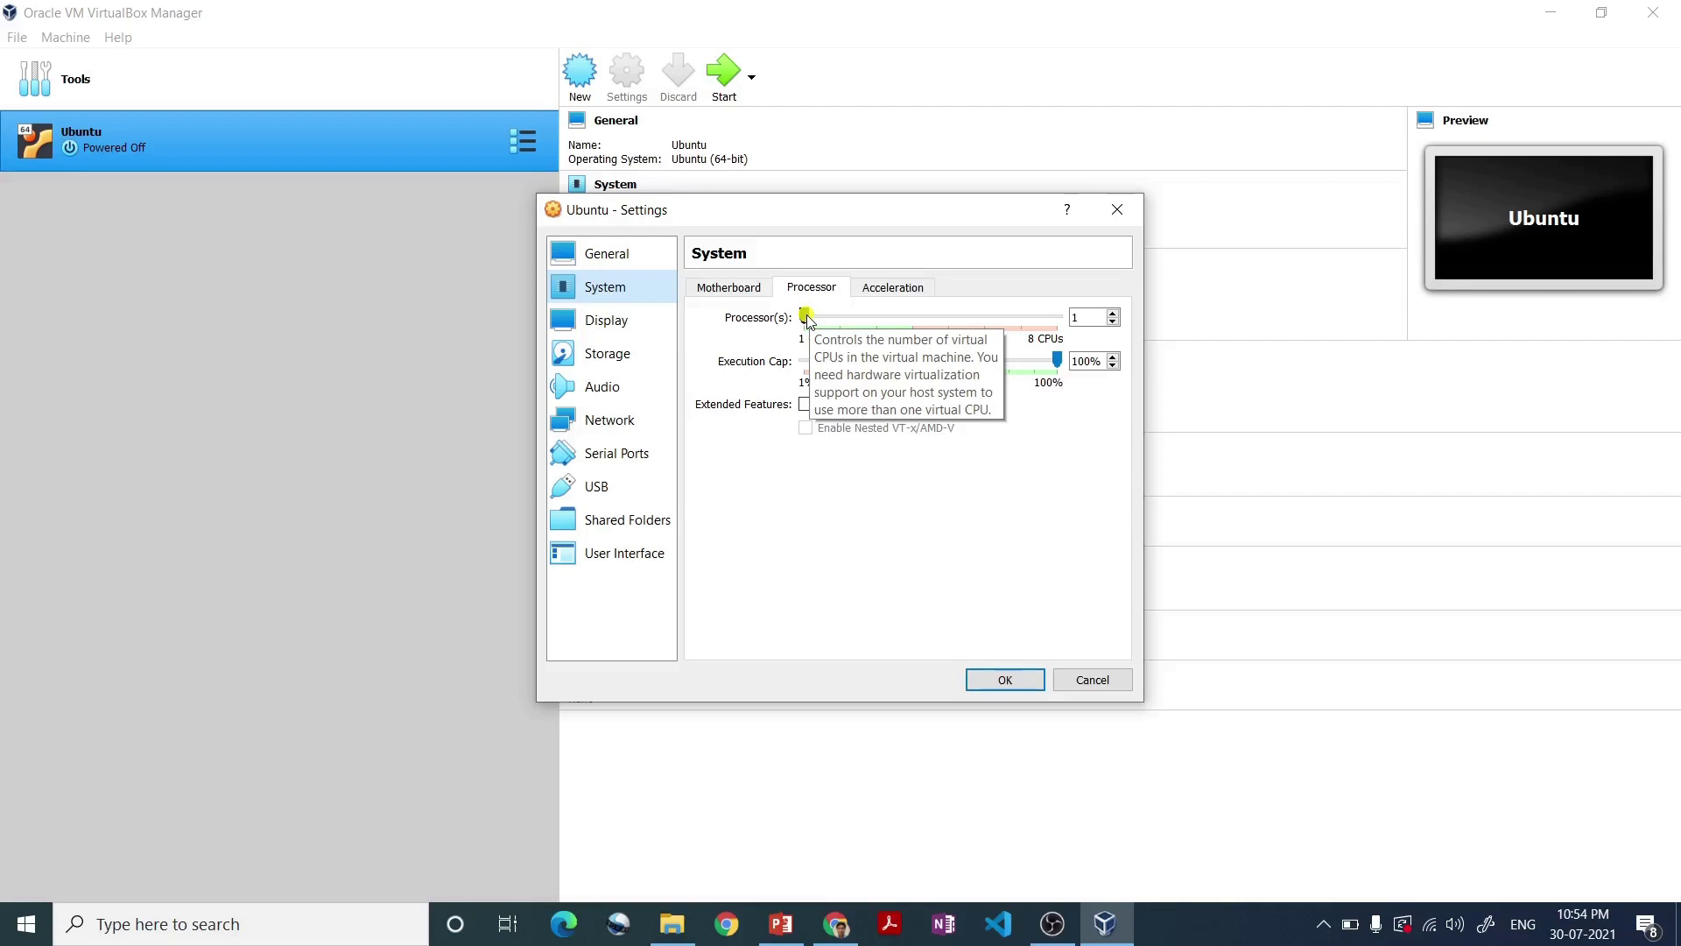
pyautogui.click(805, 317)
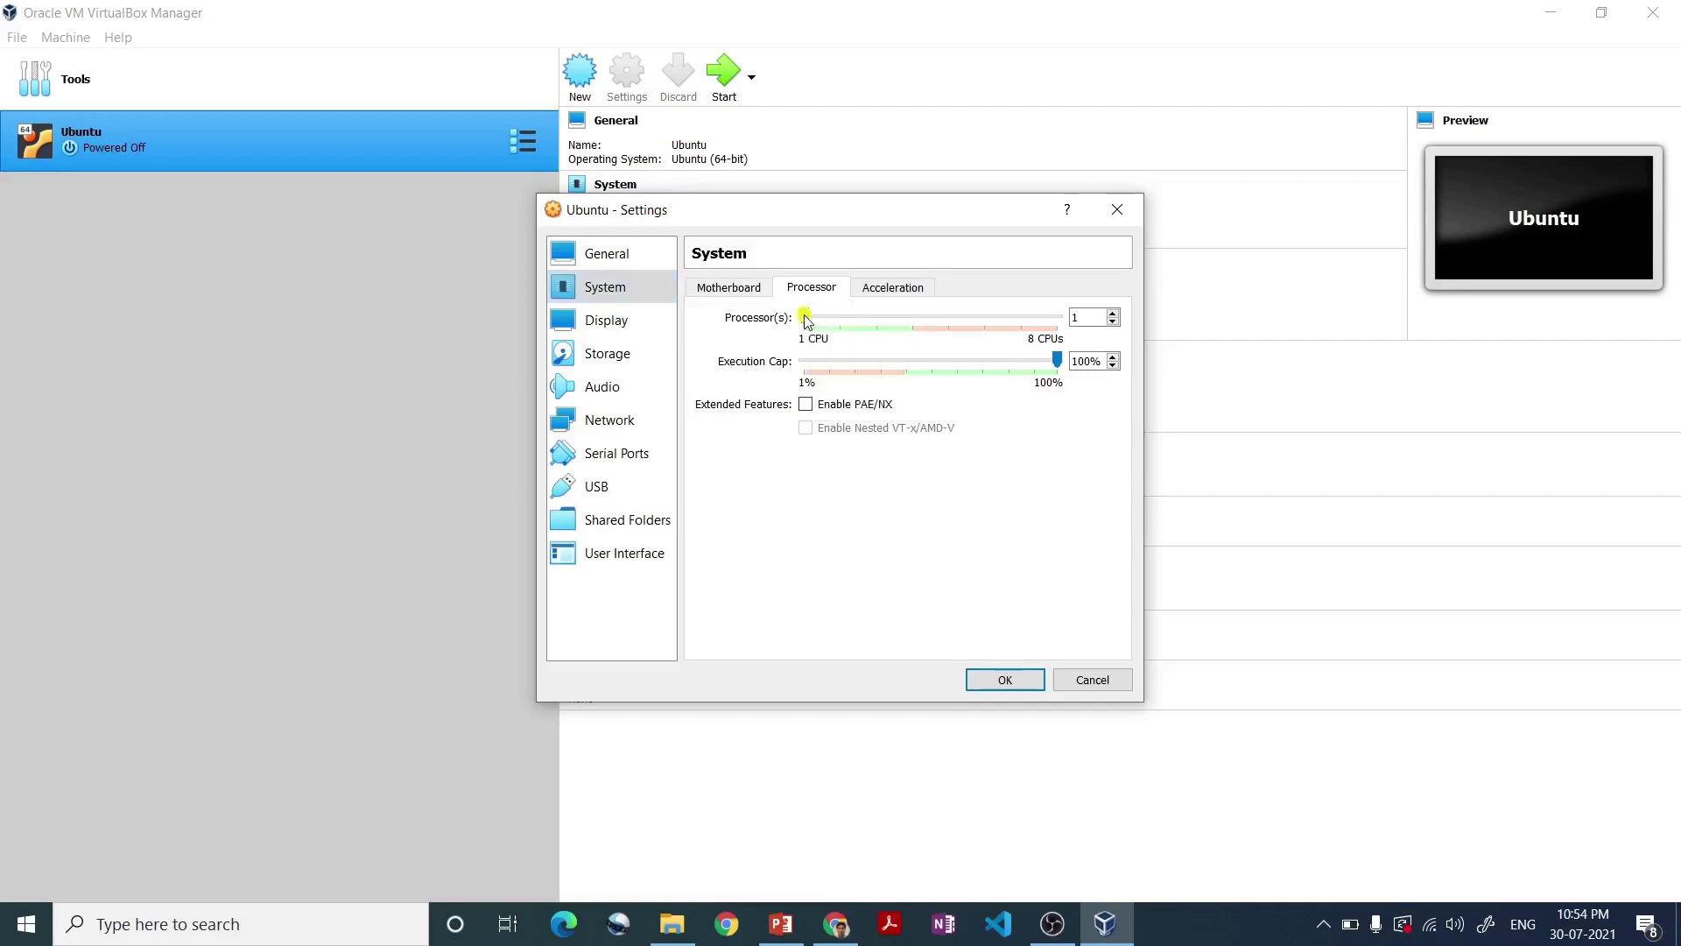
pyautogui.moveTo(808, 320); pyautogui.dragTo(873, 323)
pyautogui.click(885, 292)
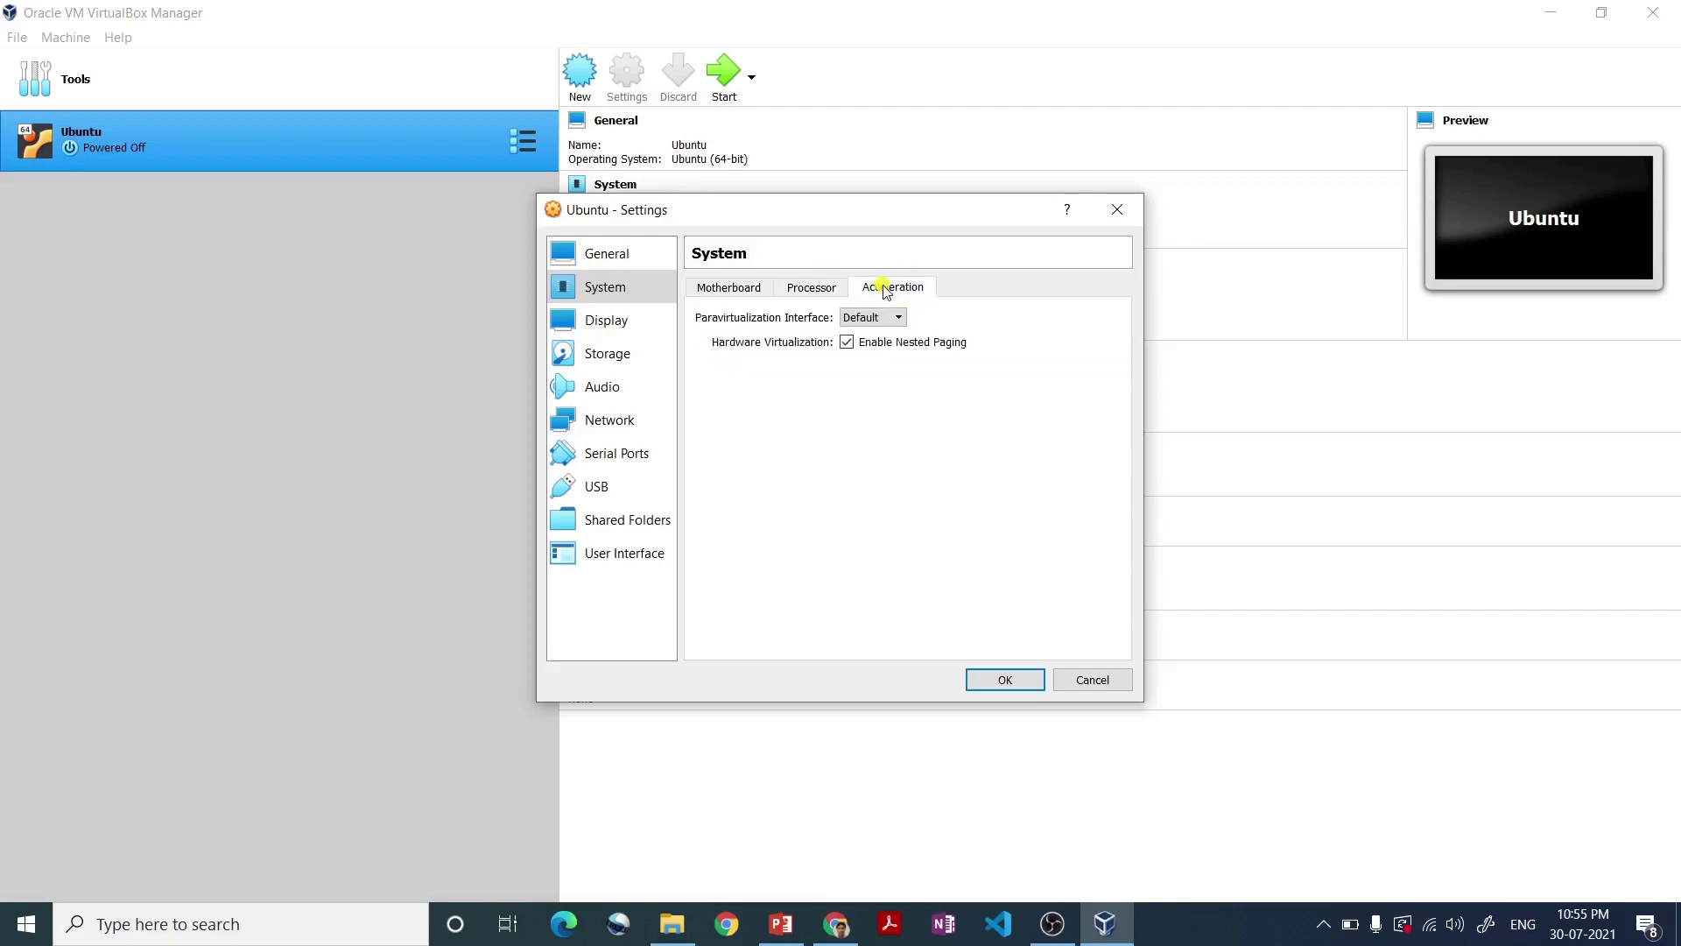
pyautogui.click(608, 322)
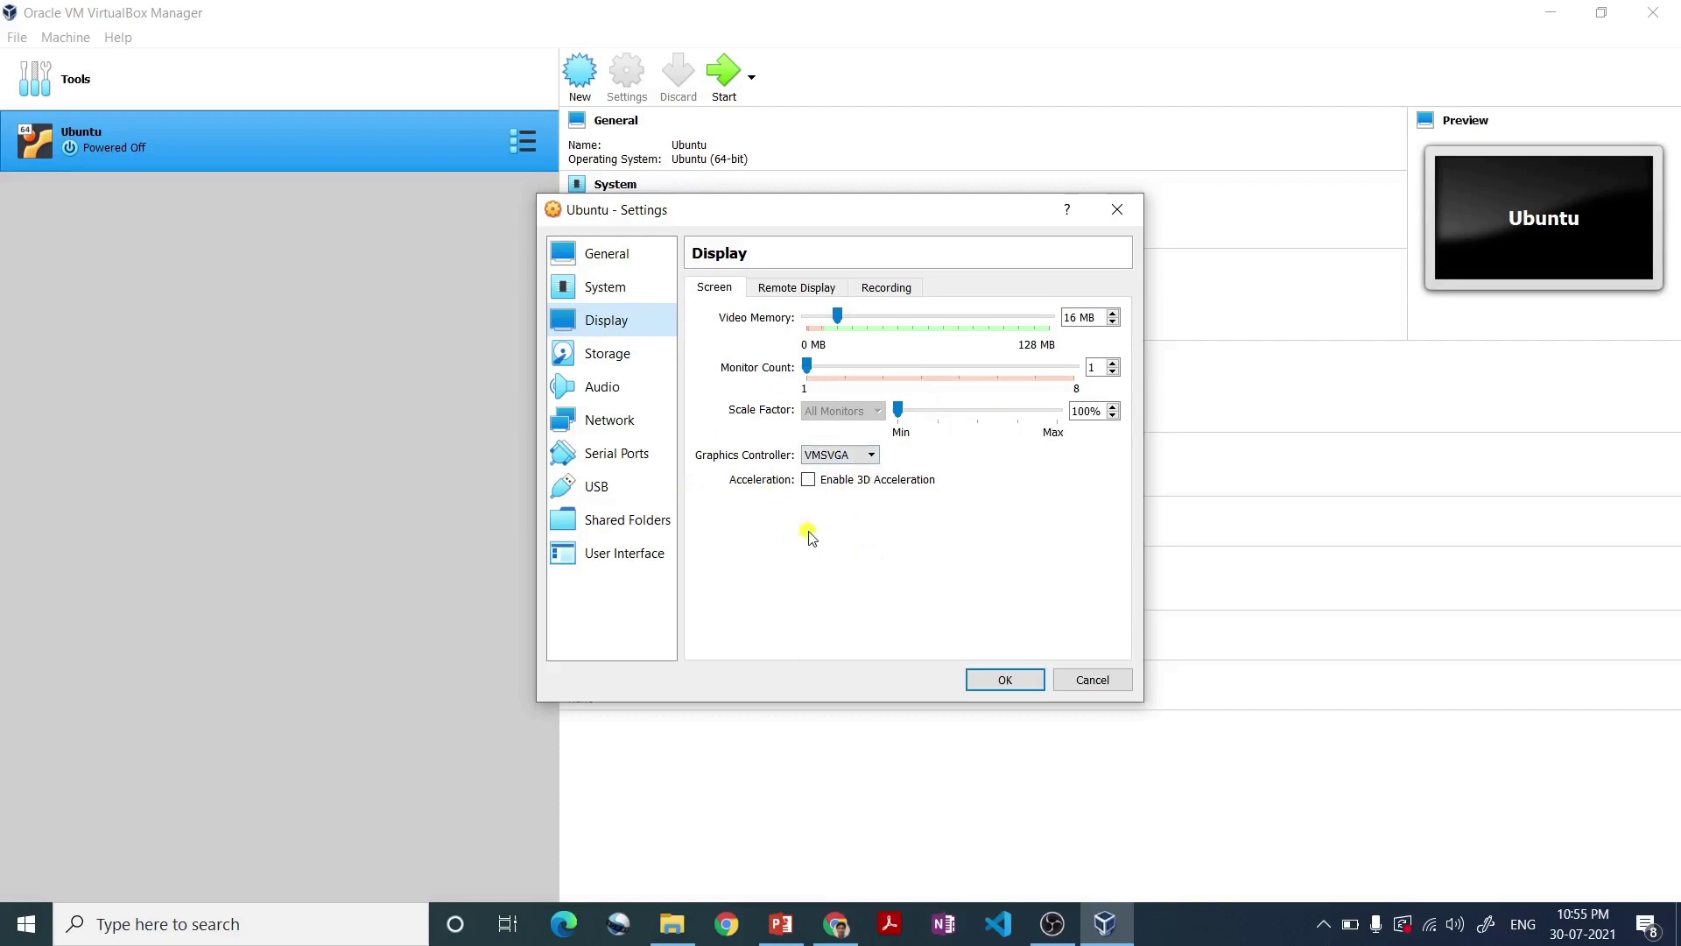
# - Apply the processor and display changes and return to the VirtualBox Manager
pyautogui.click(1016, 686)
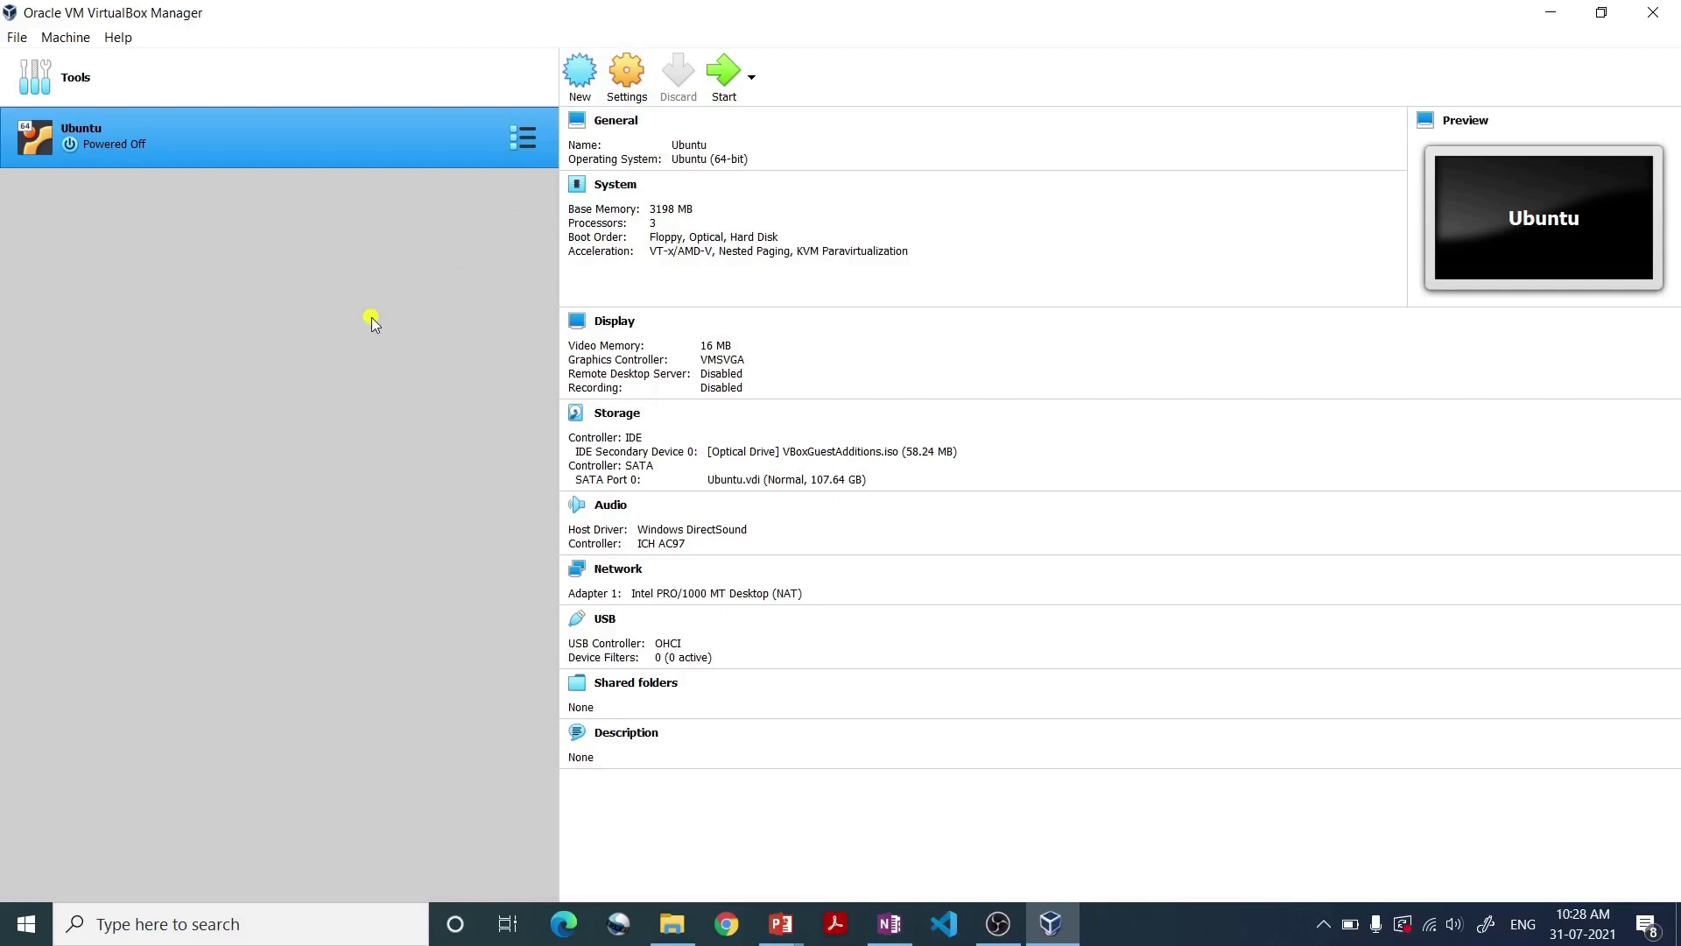
# - Open the Ubuntu machine's Settings dialog
pyautogui.click(633, 88)
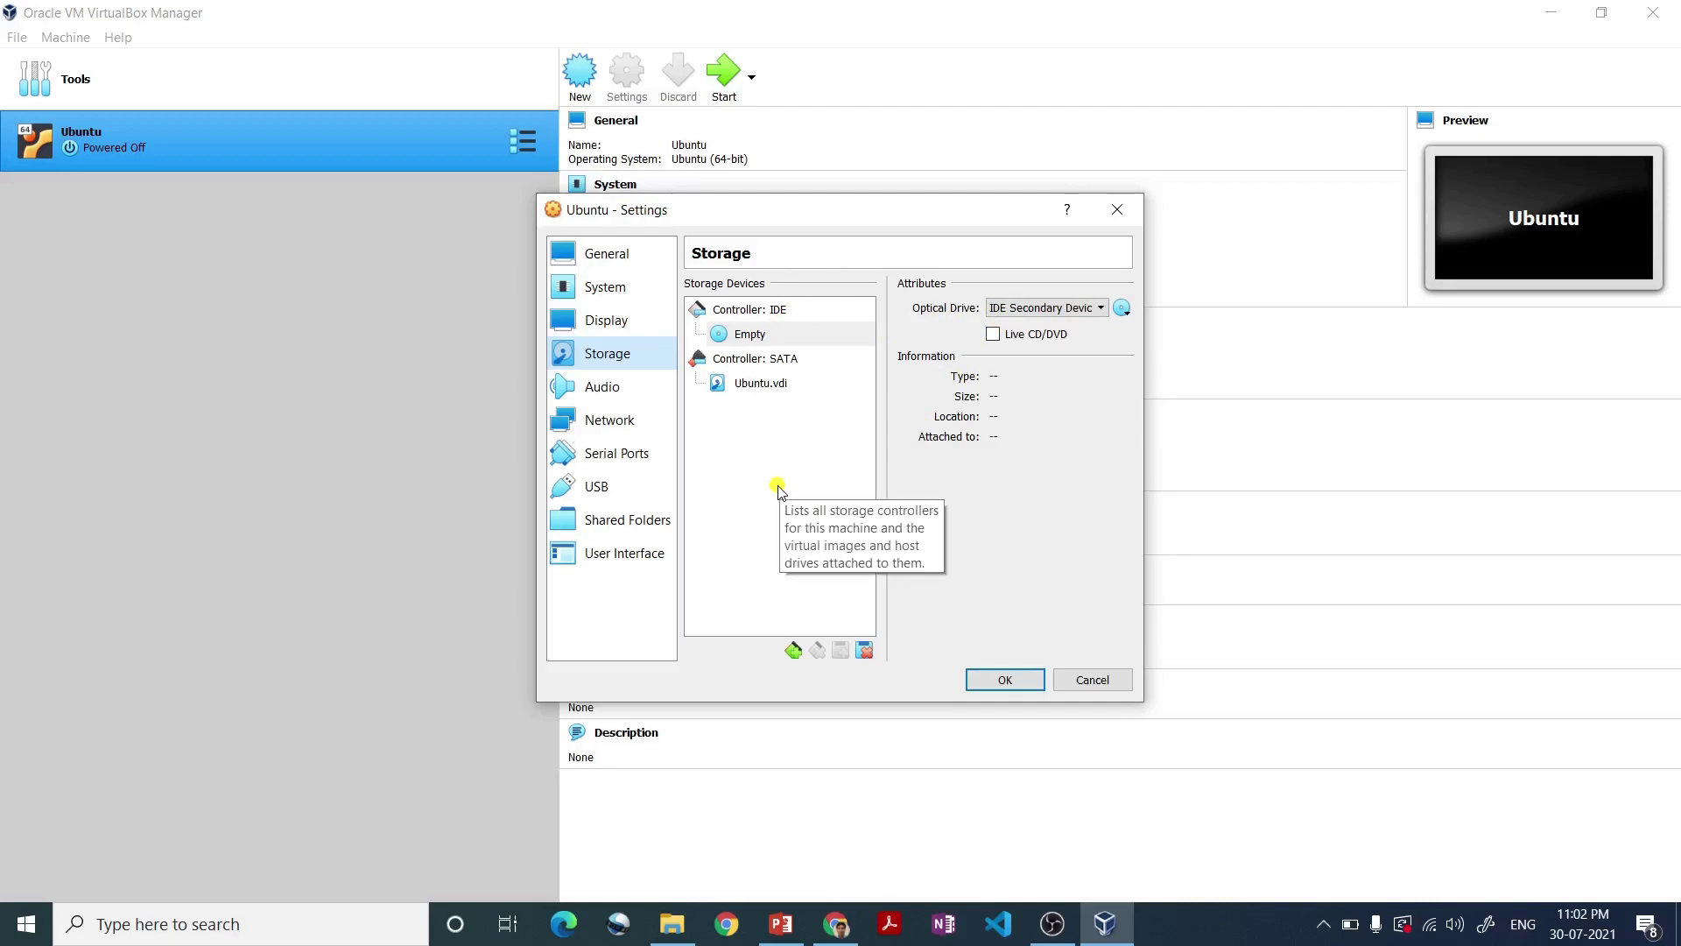
# - Insert ubuntu-20.04.2.0-desktop-amd64.iso into the empty IDE optical drive and confirm with OK
pyautogui.click(753, 337)
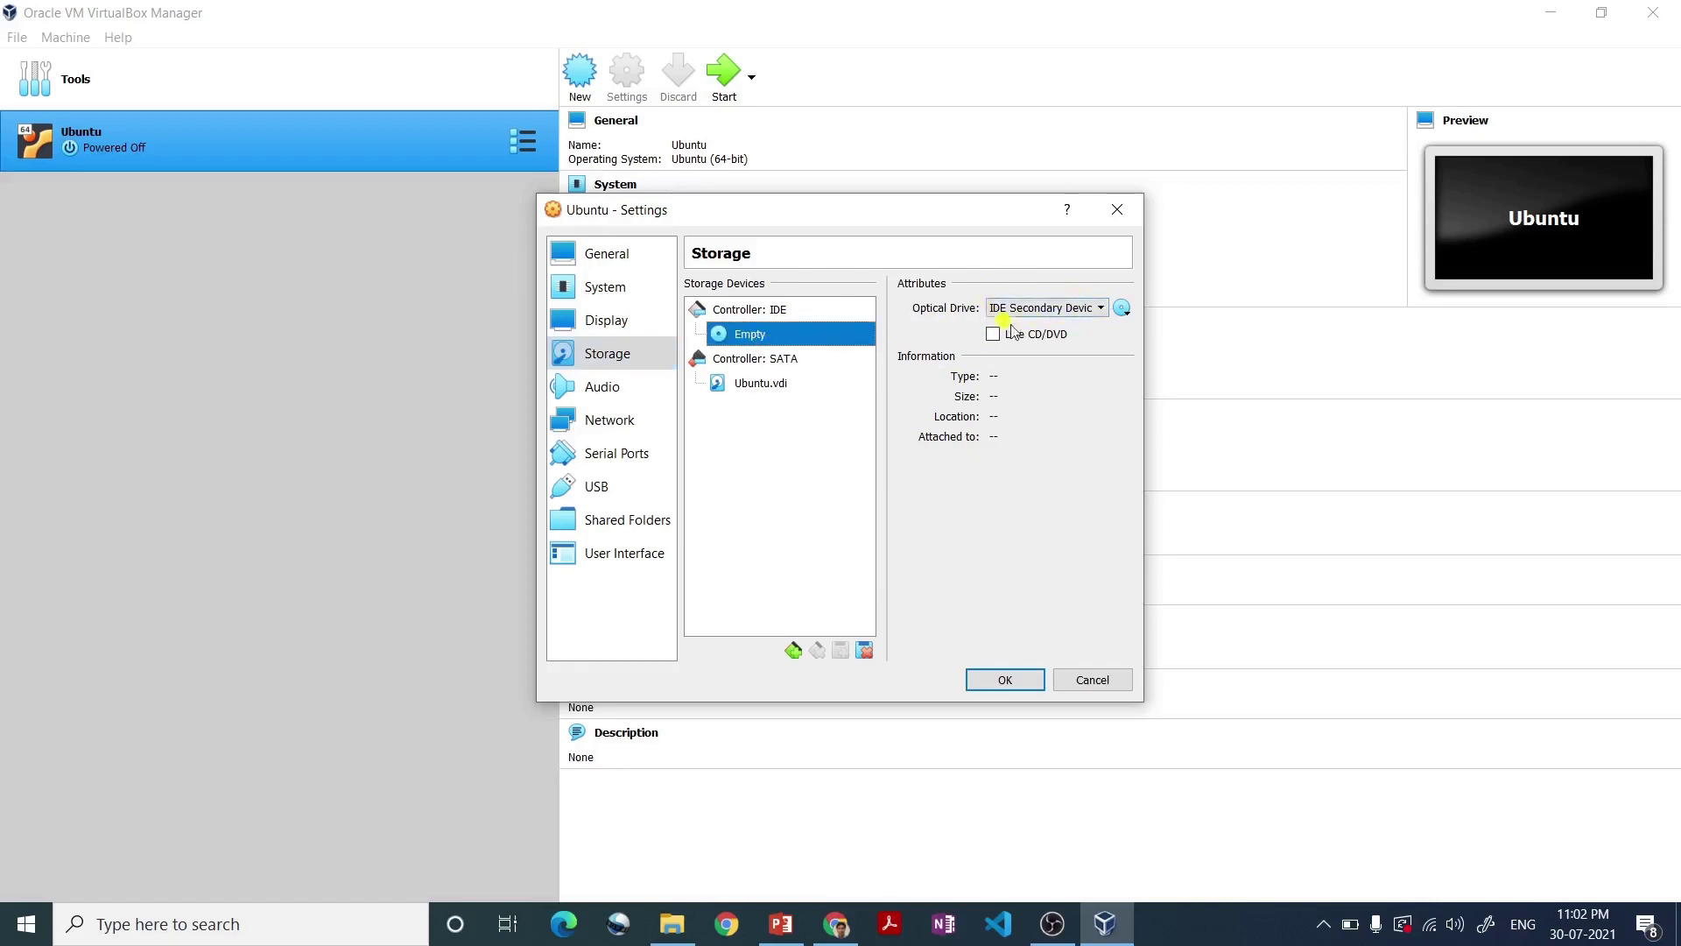
pyautogui.click(1123, 309)
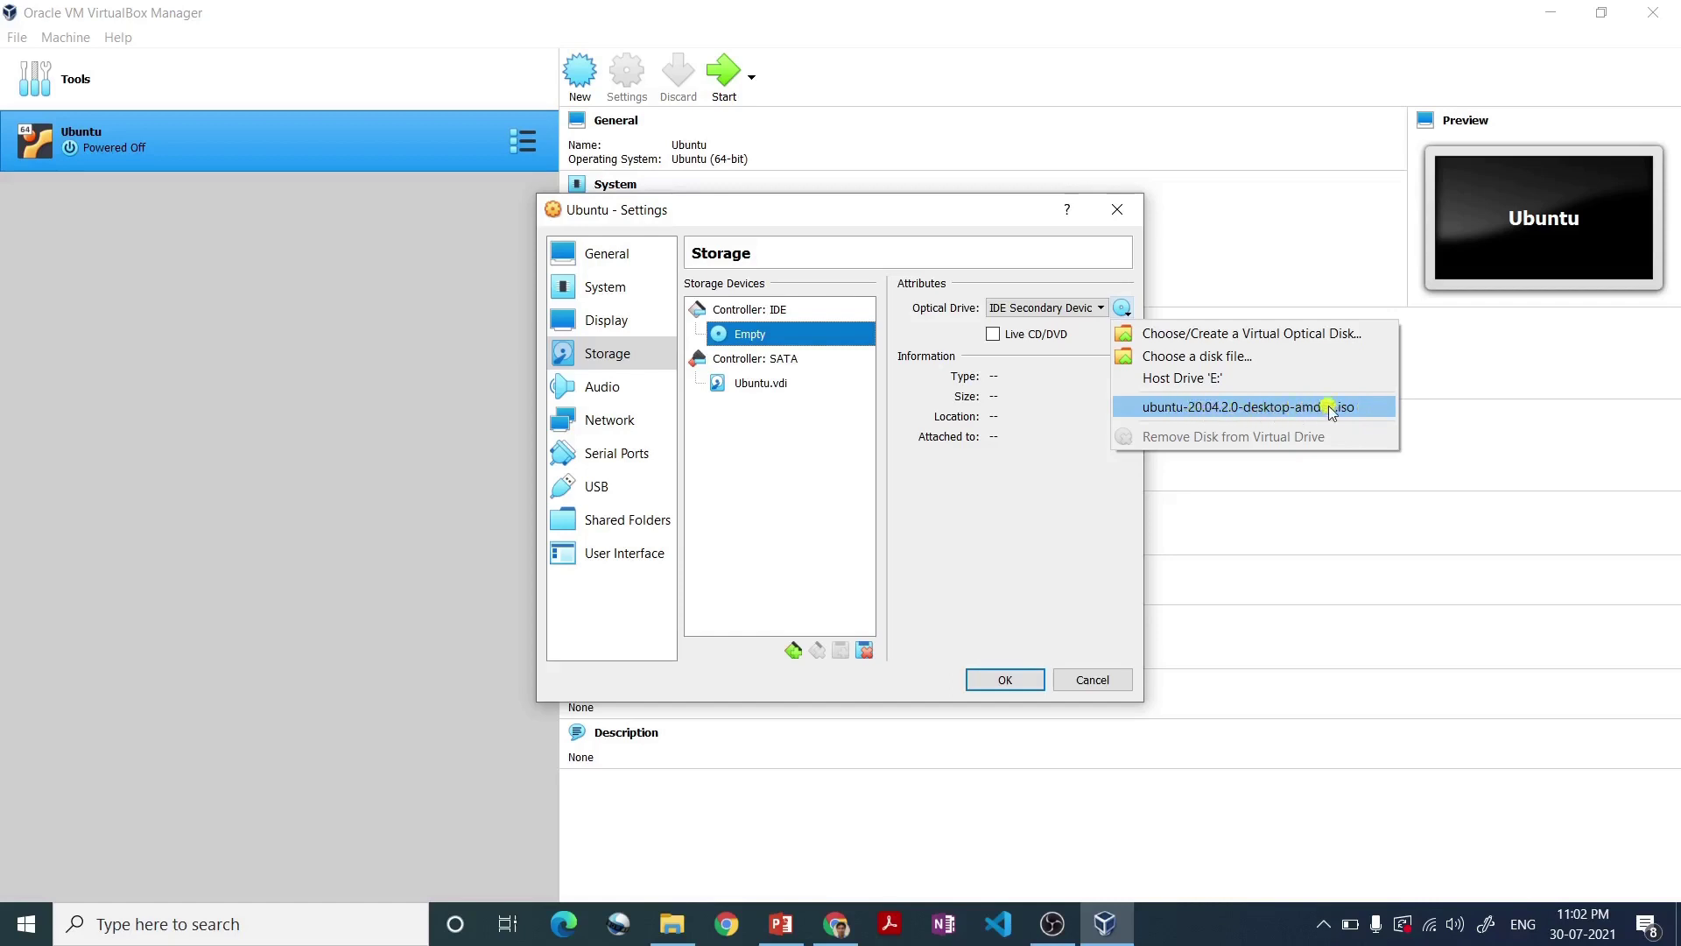
pyautogui.click(1267, 408)
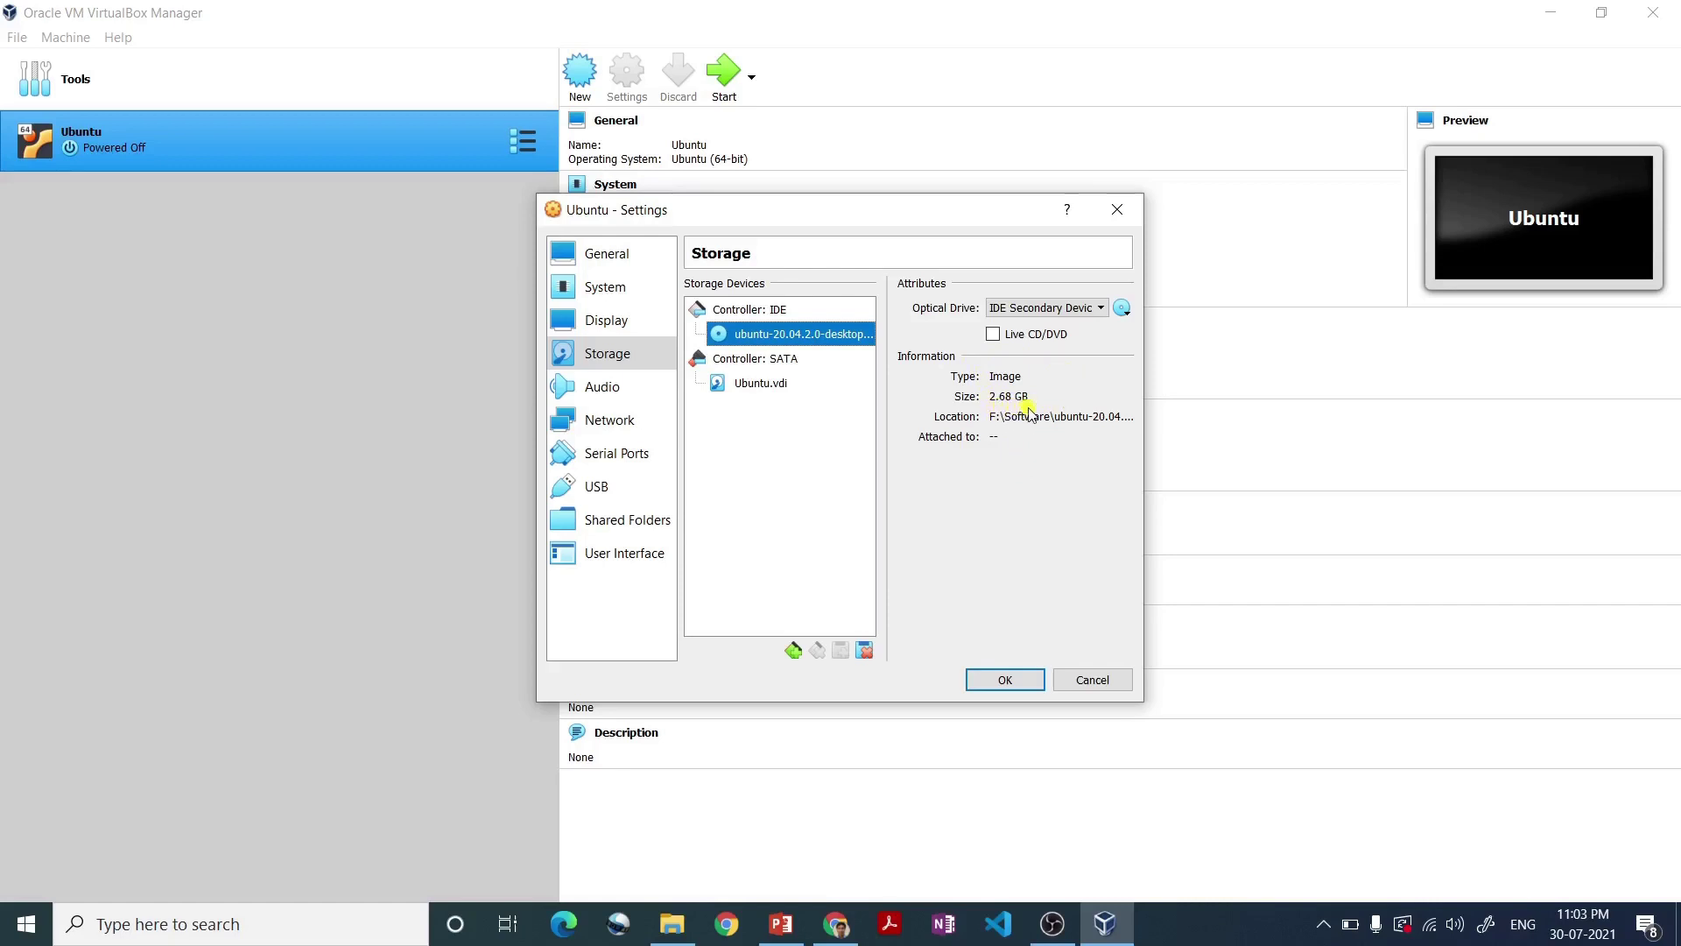
pyautogui.click(1003, 681)
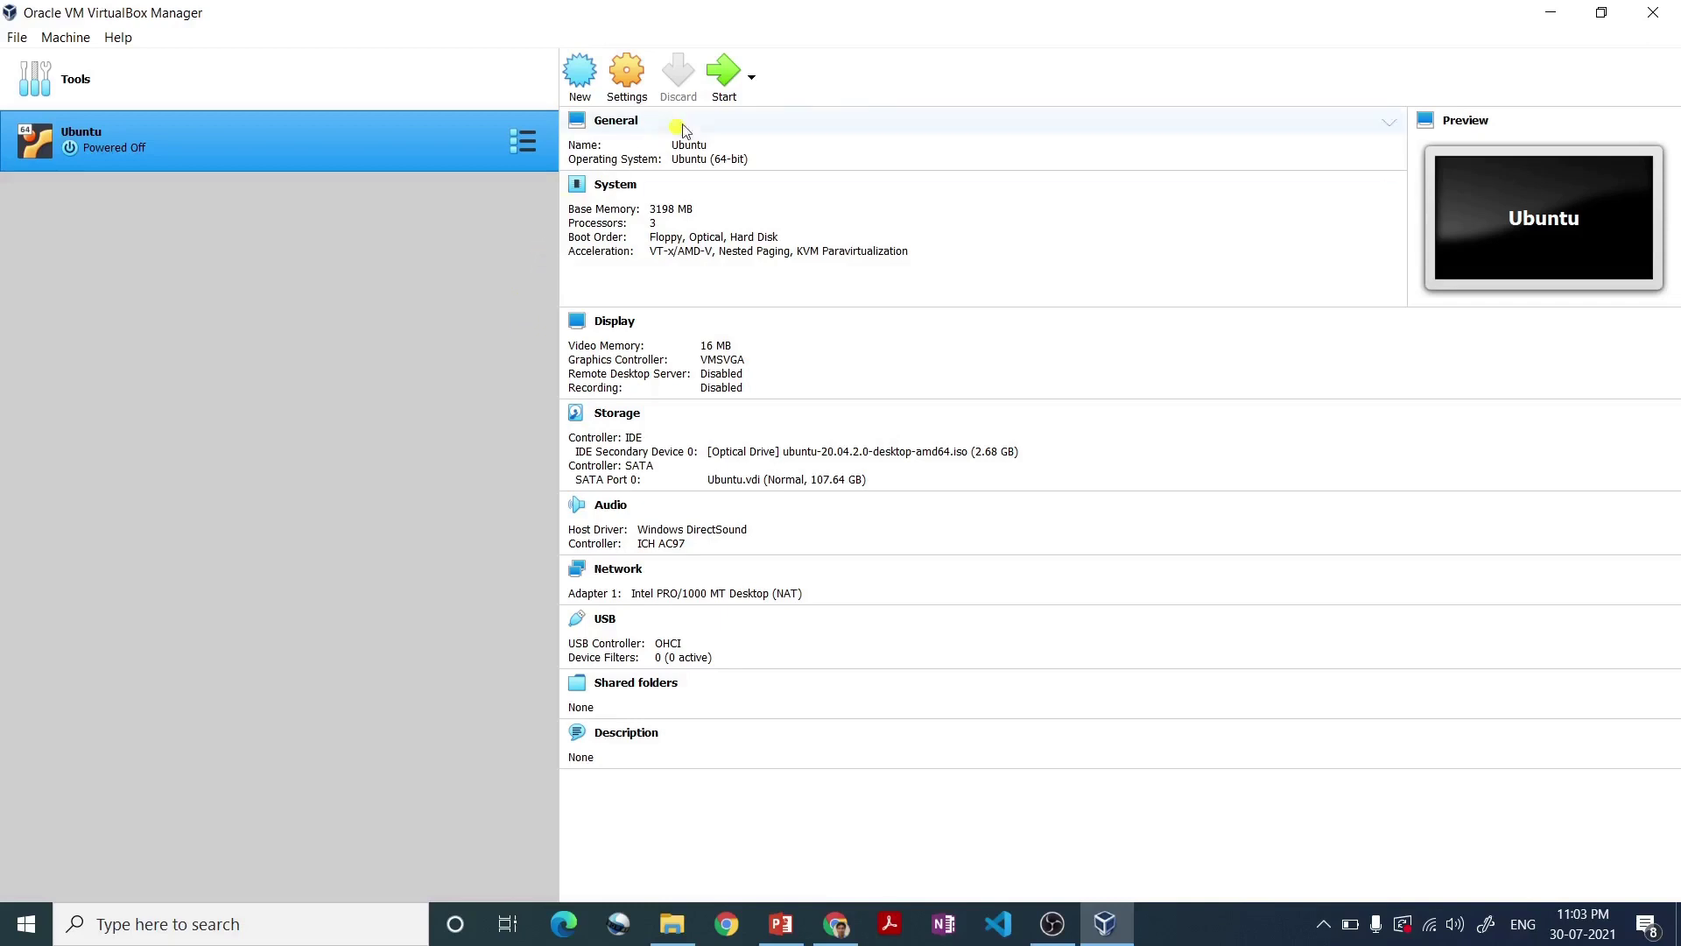
# - Start the Ubuntu VM, then enlarge its window and move it up and left
pyautogui.click(723, 84)
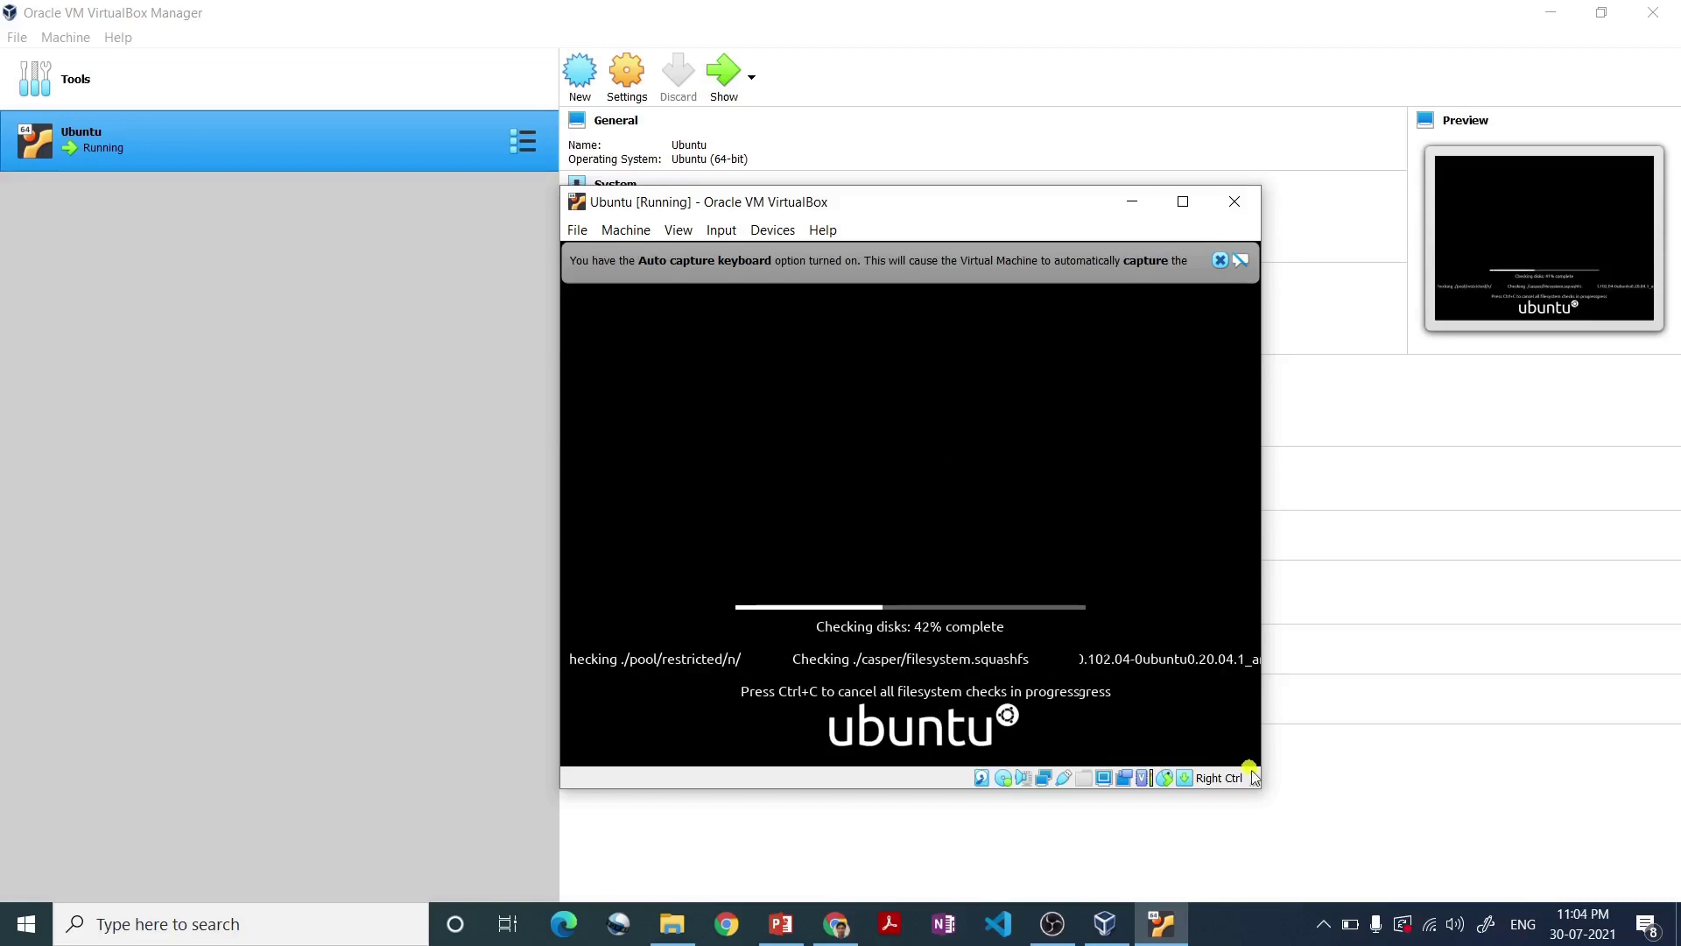
pyautogui.moveTo(1259, 782); pyautogui.dragTo(1455, 838)
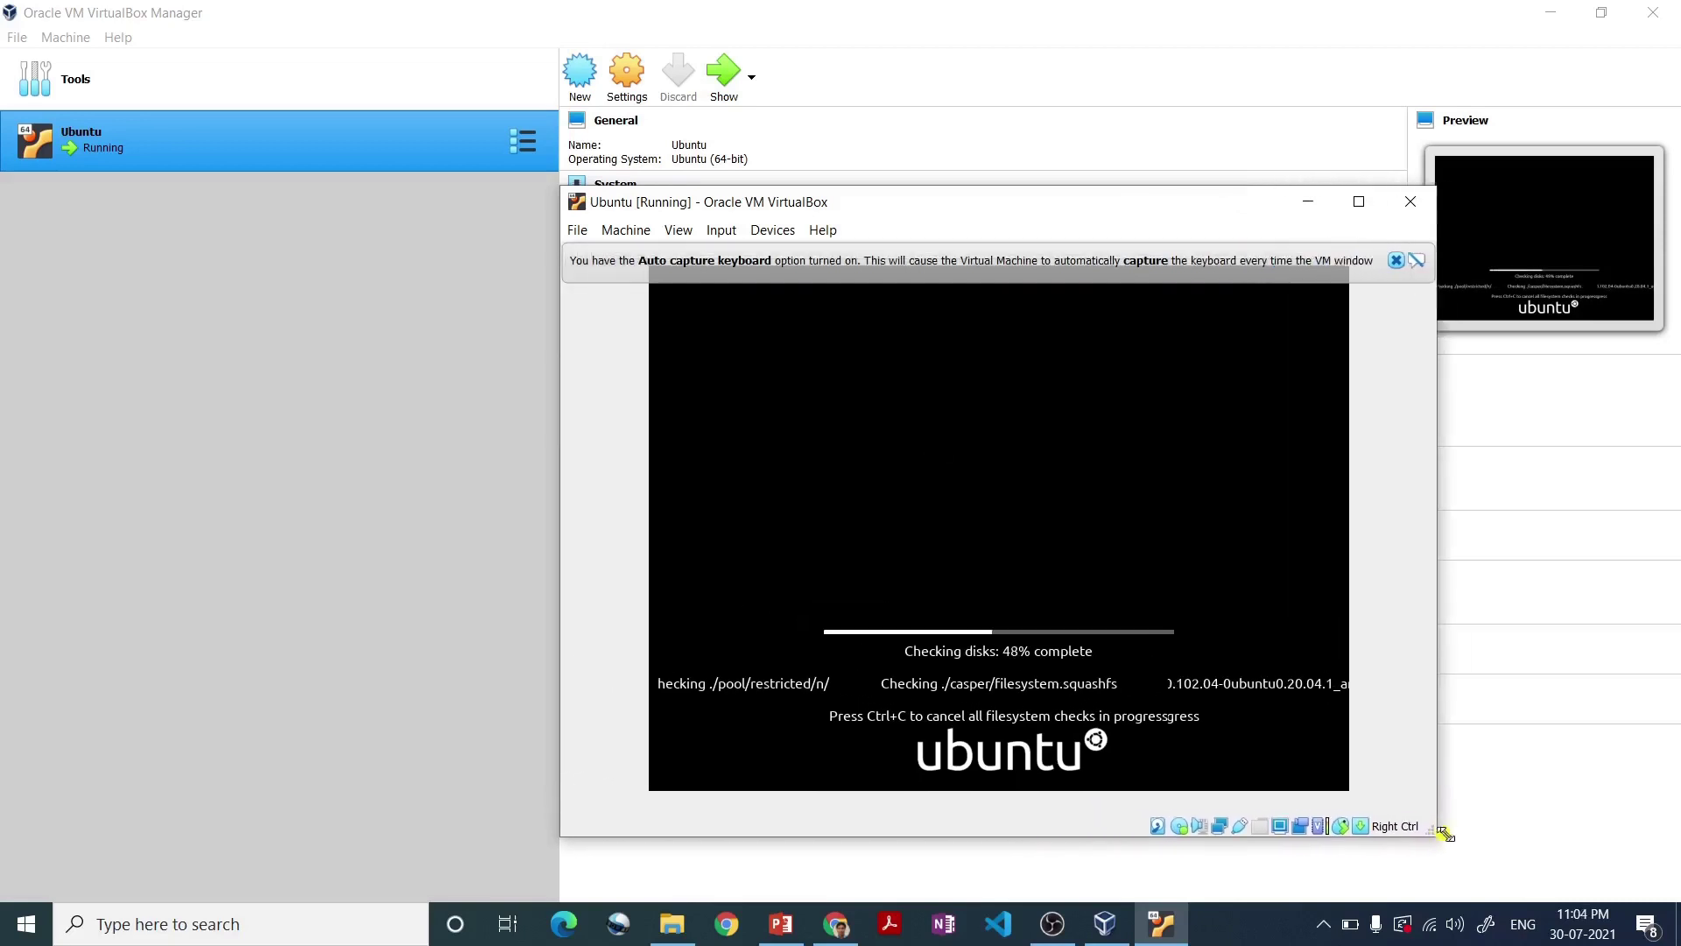
pyautogui.moveTo(1088, 213); pyautogui.dragTo(869, 159)
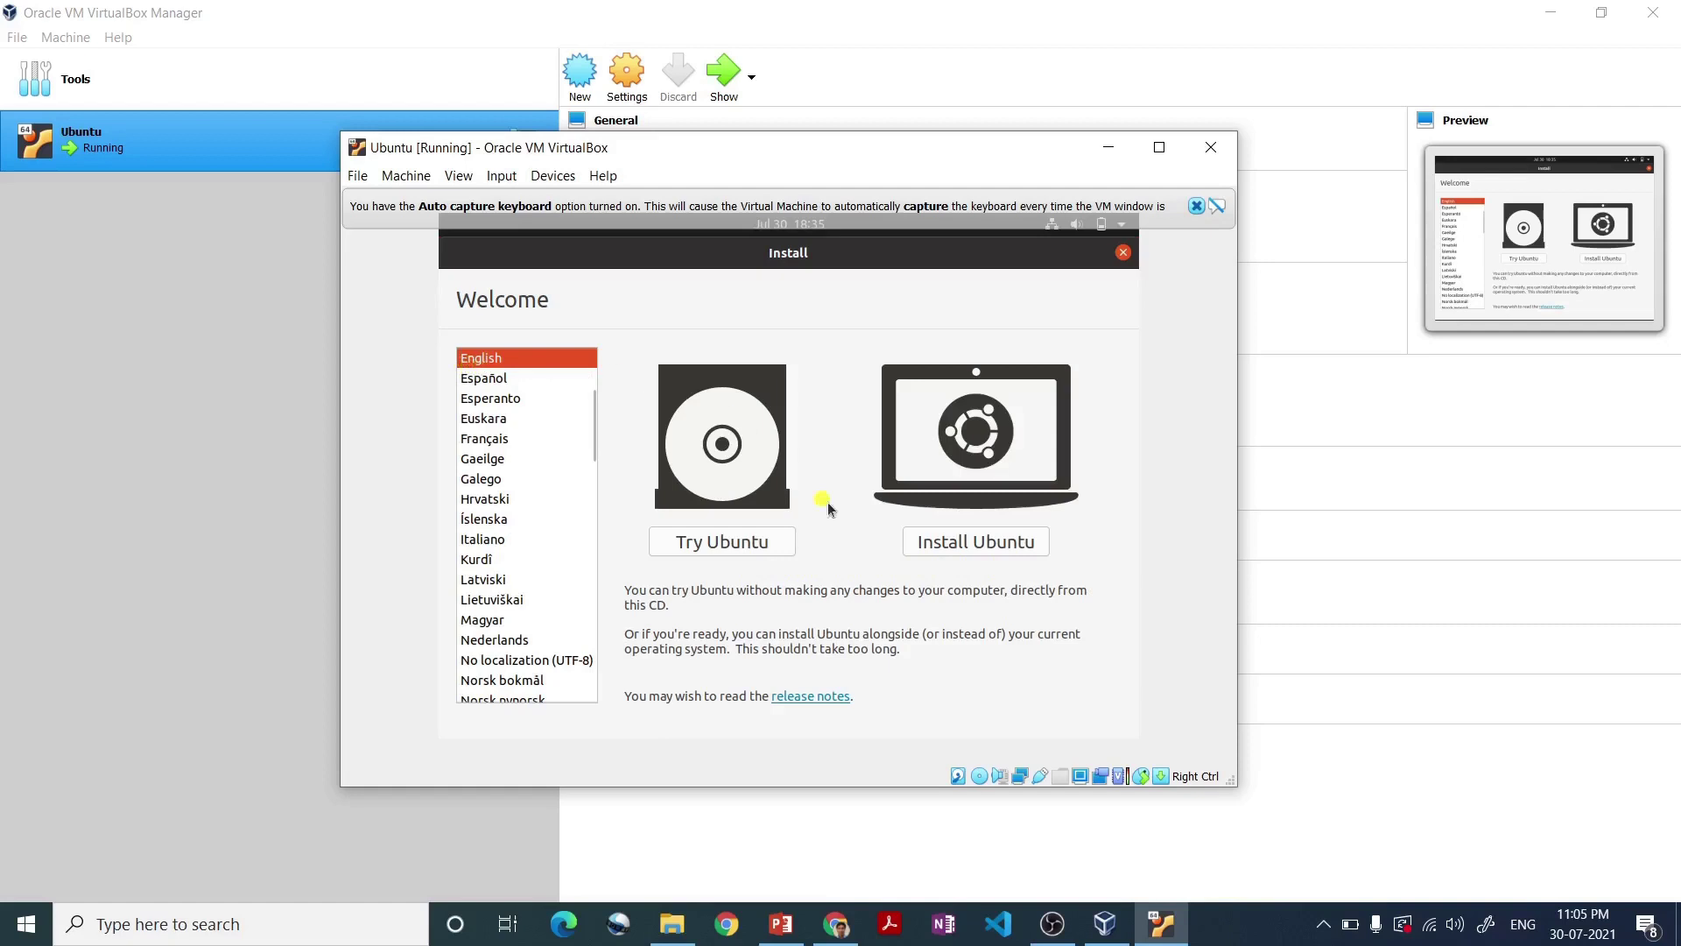
# - Keep English selected and choose Install Ubuntu on the Welcome page
pyautogui.click(972, 547)
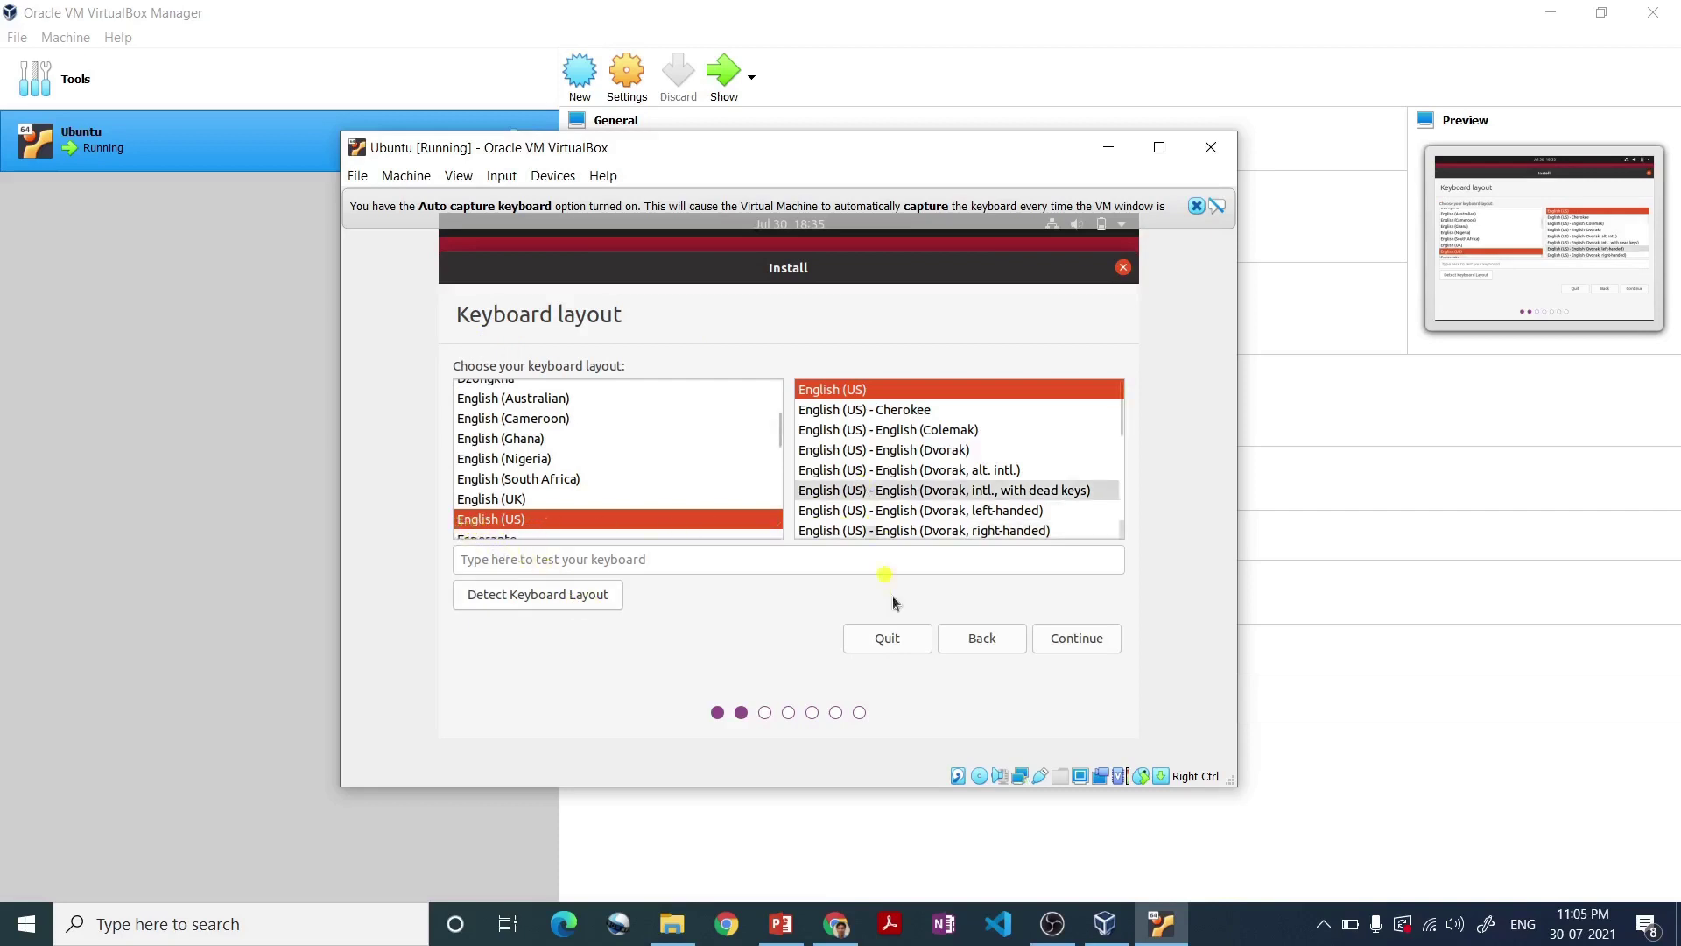
# - Keep the English (US) keyboard layout and continue to the software options
pyautogui.click(1068, 646)
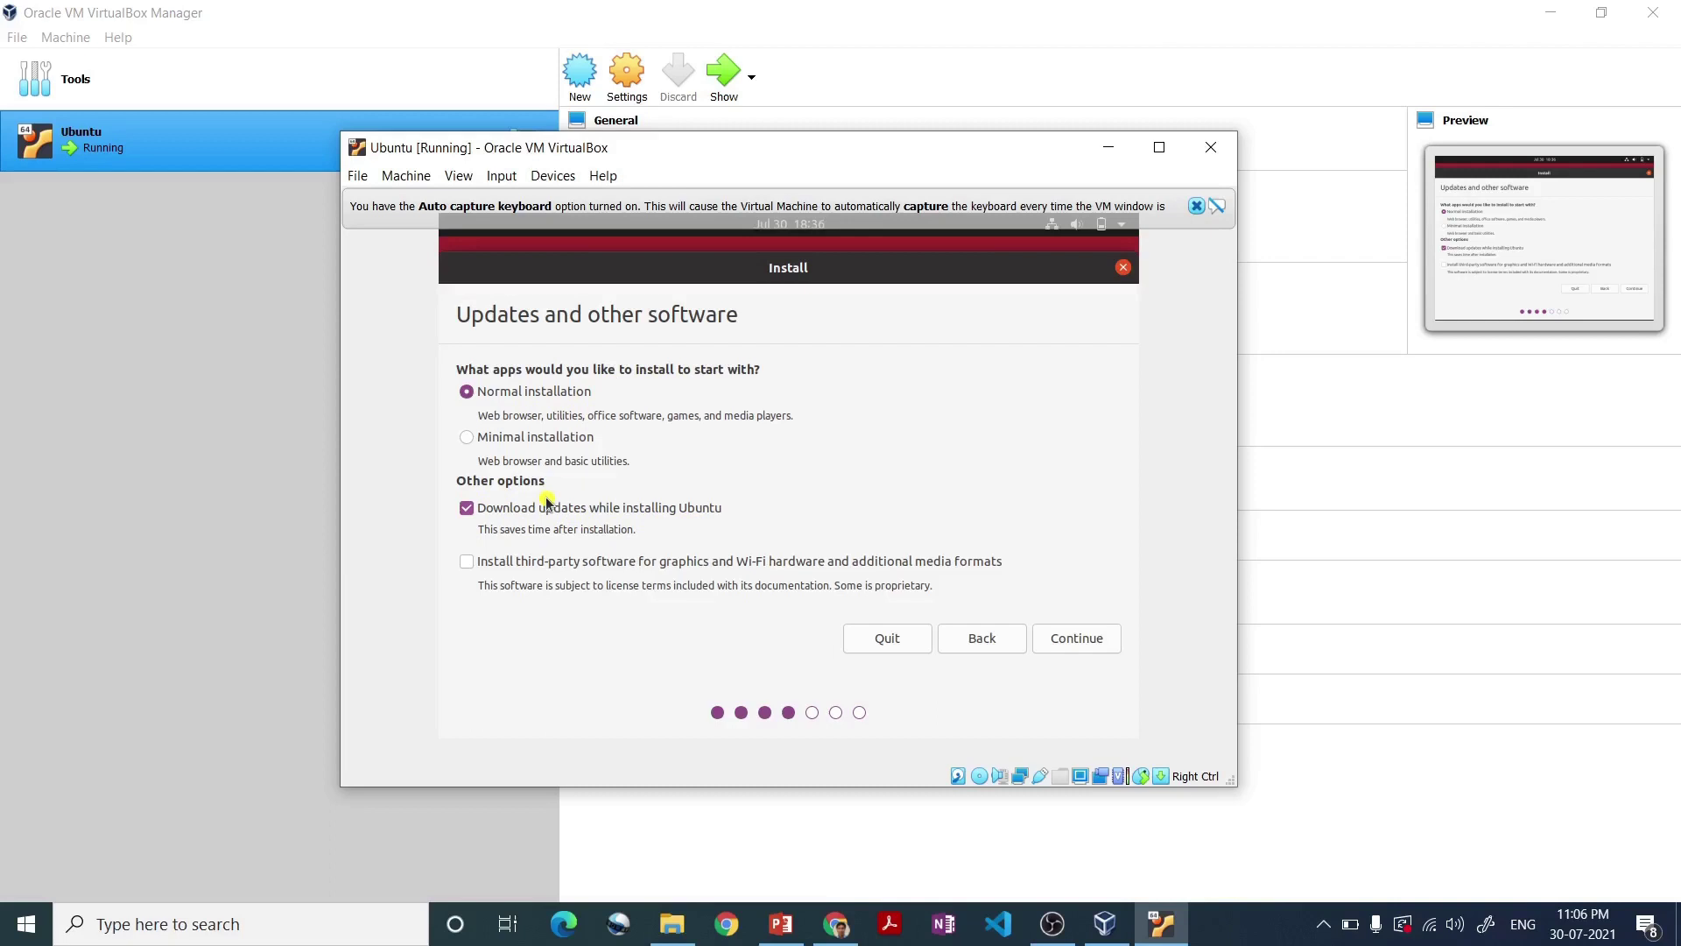
# - Keep Normal installation with third-party graphics, Wi-Fi and media software added, and continue
pyautogui.click(468, 562)
pyautogui.click(1077, 644)
pyautogui.click(1076, 638)
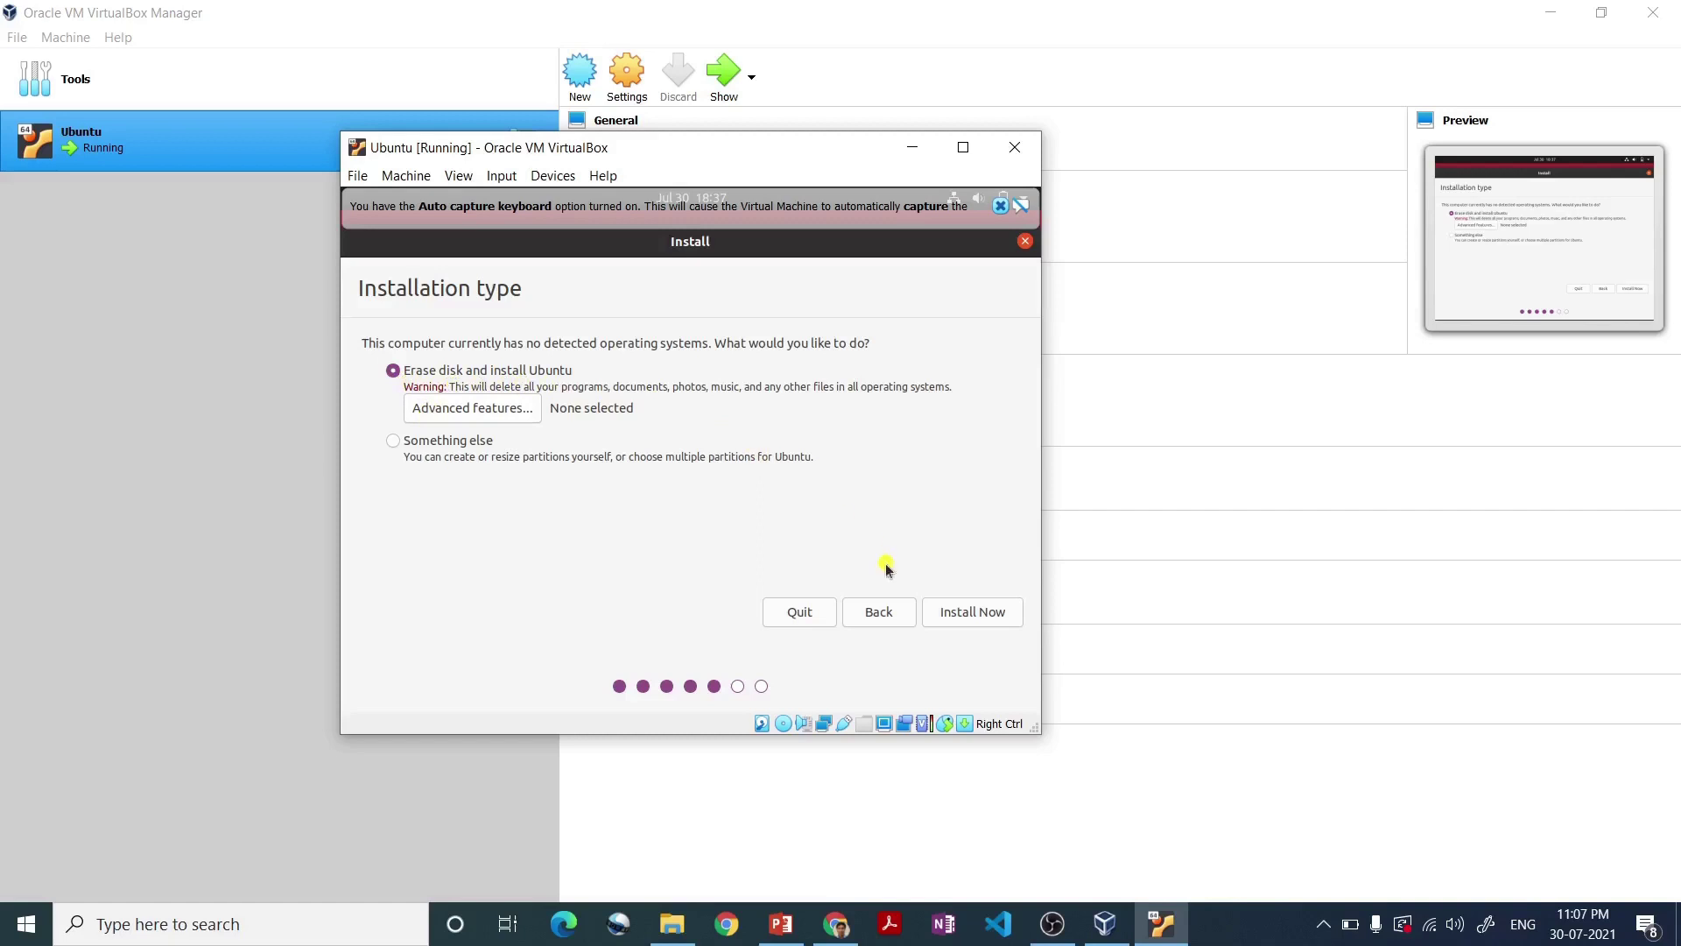
# - Erase the disk to install Ubuntu and confirm writing the ext4 partition changes to sda
pyautogui.click(953, 614)
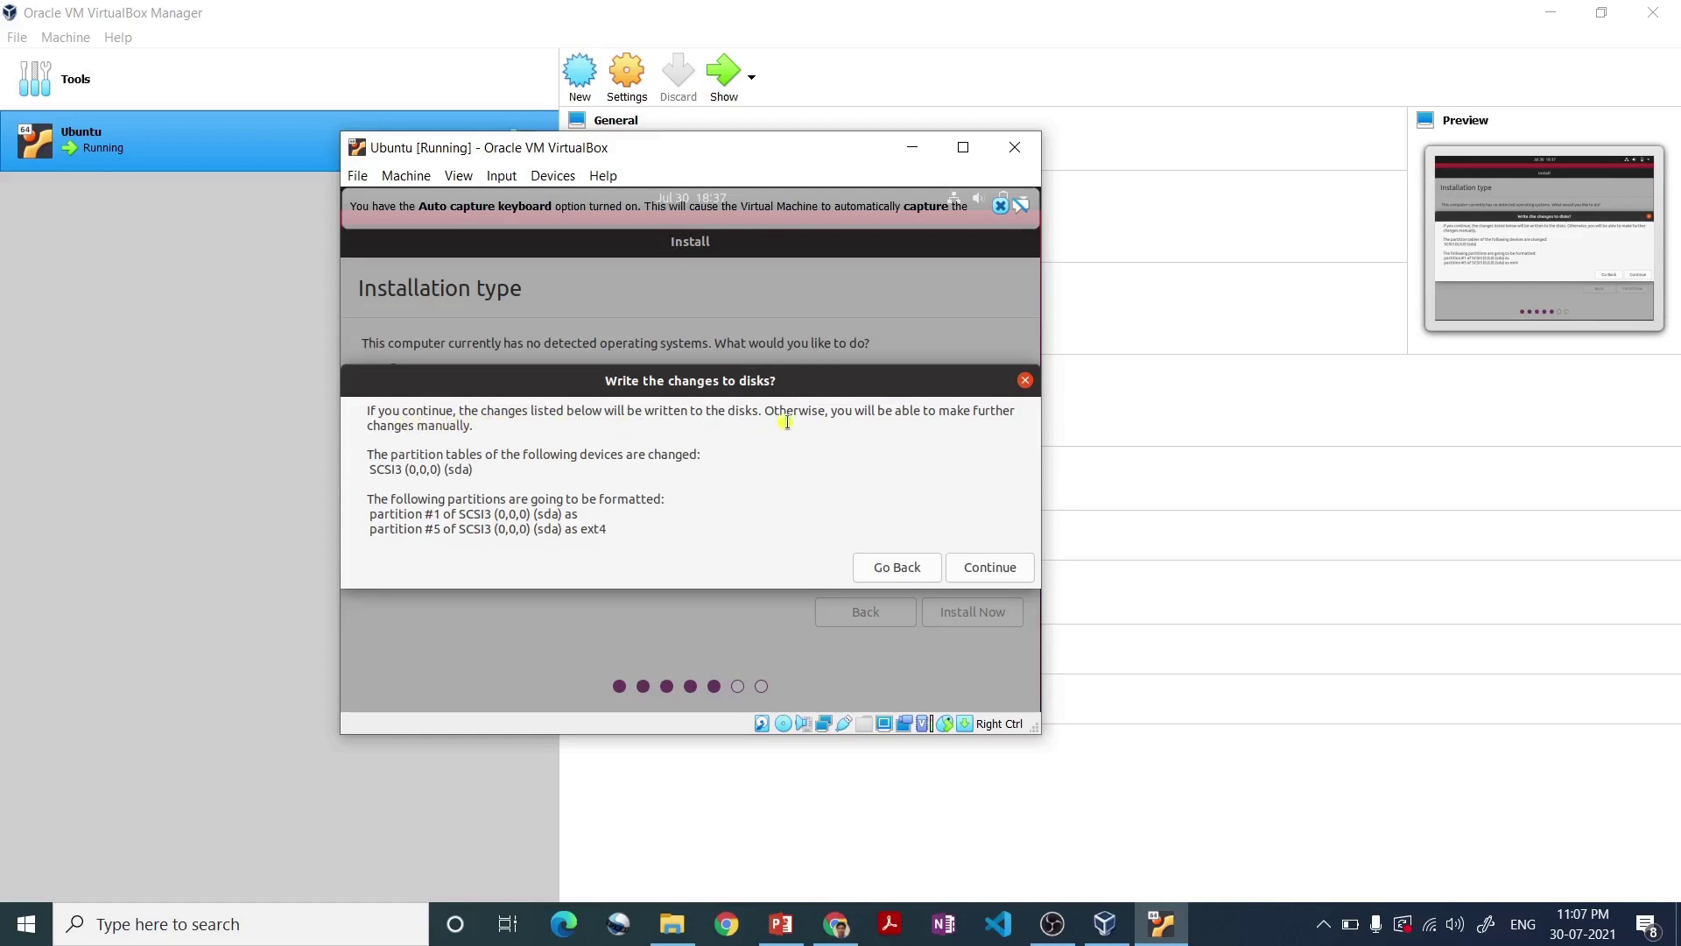
pyautogui.click(989, 567)
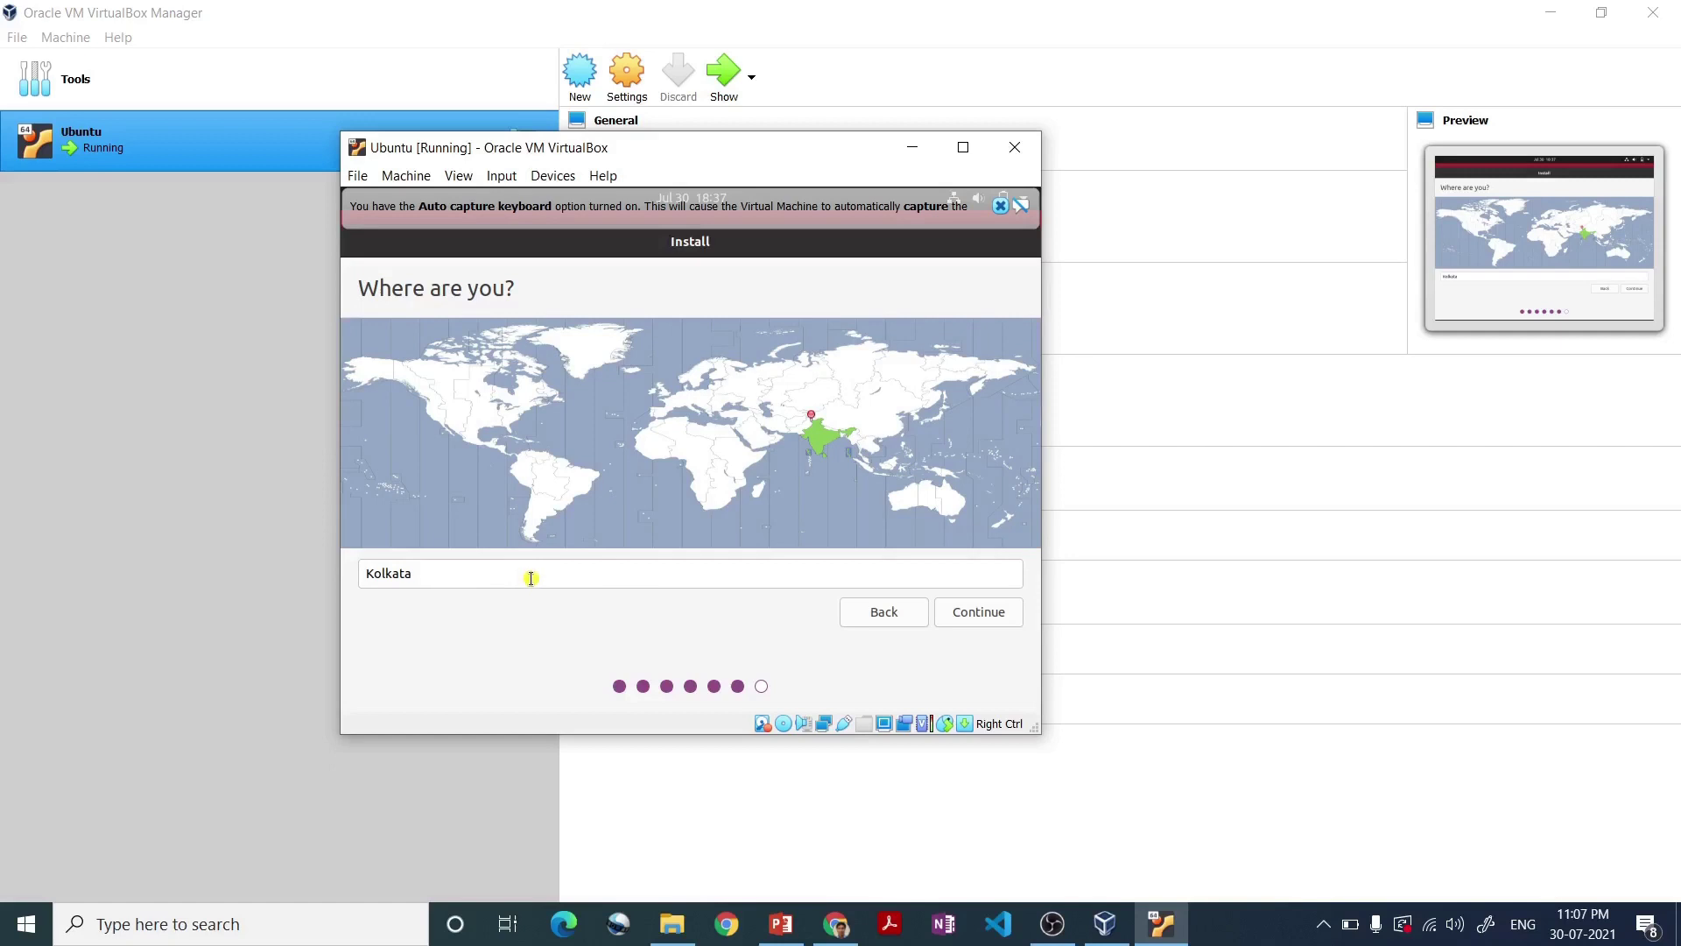
# - Replace the Kolkata location with New Delhi and continue to account setup
pyautogui.moveTo(531, 578); pyautogui.dragTo(339, 570)
pyautogui.press('BackSpace')
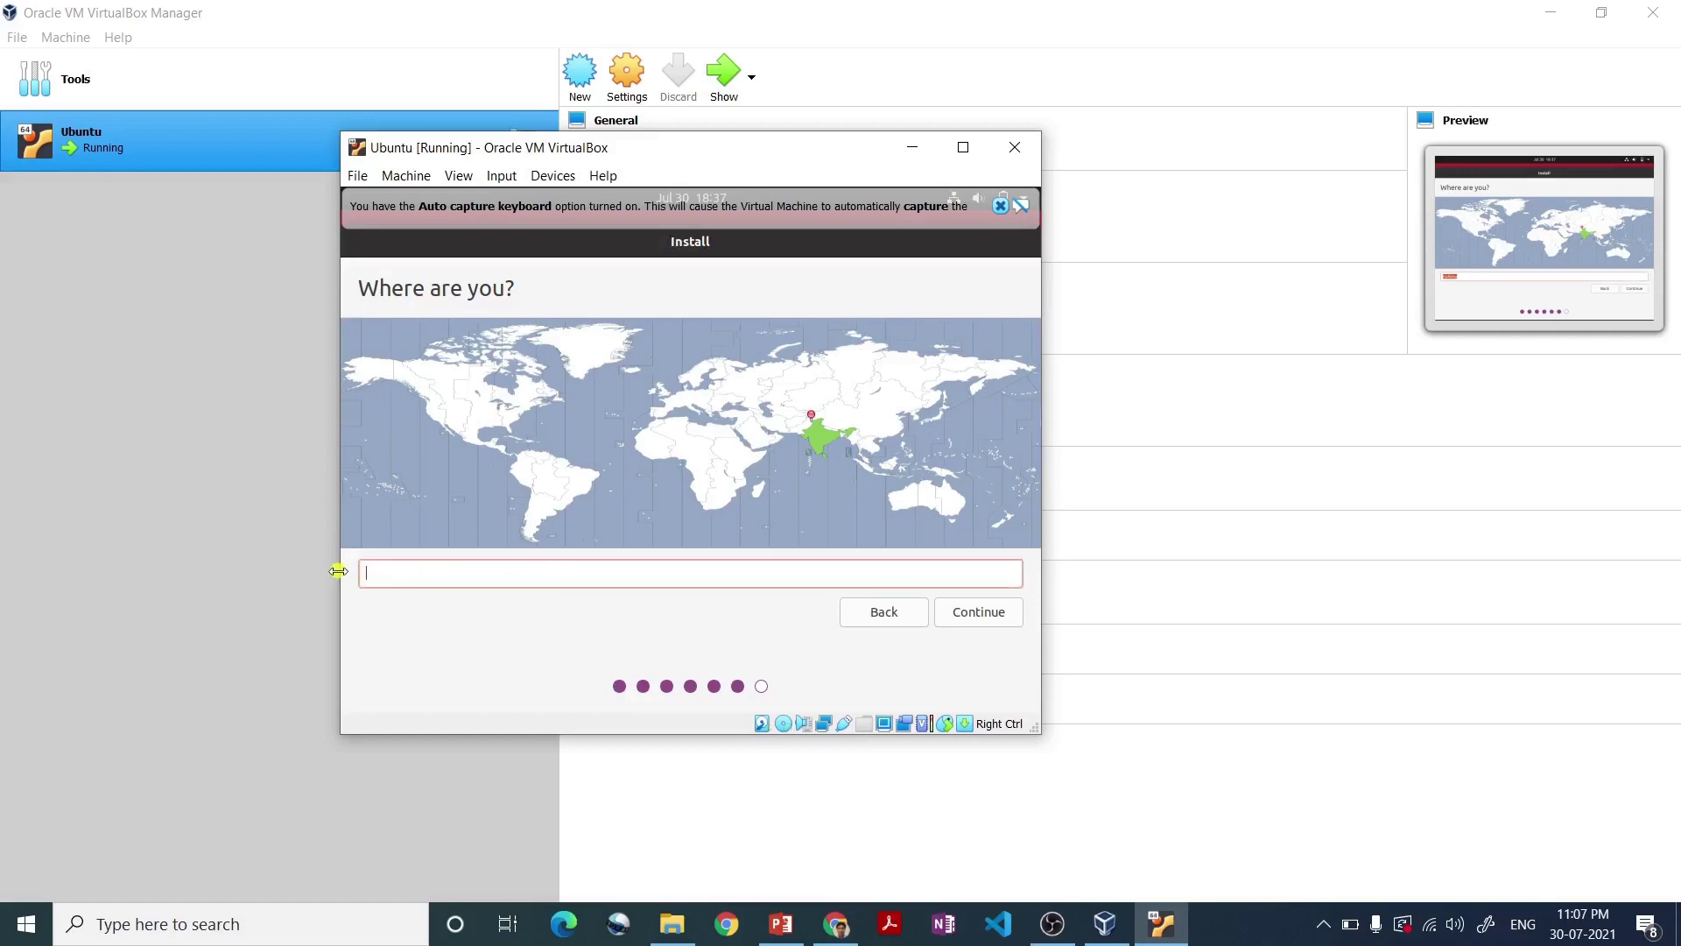
pyautogui.write('elhi')
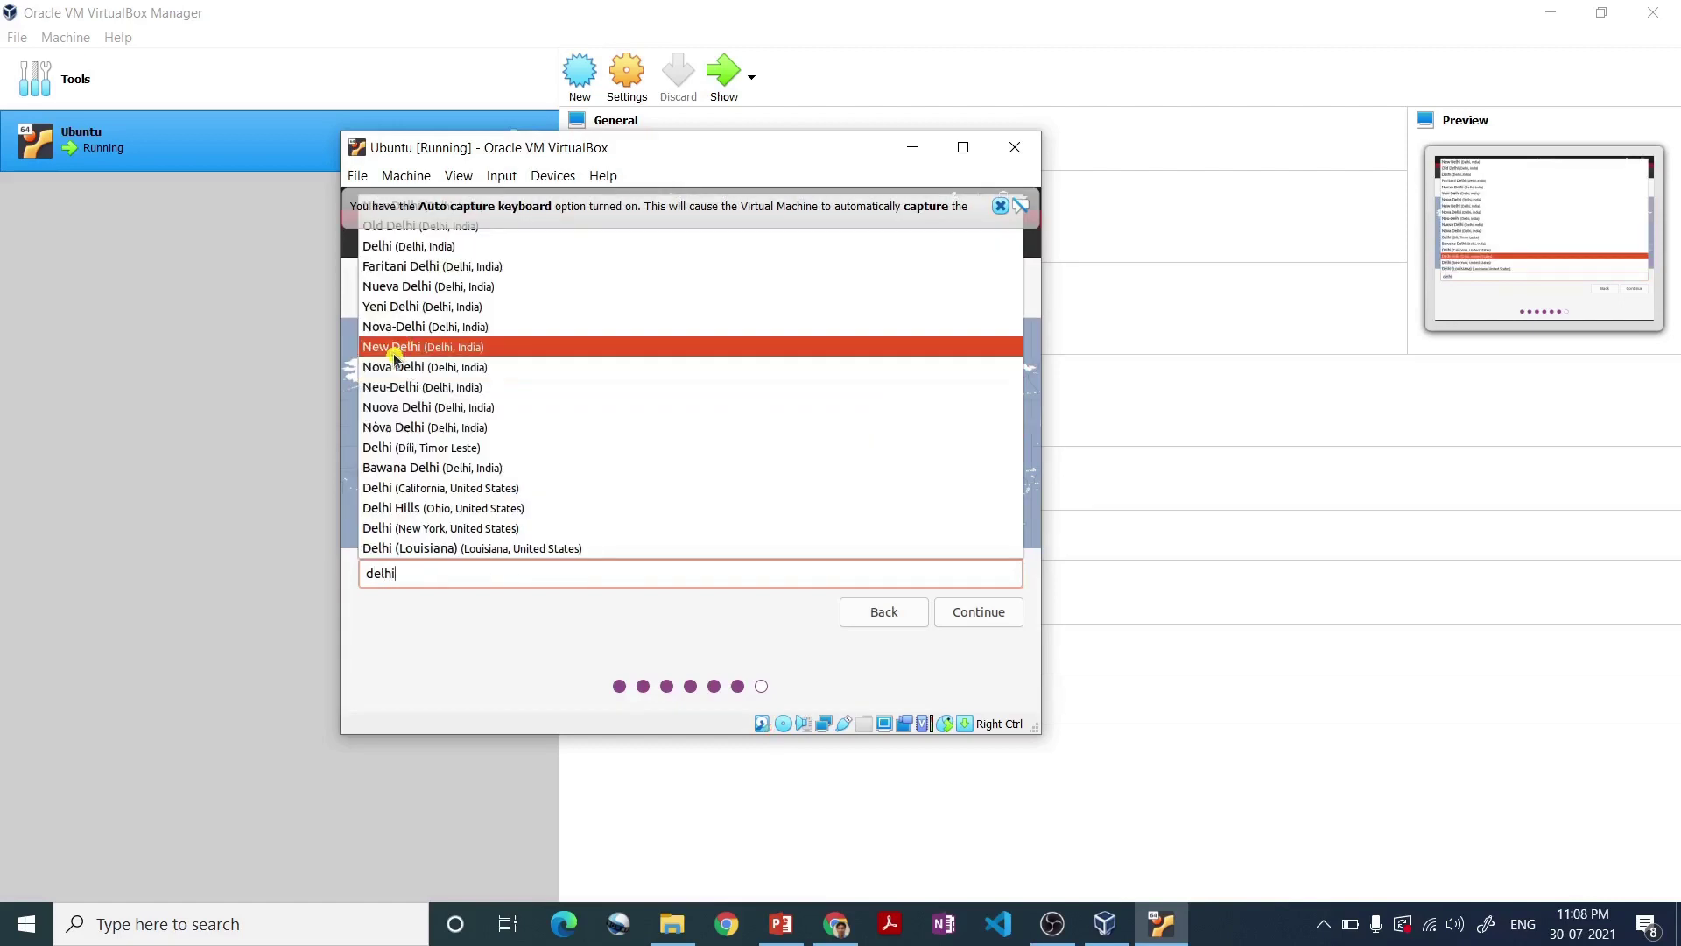
pyautogui.click(423, 344)
pyautogui.click(987, 613)
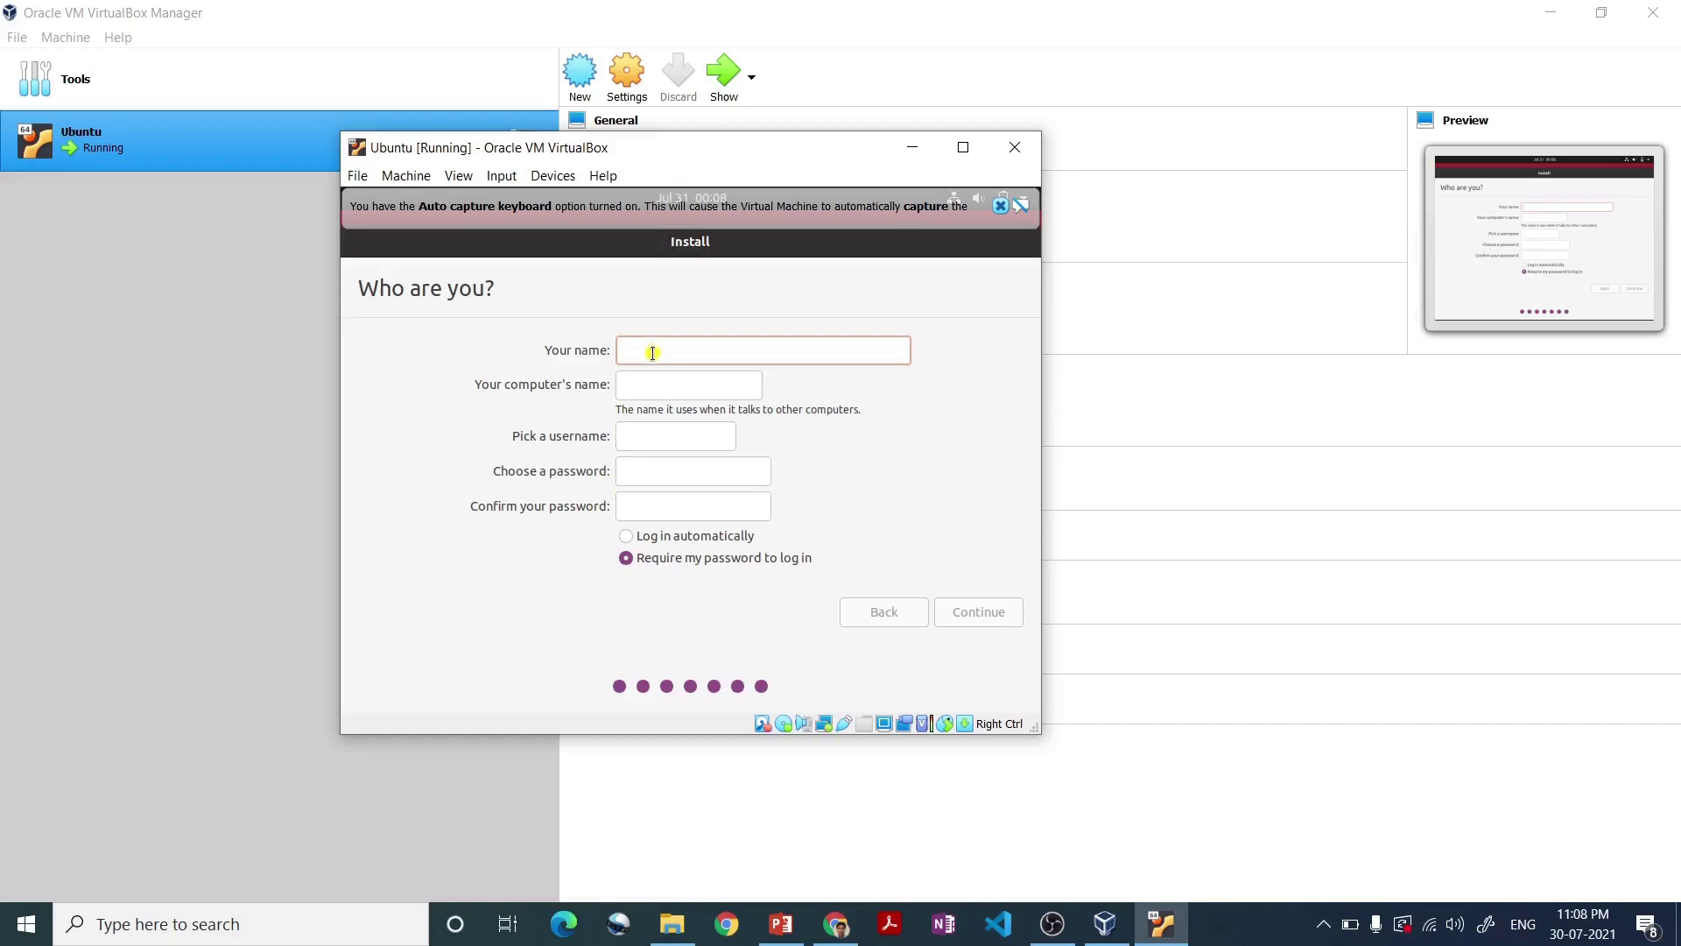
# - Enter the user's full name, edit the computer name, and set a lower-case hyphenated username
pyautogui.write('Dilip')
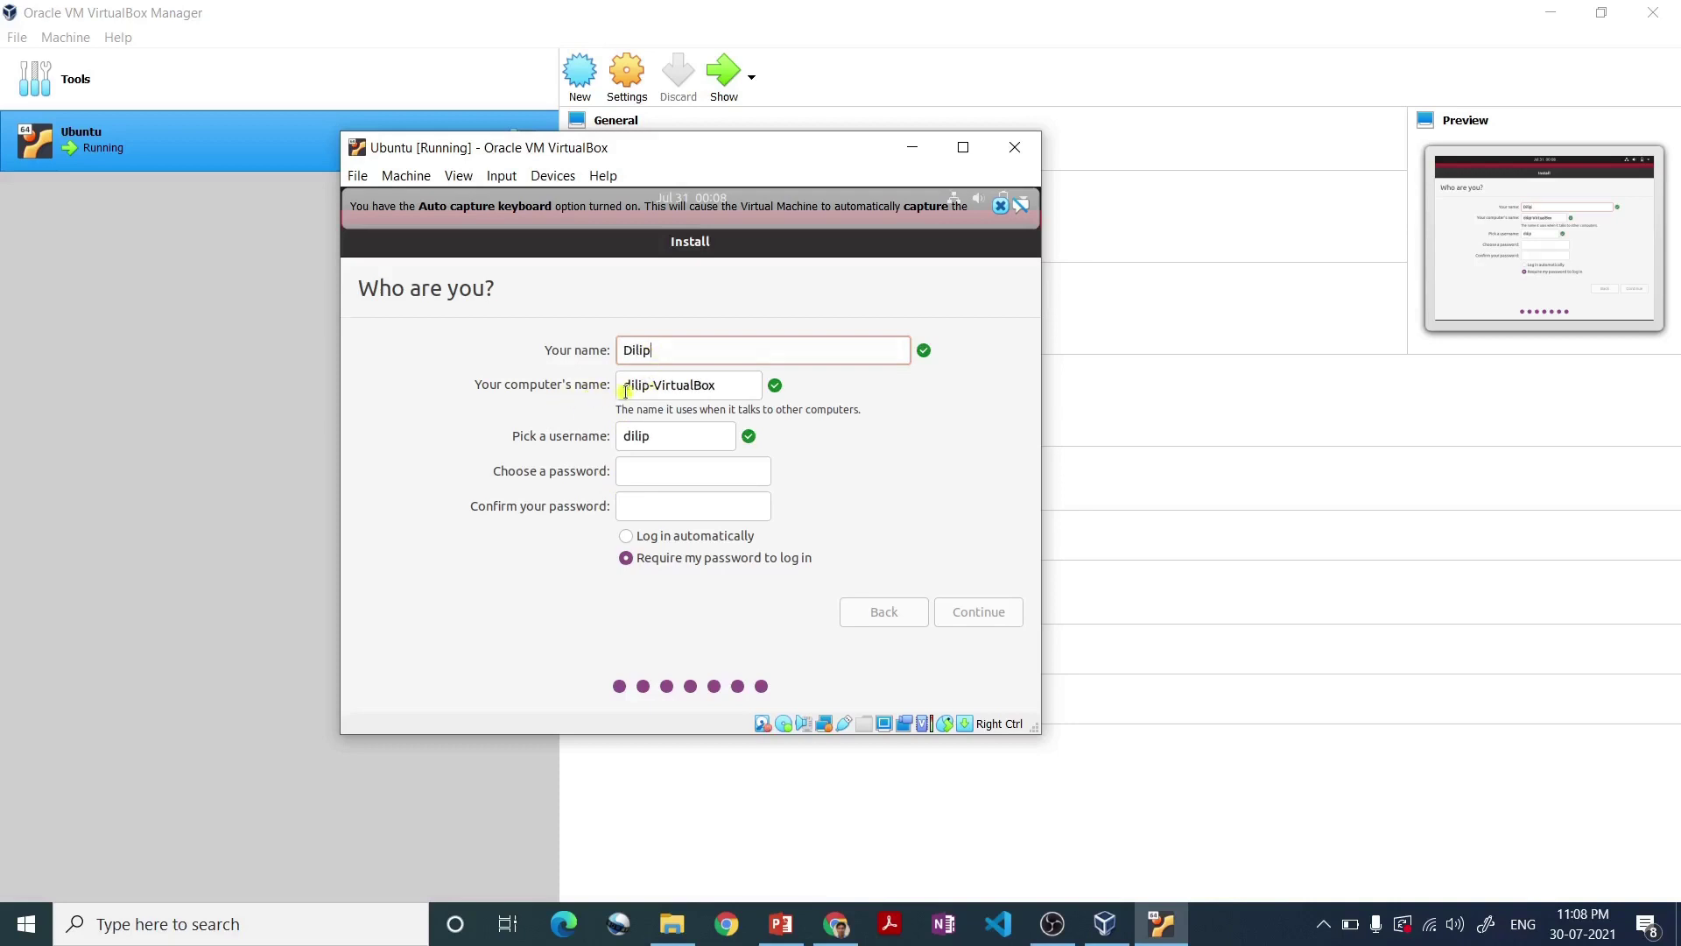
pyautogui.click(732, 385)
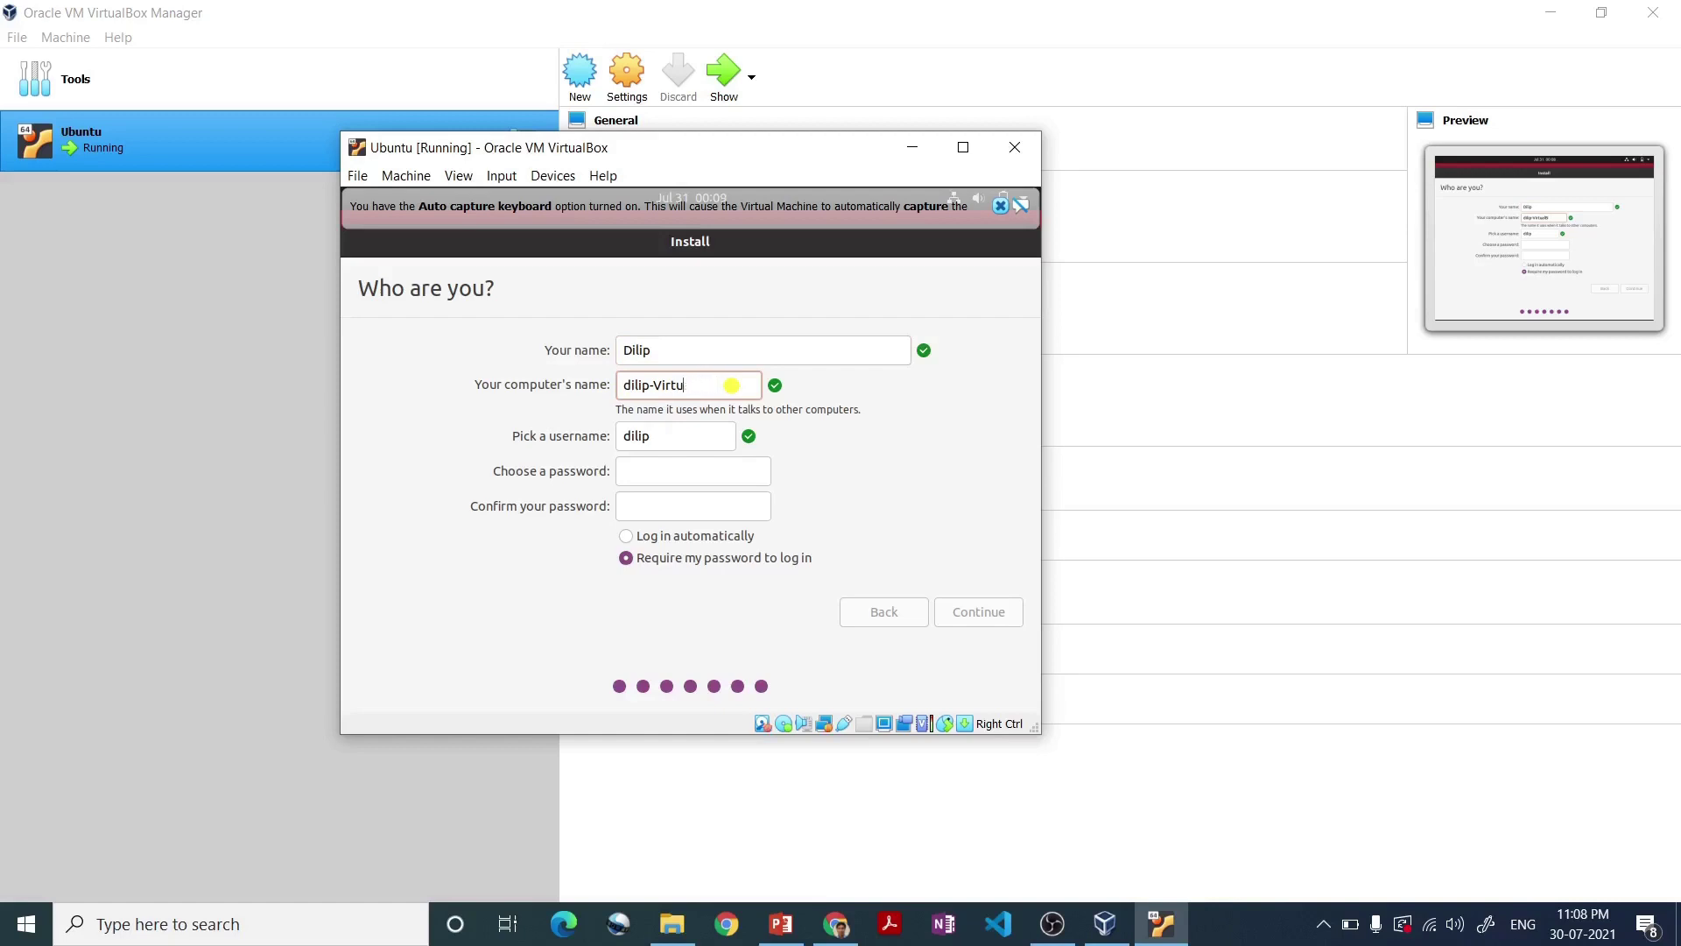
pyautogui.press('BackSpace')
pyautogui.write('kumar')
pyautogui.click(661, 441)
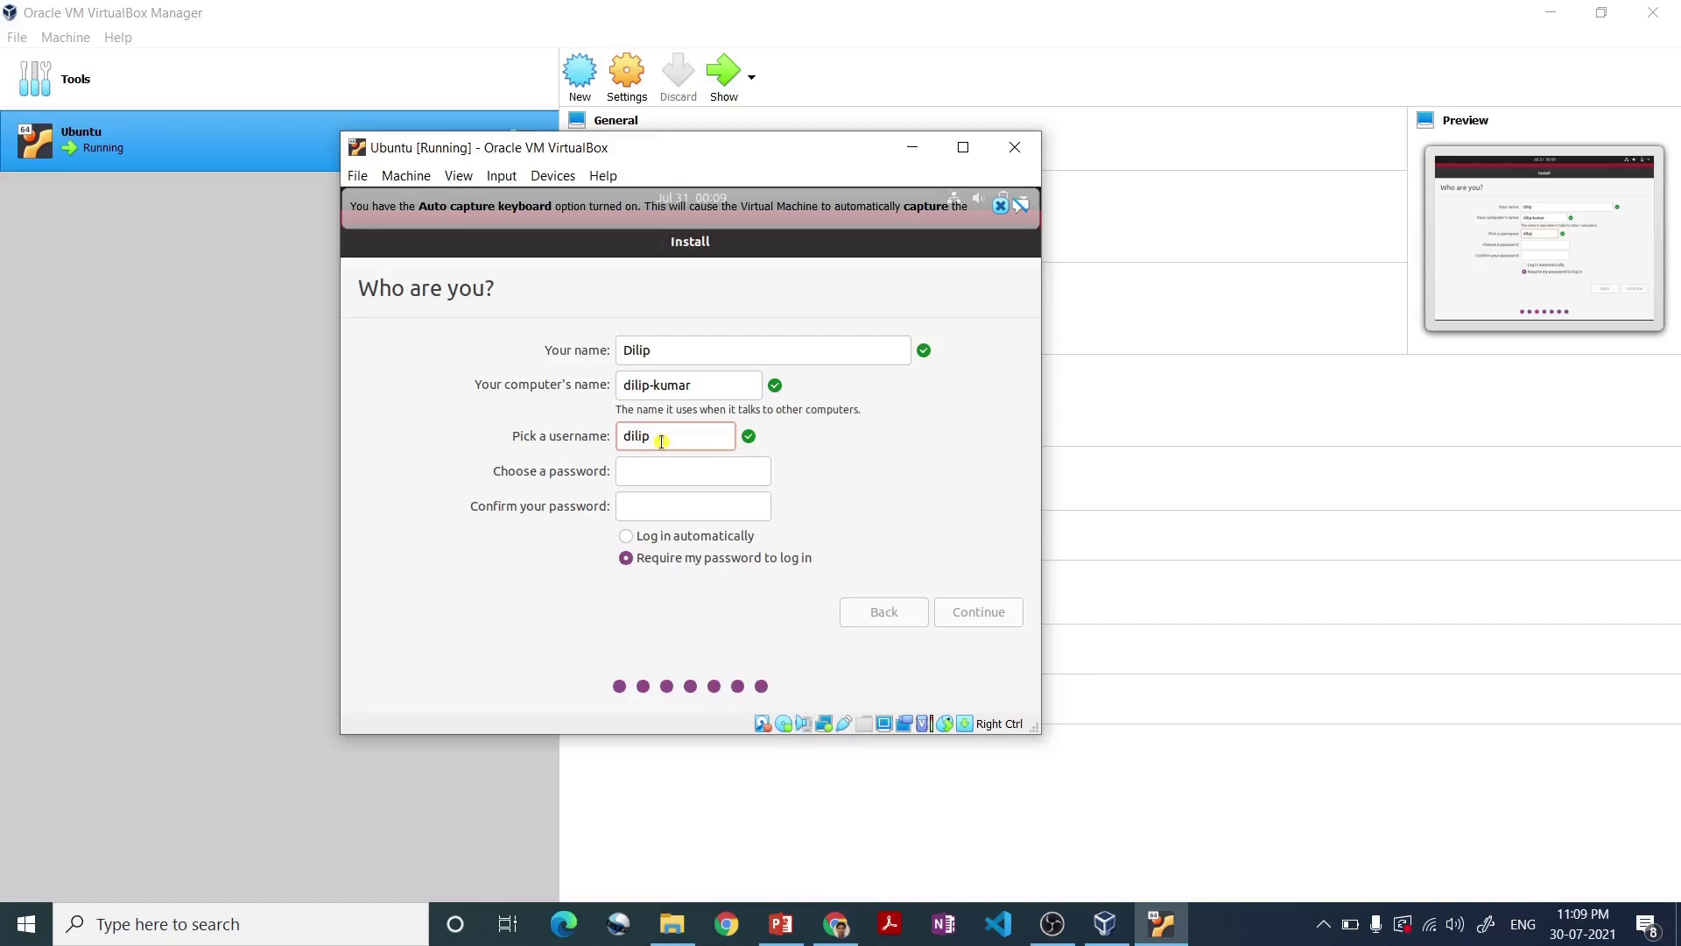
pyautogui.press('BackSpace')
pyautogui.write('Dilip')
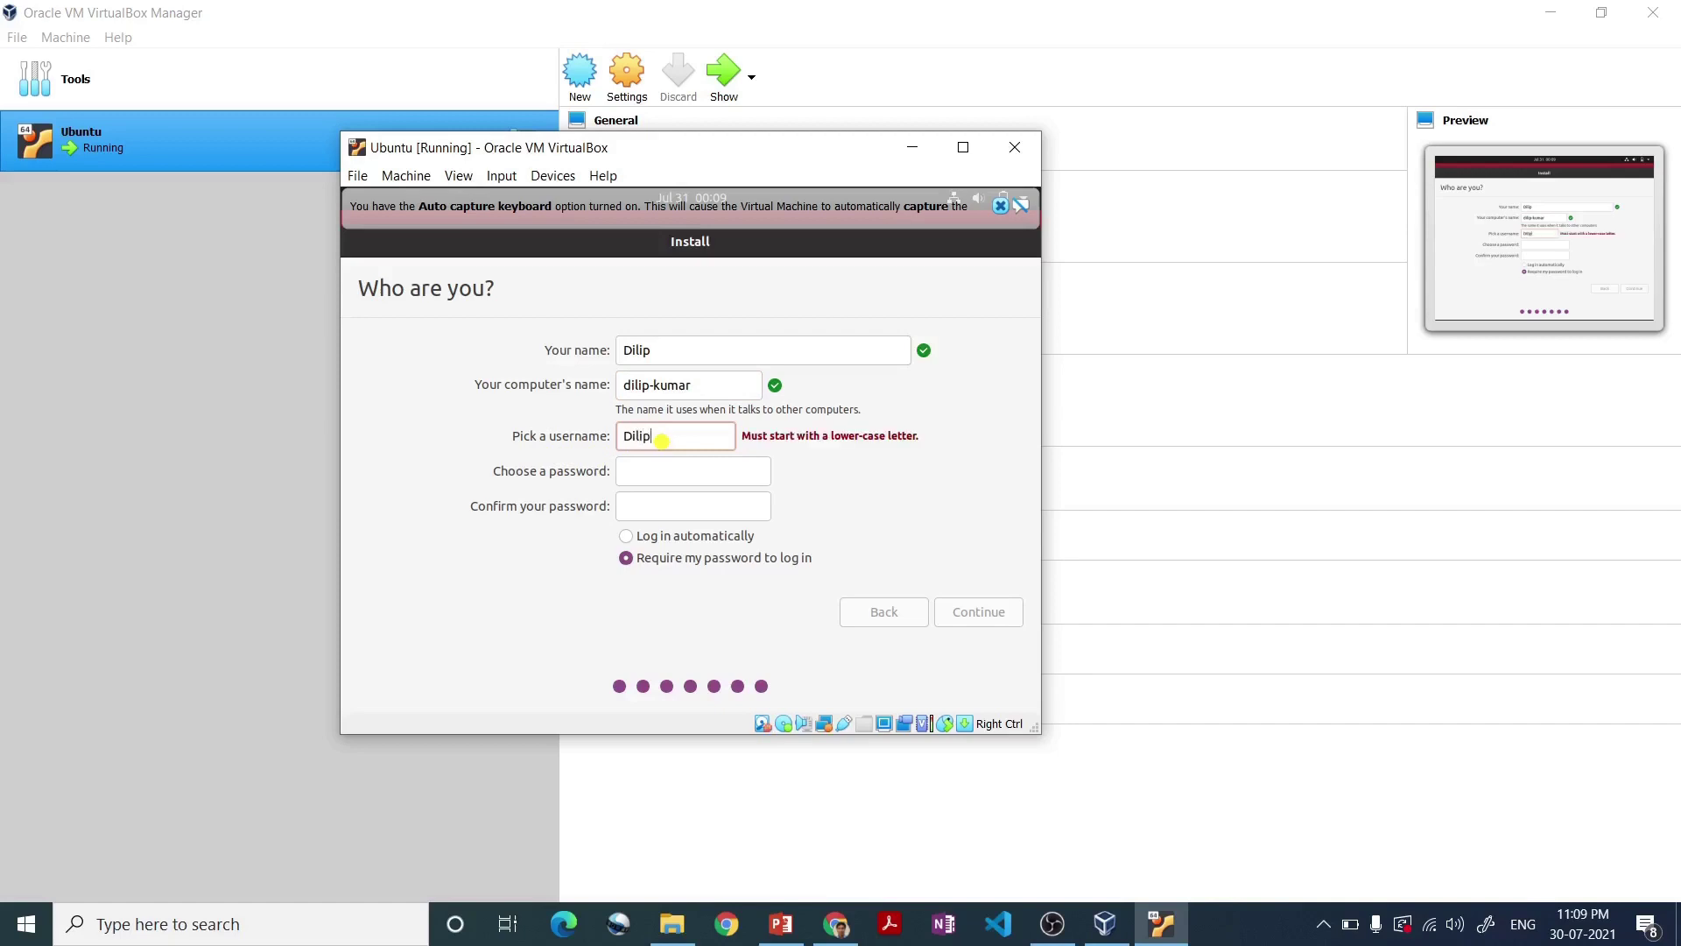
pyautogui.press('BackSpace')
pyautogui.write('d')
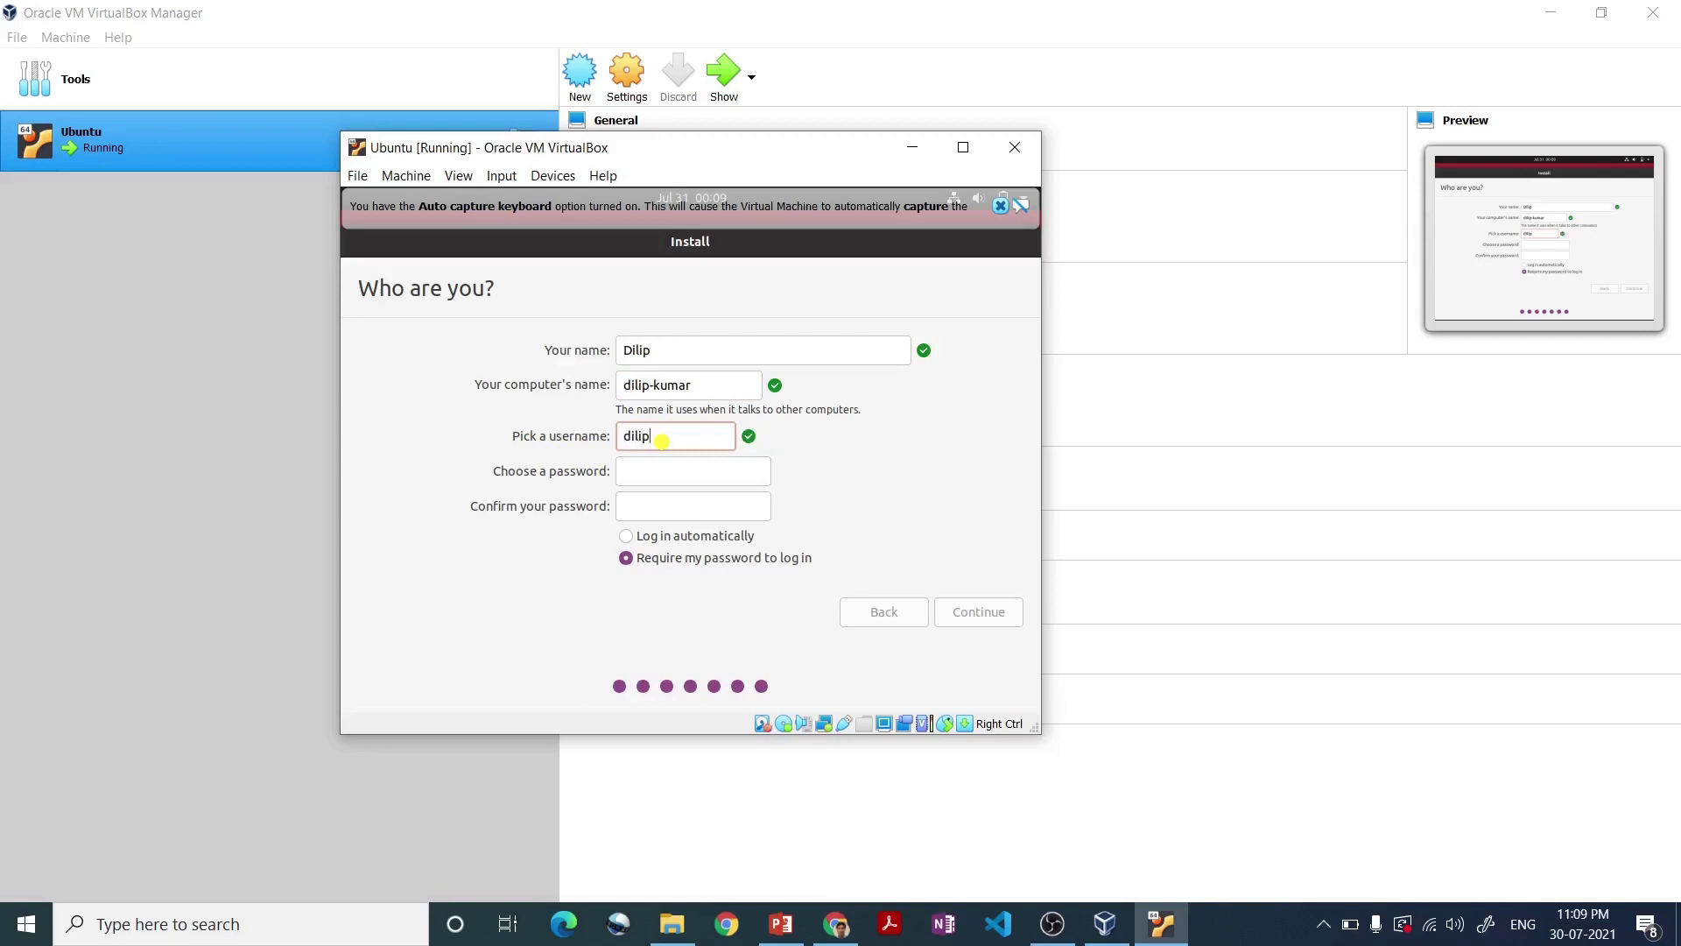
pyautogui.press('BackSpace')
pyautogui.write('-kumar-gangwar')
# - Enter and confirm the account password, then start the installation
pyautogui.click(648, 478)
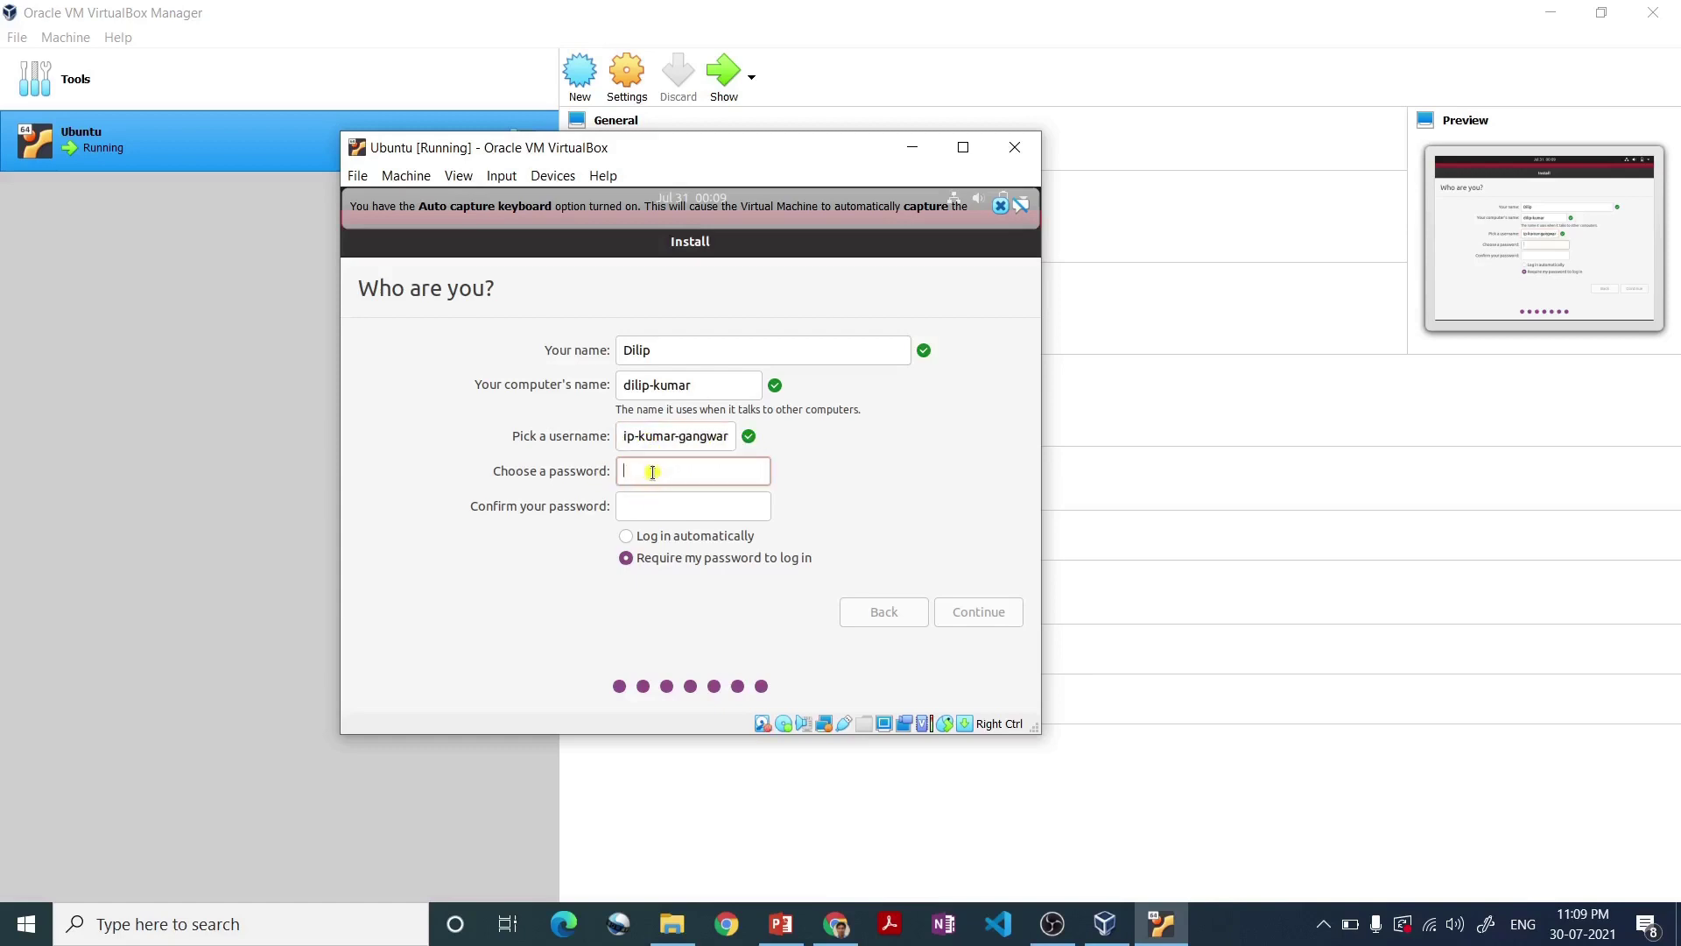
pyautogui.write('123456789')
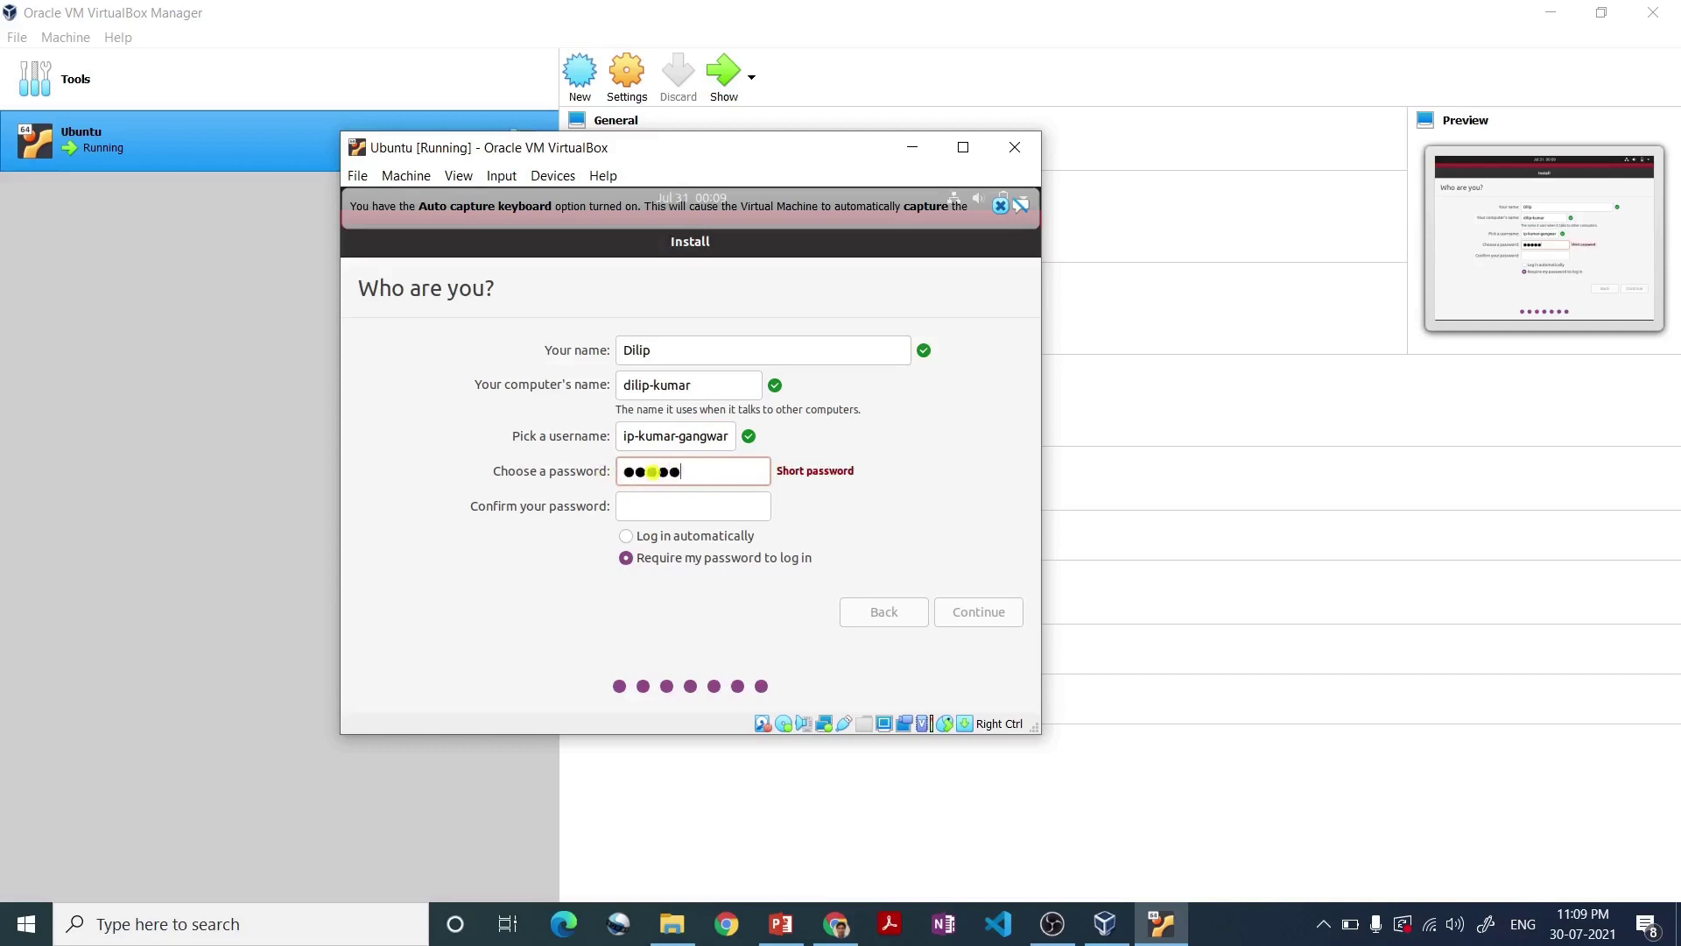
pyautogui.press('Tab')
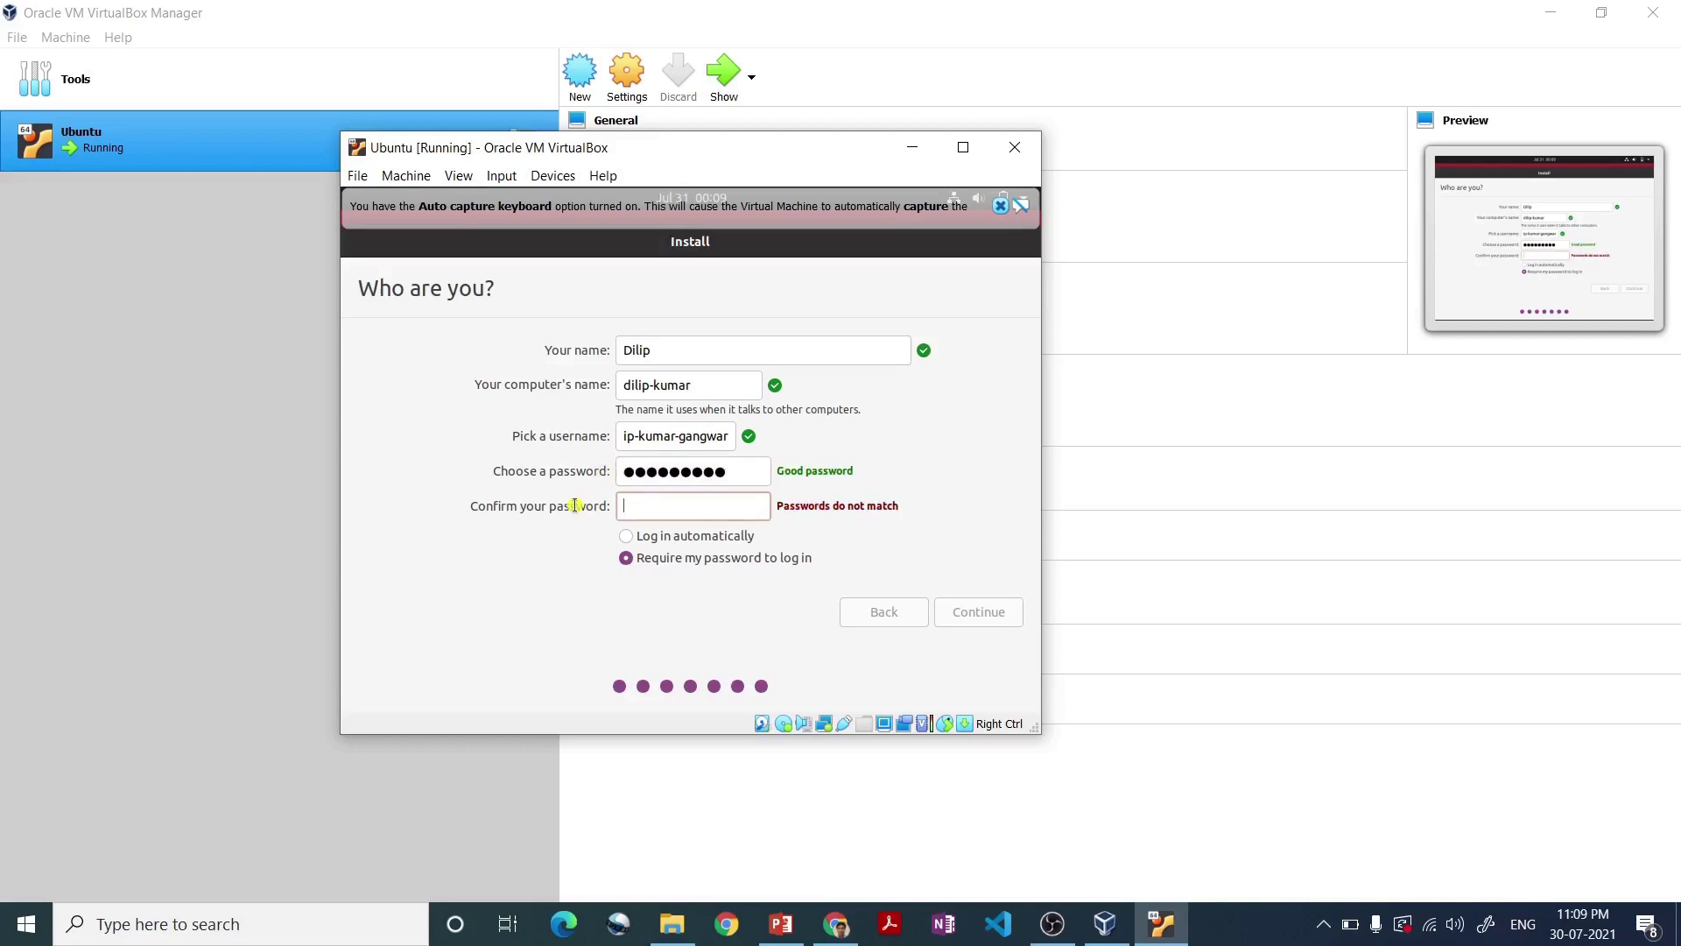
pyautogui.write('123456789')
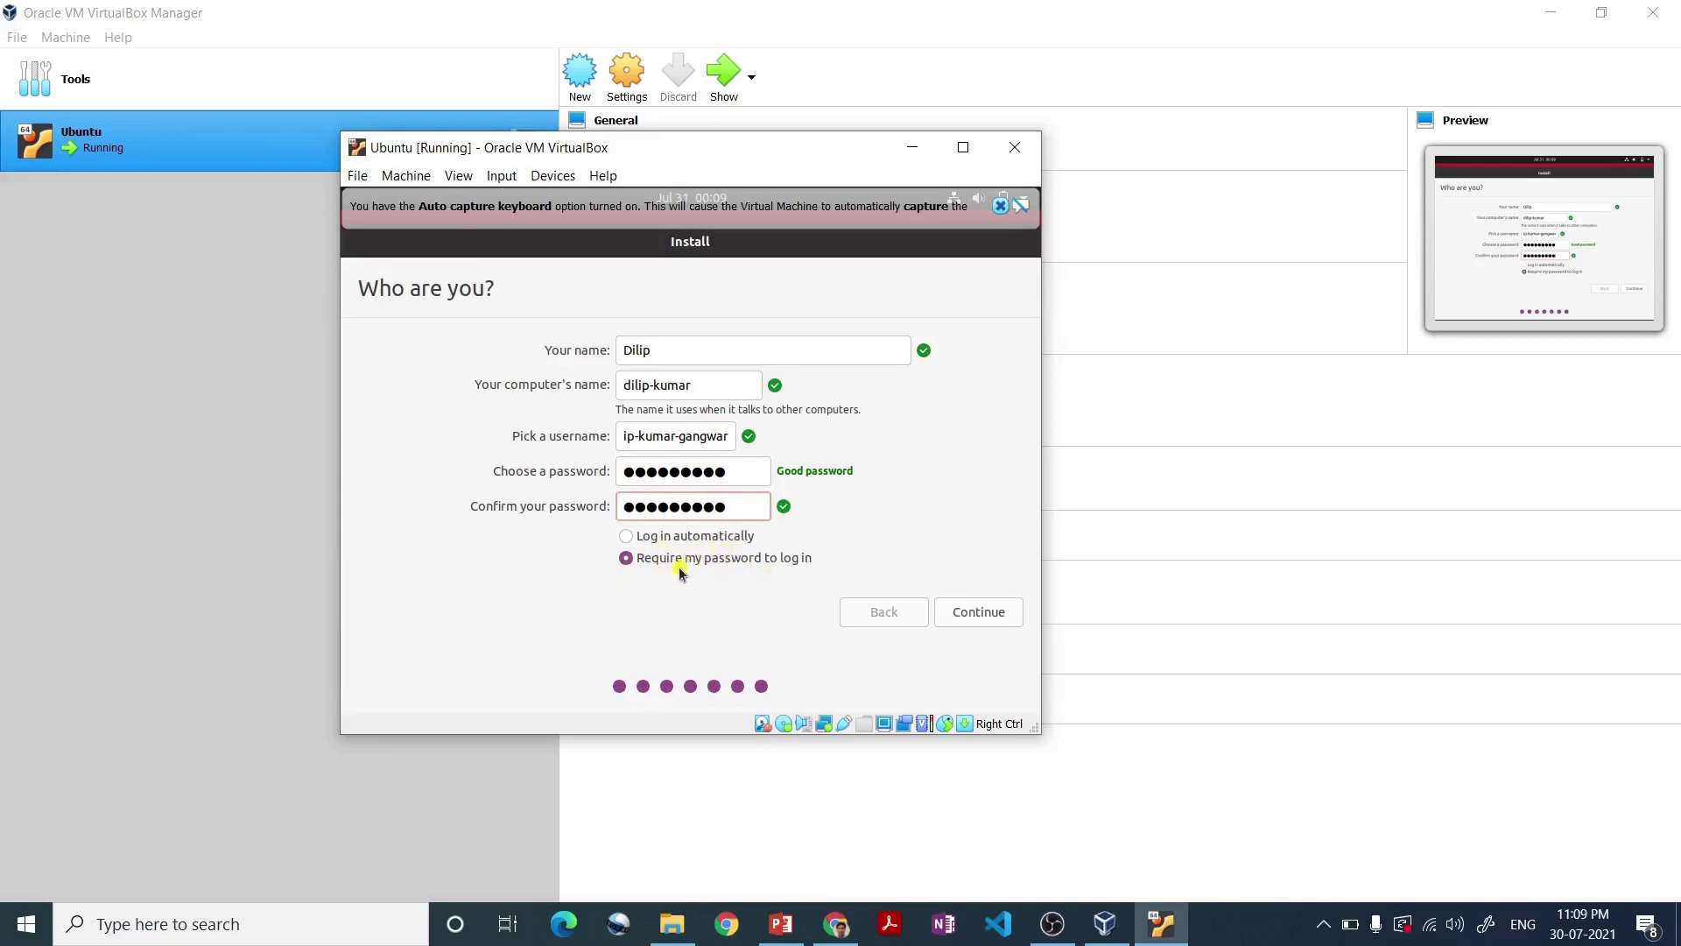
pyautogui.click(964, 612)
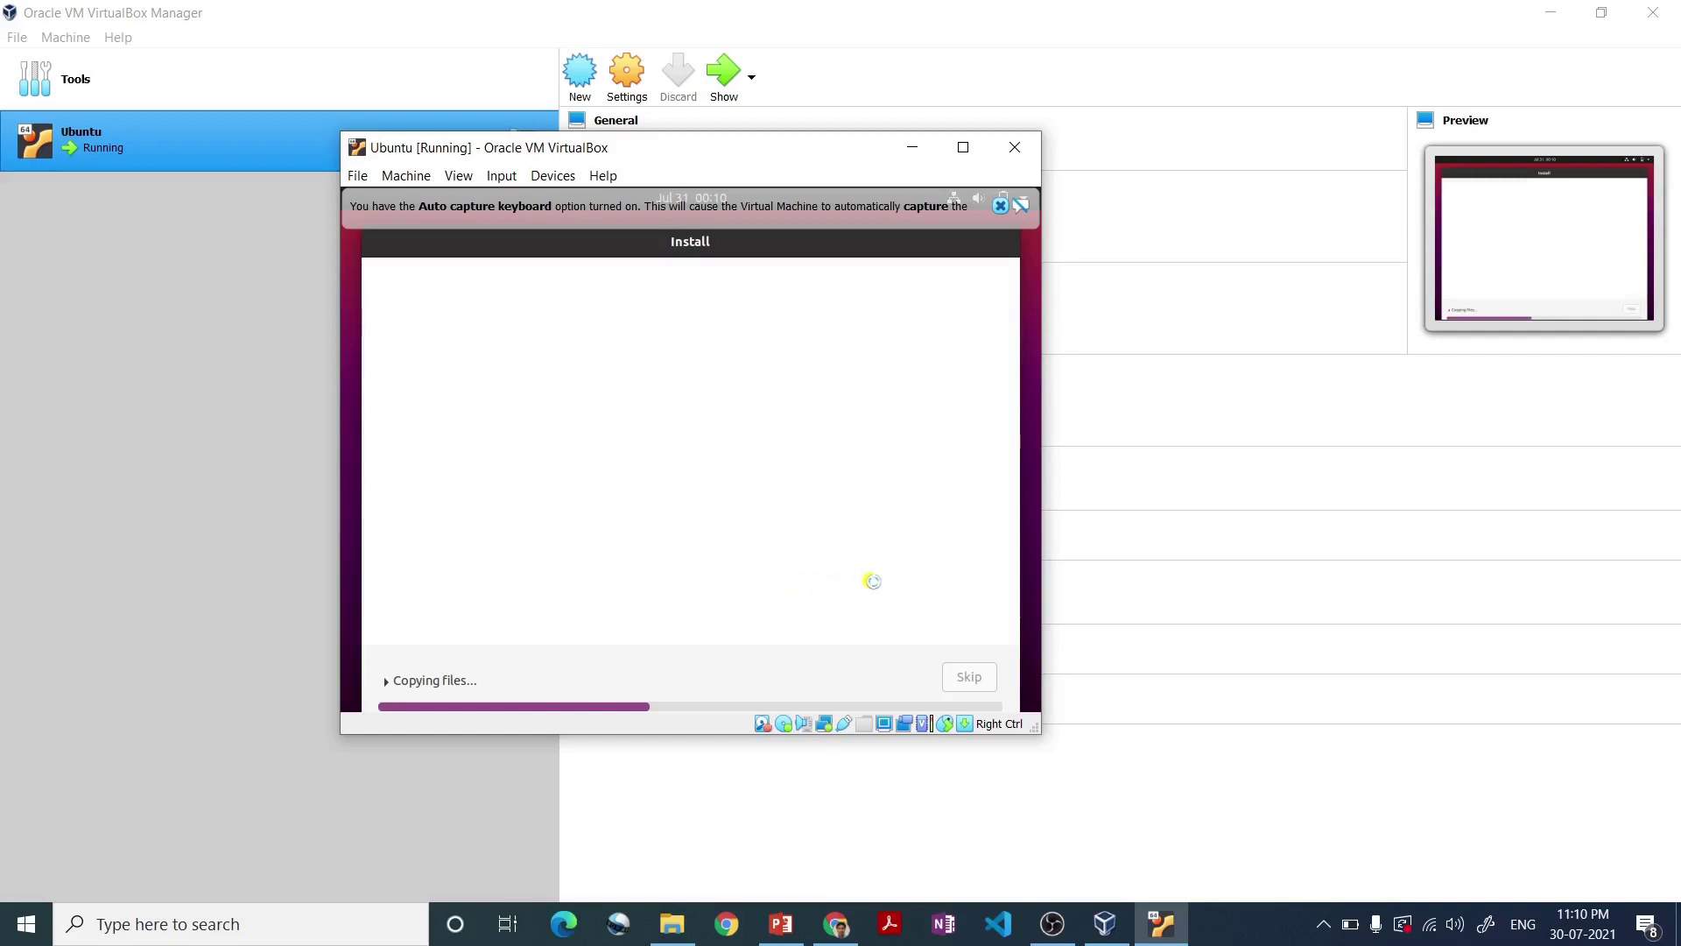
# - Maximize the Ubuntu VM window while the installation finishes
pyautogui.click(964, 148)
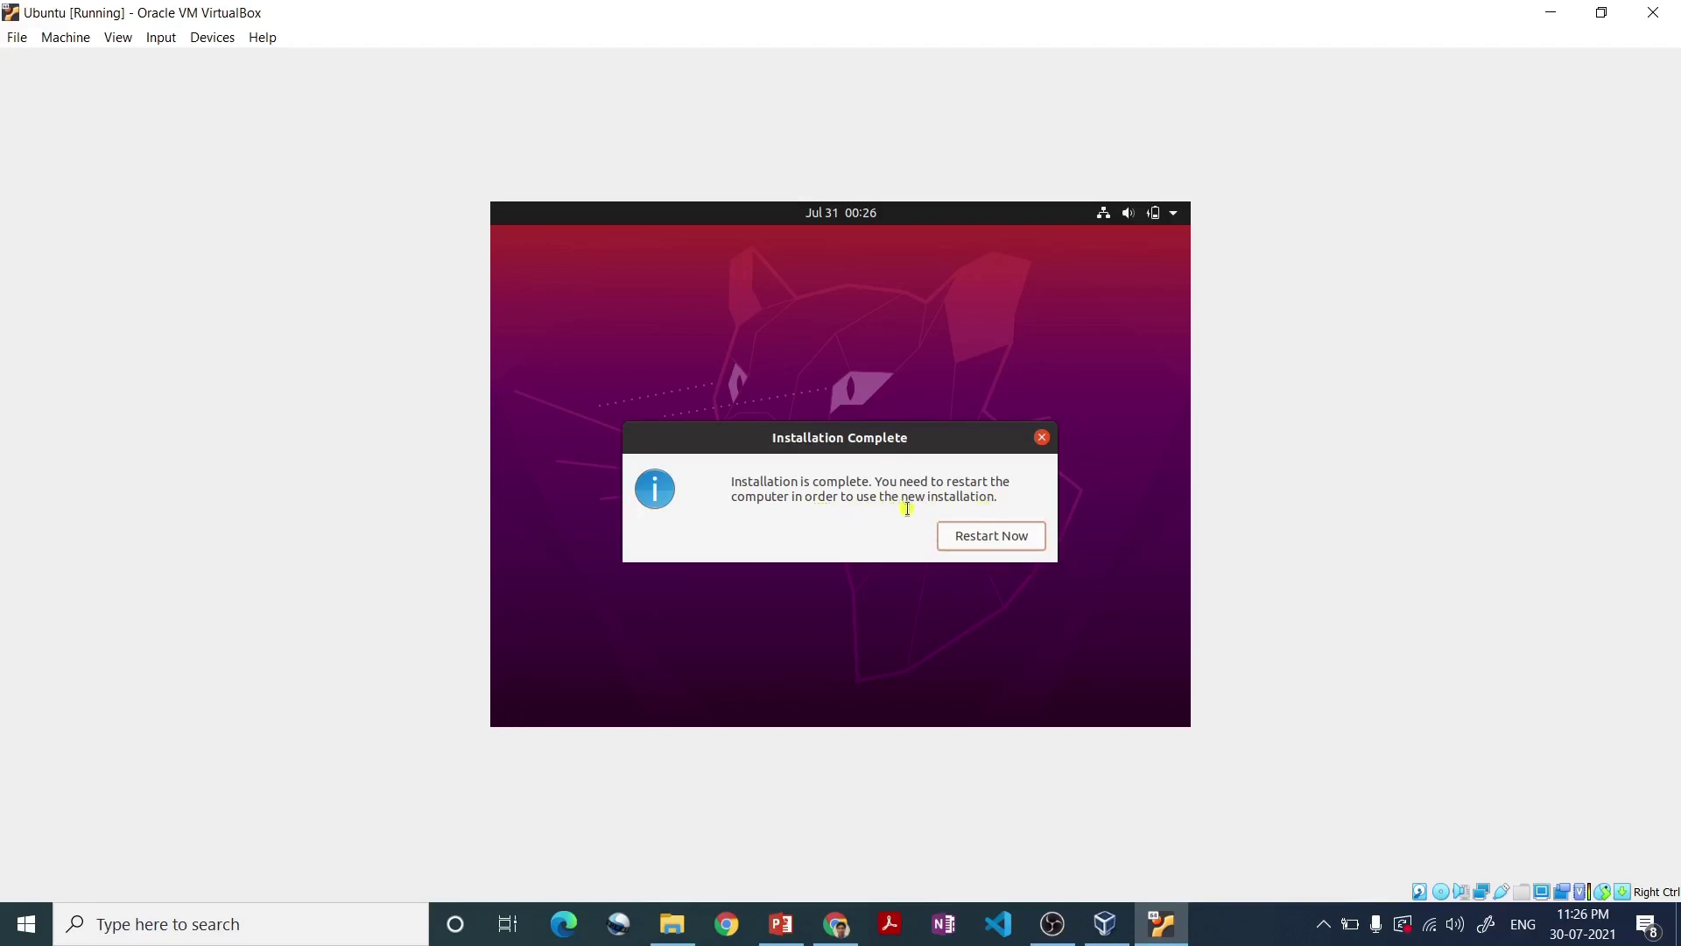
# - Restart Ubuntu and continue past the remove-installation-medium prompt
pyautogui.click(978, 543)
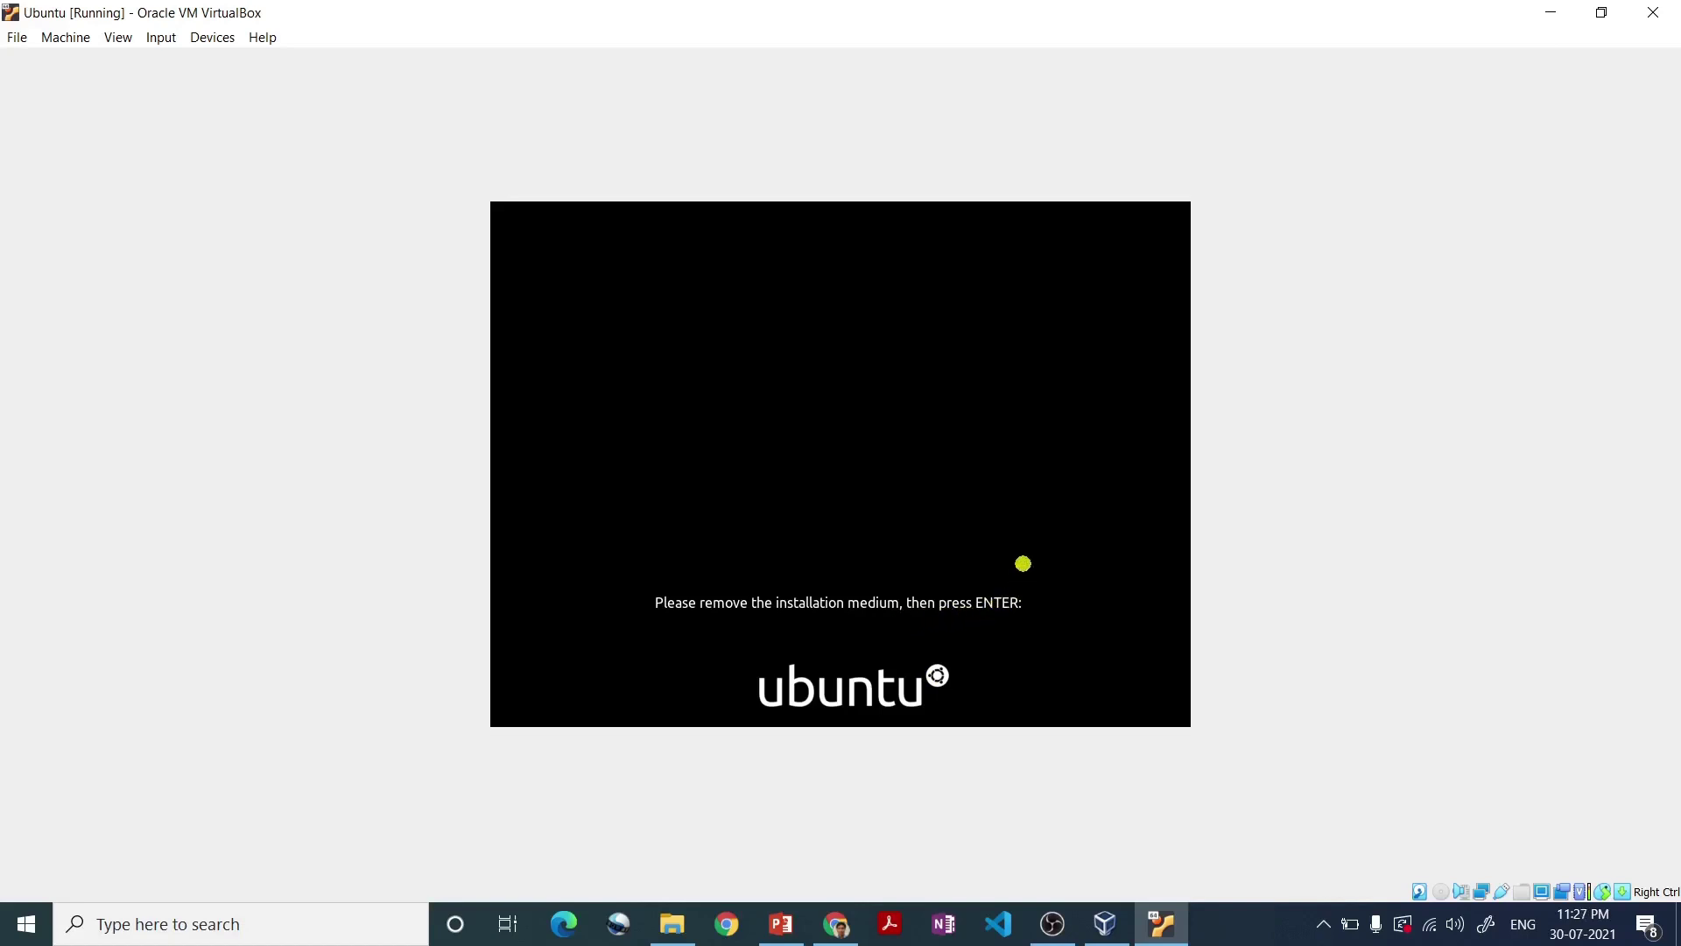
pyautogui.press('Return')
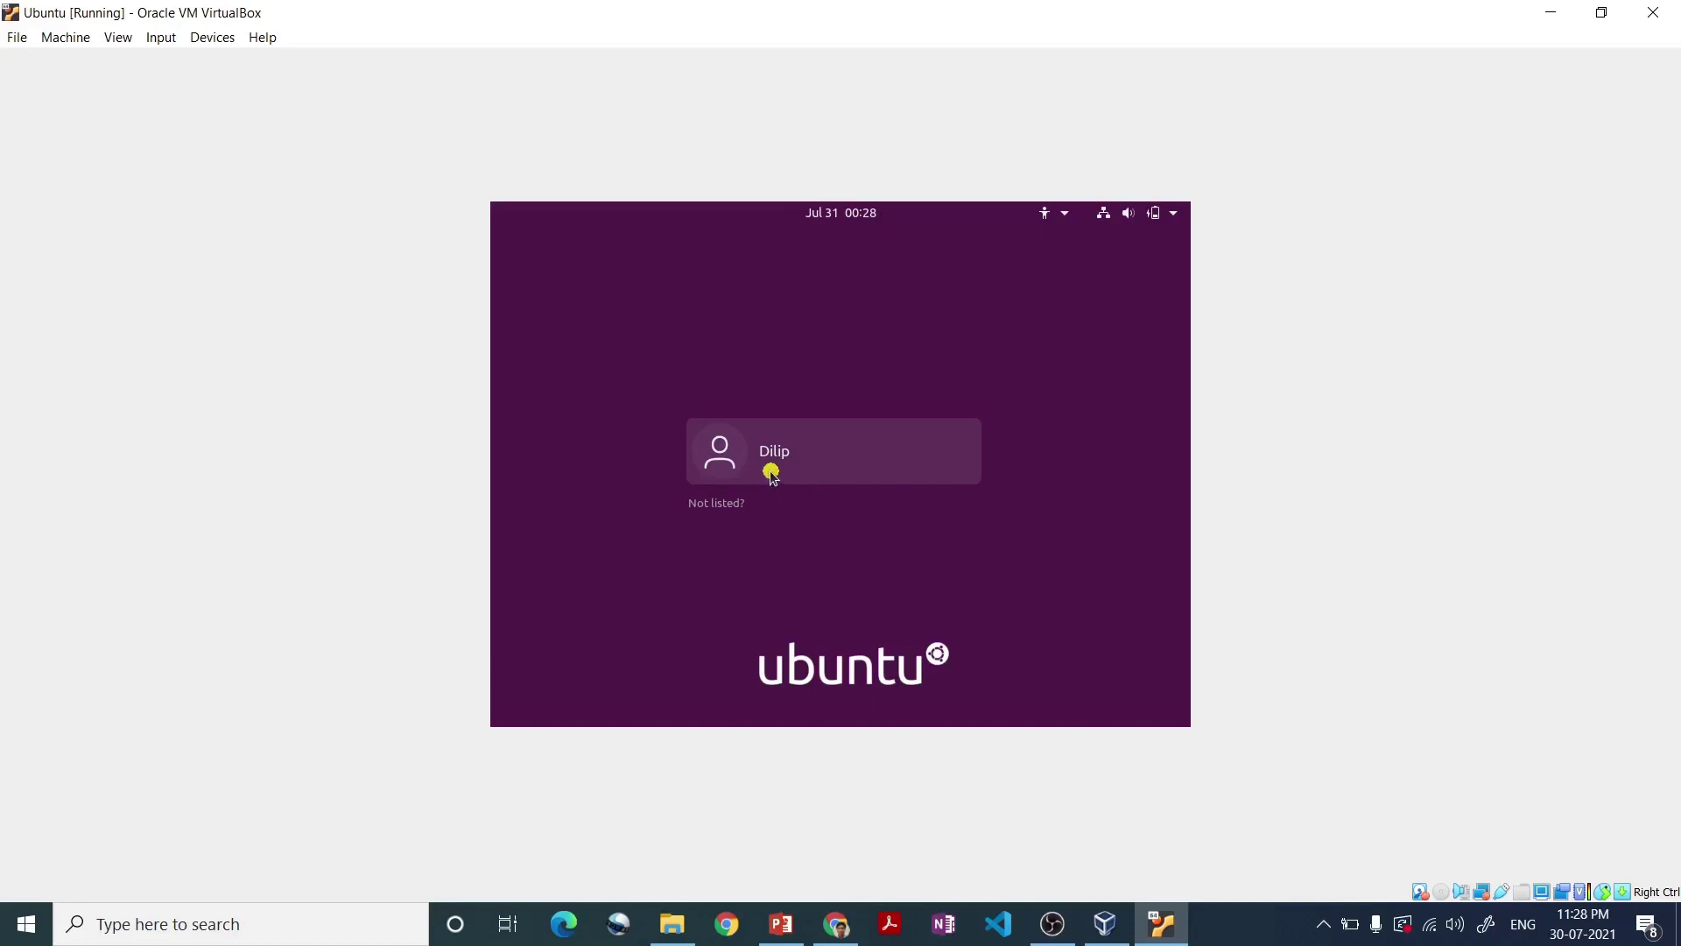
# - Log in to the new user account with its password
pyautogui.click(907, 470)
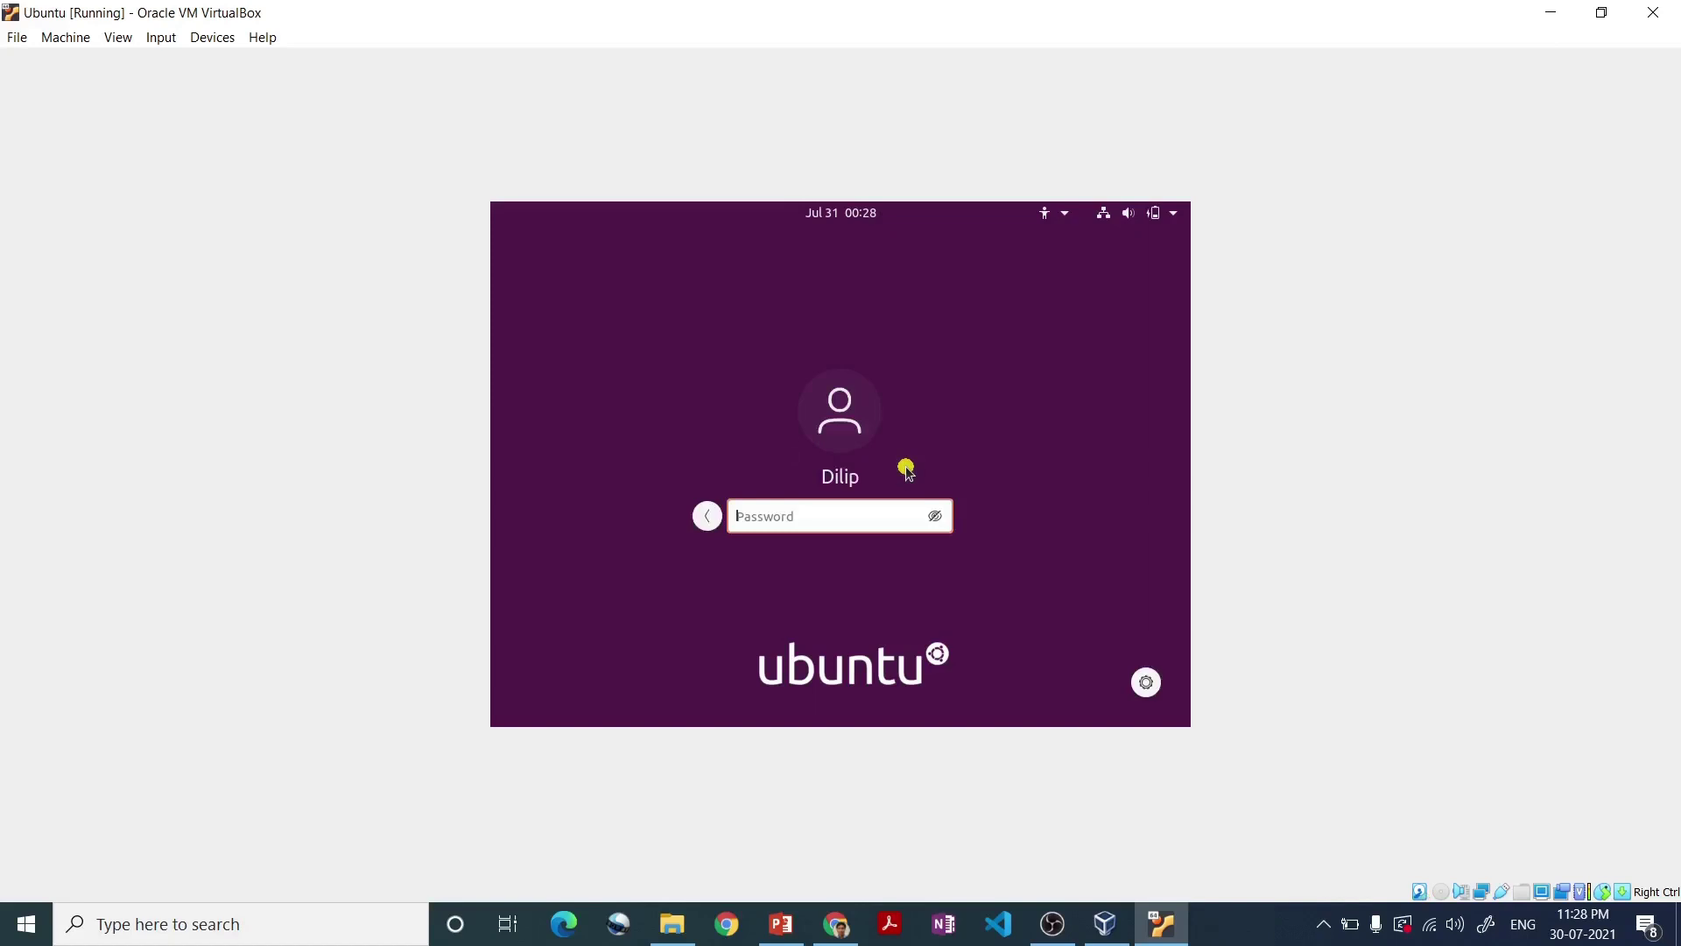
pyautogui.write('**********')
pyautogui.press('Return')
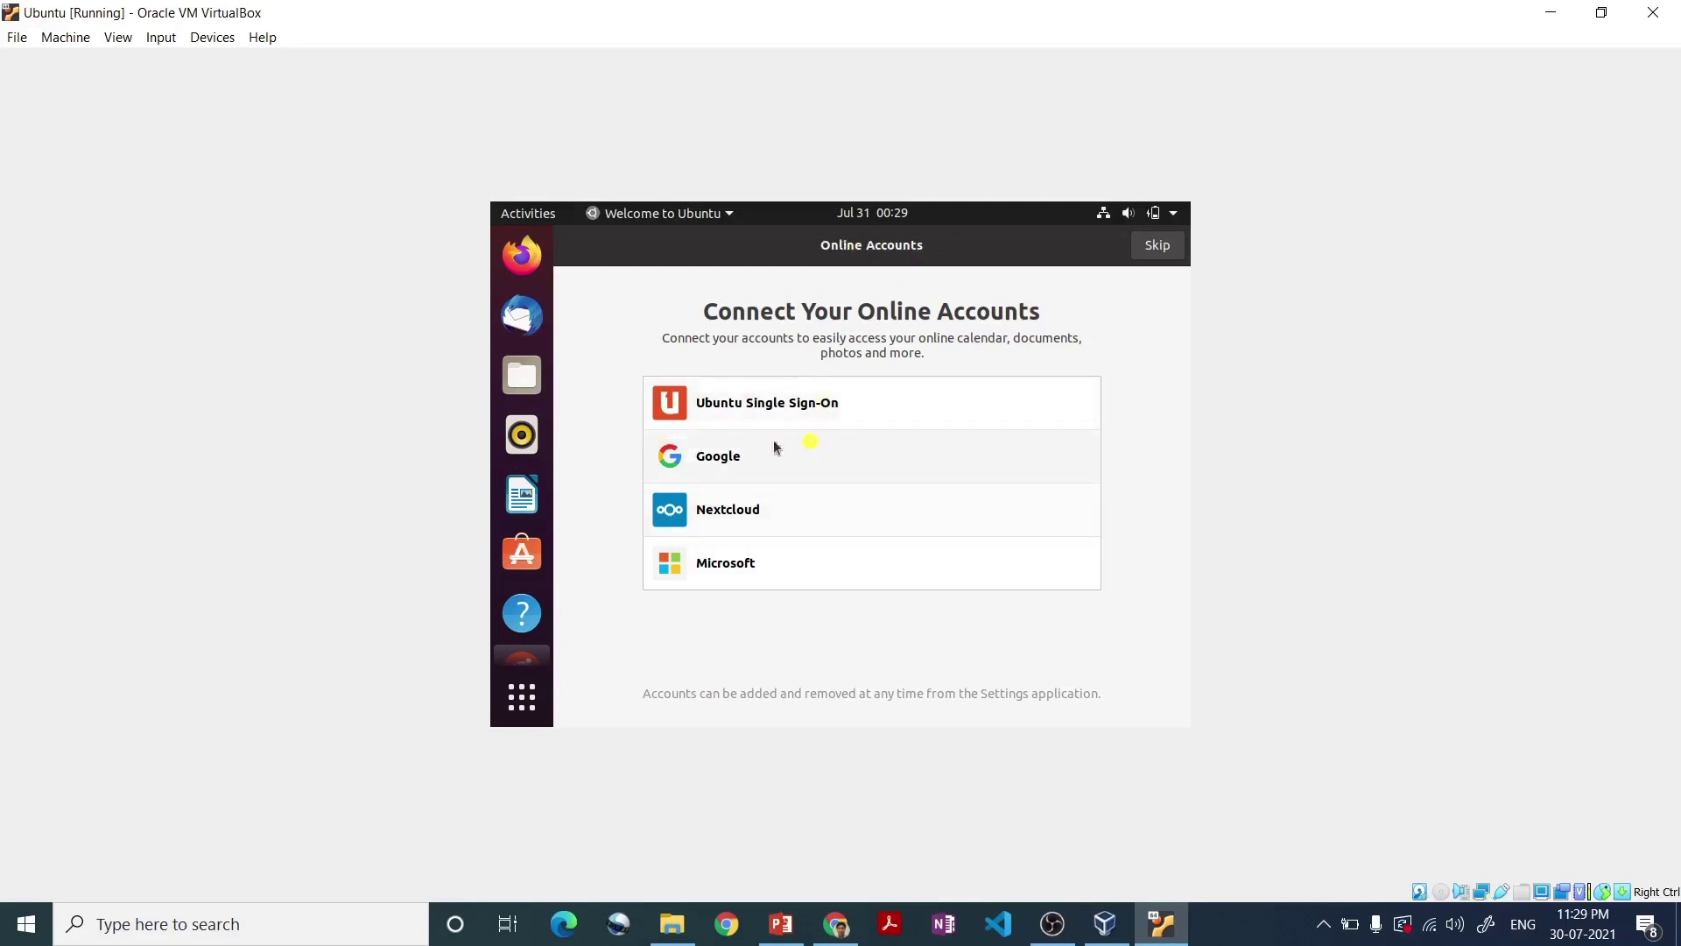
# - Skip online accounts and Livepatch, decline sending system info, and finish the welcome setup
pyautogui.click(1154, 252)
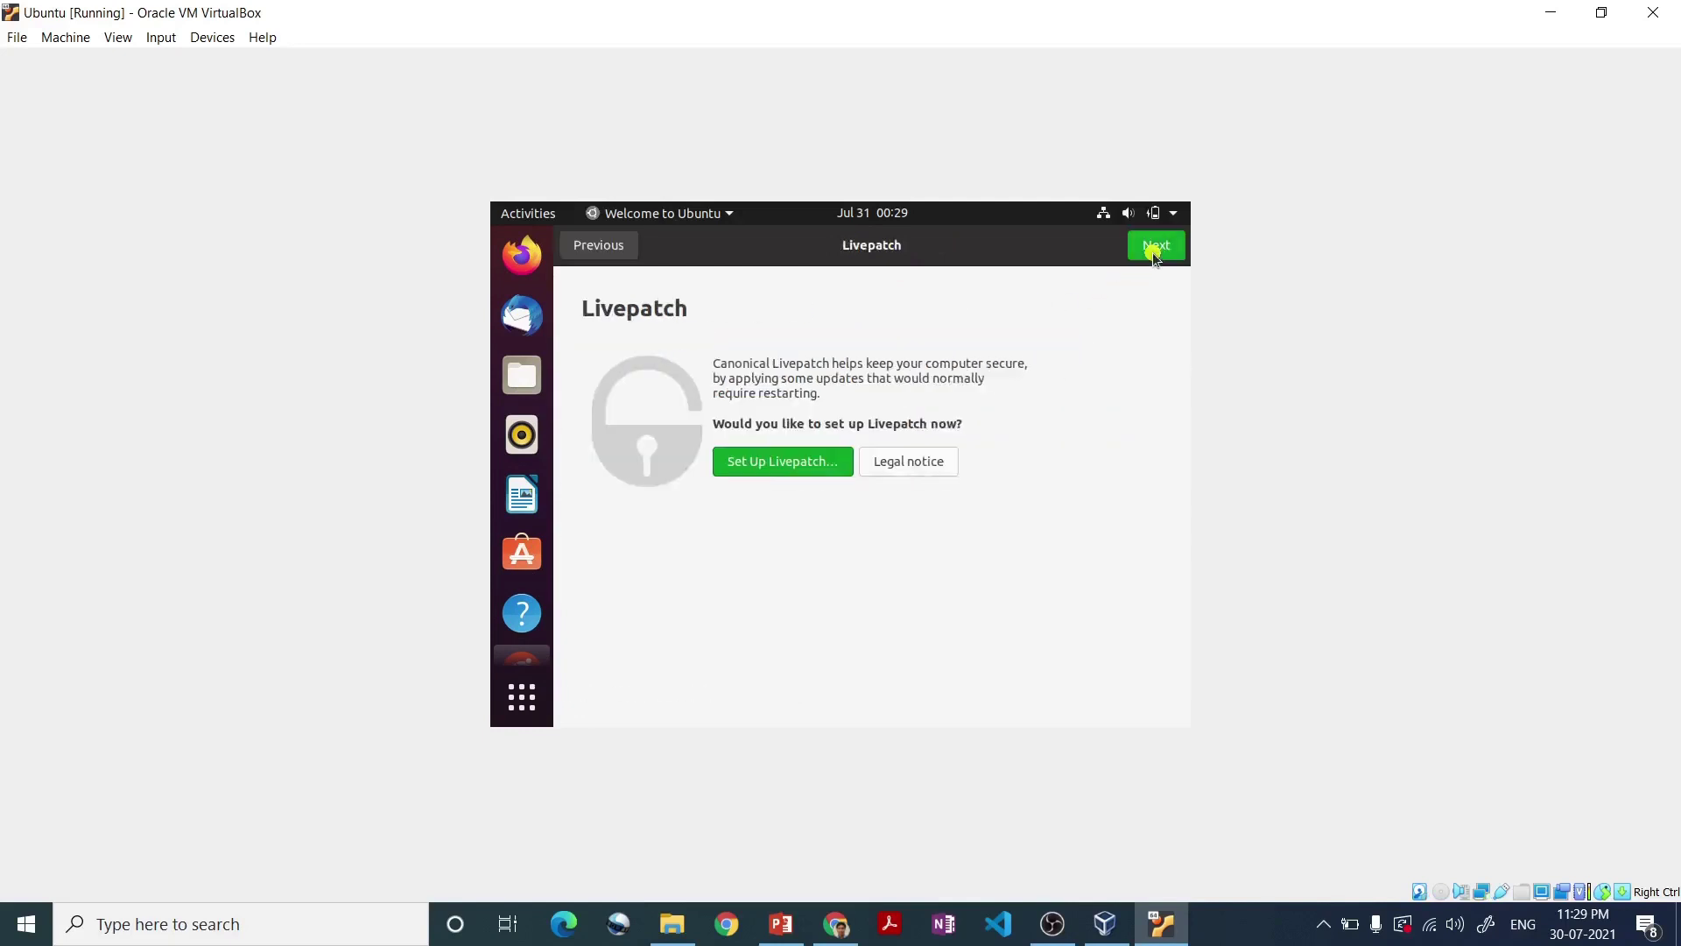
pyautogui.click(1154, 250)
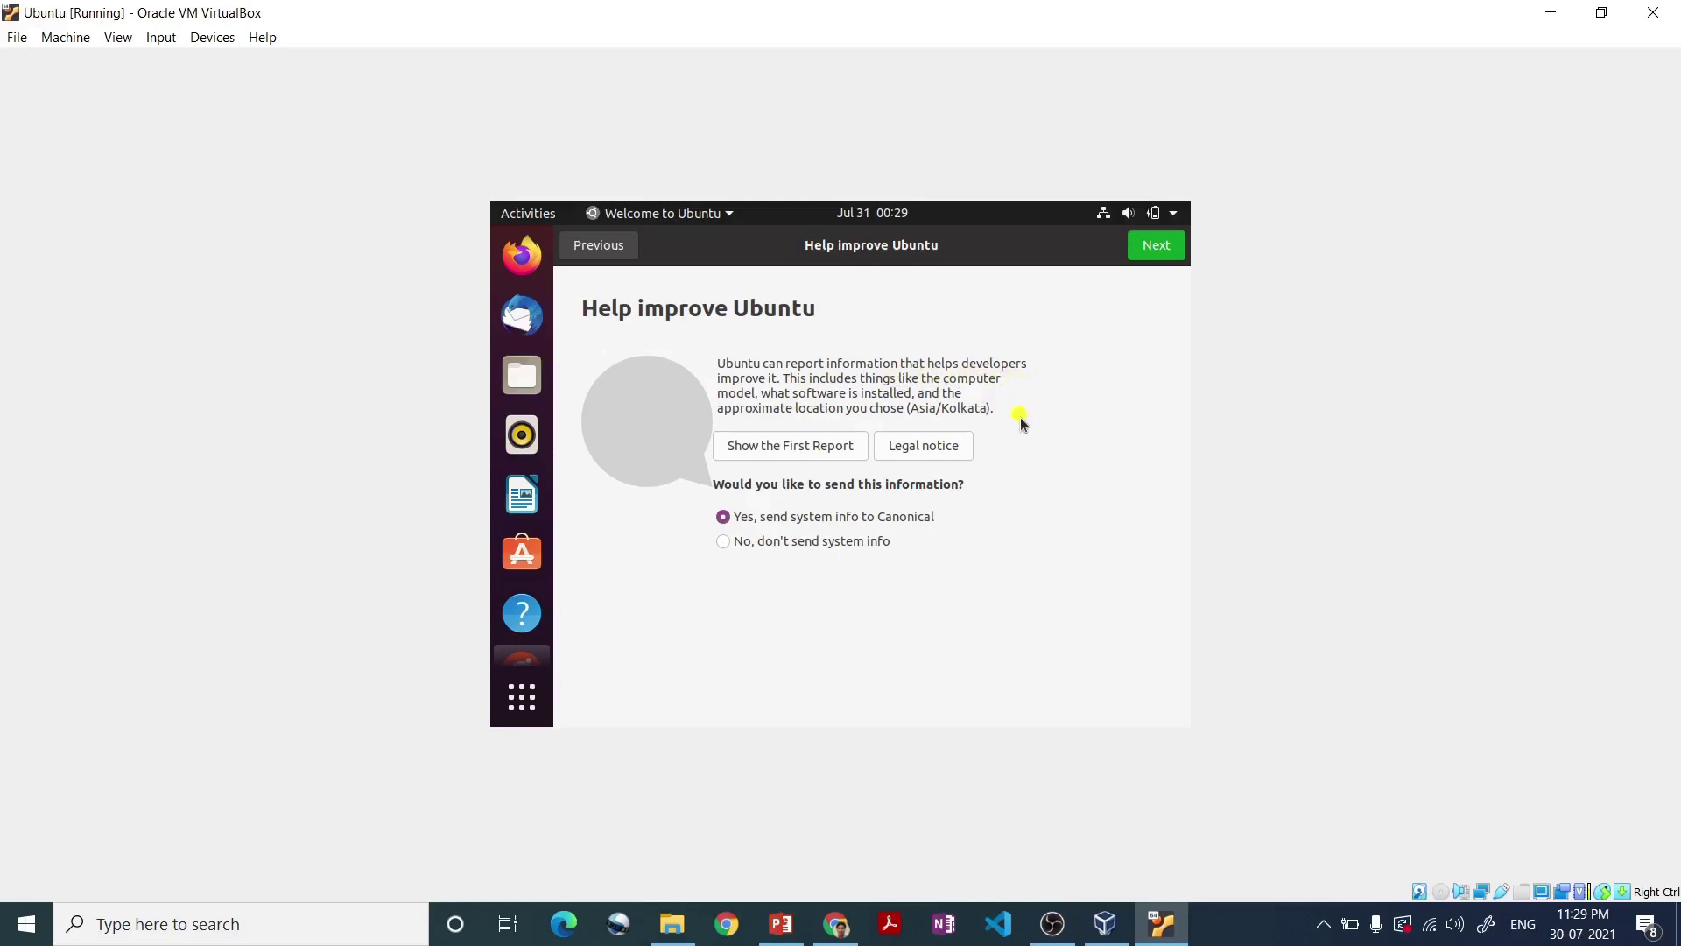
pyautogui.click(742, 543)
pyautogui.click(1145, 252)
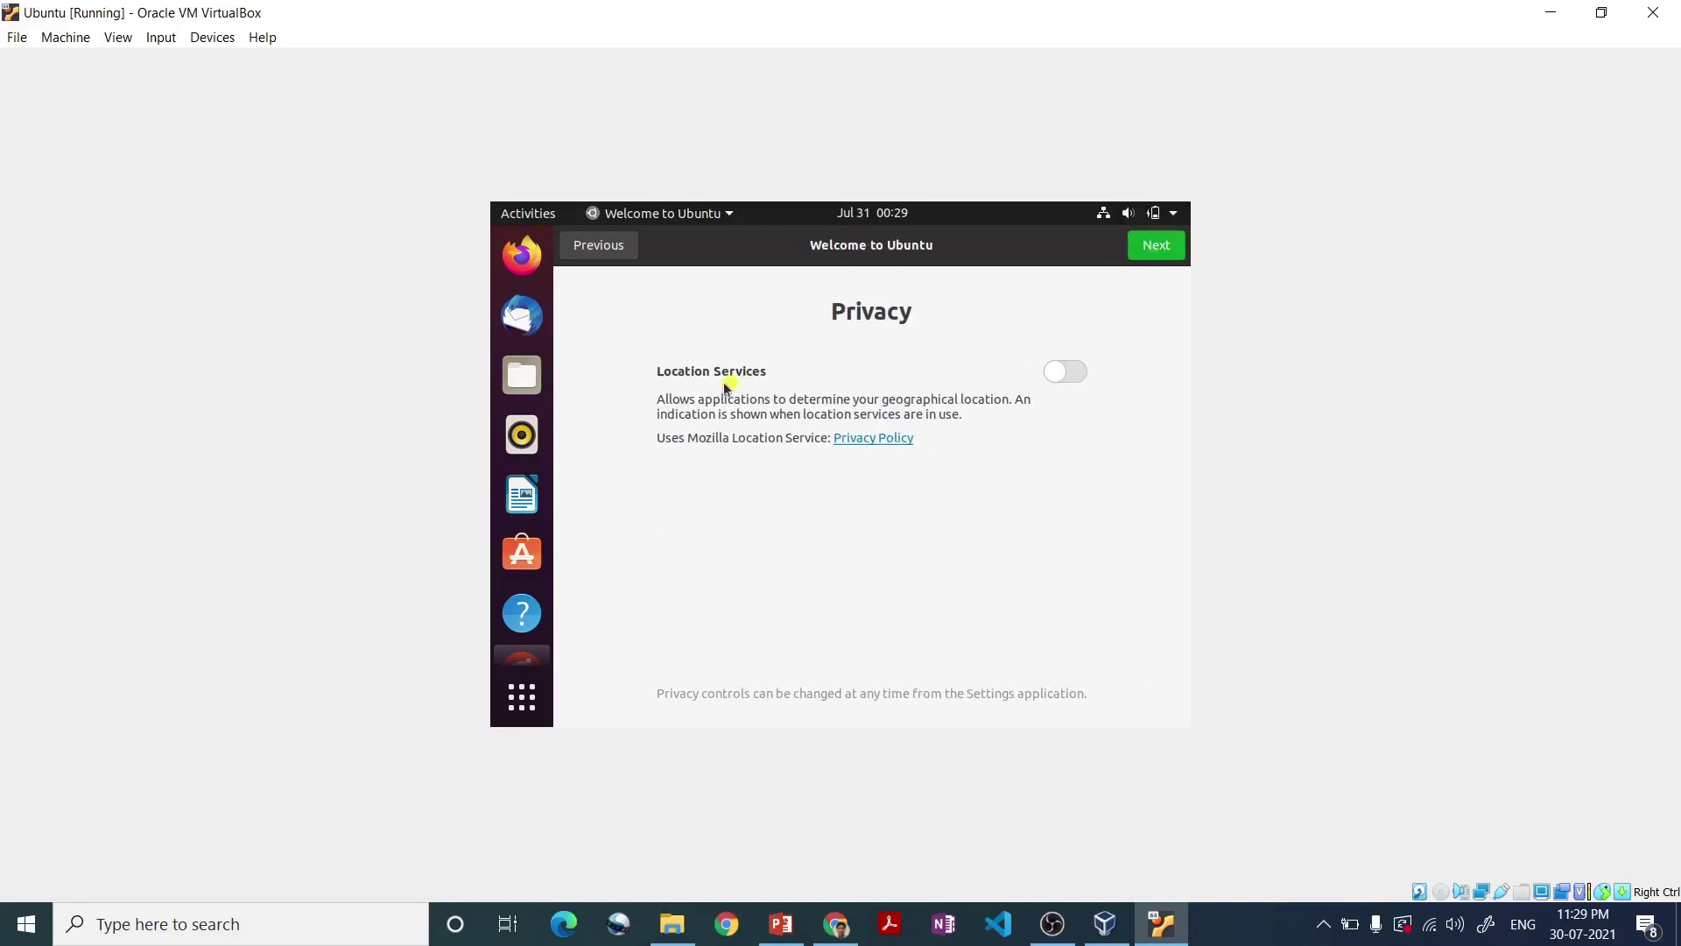
pyautogui.click(1147, 250)
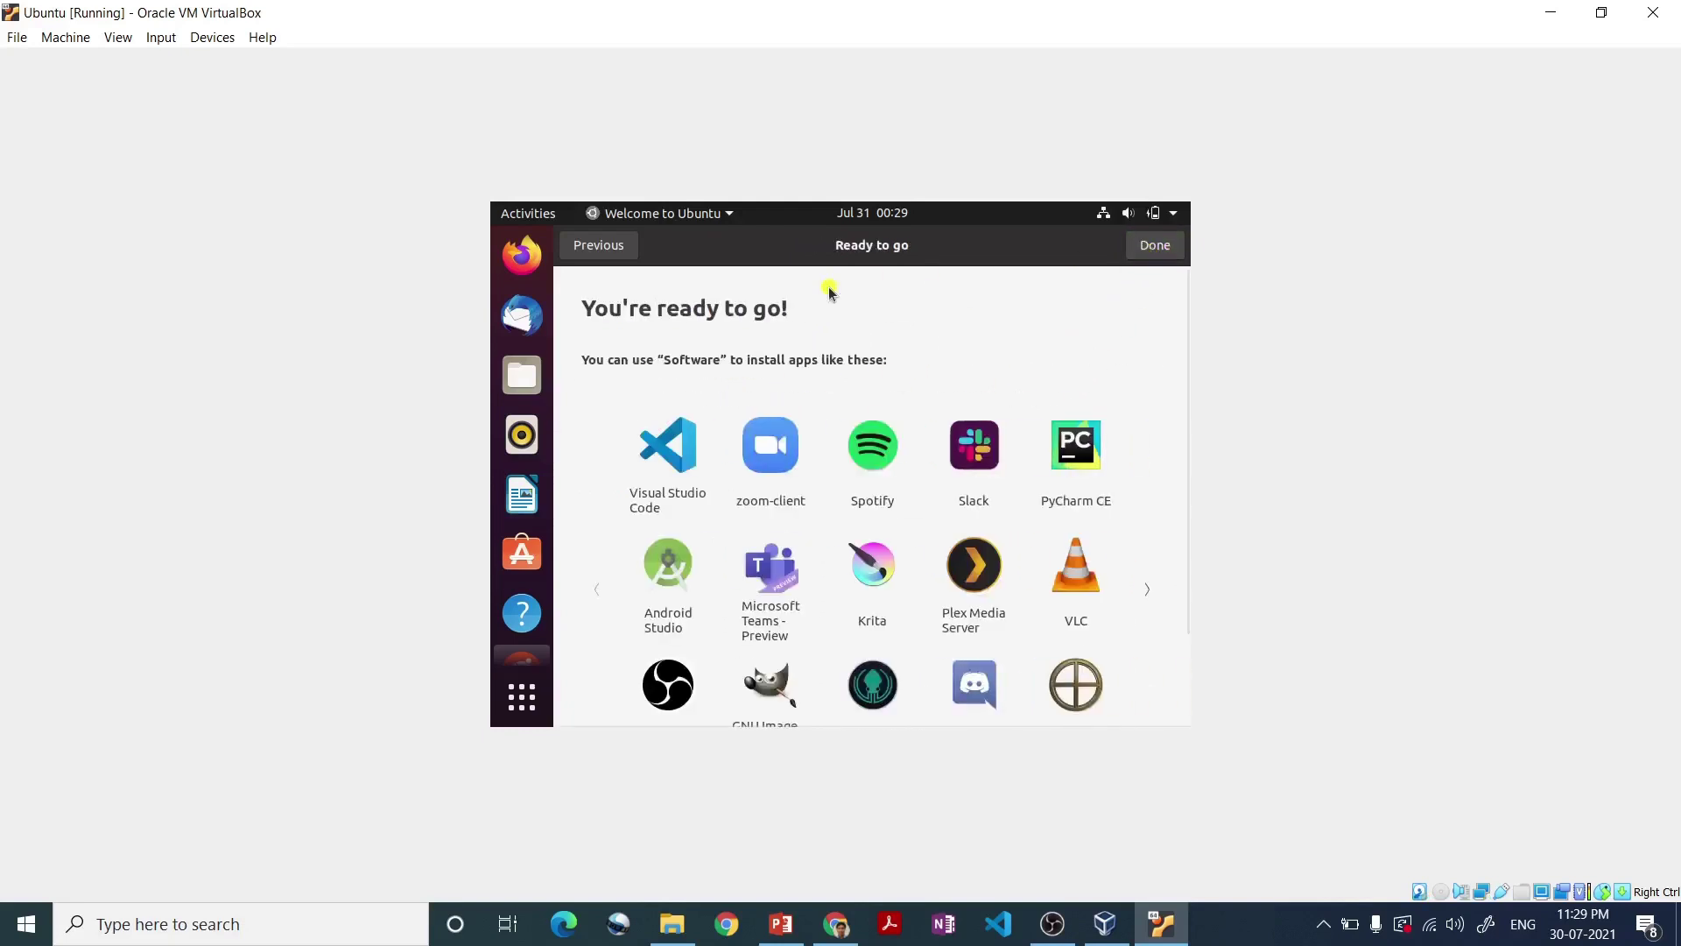
pyautogui.click(1146, 250)
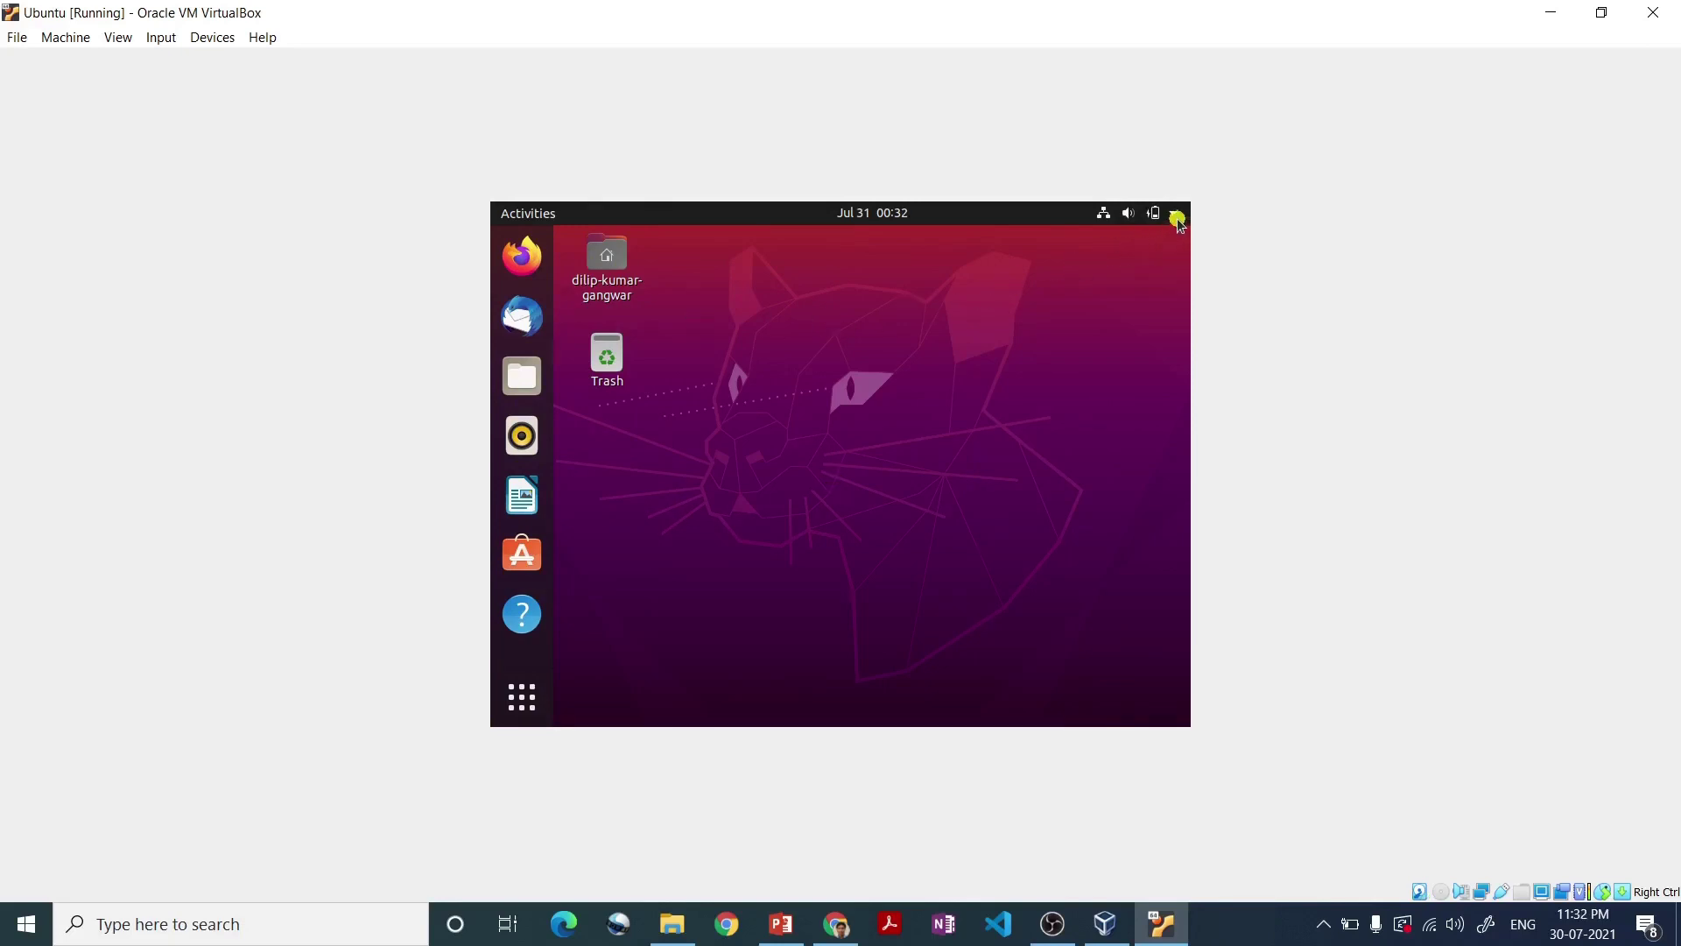
# - In the guest's Display settings, apply and keep a 1152 × 864 (4:3) resolution
pyautogui.click(1176, 217)
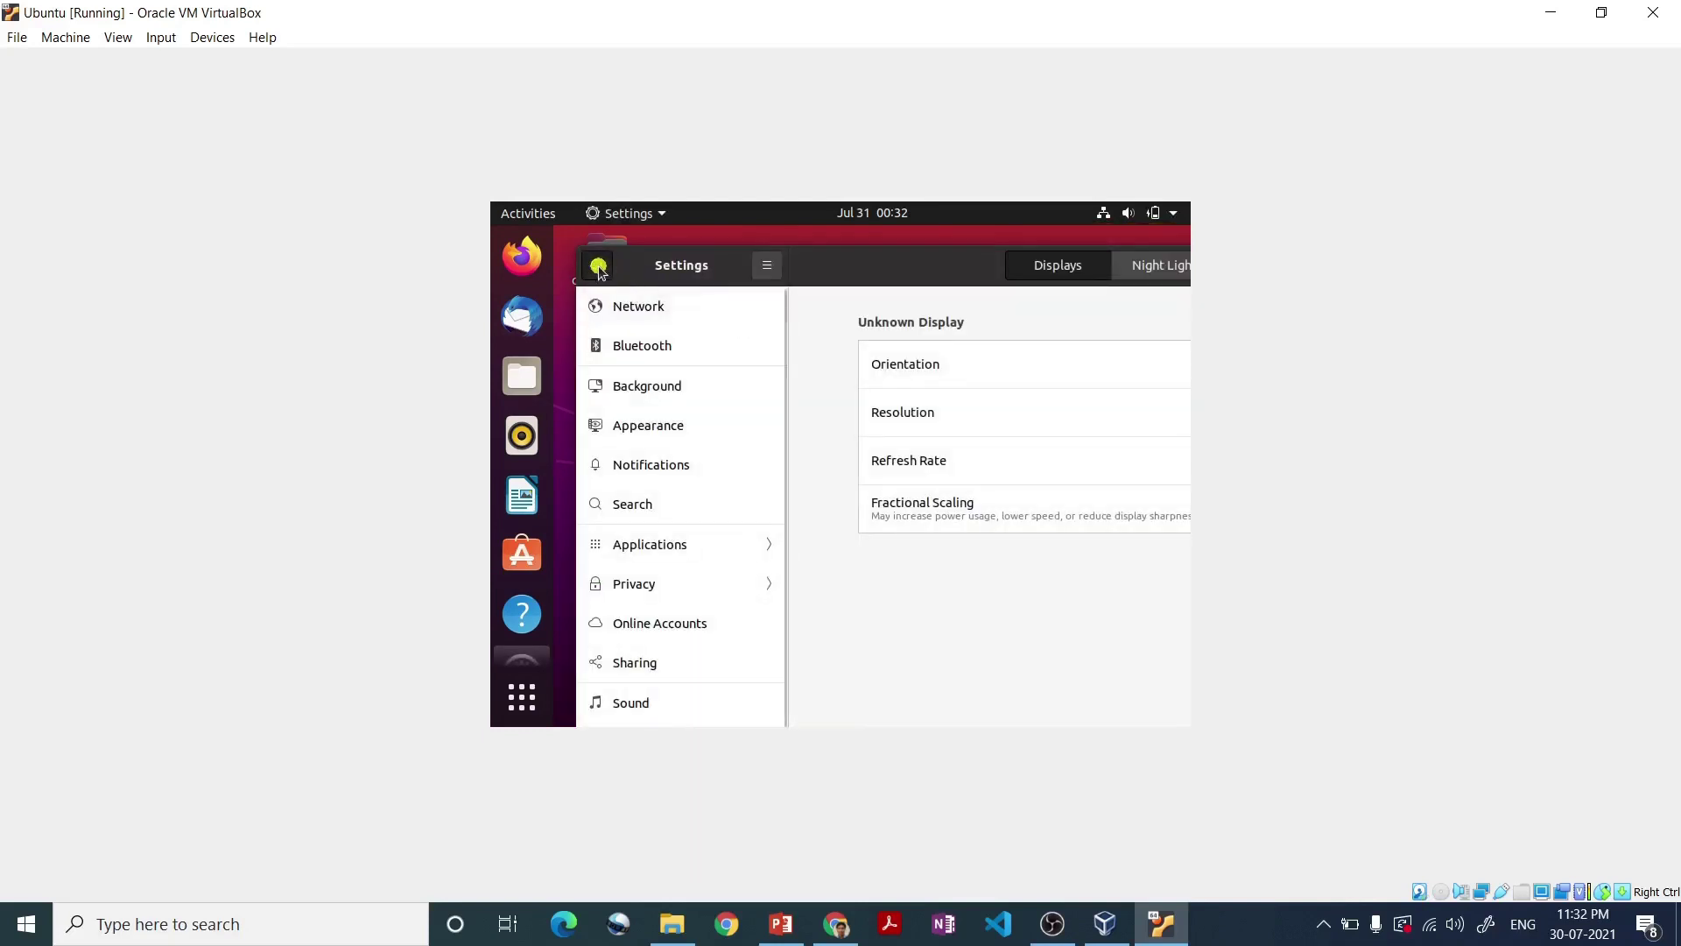
pyautogui.click(597, 266)
pyautogui.write('display')
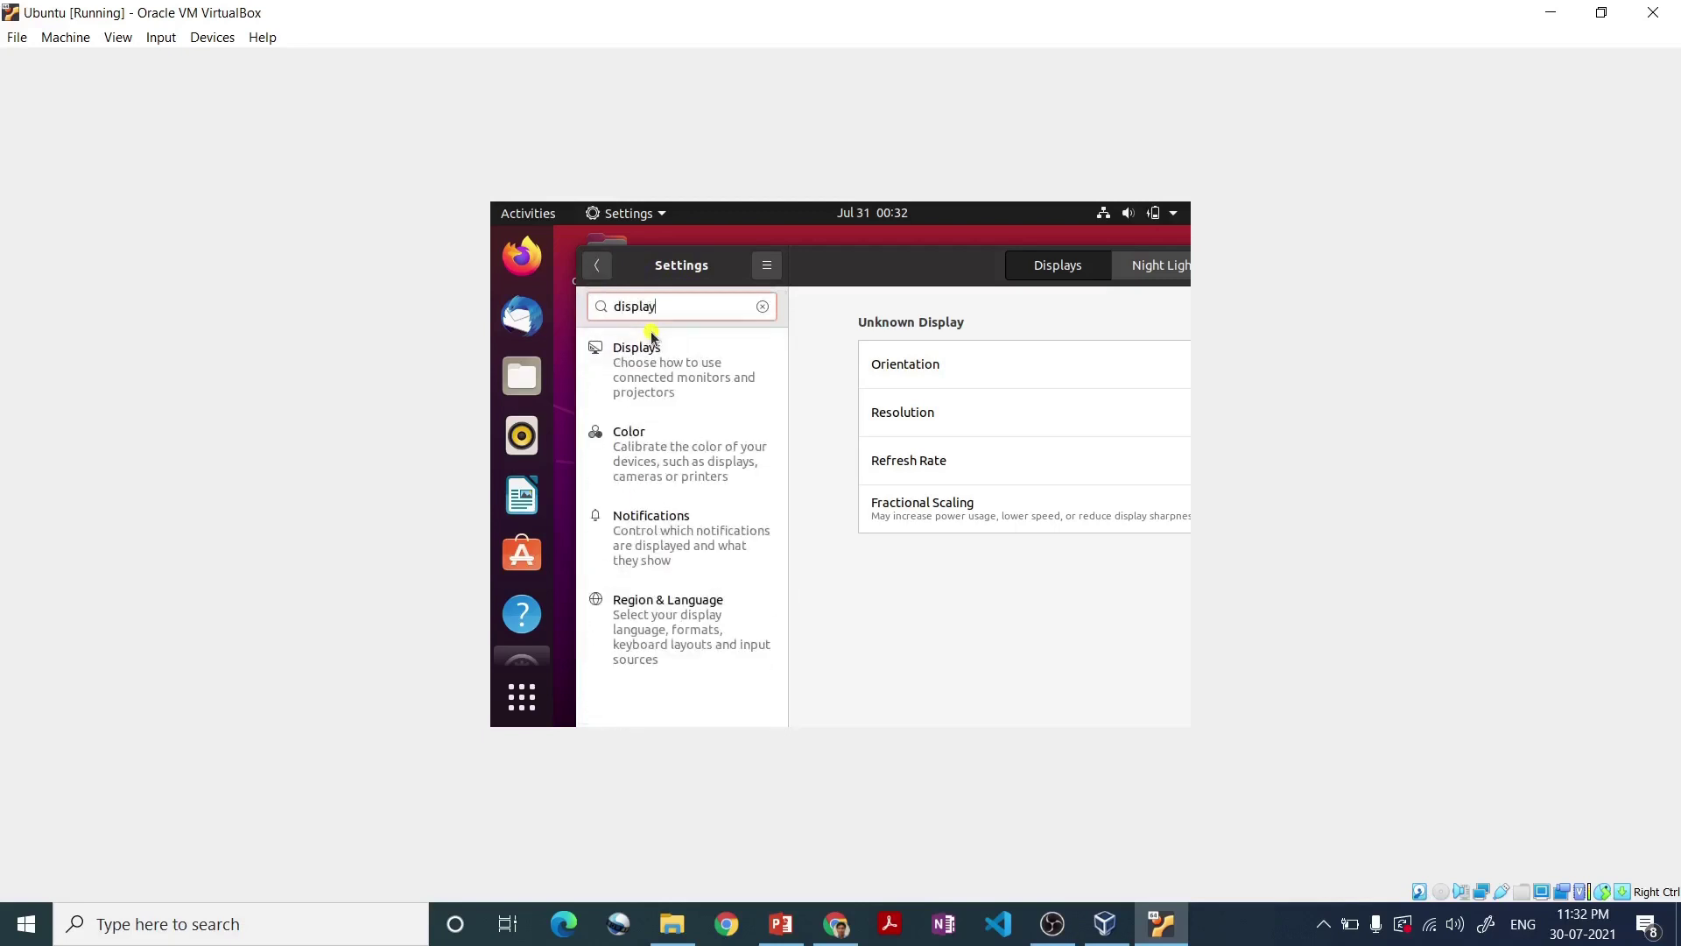
pyautogui.click(661, 374)
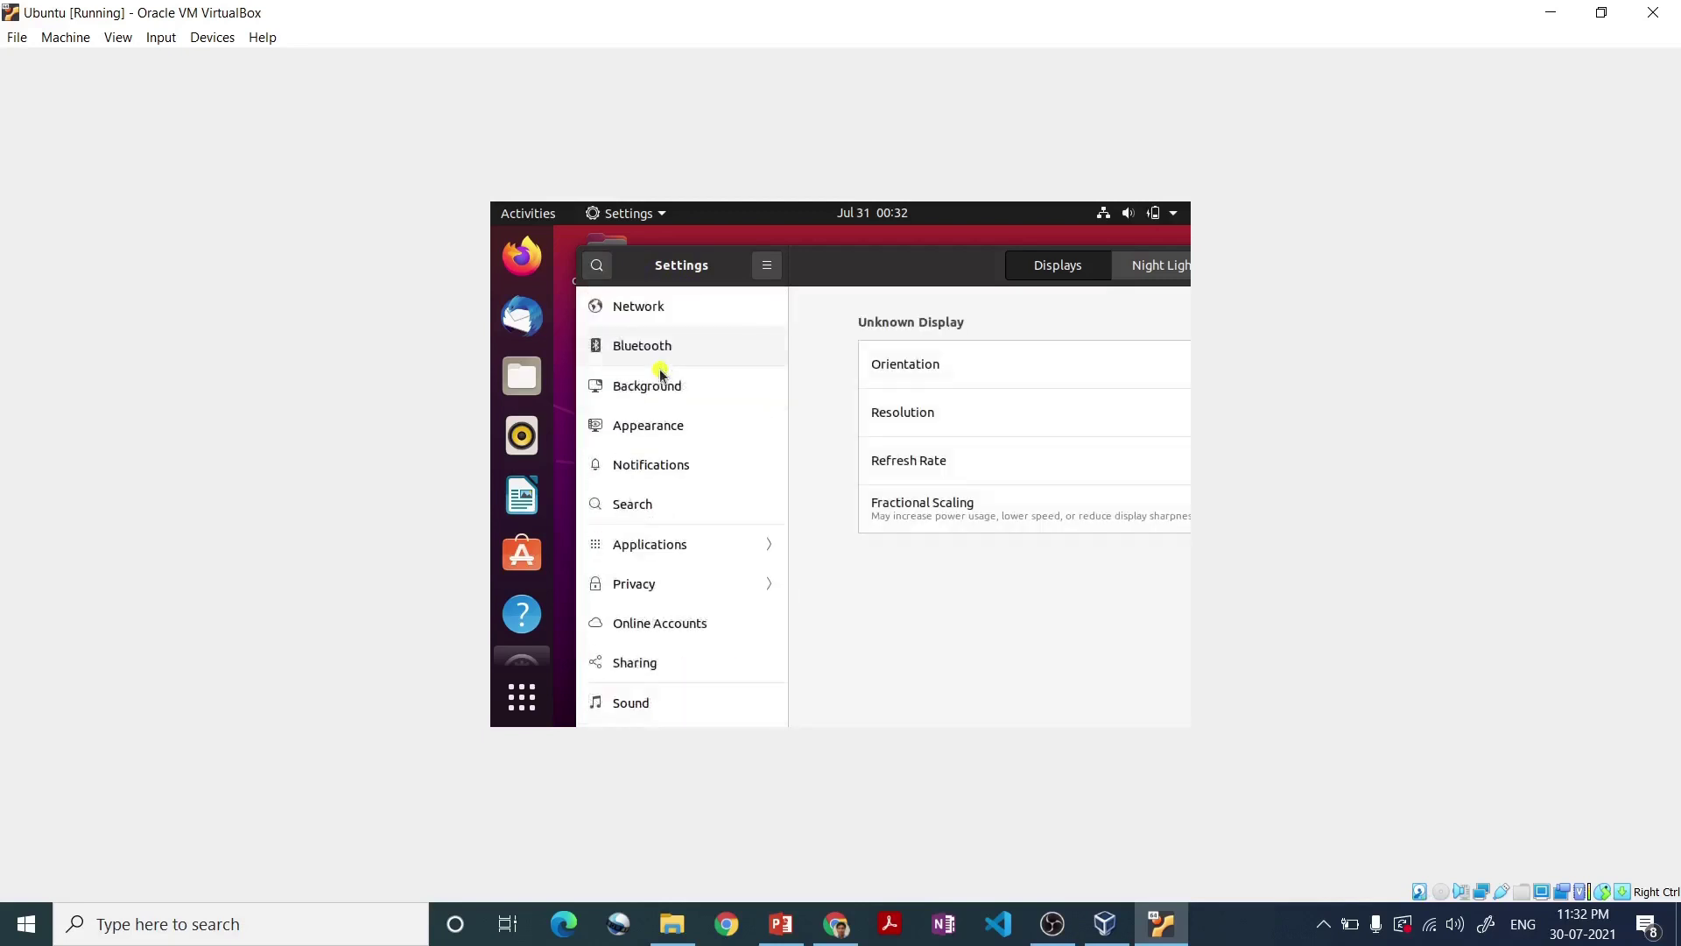
pyautogui.moveTo(908, 263); pyautogui.dragTo(641, 255)
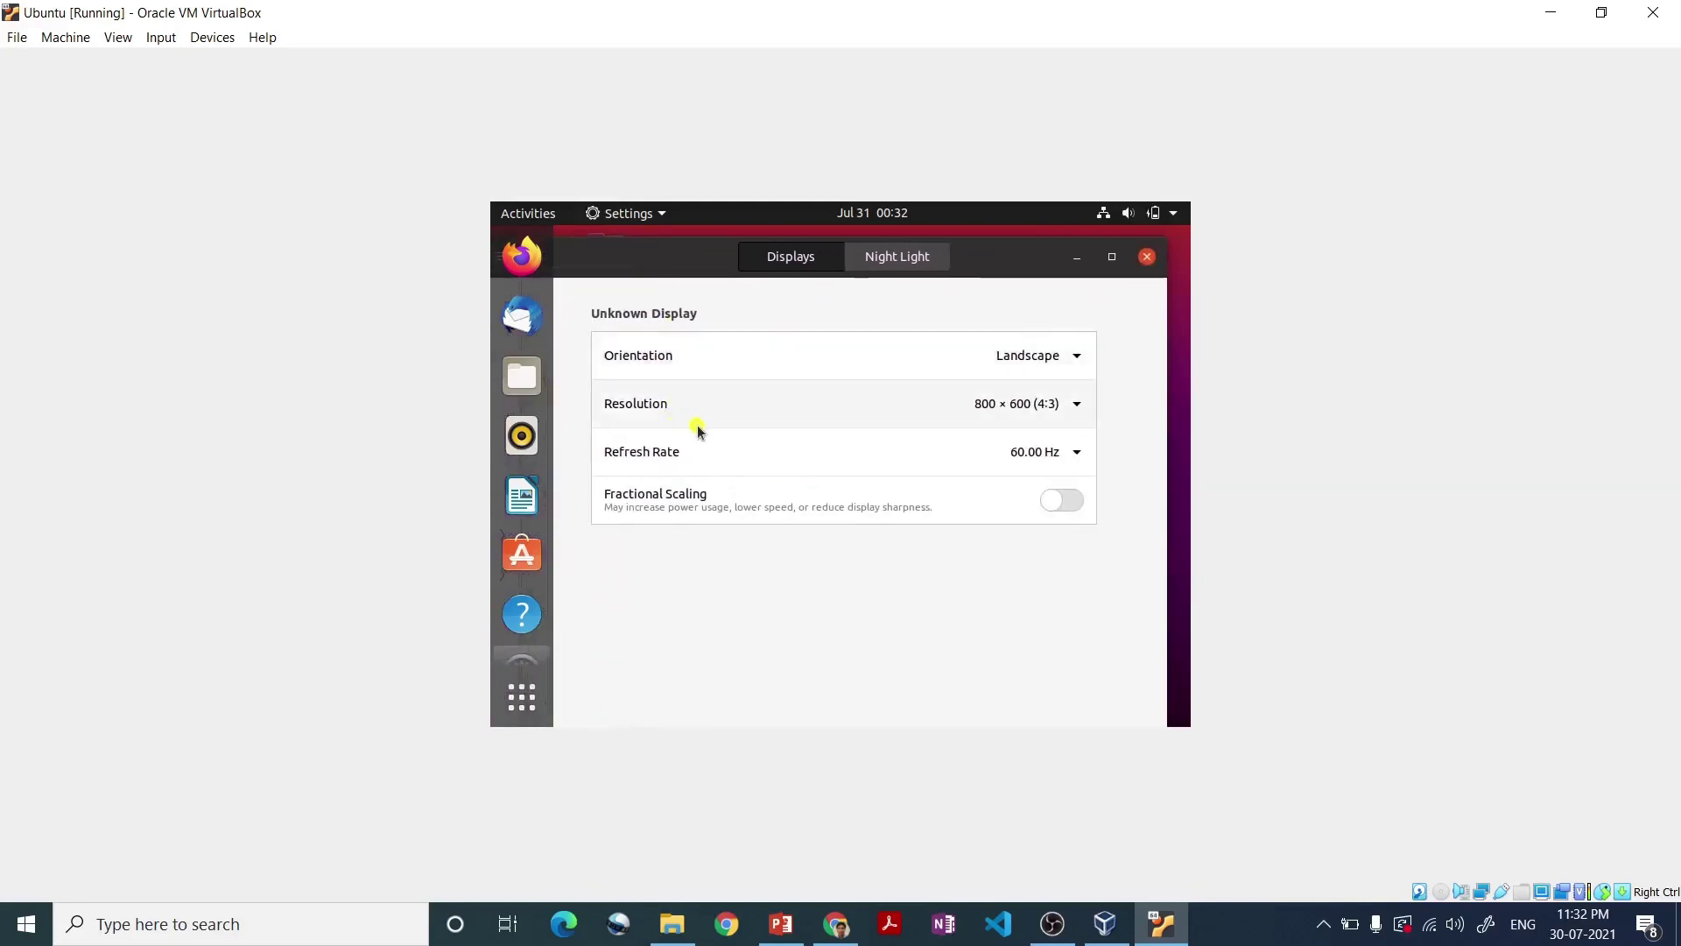
pyautogui.click(1062, 408)
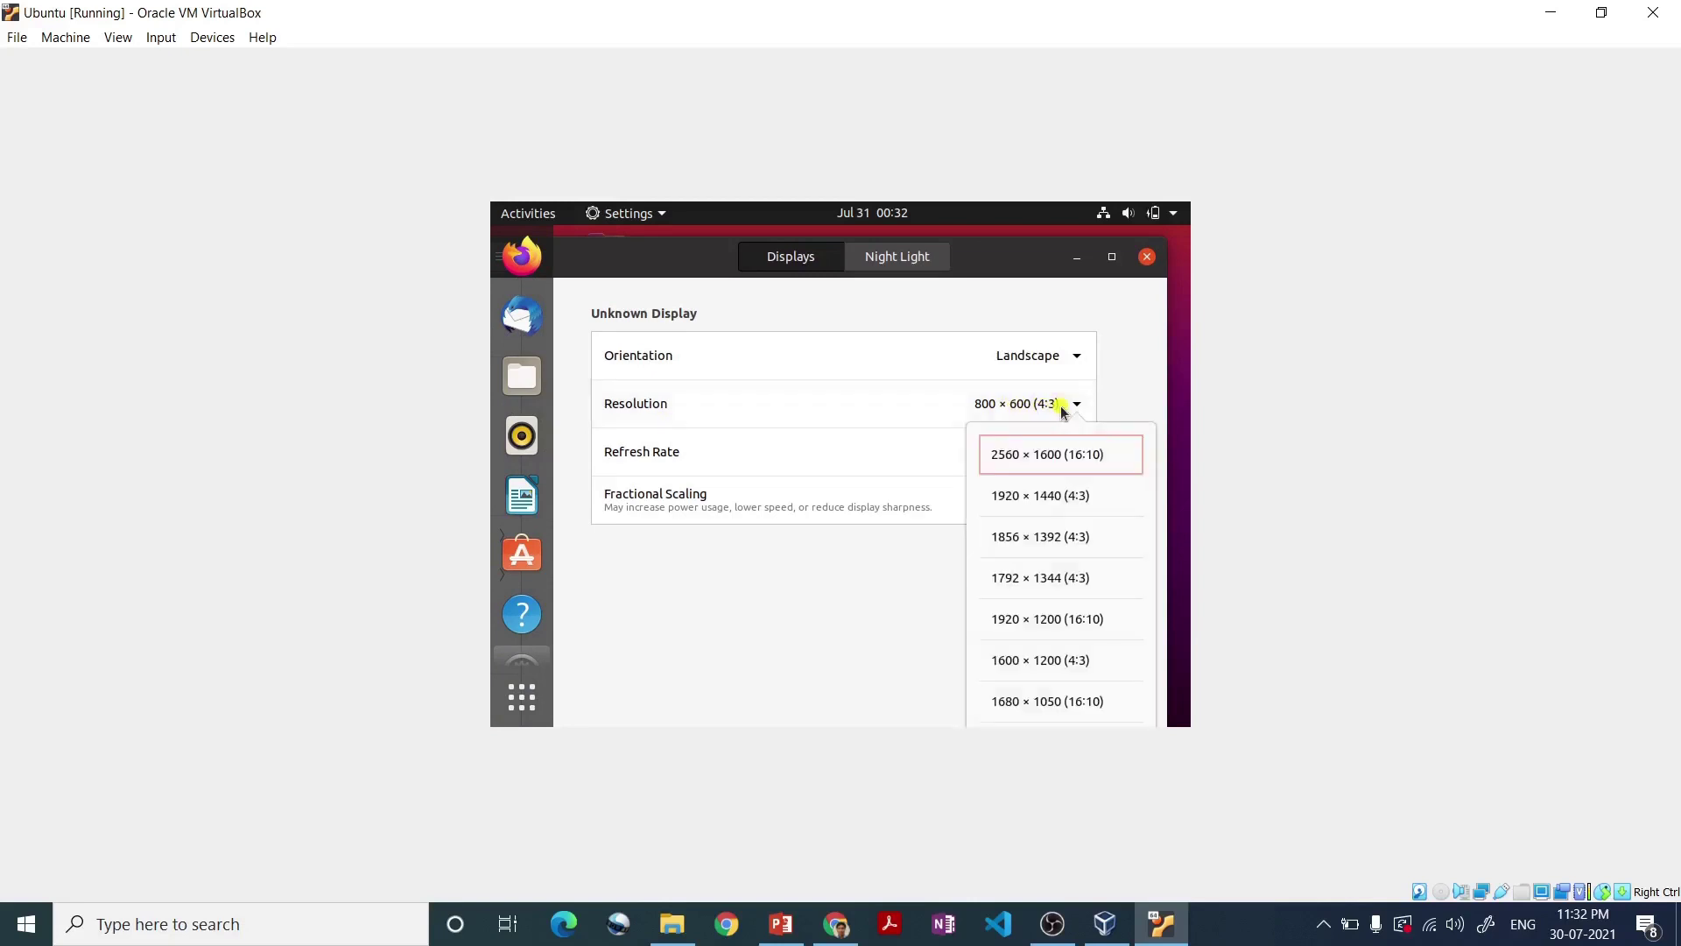
pyautogui.moveTo(1151, 525); pyautogui.dragTo(1144, 722)
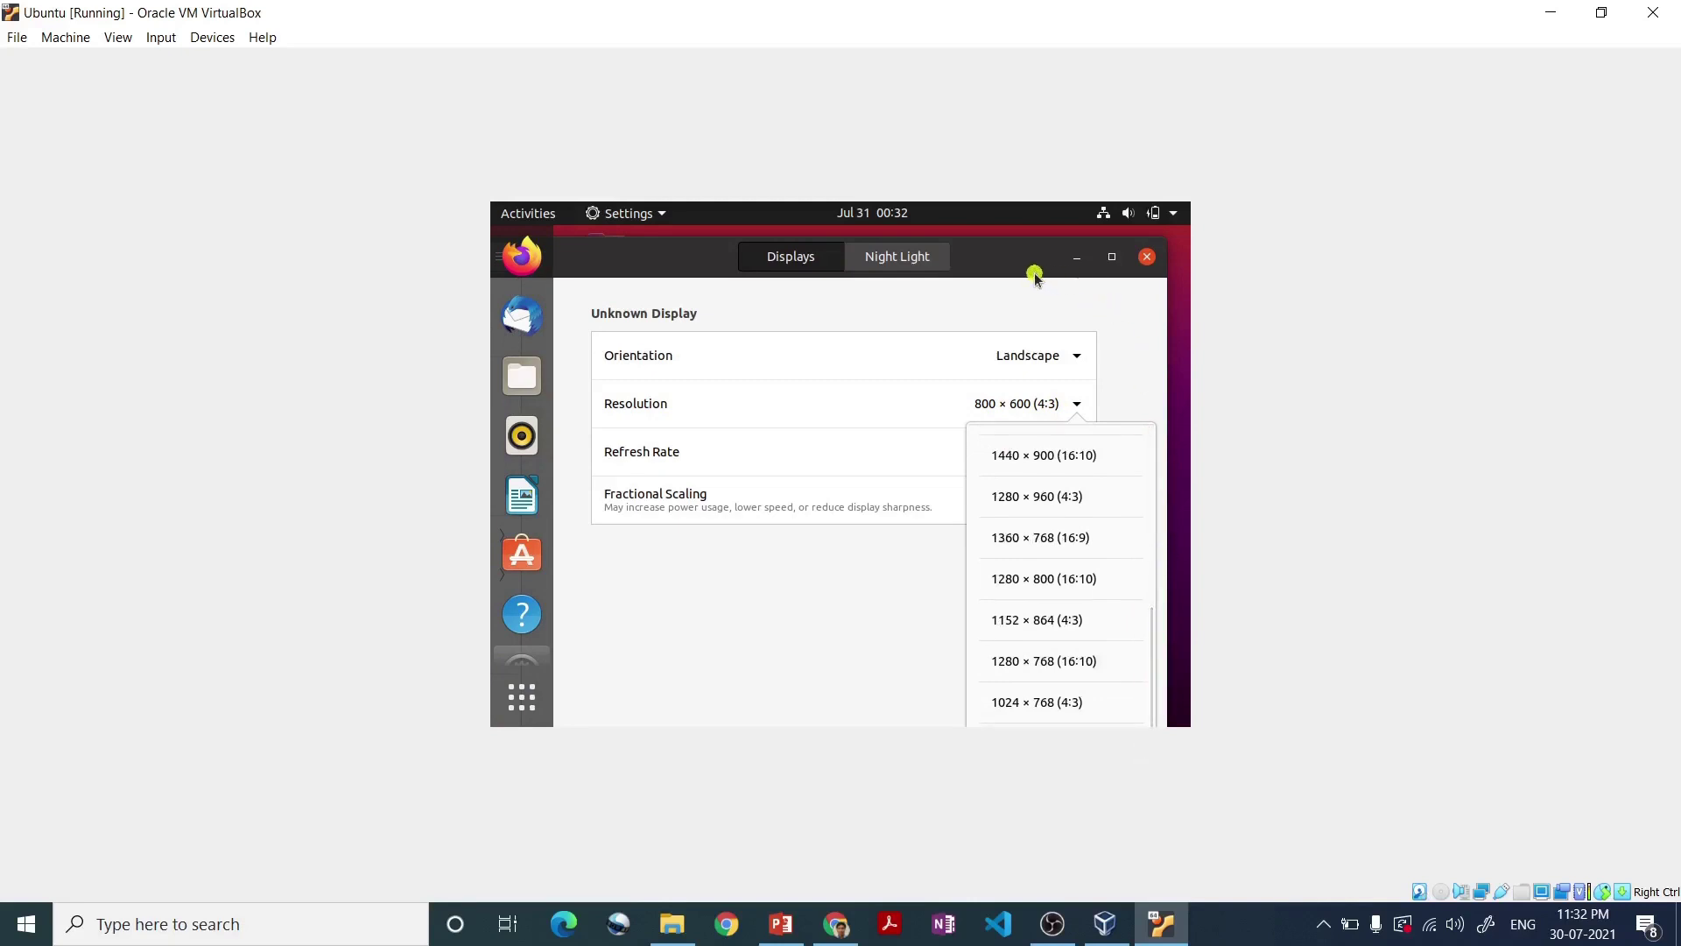
pyautogui.moveTo(1026, 267); pyautogui.dragTo(1024, 146)
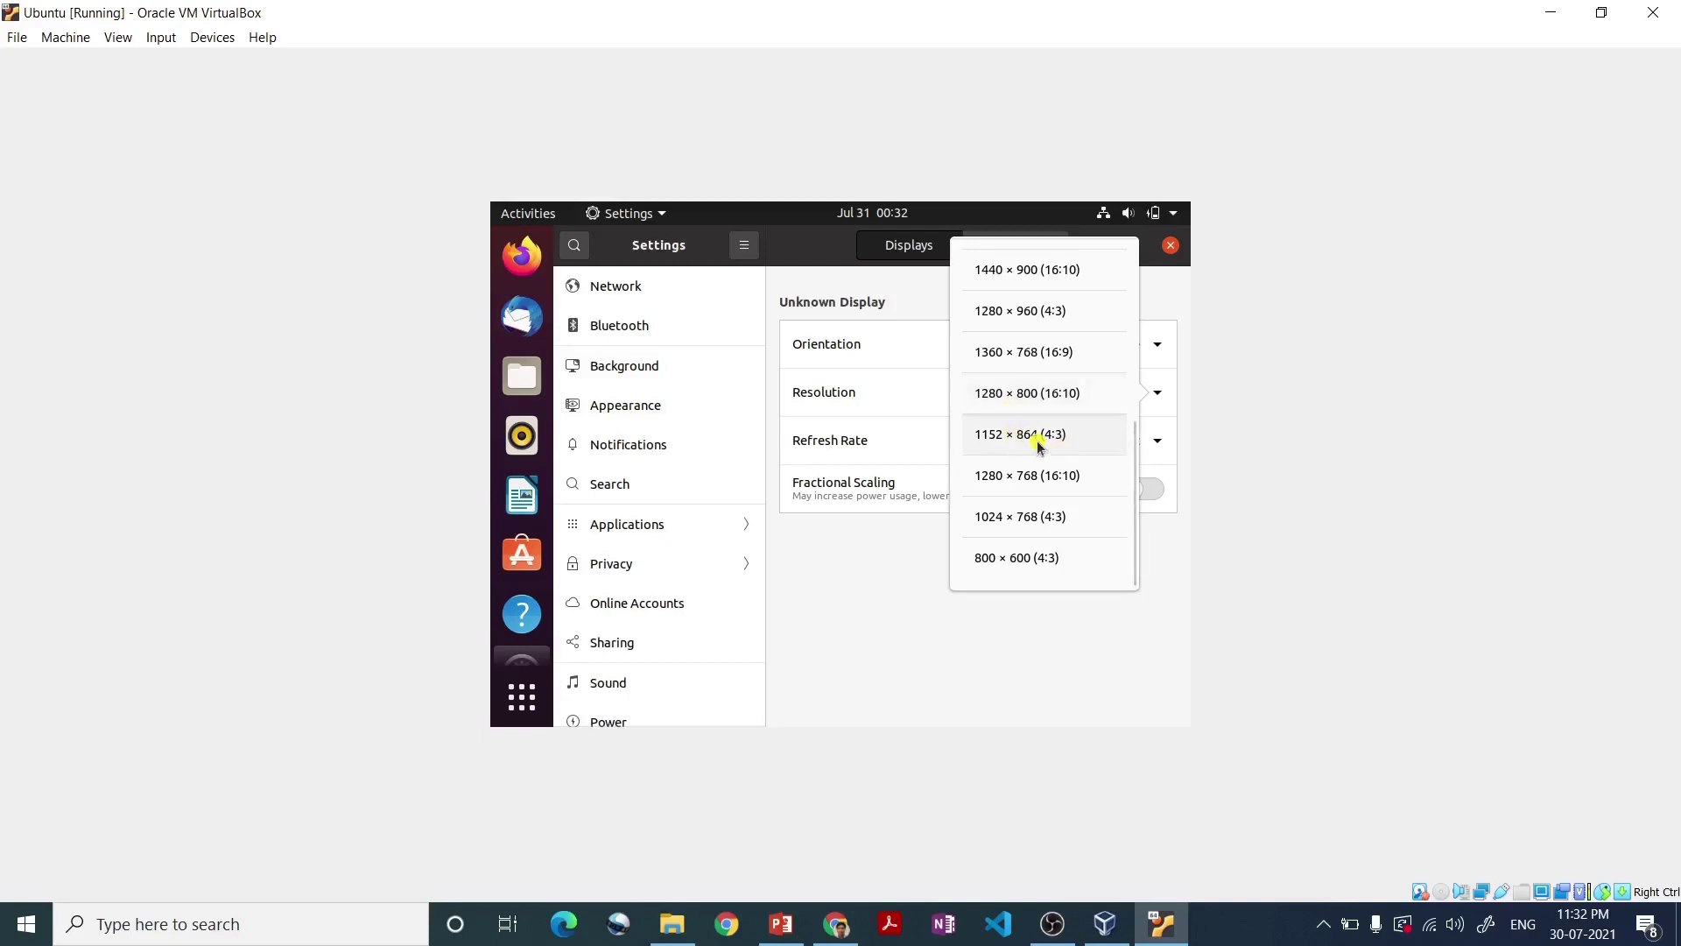
pyautogui.click(1015, 441)
pyautogui.click(1145, 246)
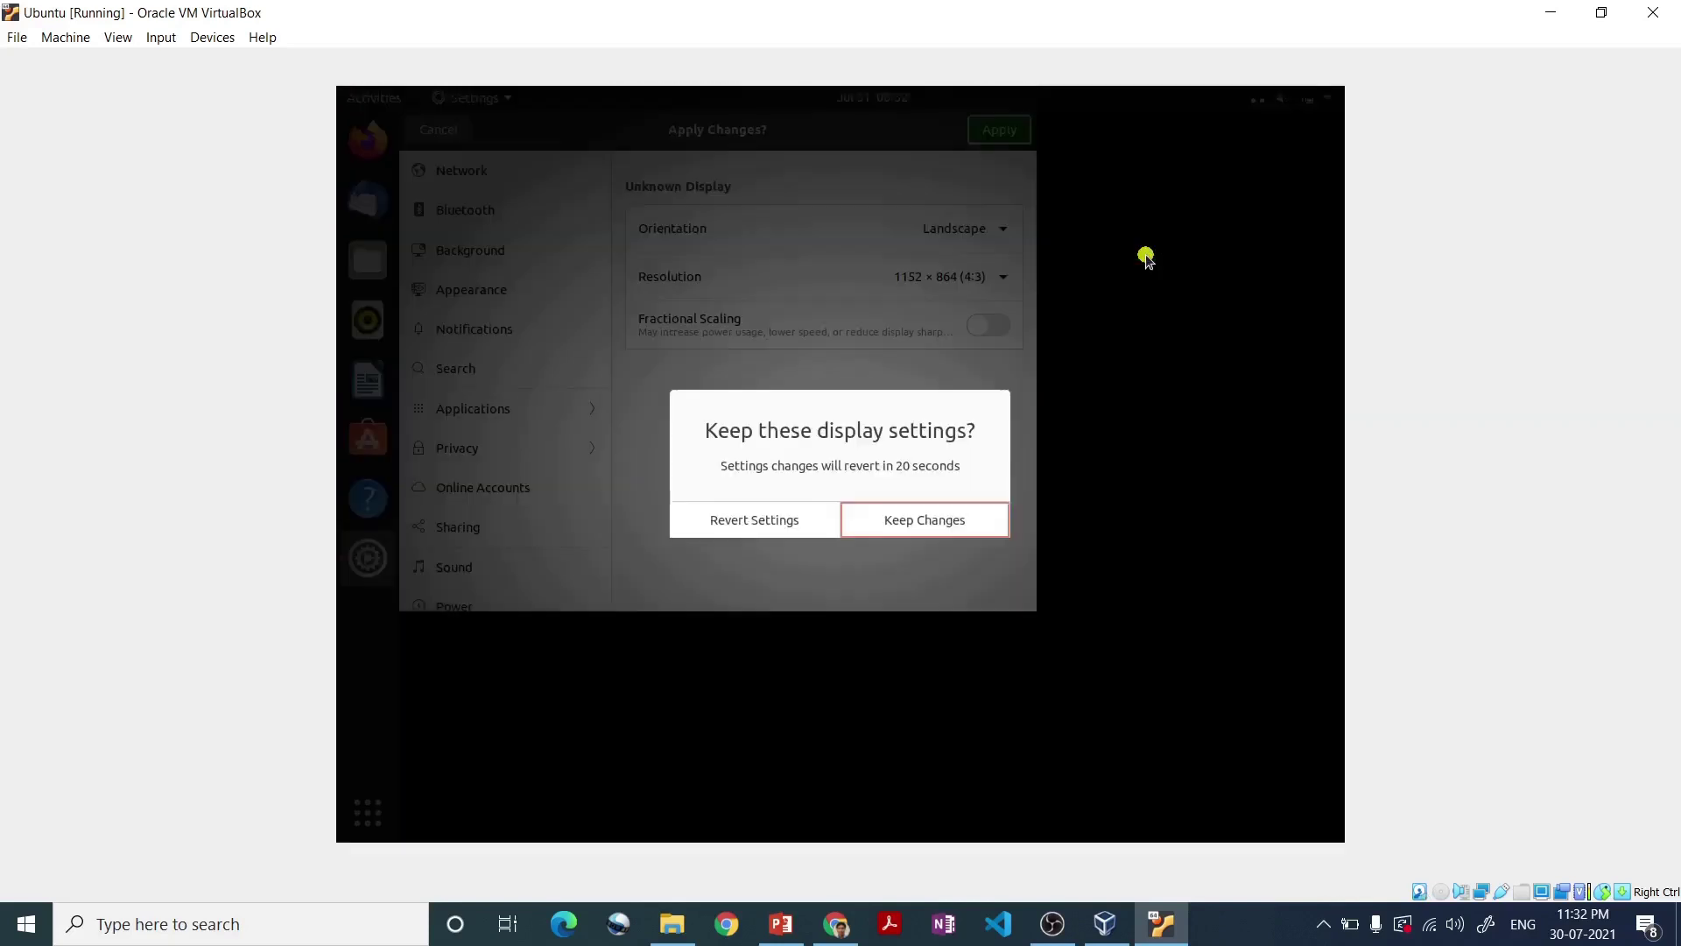
pyautogui.click(941, 524)
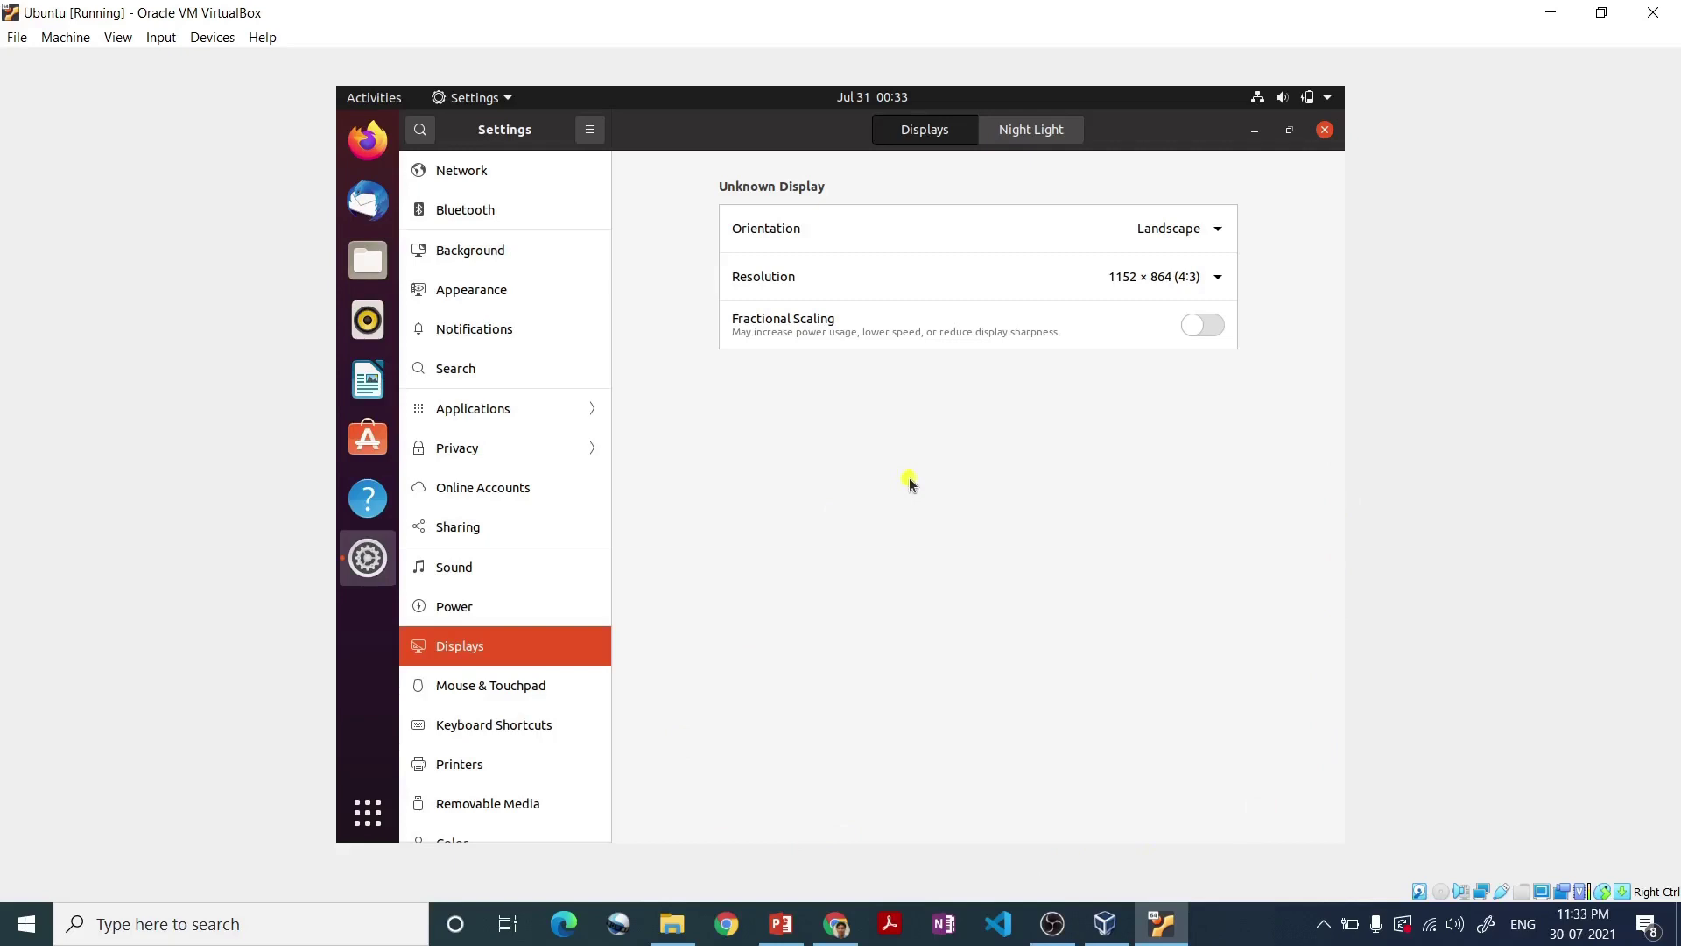
# - Change the resolution to 1280 × 800 (16:10) and keep it
pyautogui.click(1167, 282)
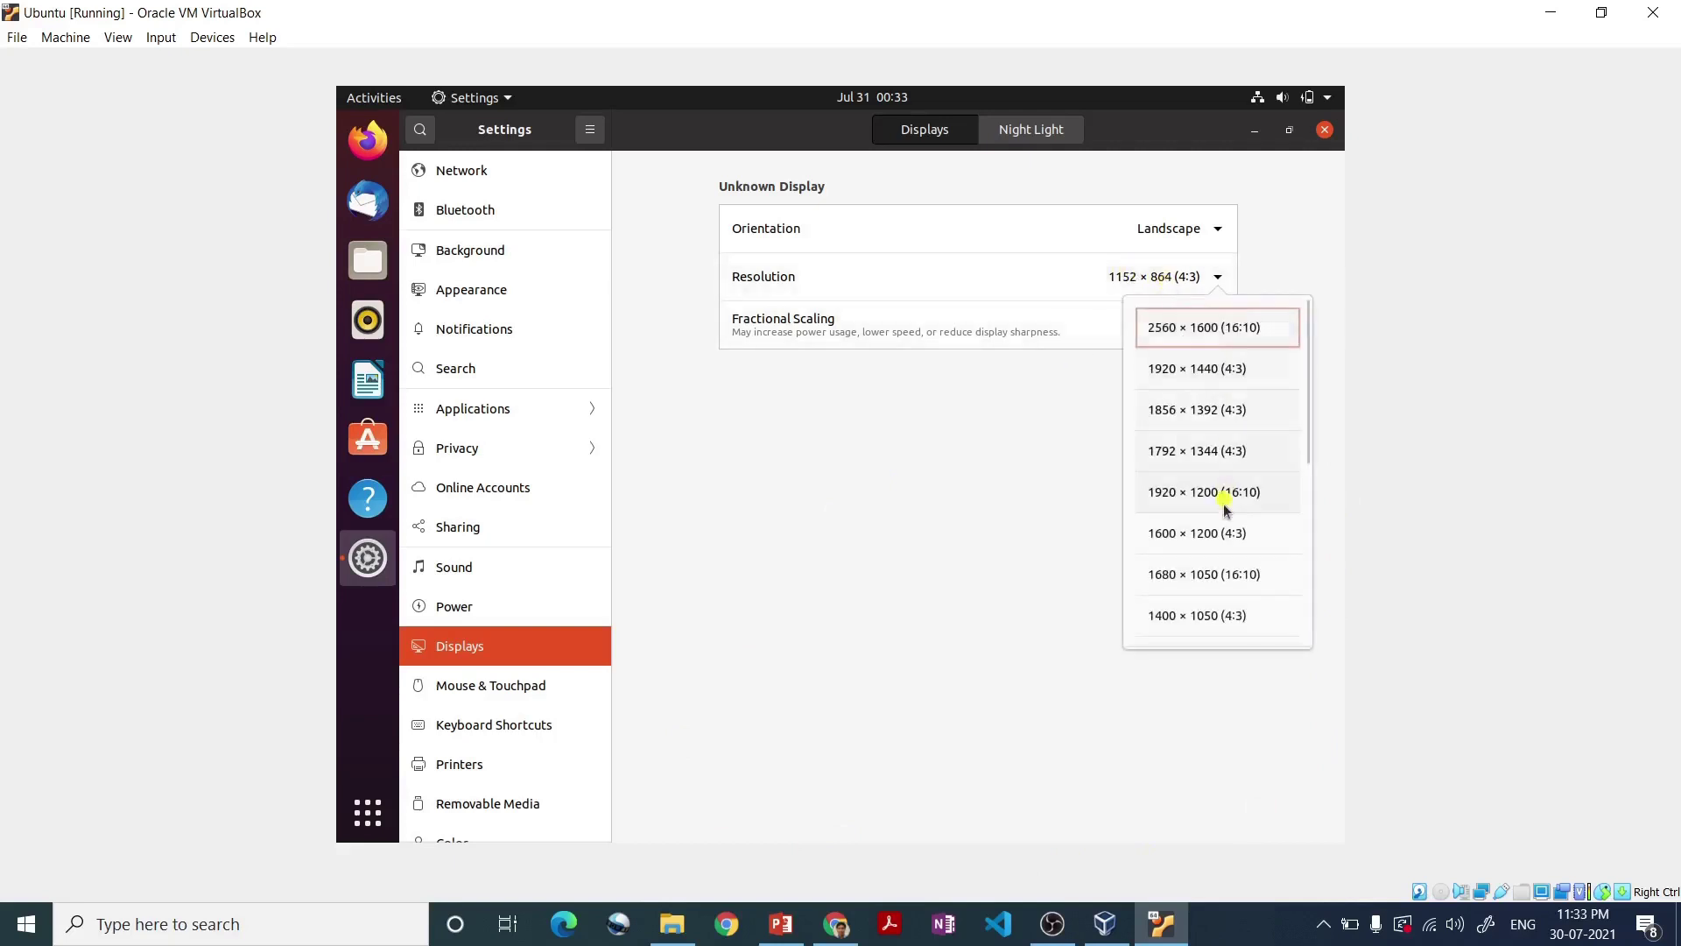
pyautogui.click(1304, 506)
pyautogui.moveTo(1305, 506); pyautogui.dragTo(1310, 559)
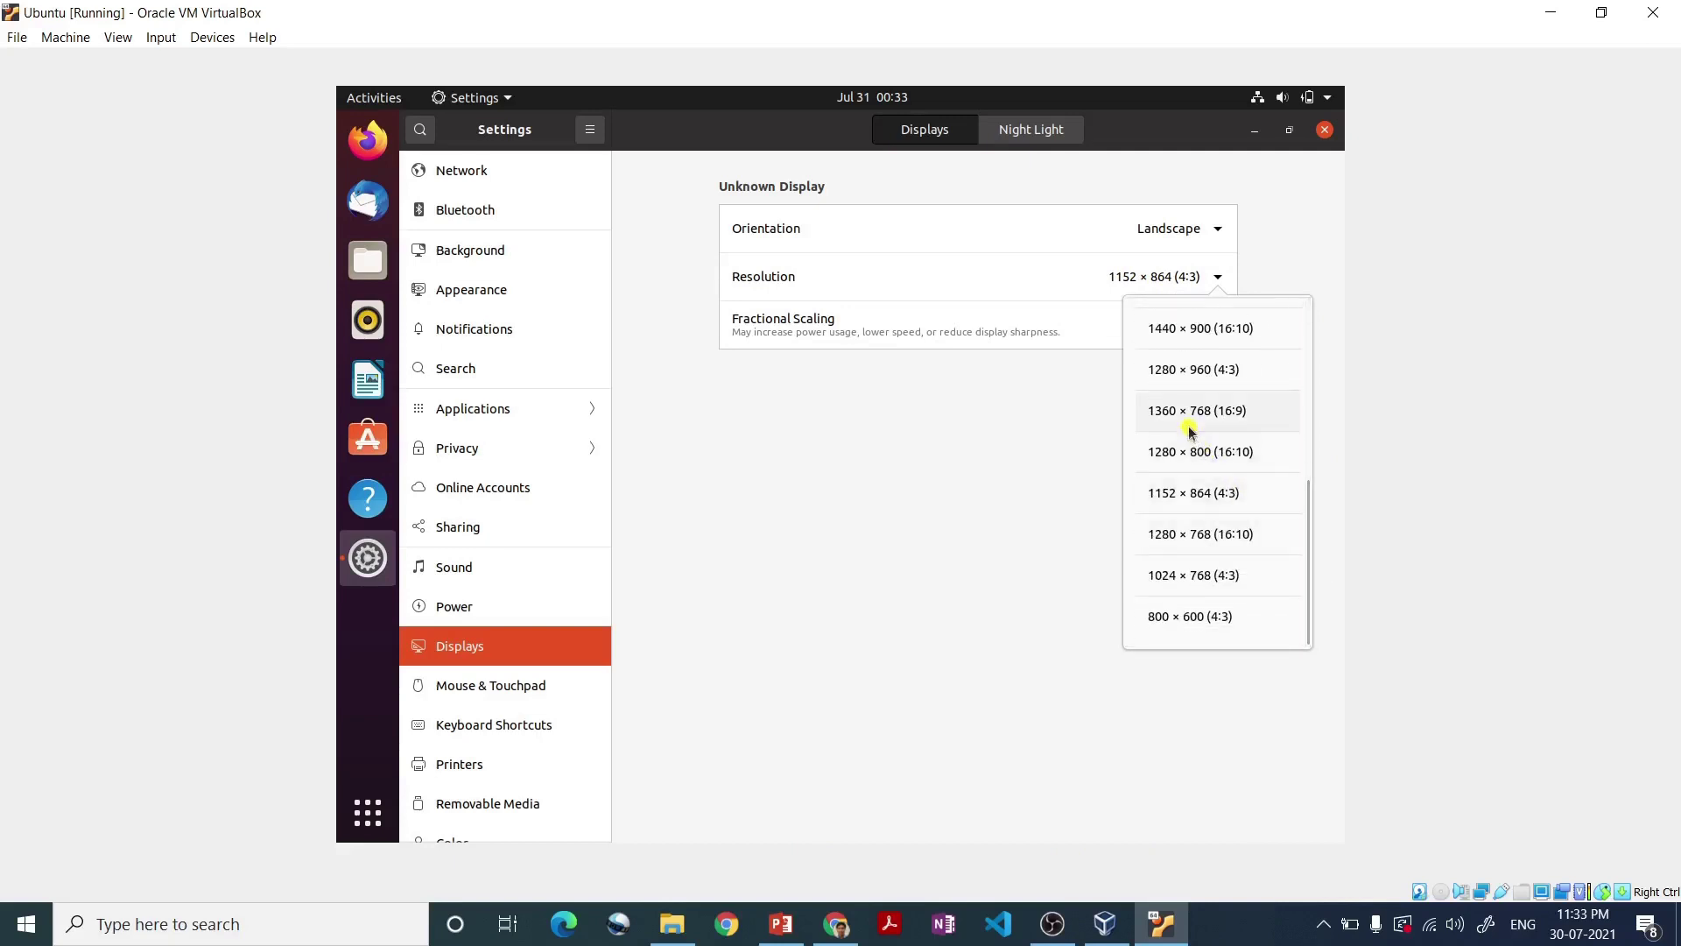
pyautogui.click(1195, 450)
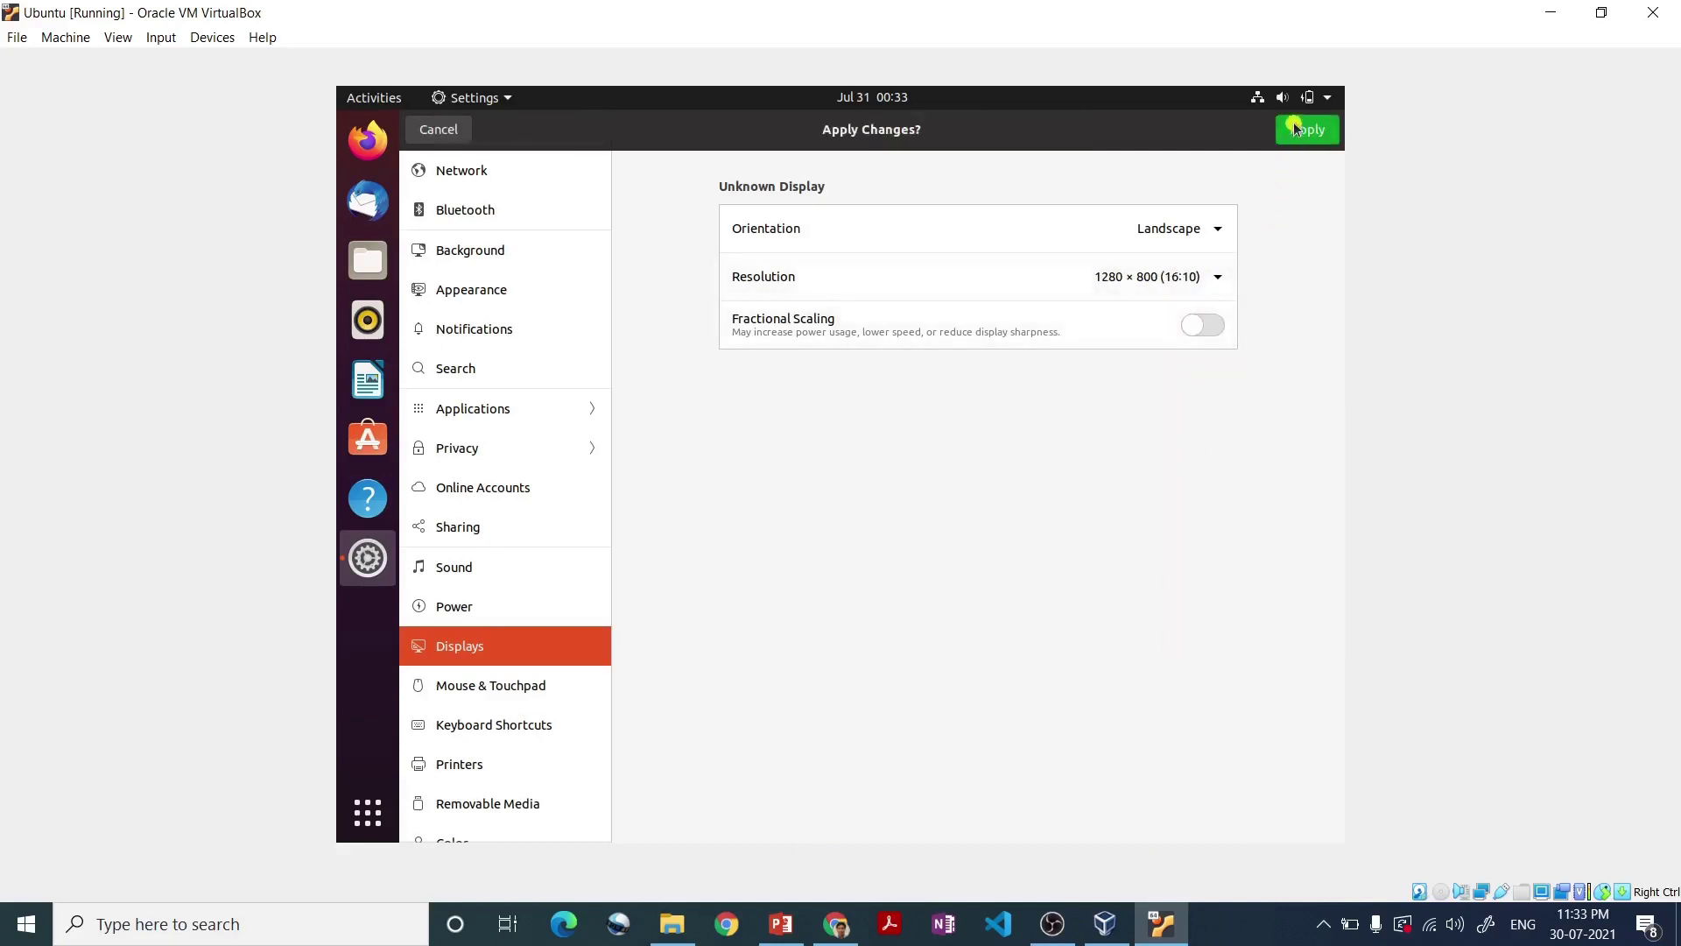
pyautogui.click(1294, 131)
pyautogui.click(973, 515)
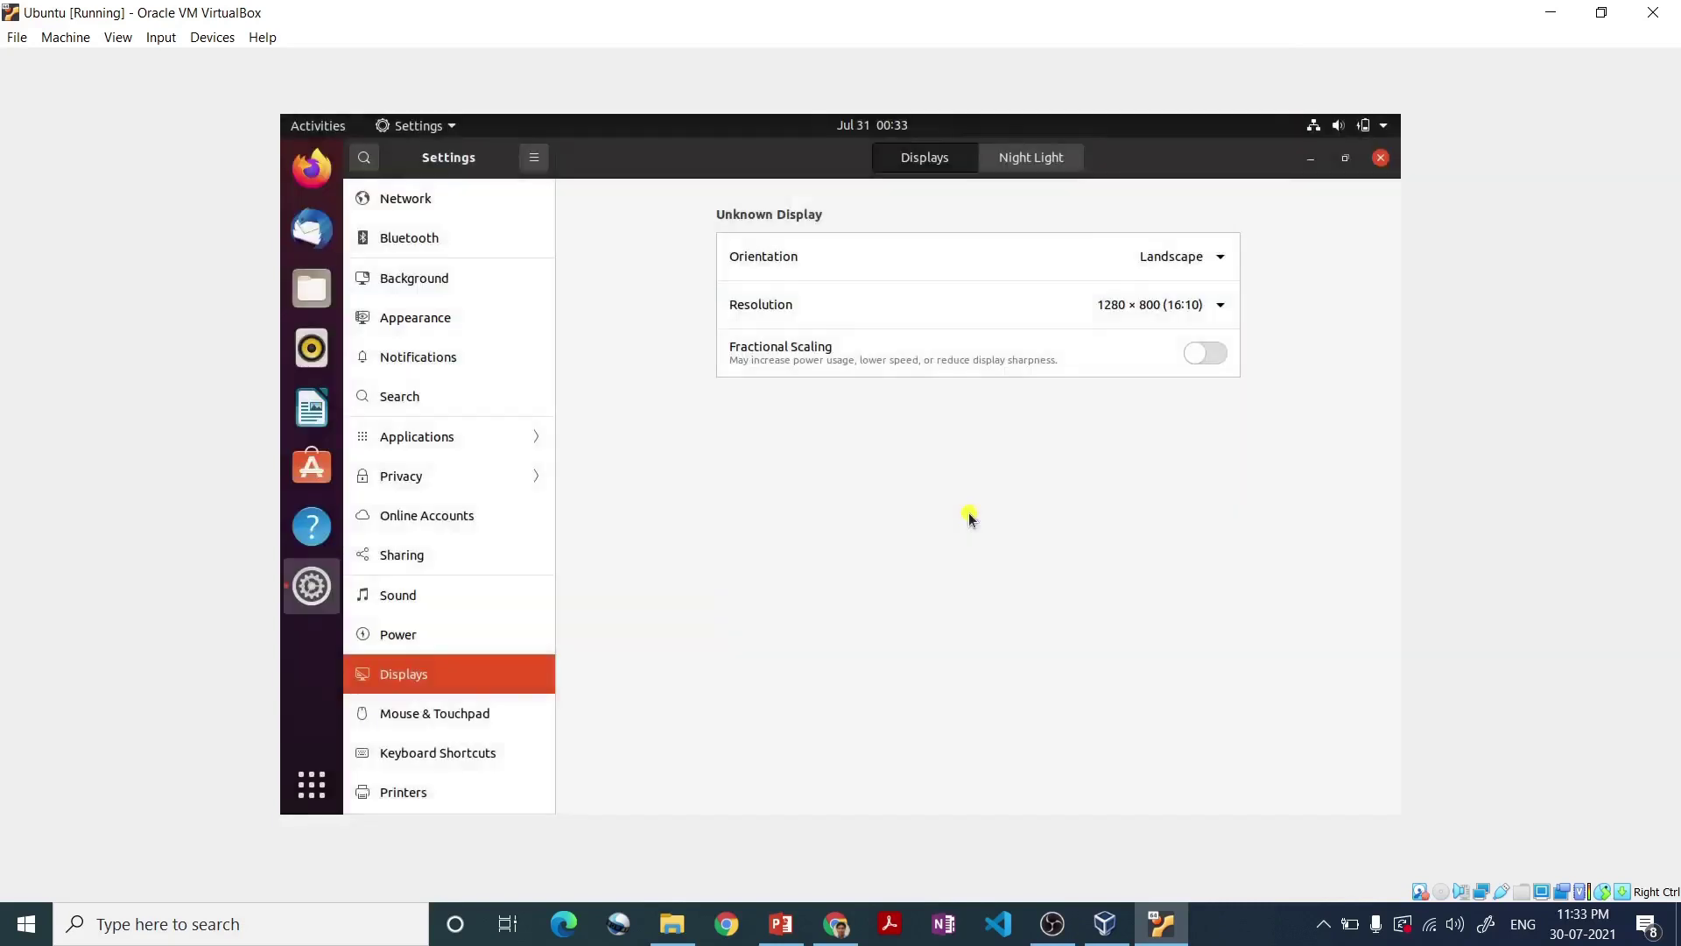
# - Apply and keep 1360 × 768 (16:9), then close Settings
pyautogui.click(1193, 304)
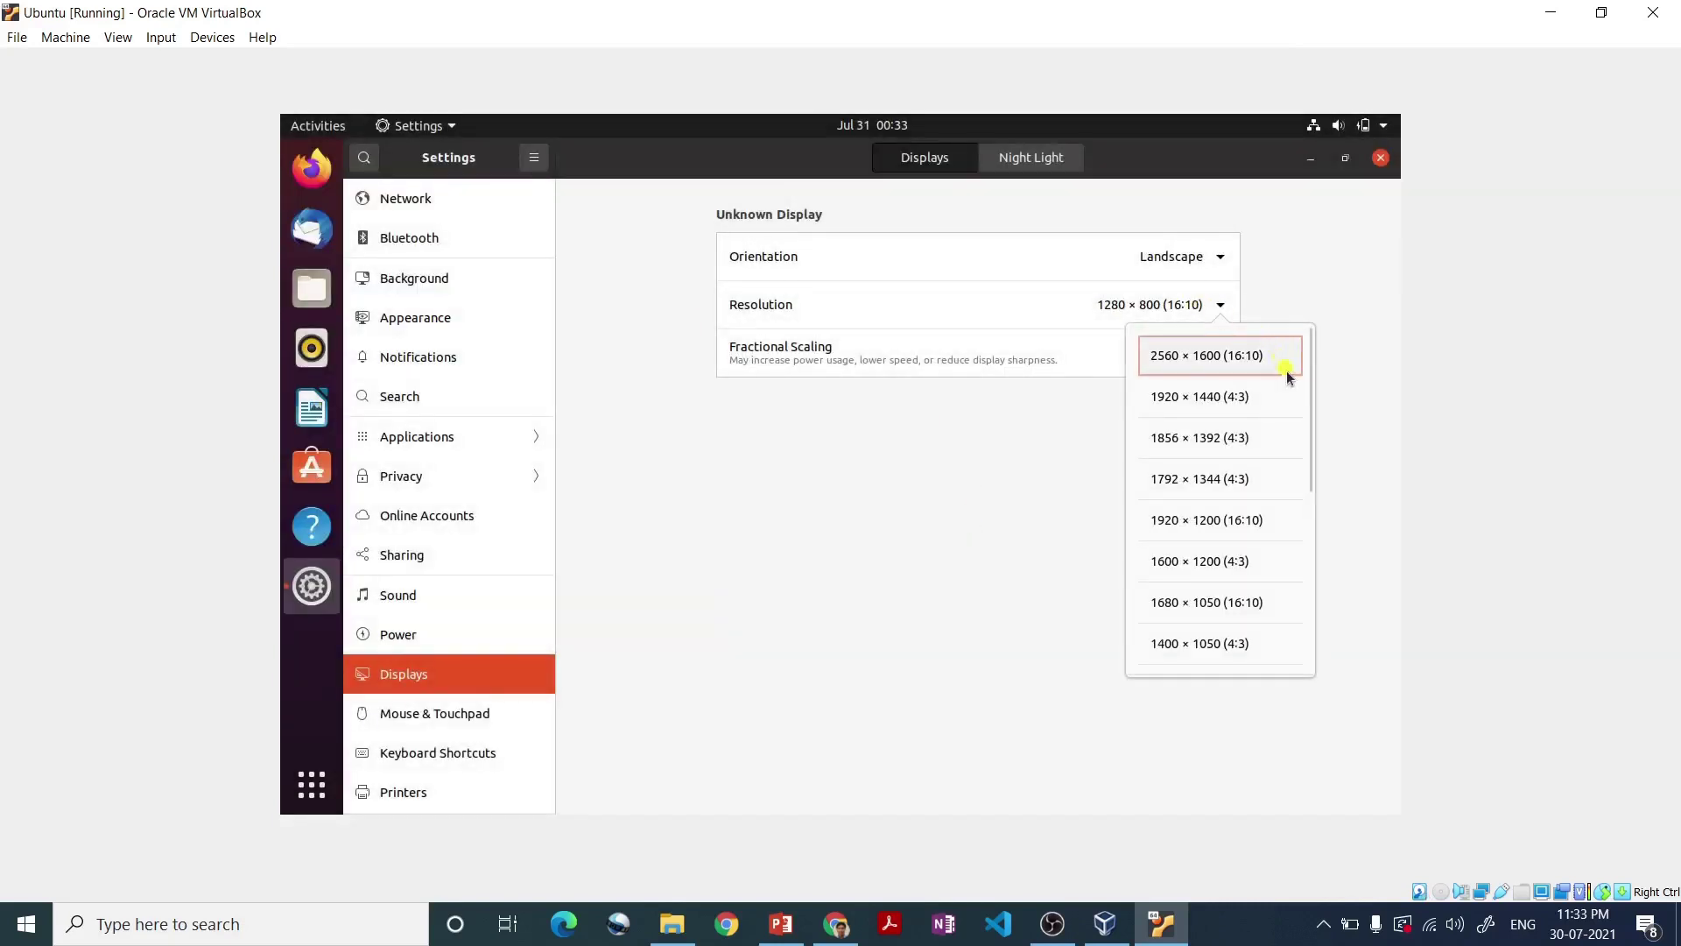
pyautogui.click(1312, 450)
pyautogui.click(1217, 309)
pyautogui.moveTo(1308, 359); pyautogui.dragTo(1336, 652)
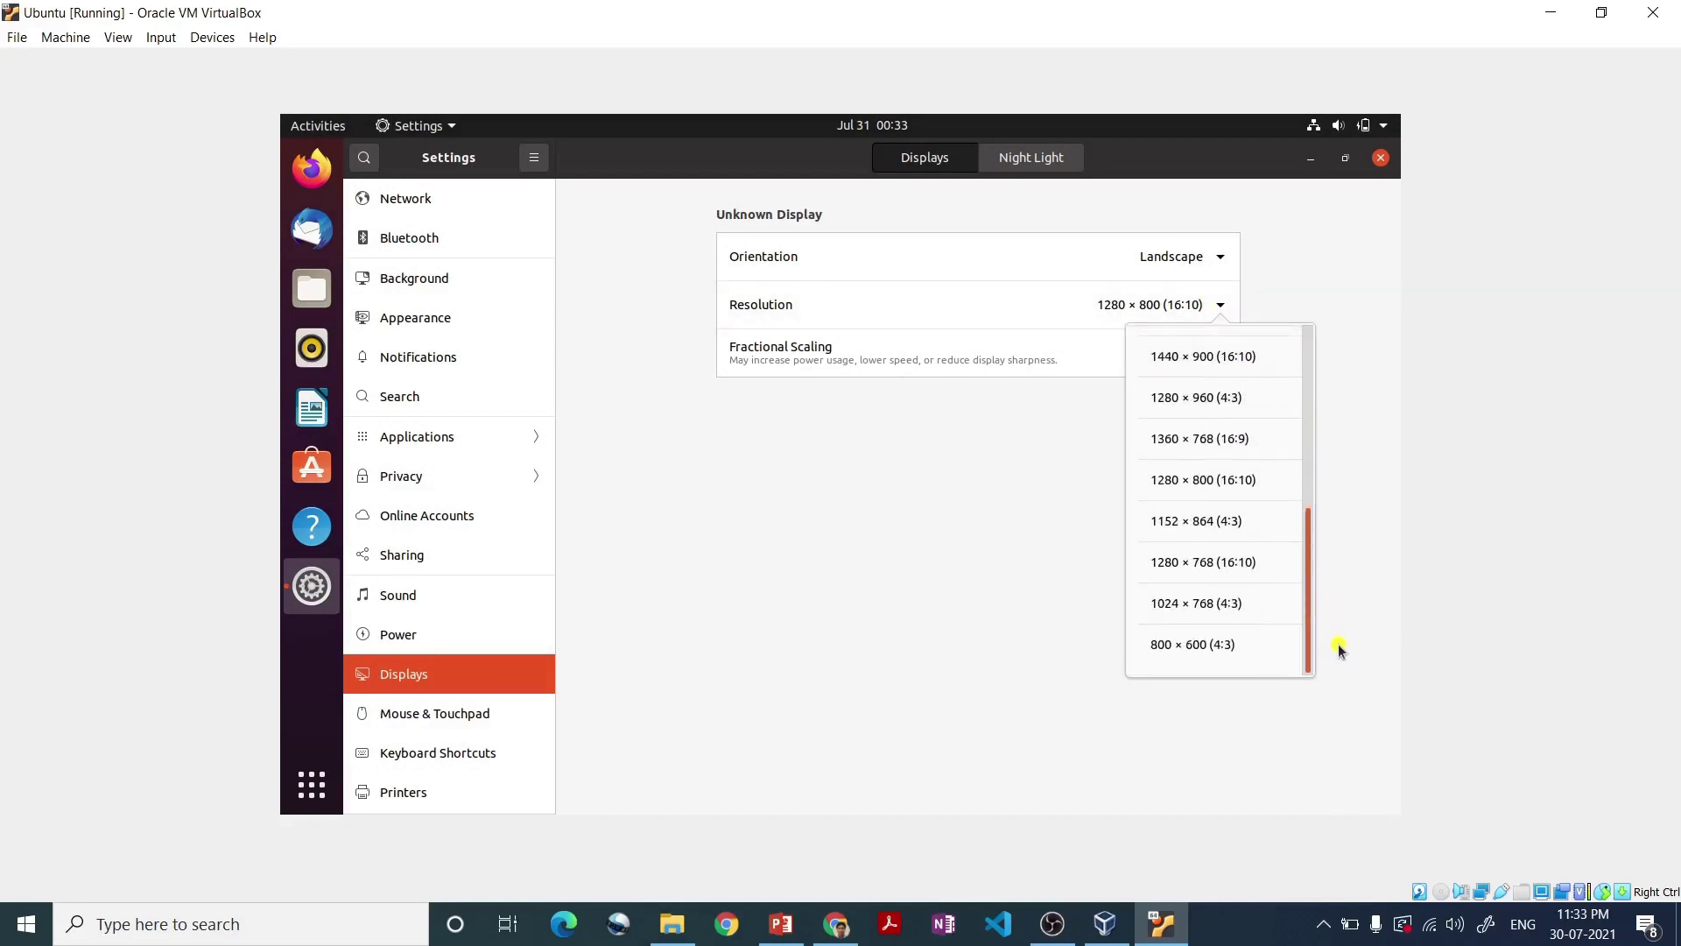
pyautogui.click(1205, 438)
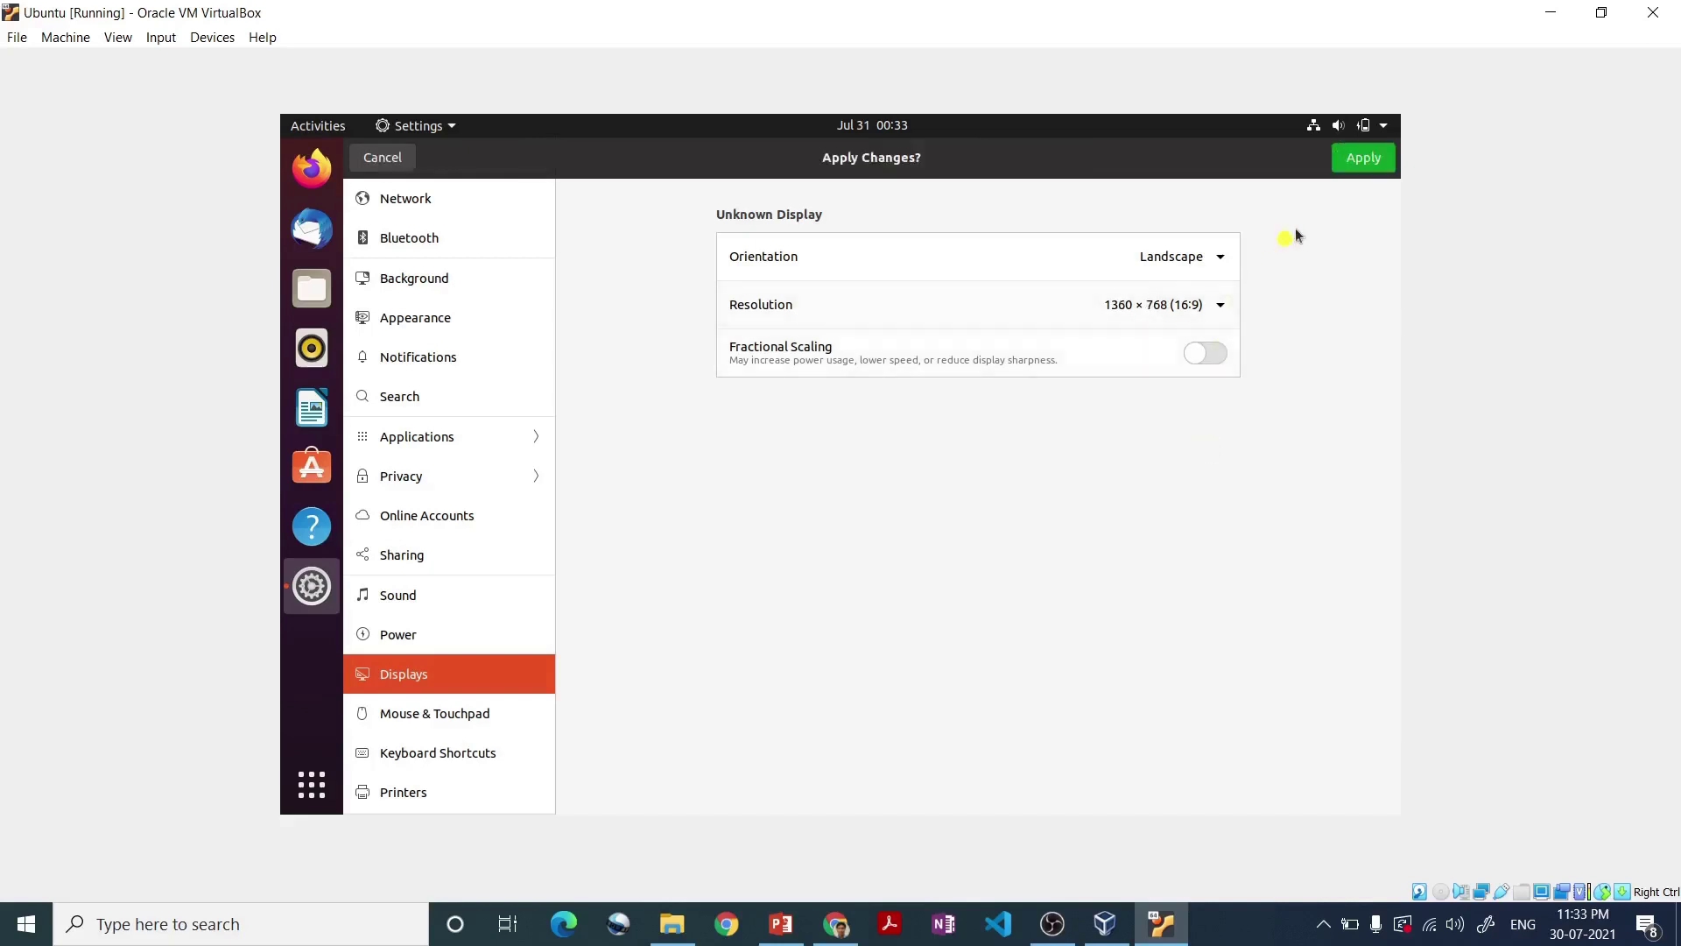
pyautogui.click(1363, 158)
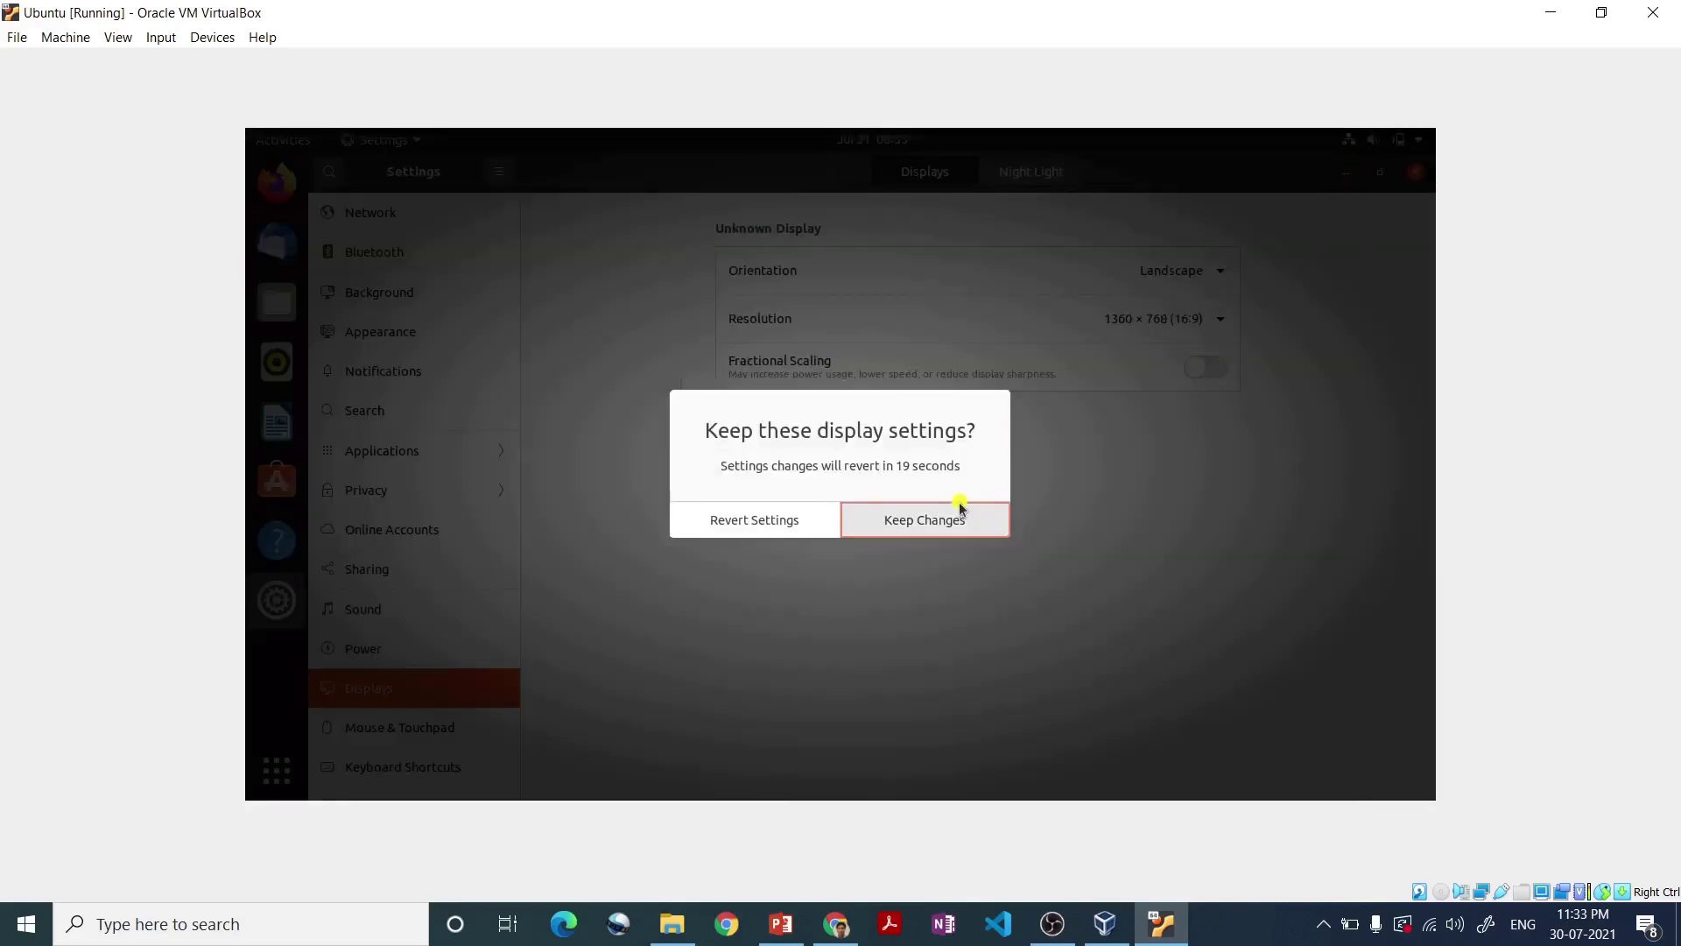
pyautogui.click(960, 515)
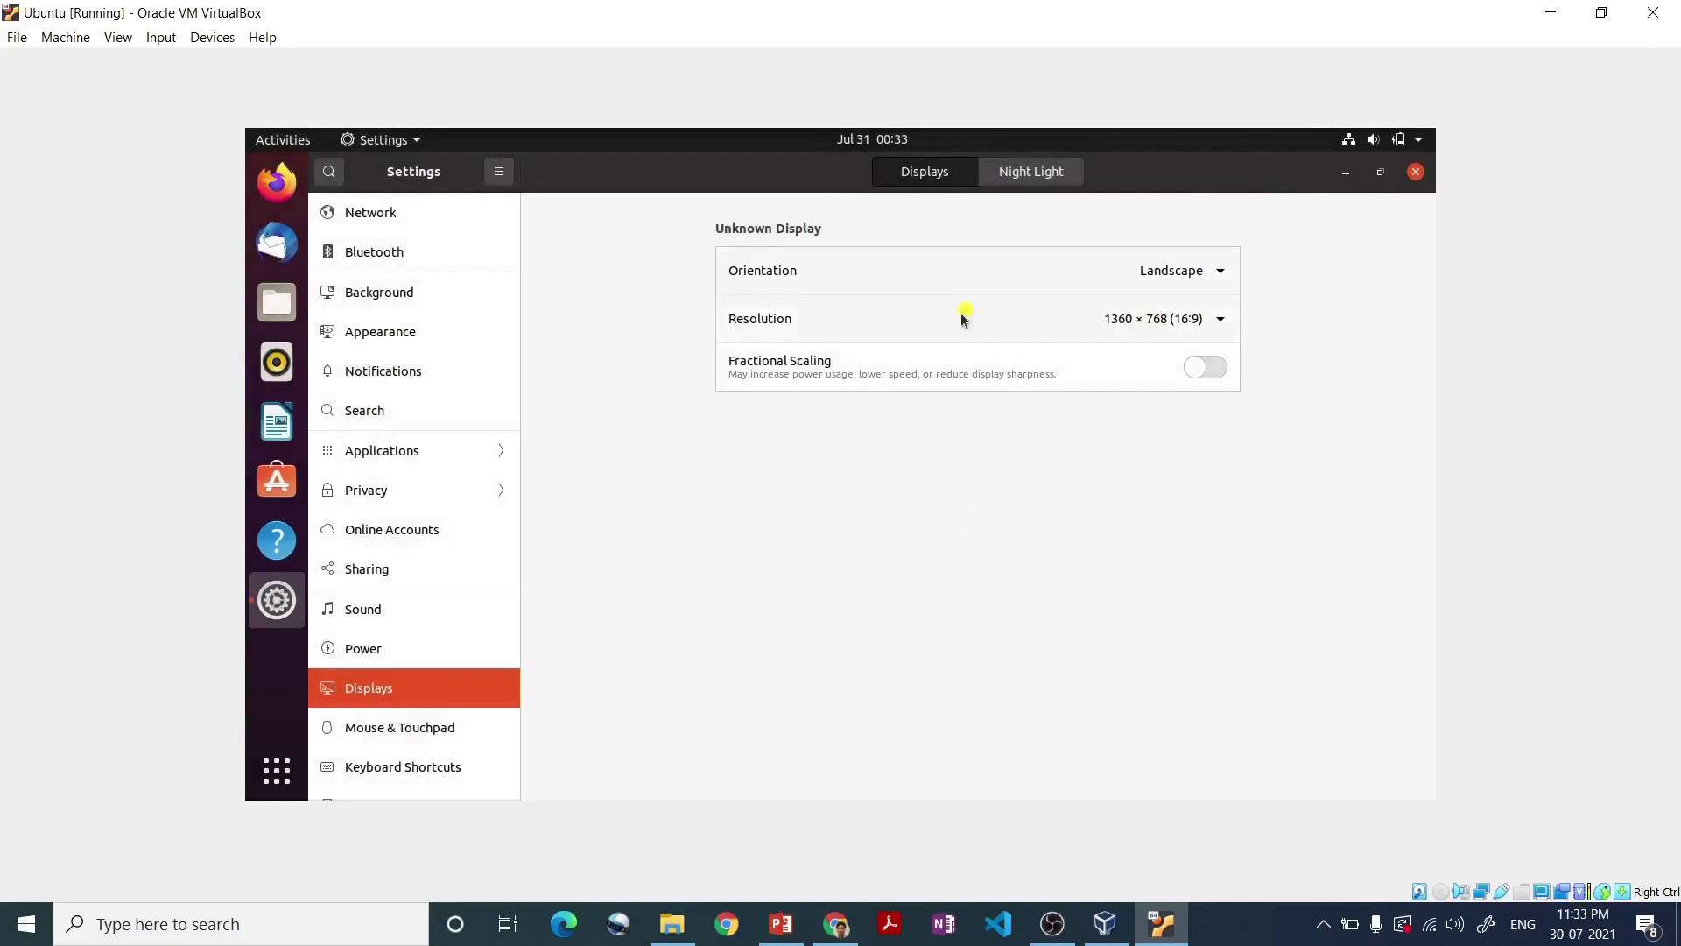
pyautogui.click(1416, 174)
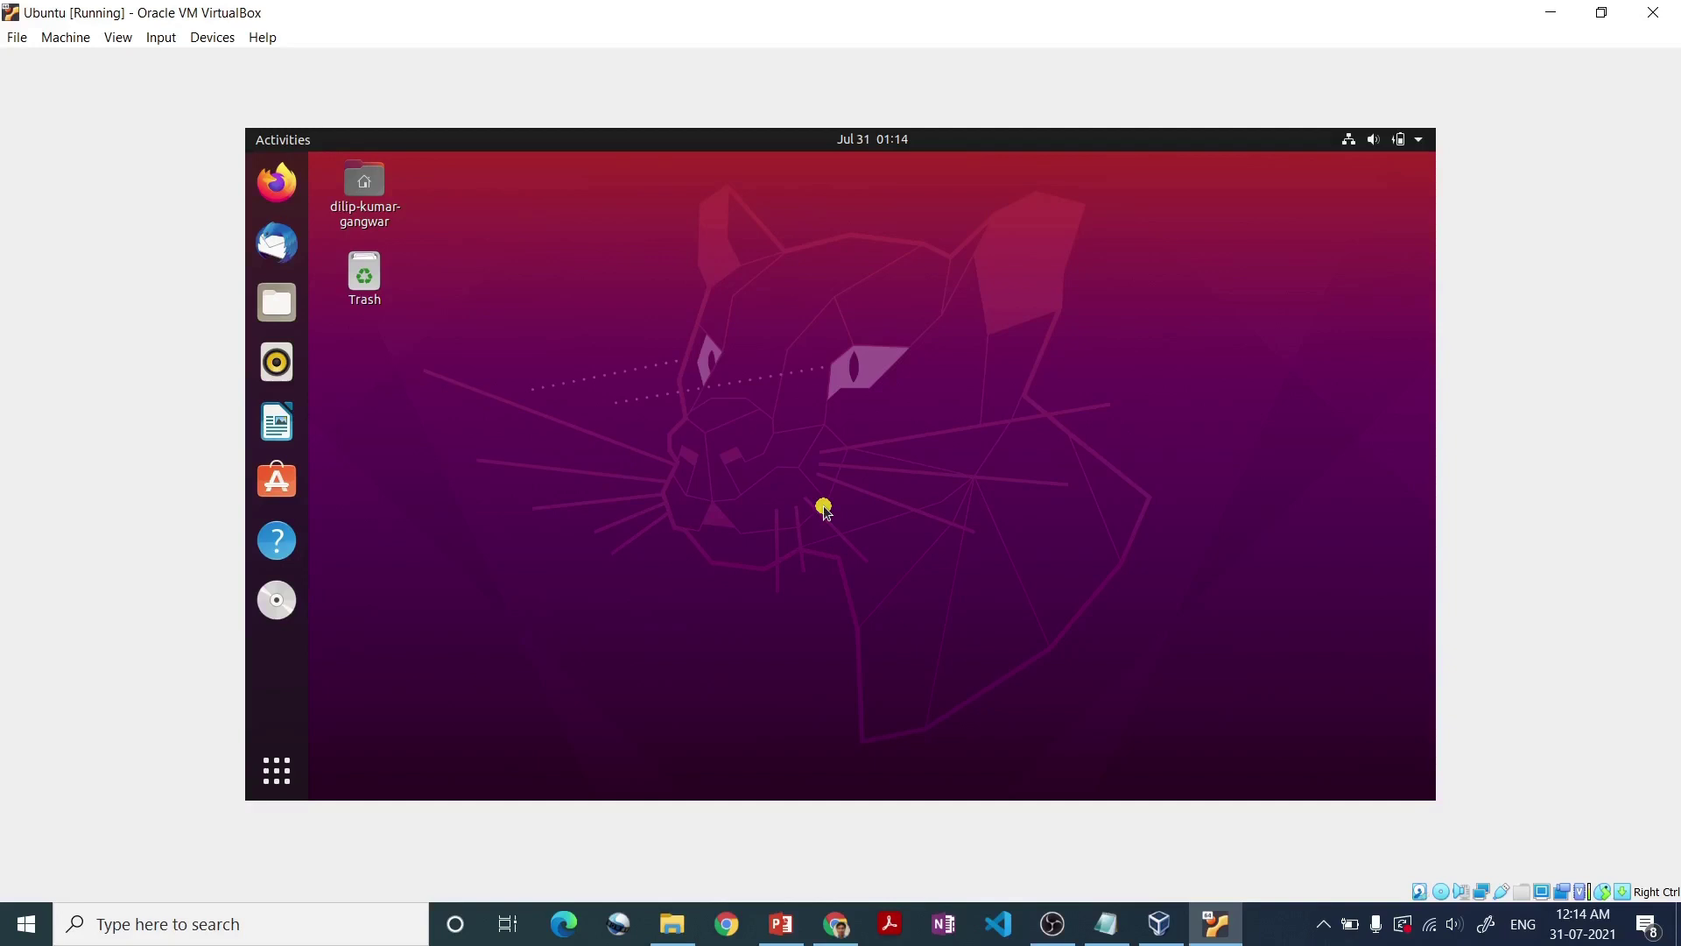
# - Open a terminal in the Ubuntu Desktop folder from the desktop's right-click menu
pyautogui.rightClick(642, 368)
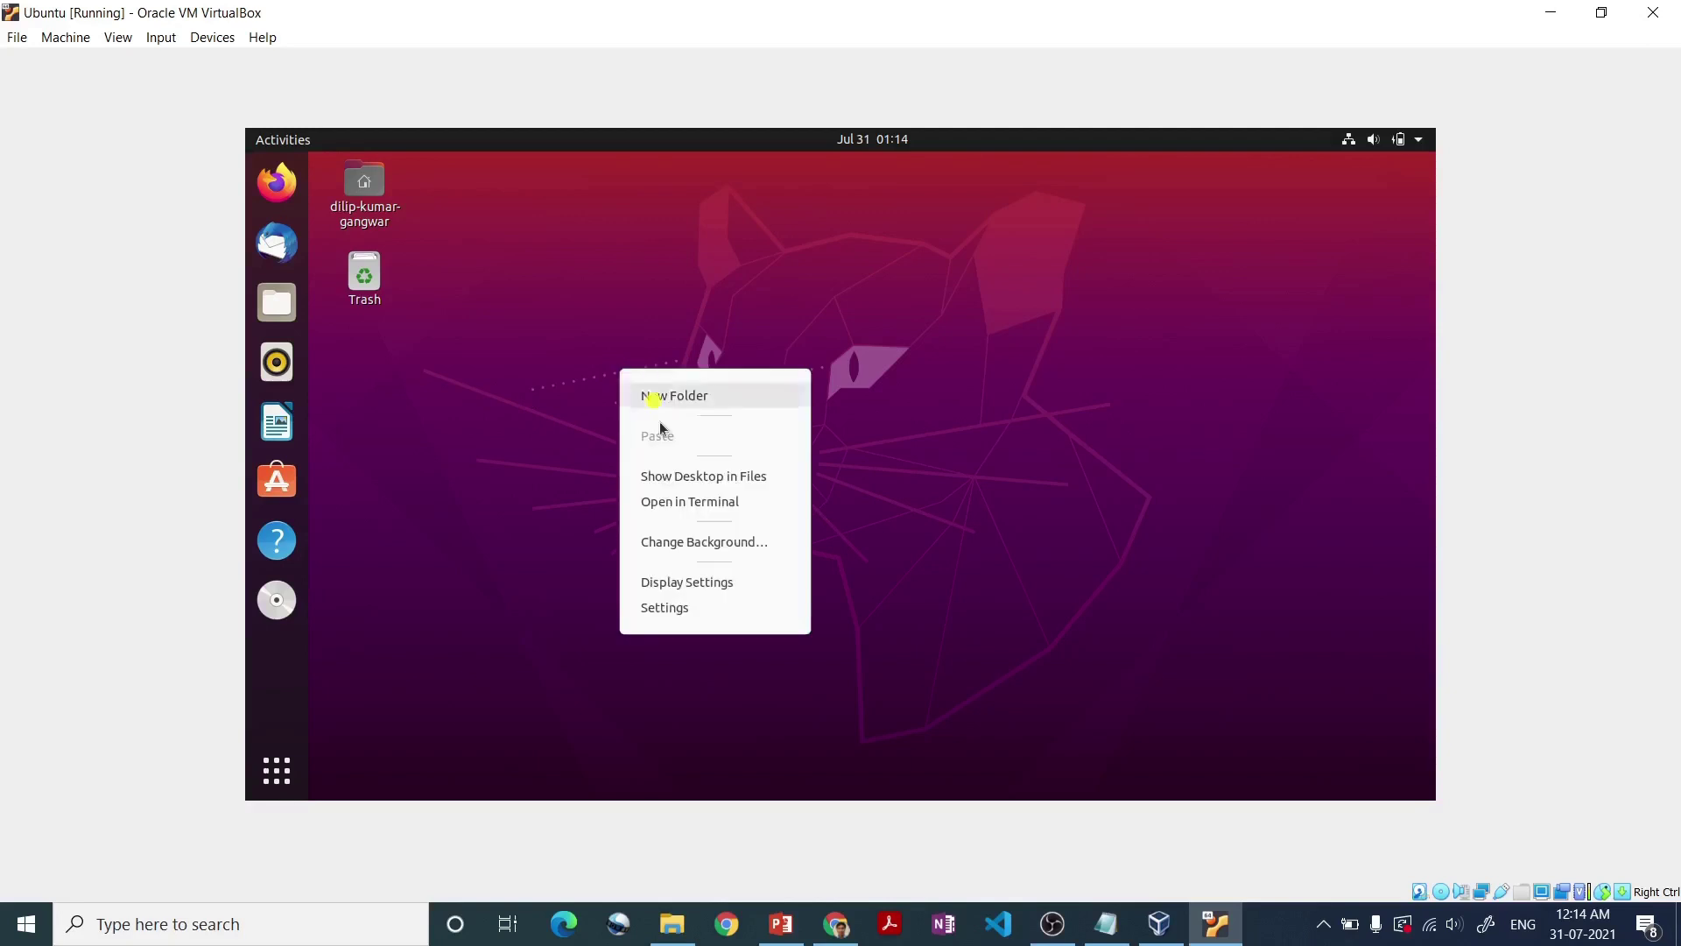
pyautogui.click(655, 504)
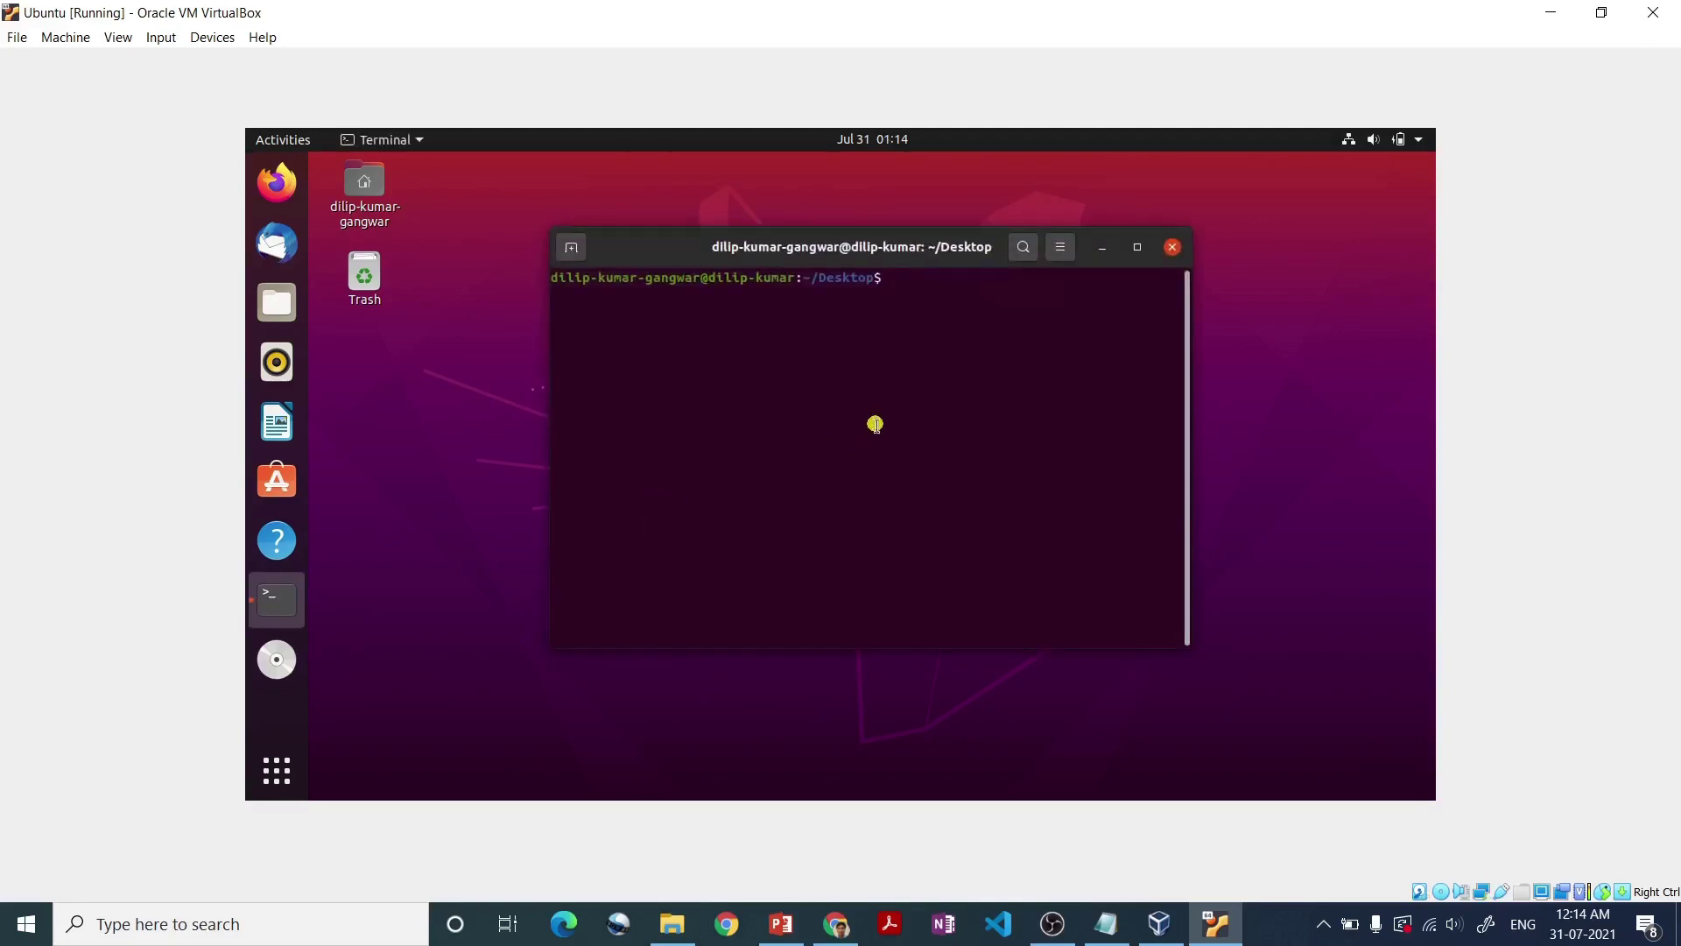
# - Review the Notepad lines: sudo apt update, sudo apt upgrade, build-essential dkms install, Install Guest Addition CD Image
pyautogui.click(1107, 934)
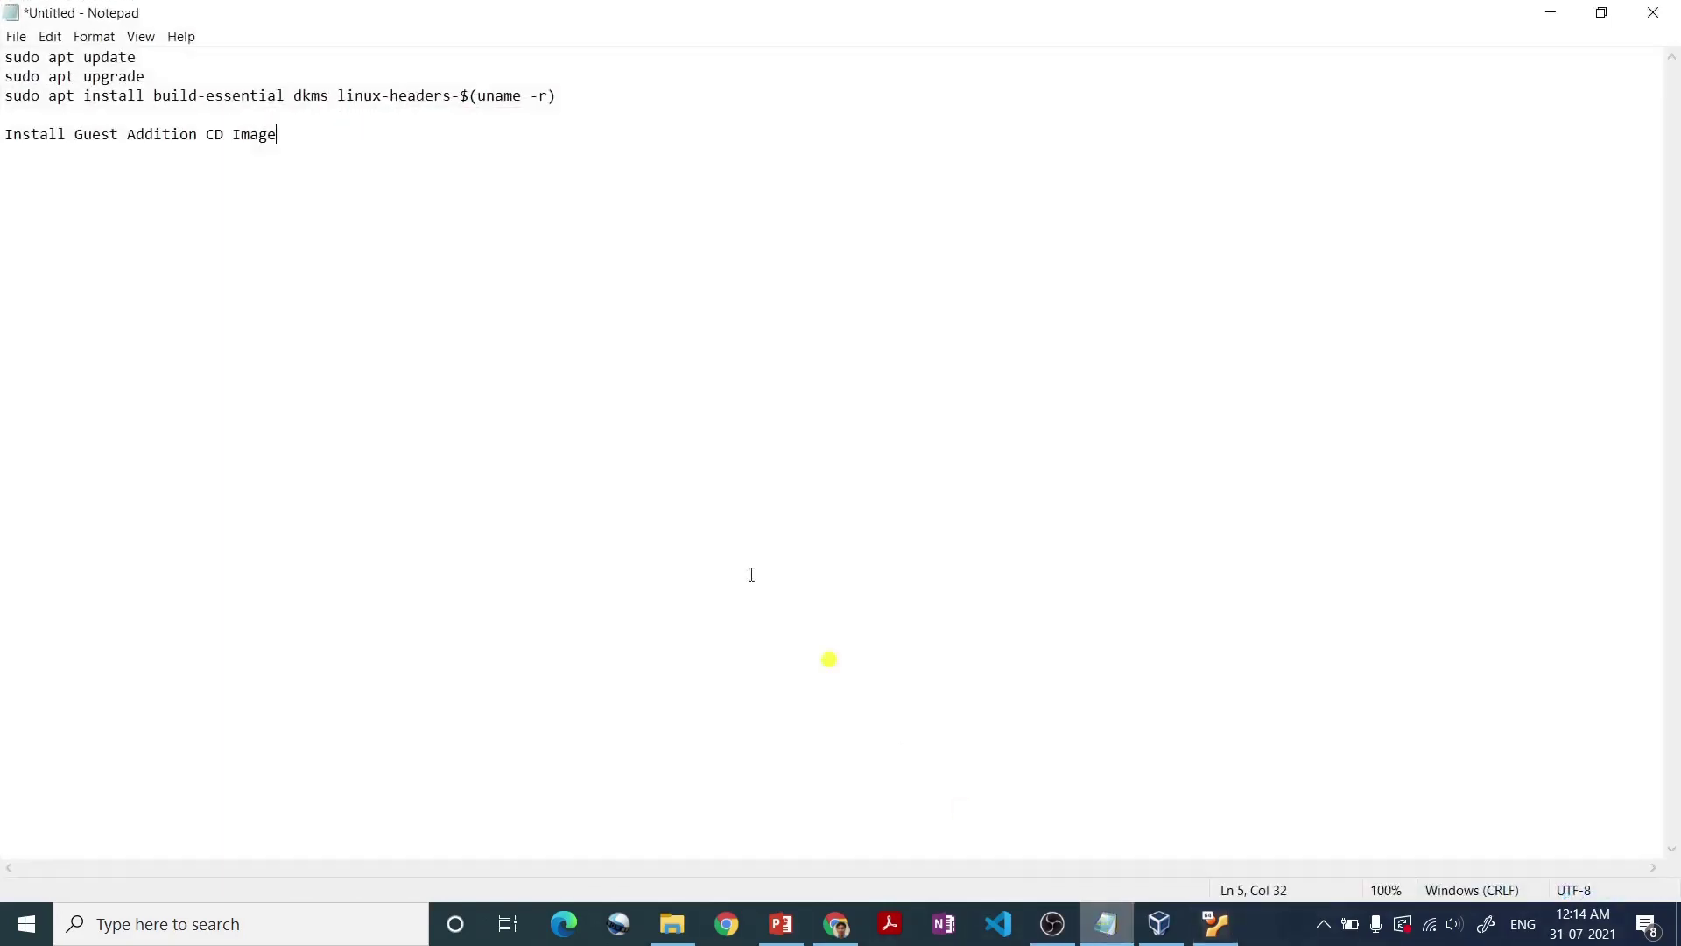
pyautogui.moveTo(151, 62); pyautogui.dragTo(3, 57)
pyautogui.moveTo(161, 76); pyautogui.dragTo(2, 70)
pyautogui.moveTo(564, 95); pyautogui.dragTo(3, 99)
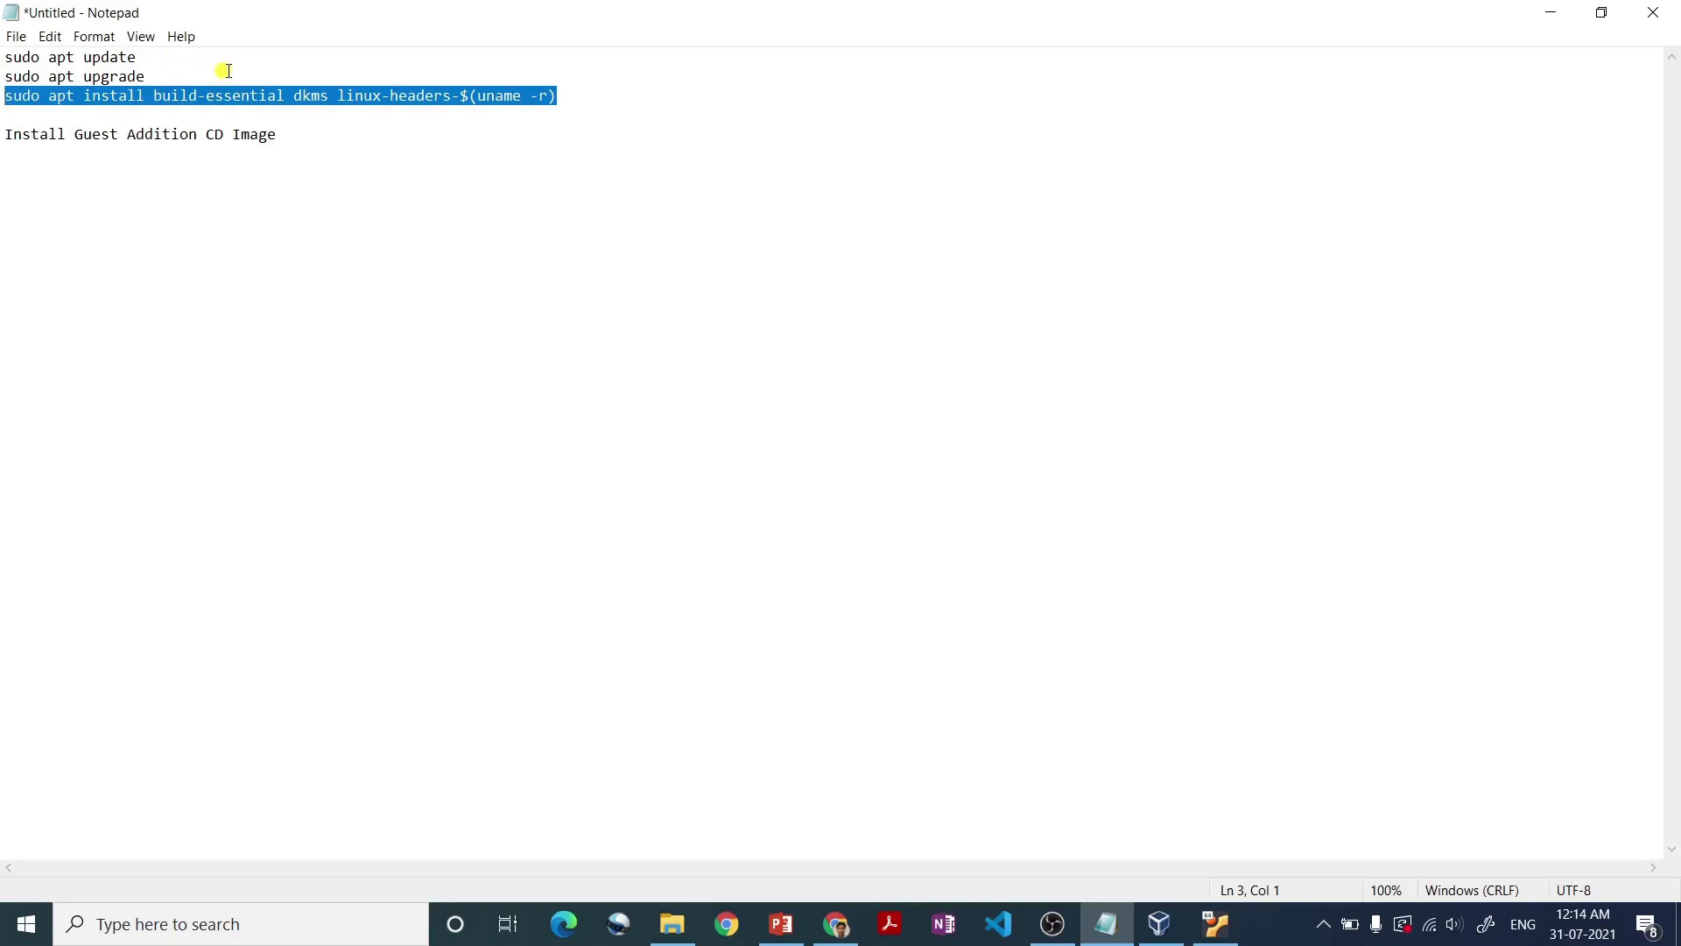
pyautogui.moveTo(291, 137); pyautogui.dragTo(4, 139)
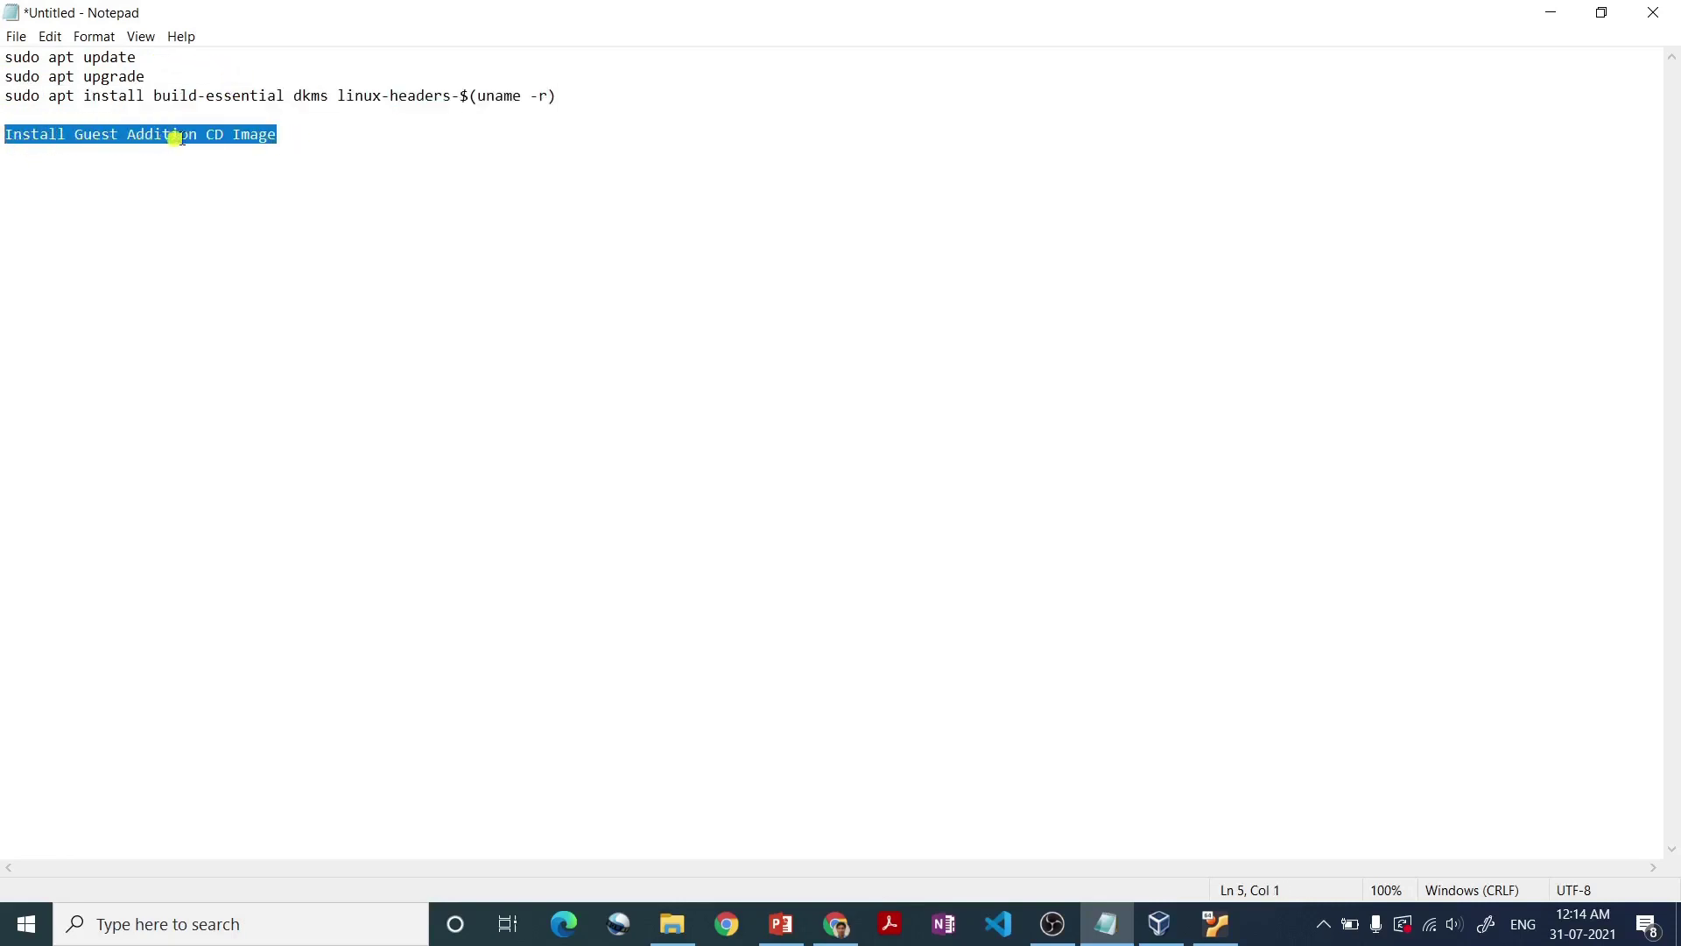
pyautogui.click(297, 138)
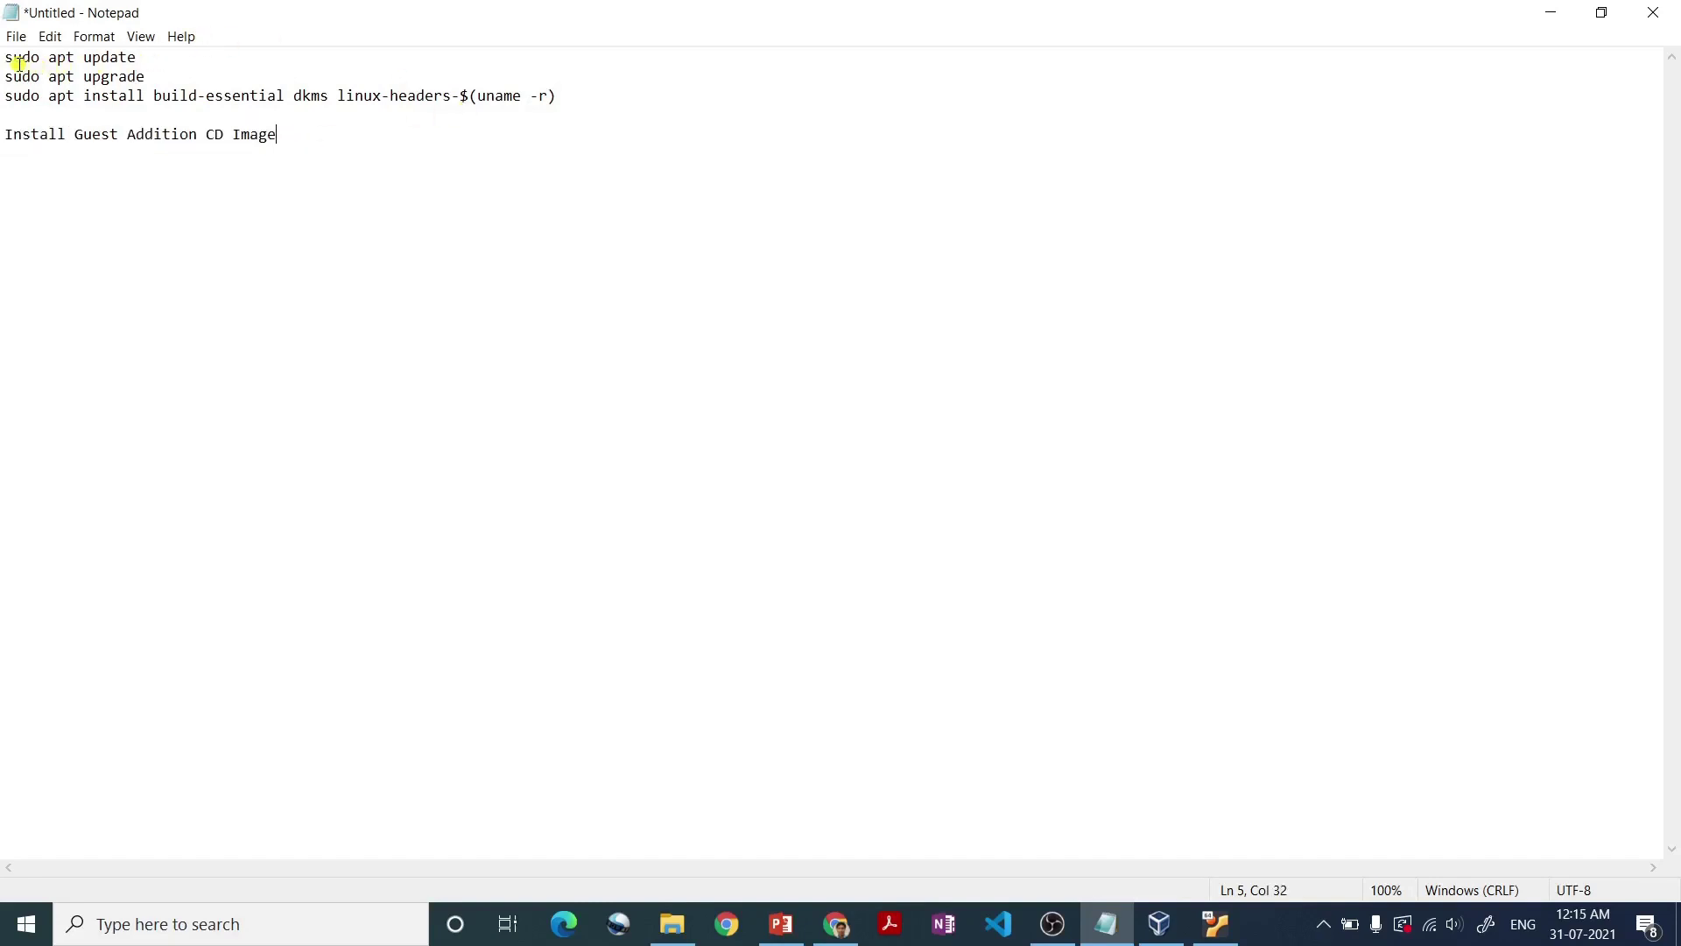
# - Run sudo apt update in the Ubuntu terminal and enter the sudo password
pyautogui.click(1217, 926)
pyautogui.write('sudo apt update')
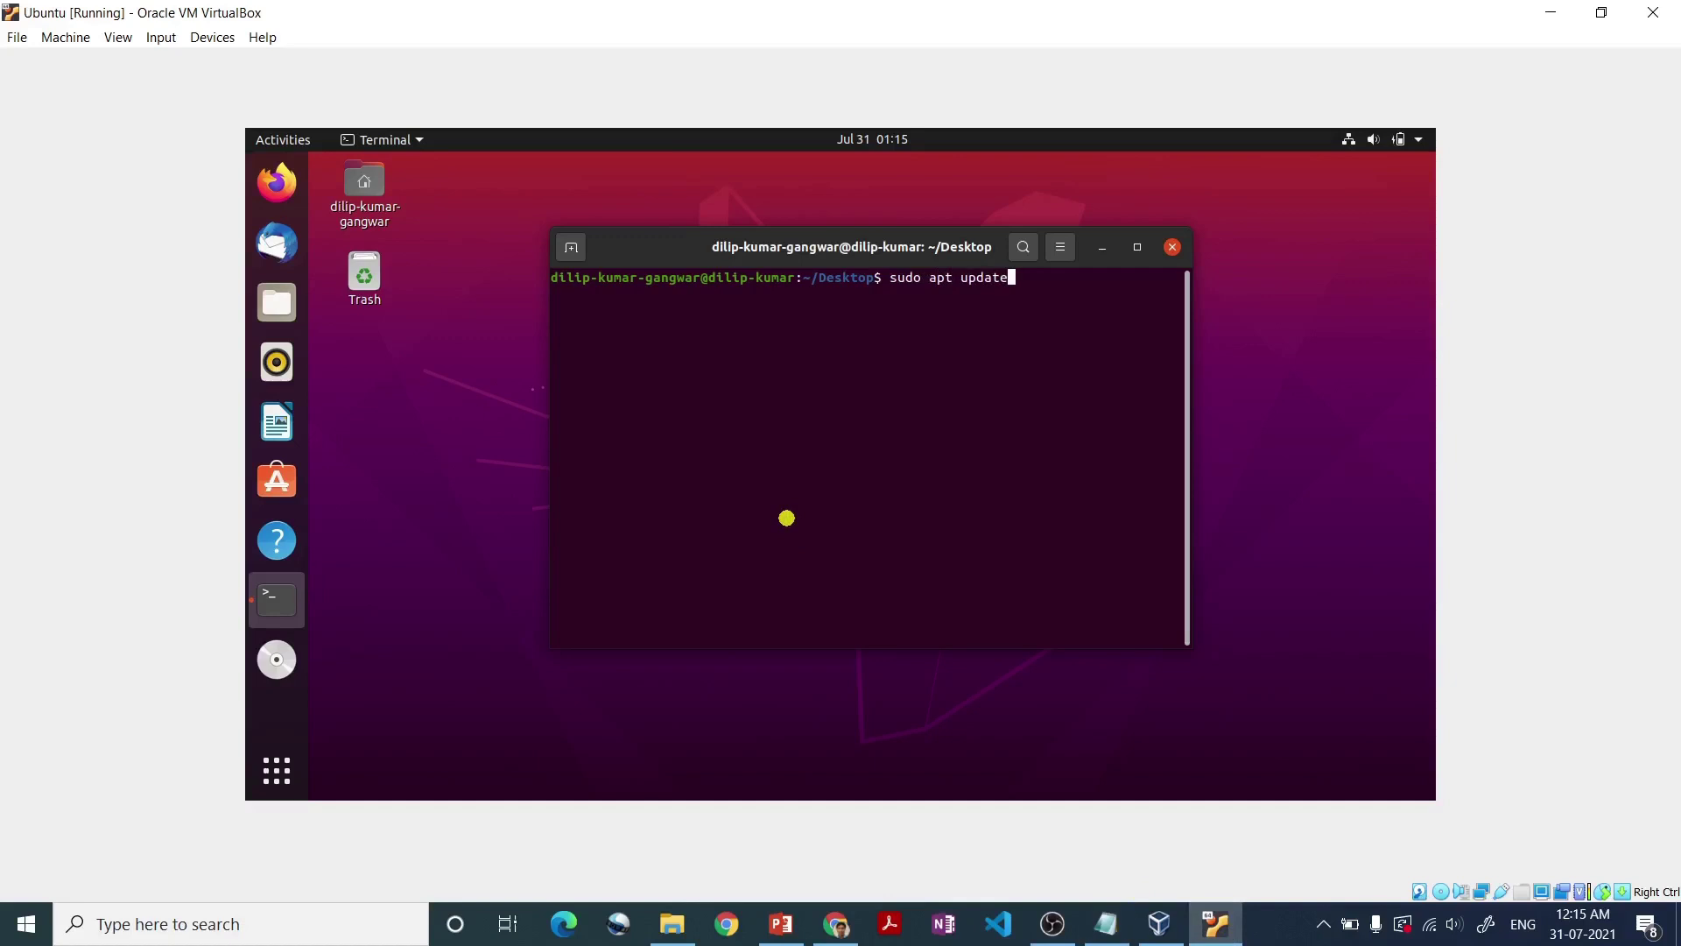
pyautogui.press('Return')
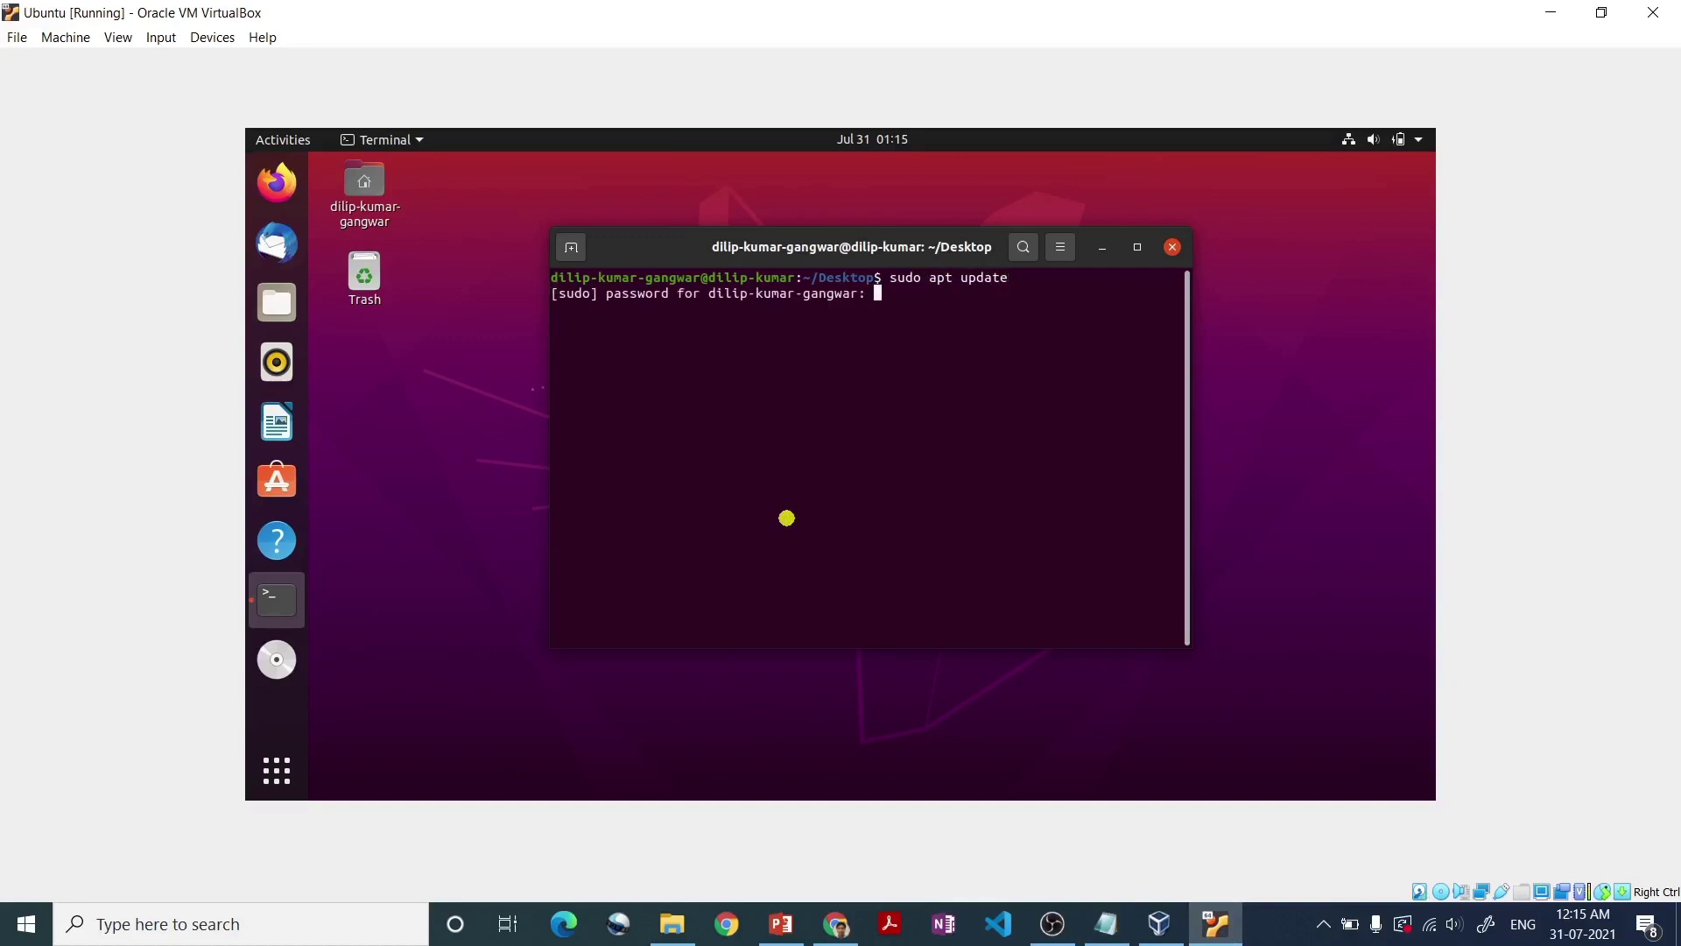
pyautogui.press('Return')
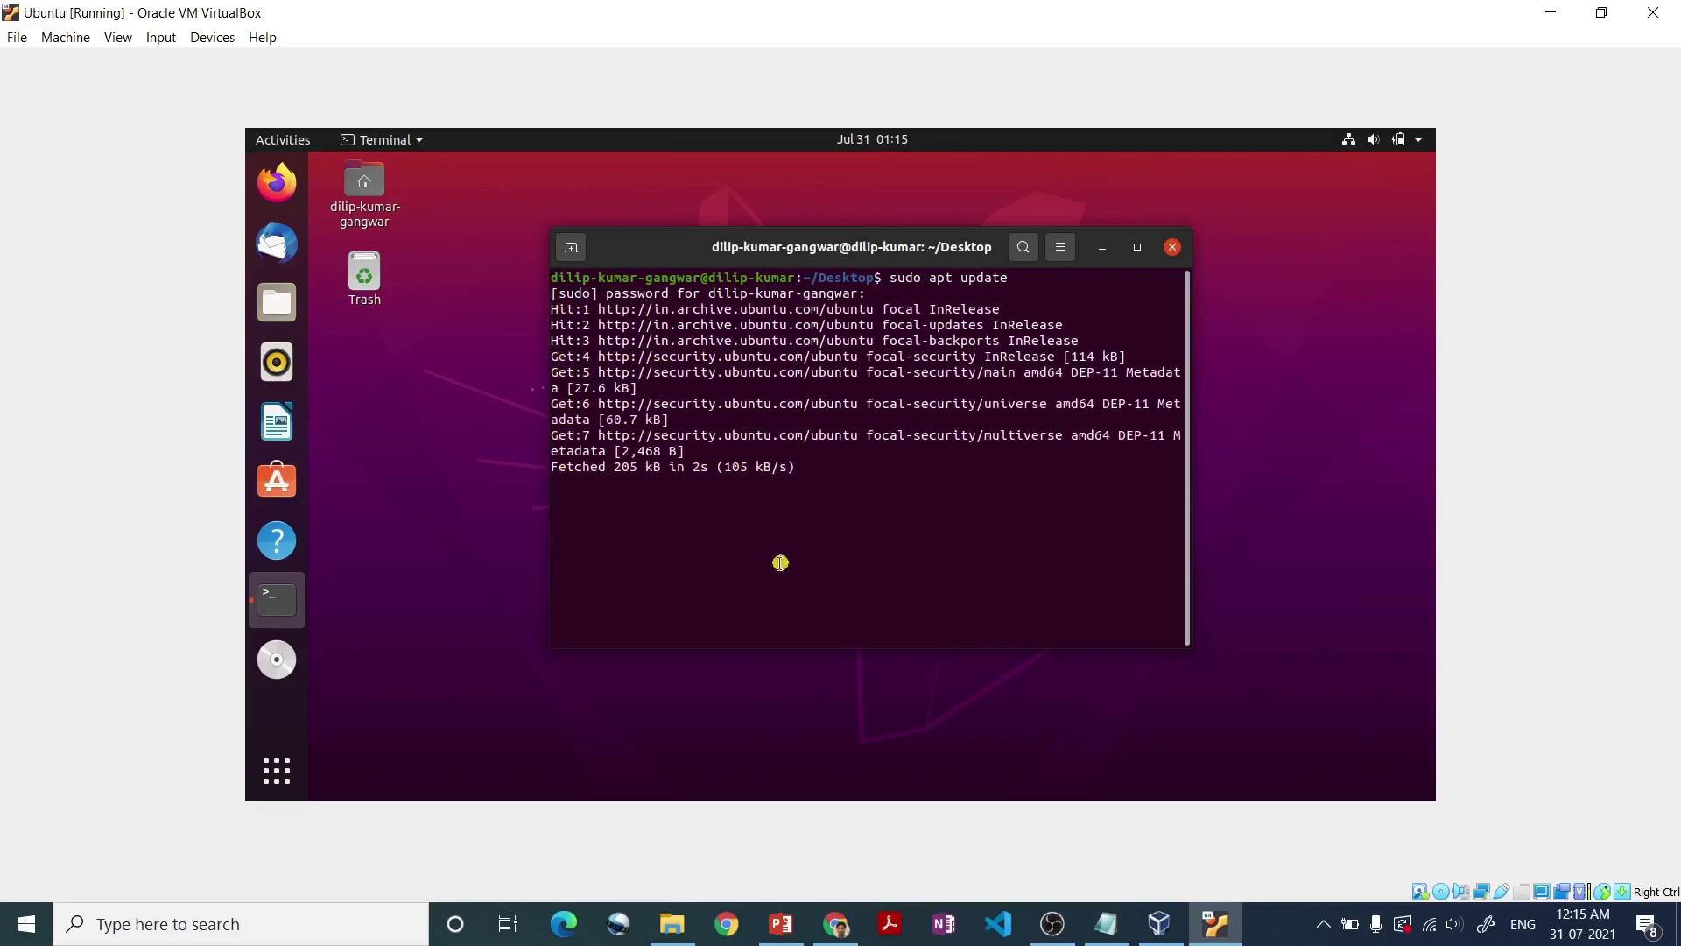
# - Run sudo apt upgrade by editing the recalled command, then return to Notepad
pyautogui.press('Up')
pyautogui.press('BackSpace')
pyautogui.write('grade')
pyautogui.press('Return')
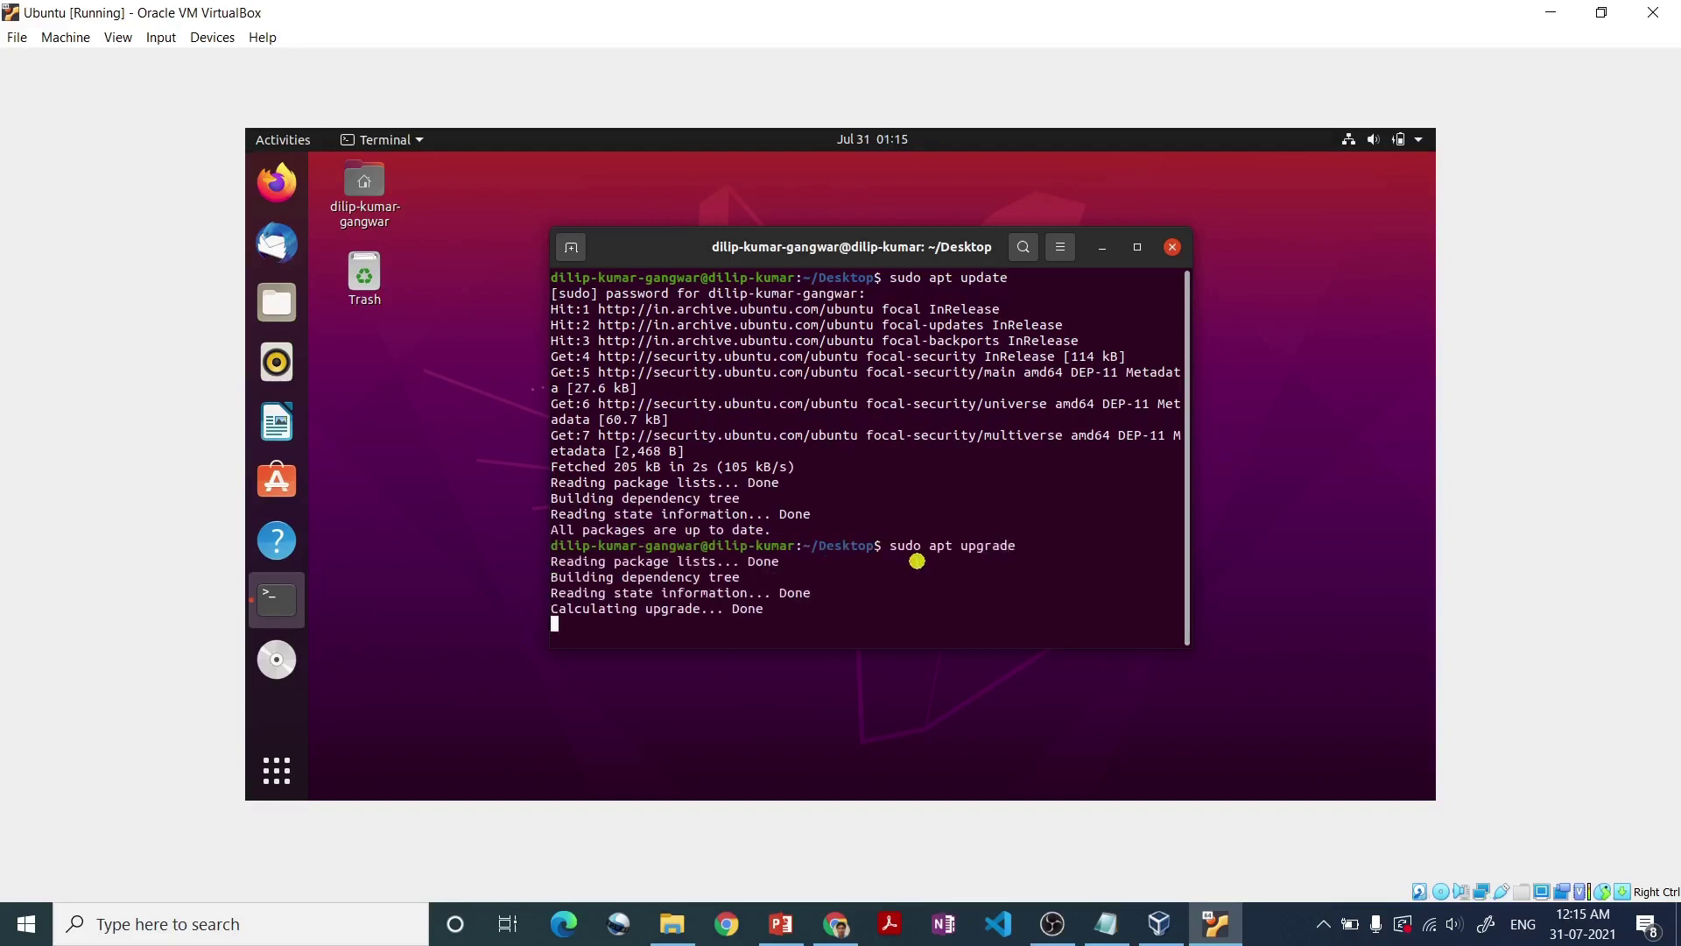
pyautogui.hotkey('alt', 'Tab')
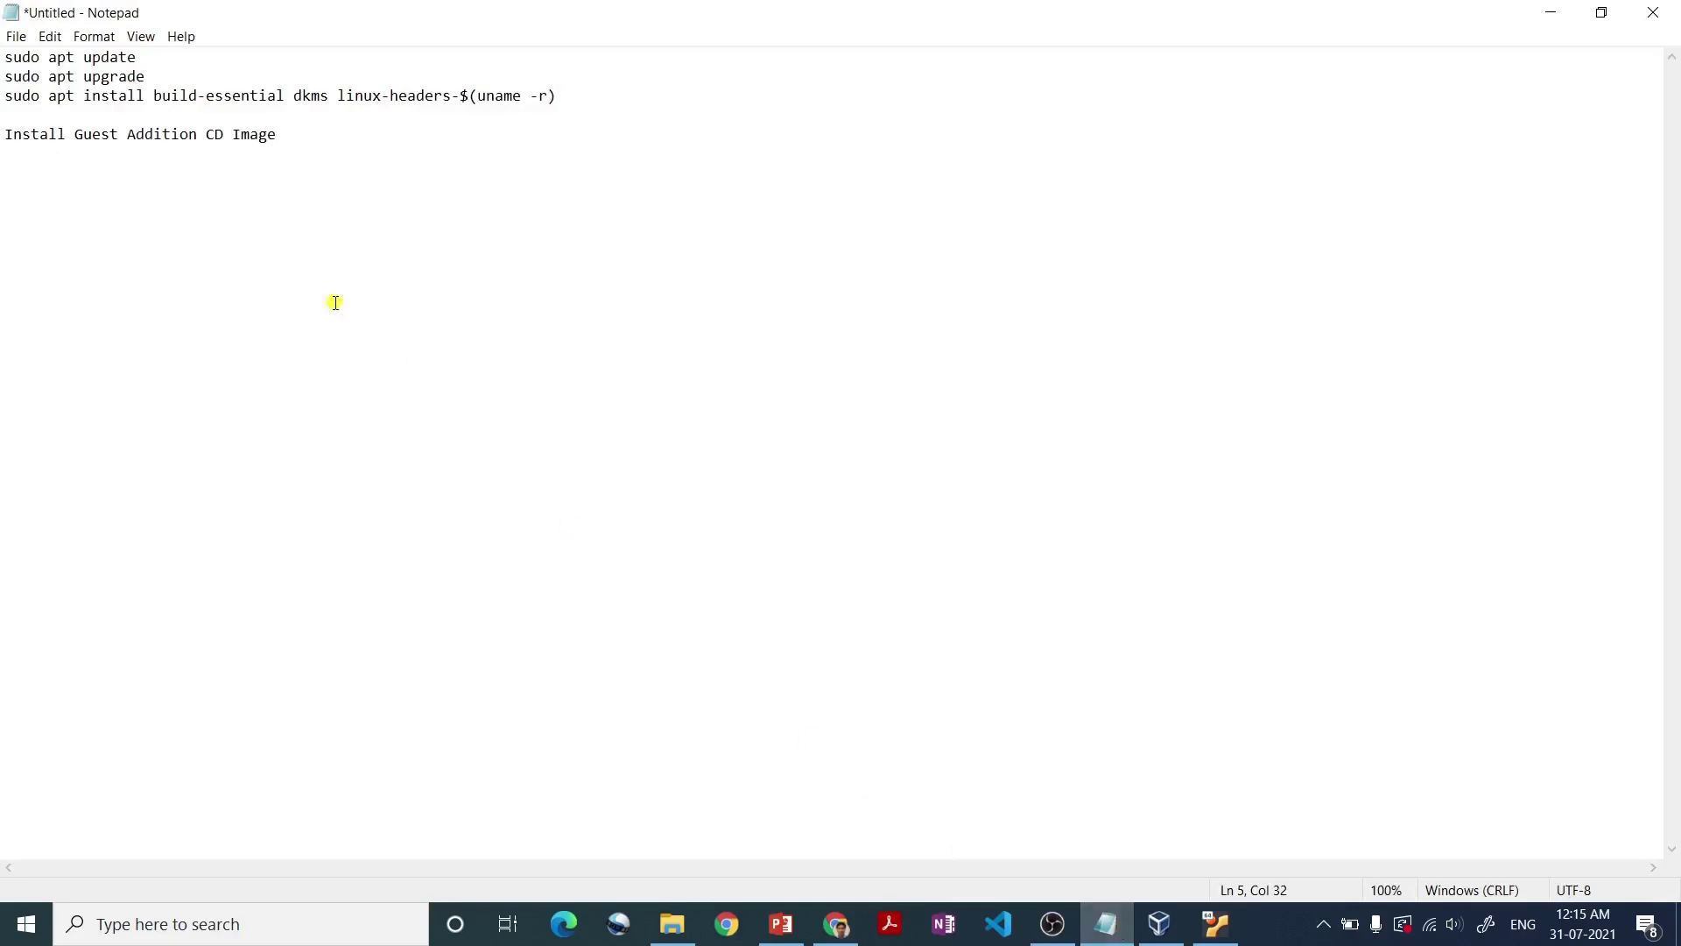
# - Paste and run the build-essential, dkms and linux-headers install command from the notes in the terminal
pyautogui.moveTo(574, 96); pyautogui.dragTo(3, 95)
pyautogui.hotkey('ctrl', 'c')
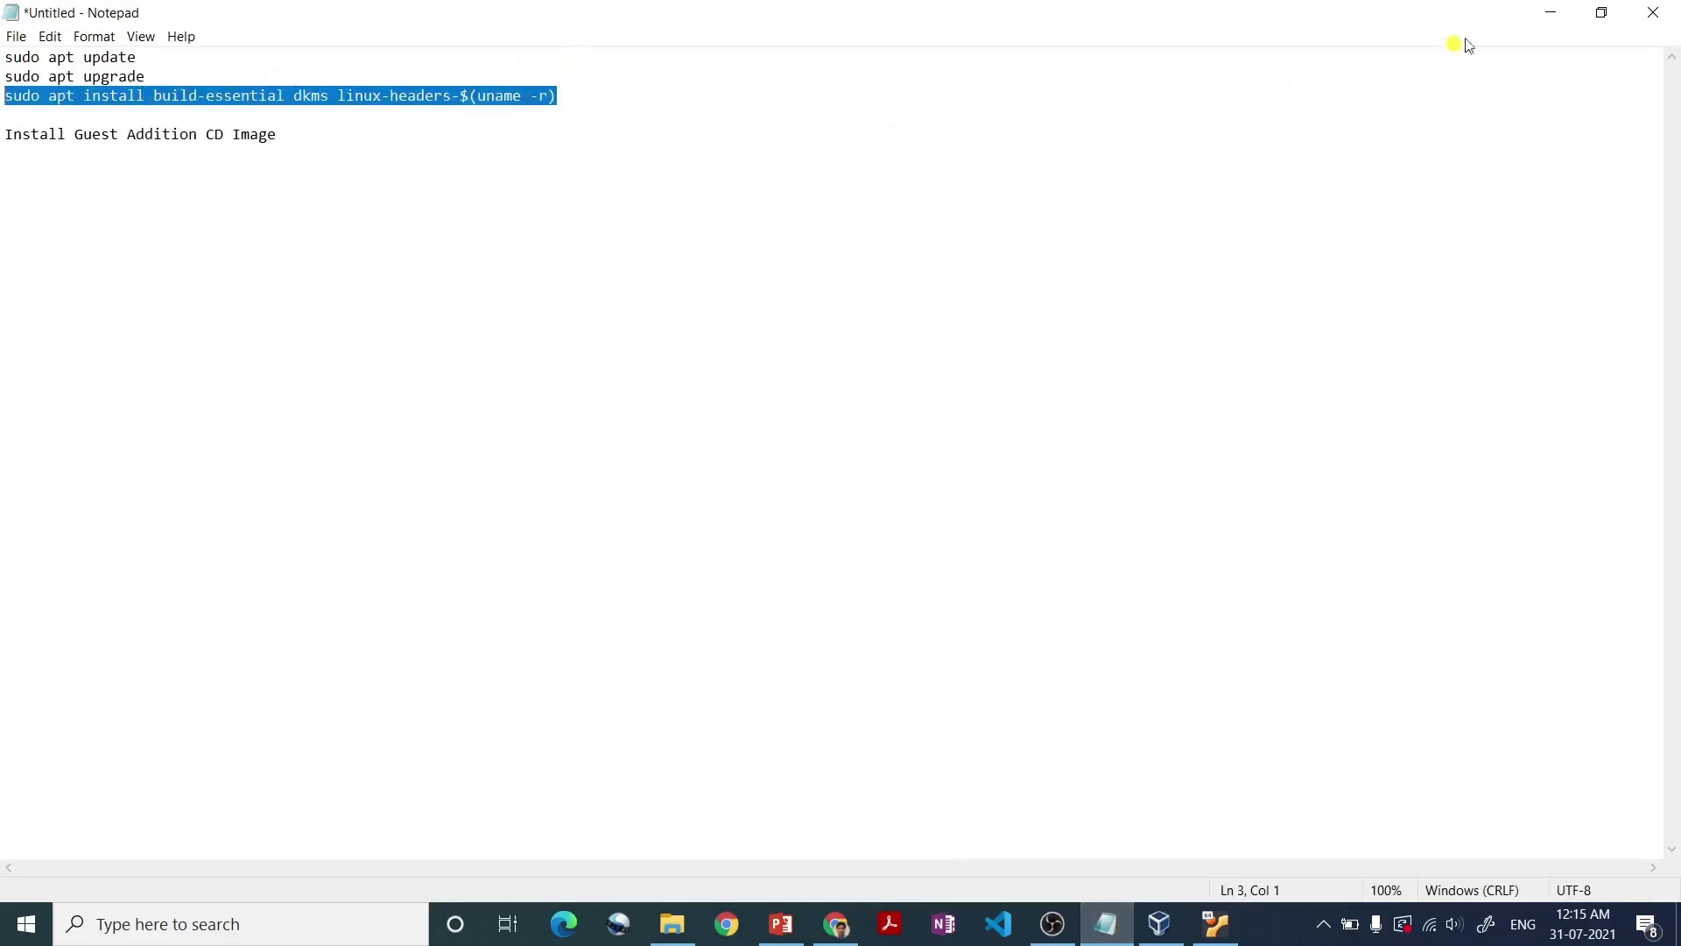
pyautogui.click(1546, 18)
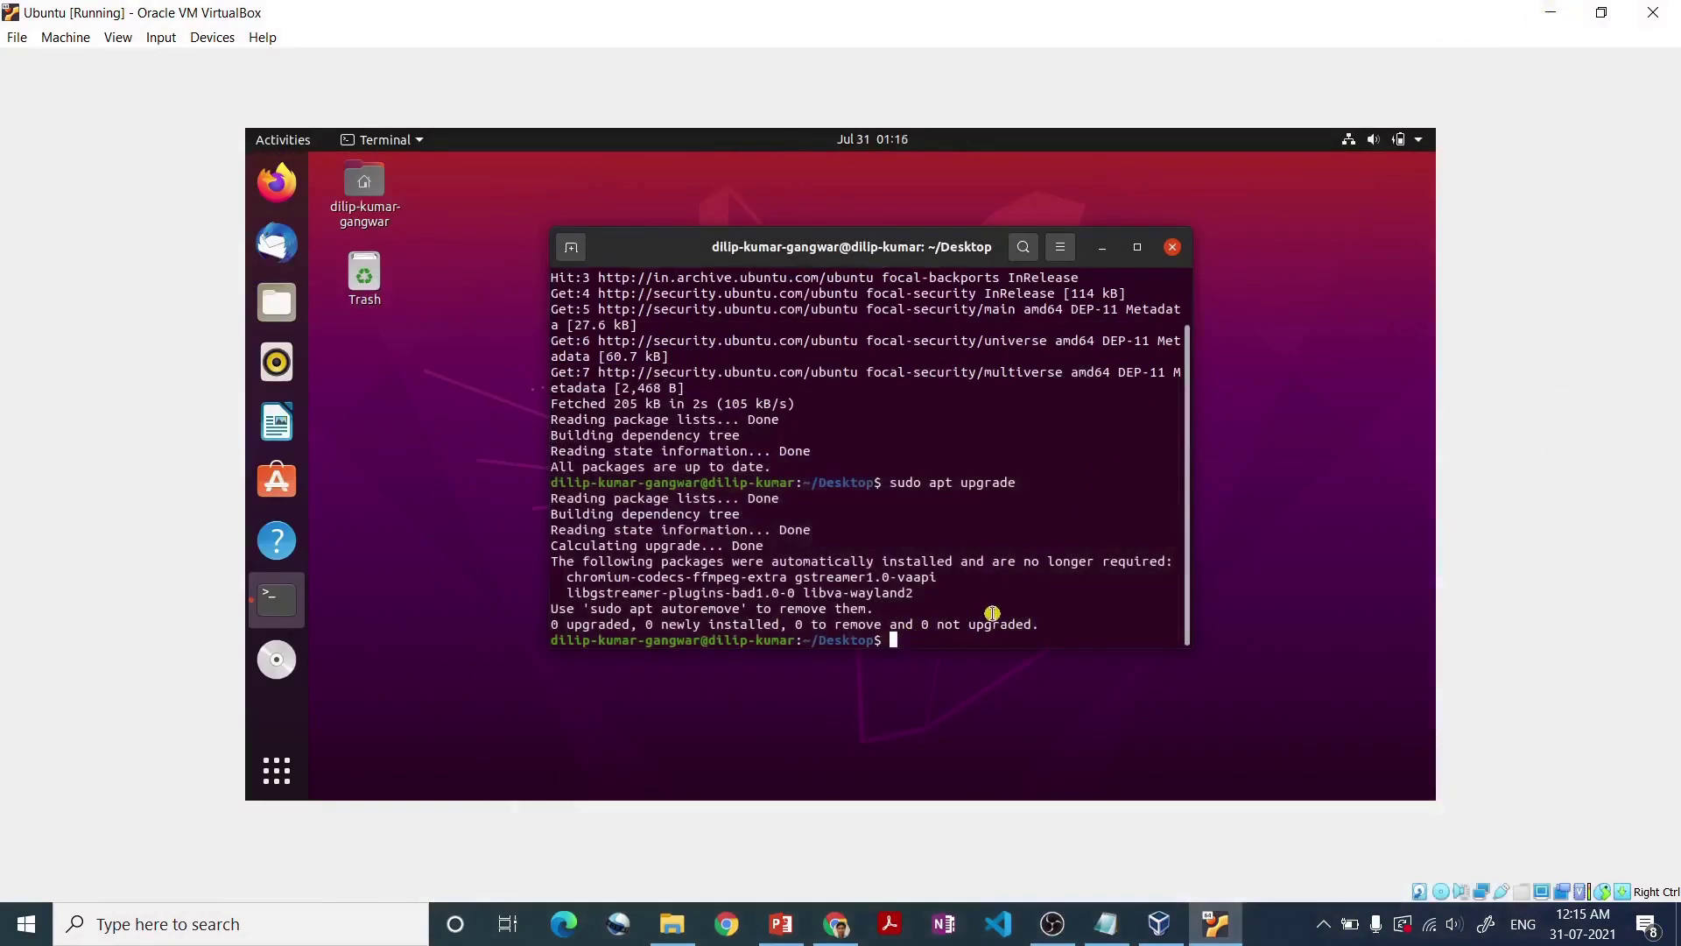
pyautogui.hotkey('ctrl', 'shift', 'v')
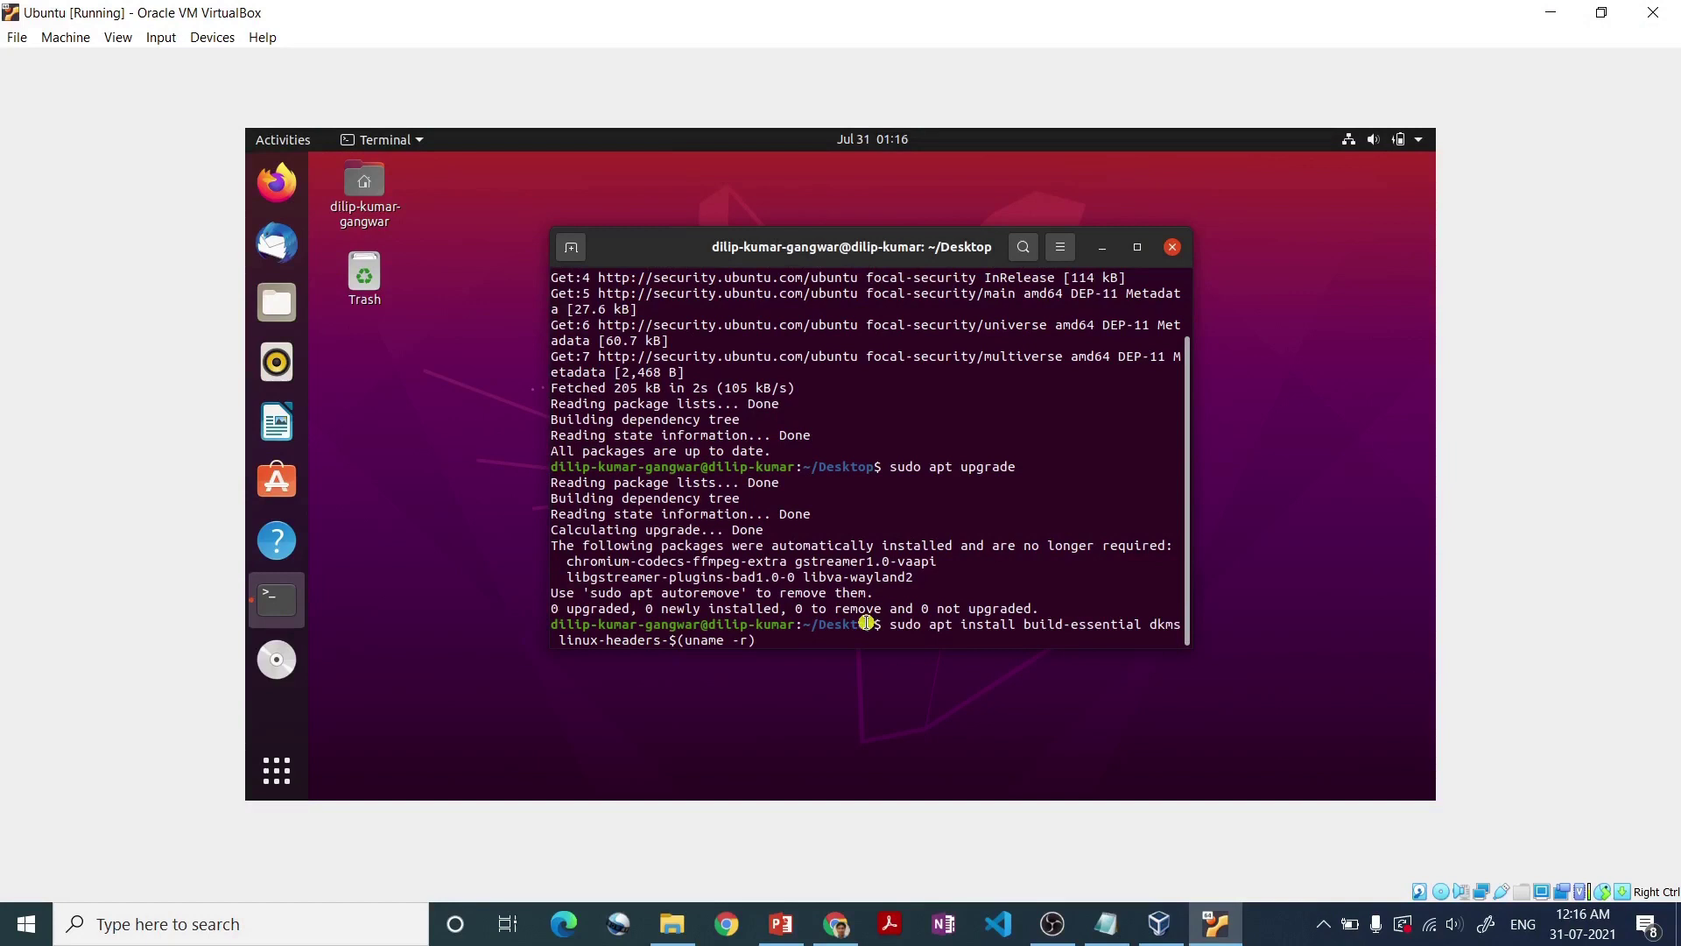
pyautogui.press('Return')
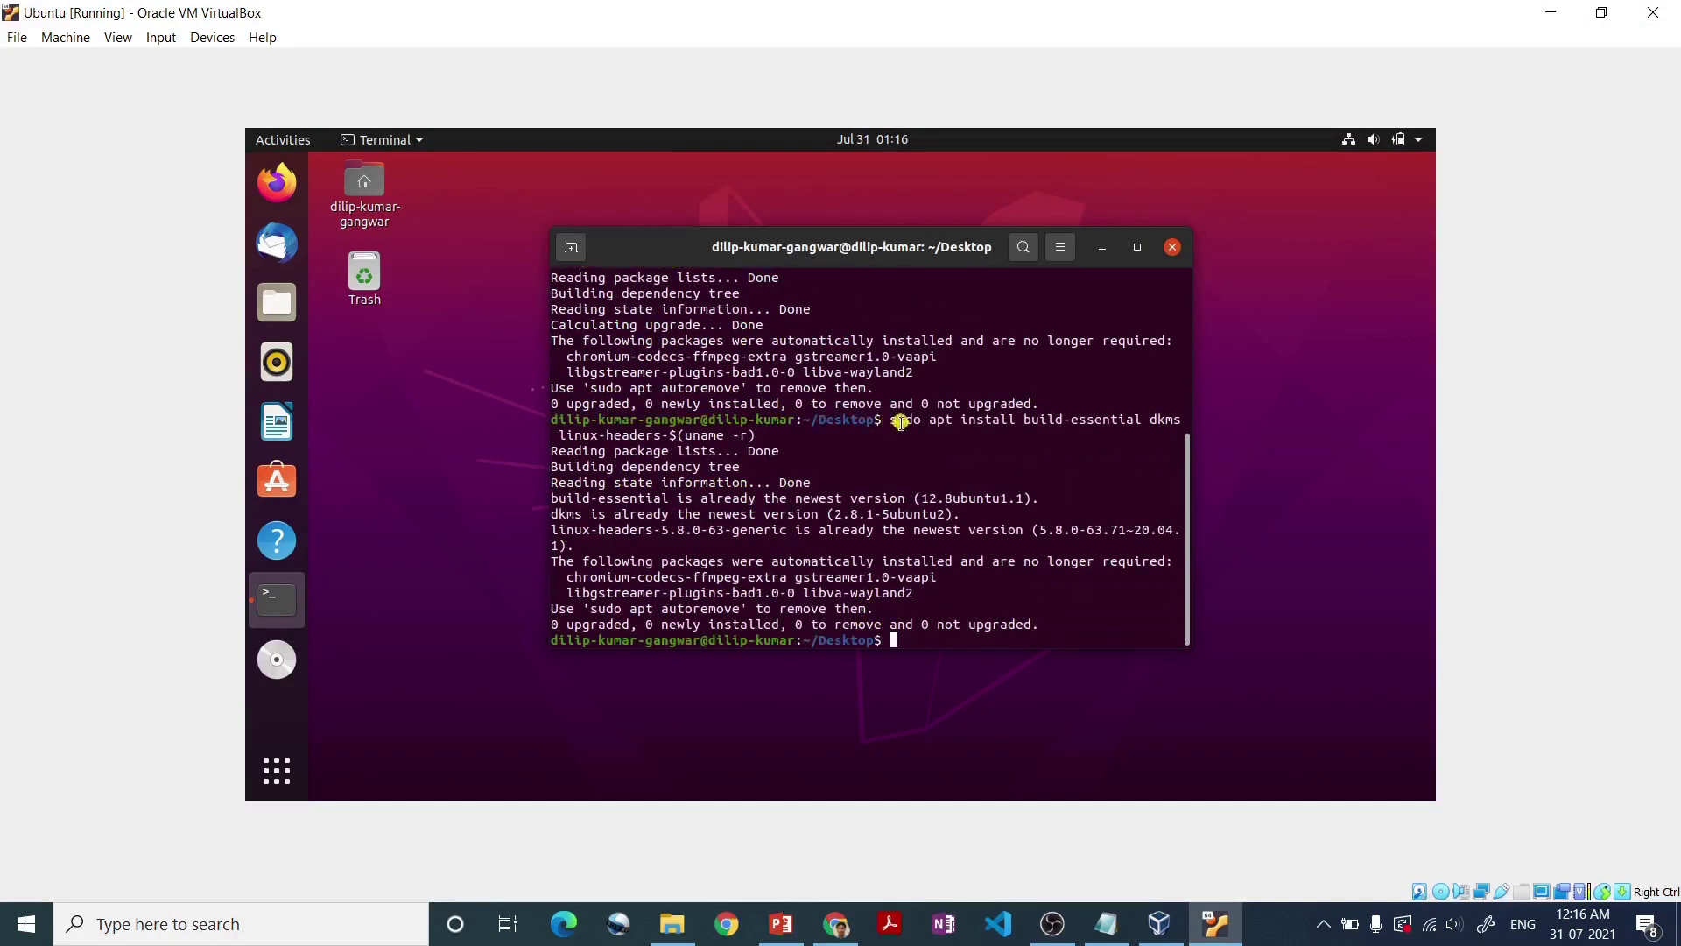
# - Check the install command's output in the terminal, then close the Ubuntu terminal
pyautogui.moveTo(896, 419); pyautogui.dragTo(905, 431)
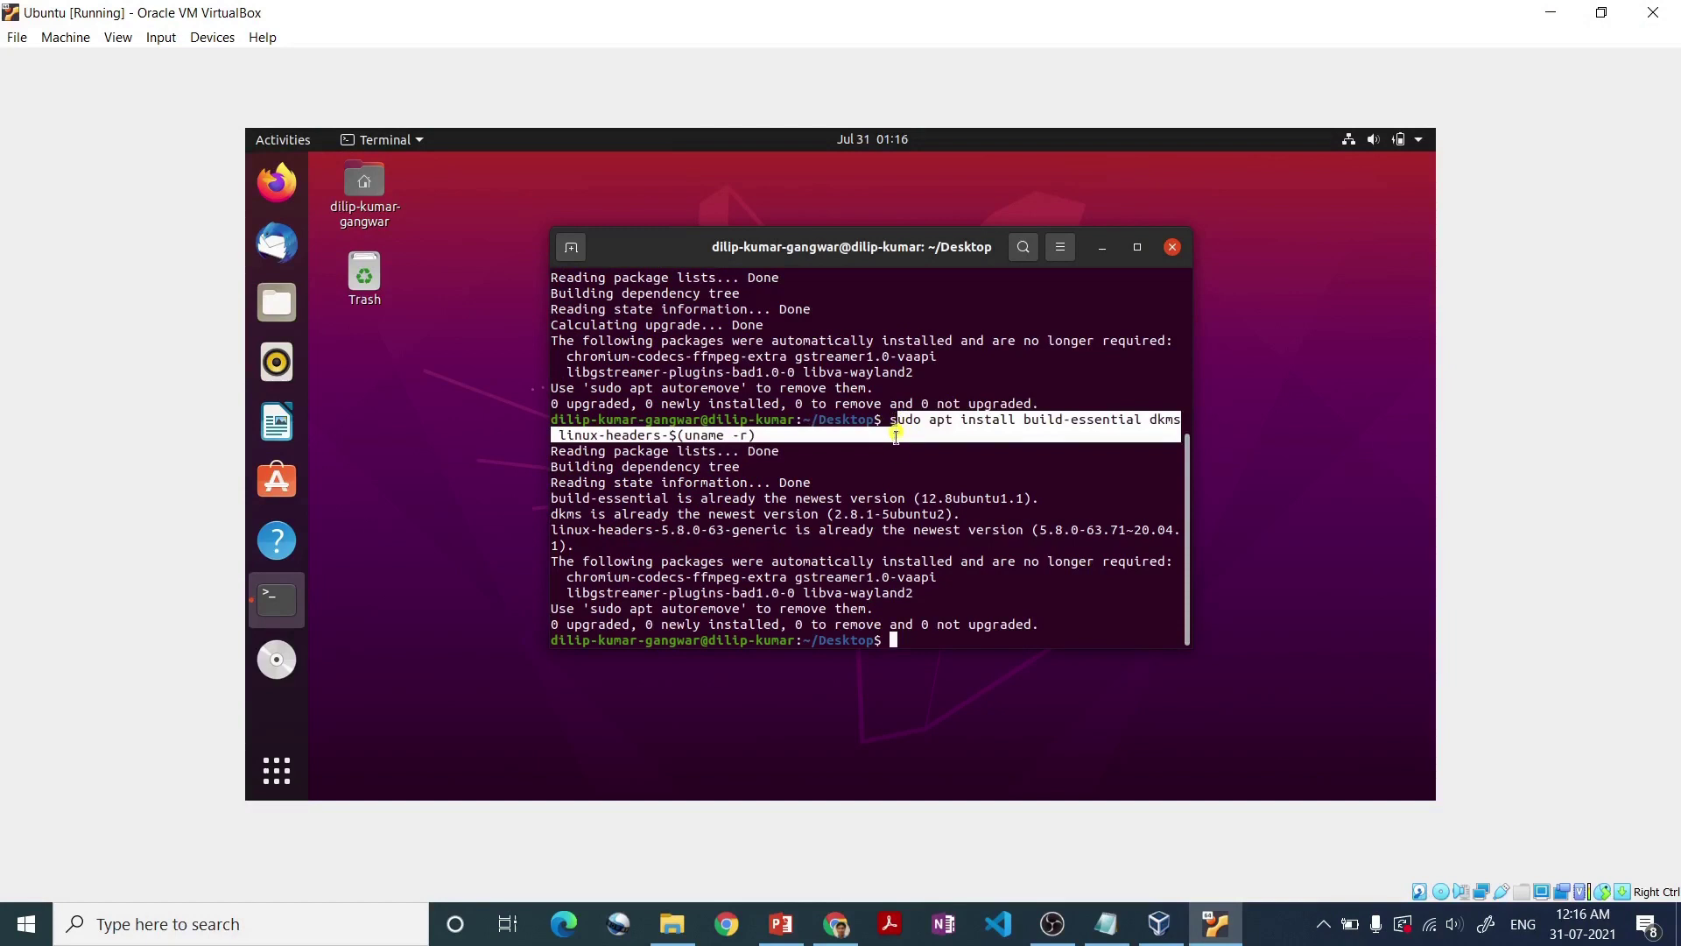
pyautogui.click(885, 421)
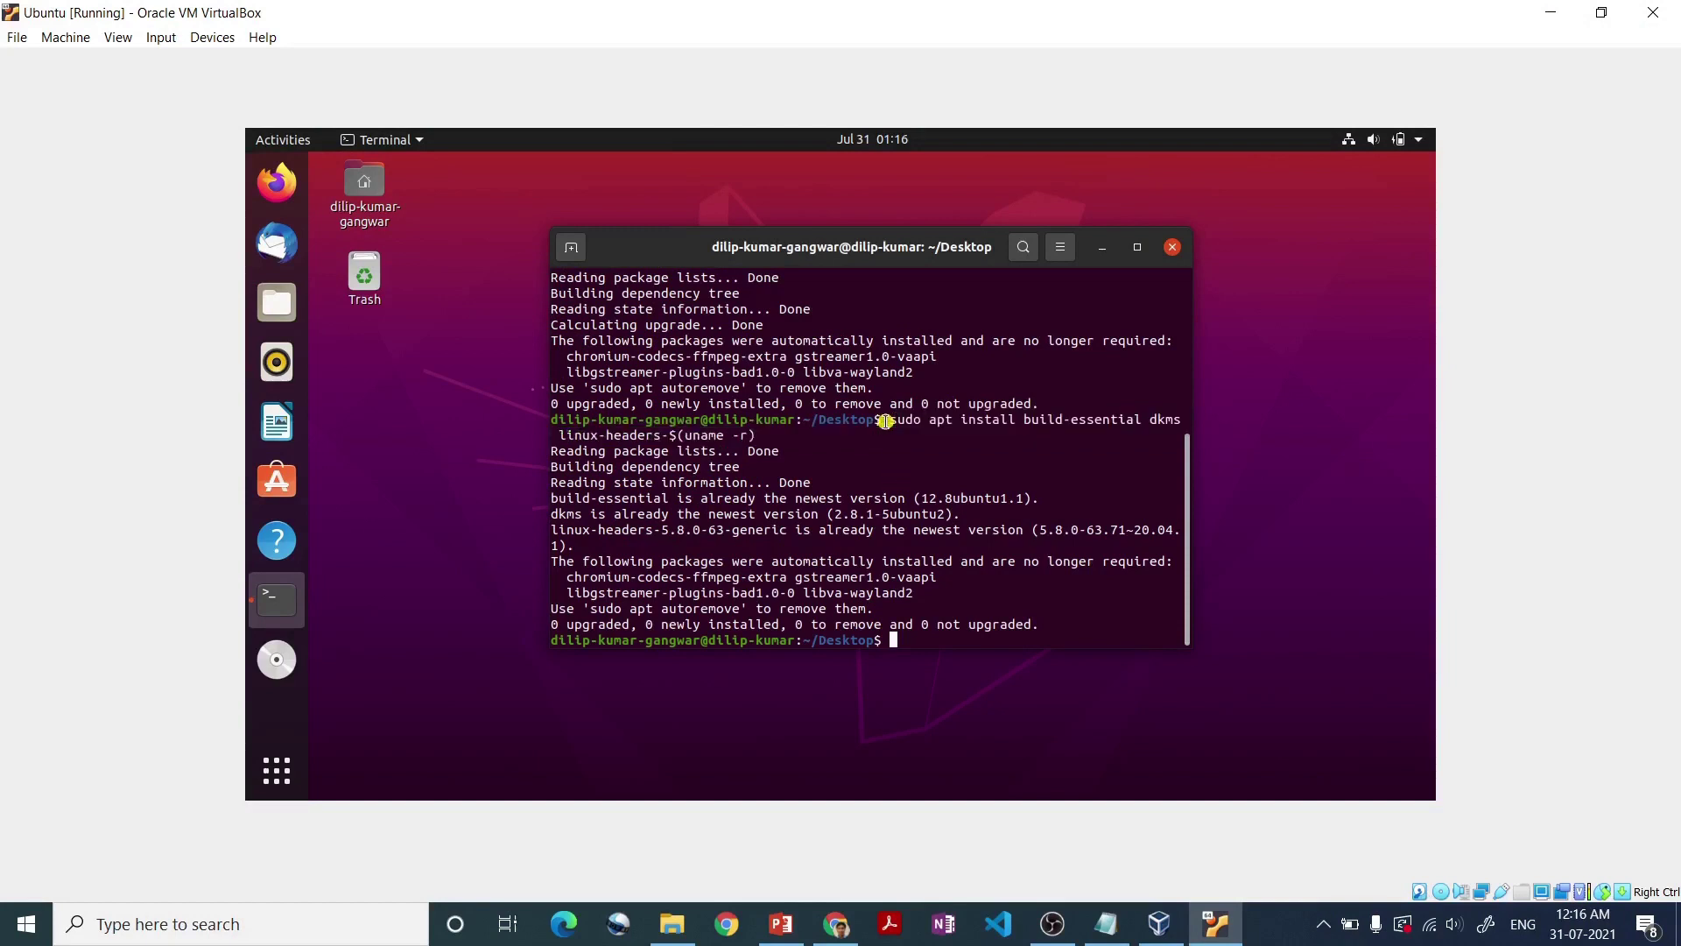
pyautogui.moveTo(886, 421); pyautogui.dragTo(898, 430)
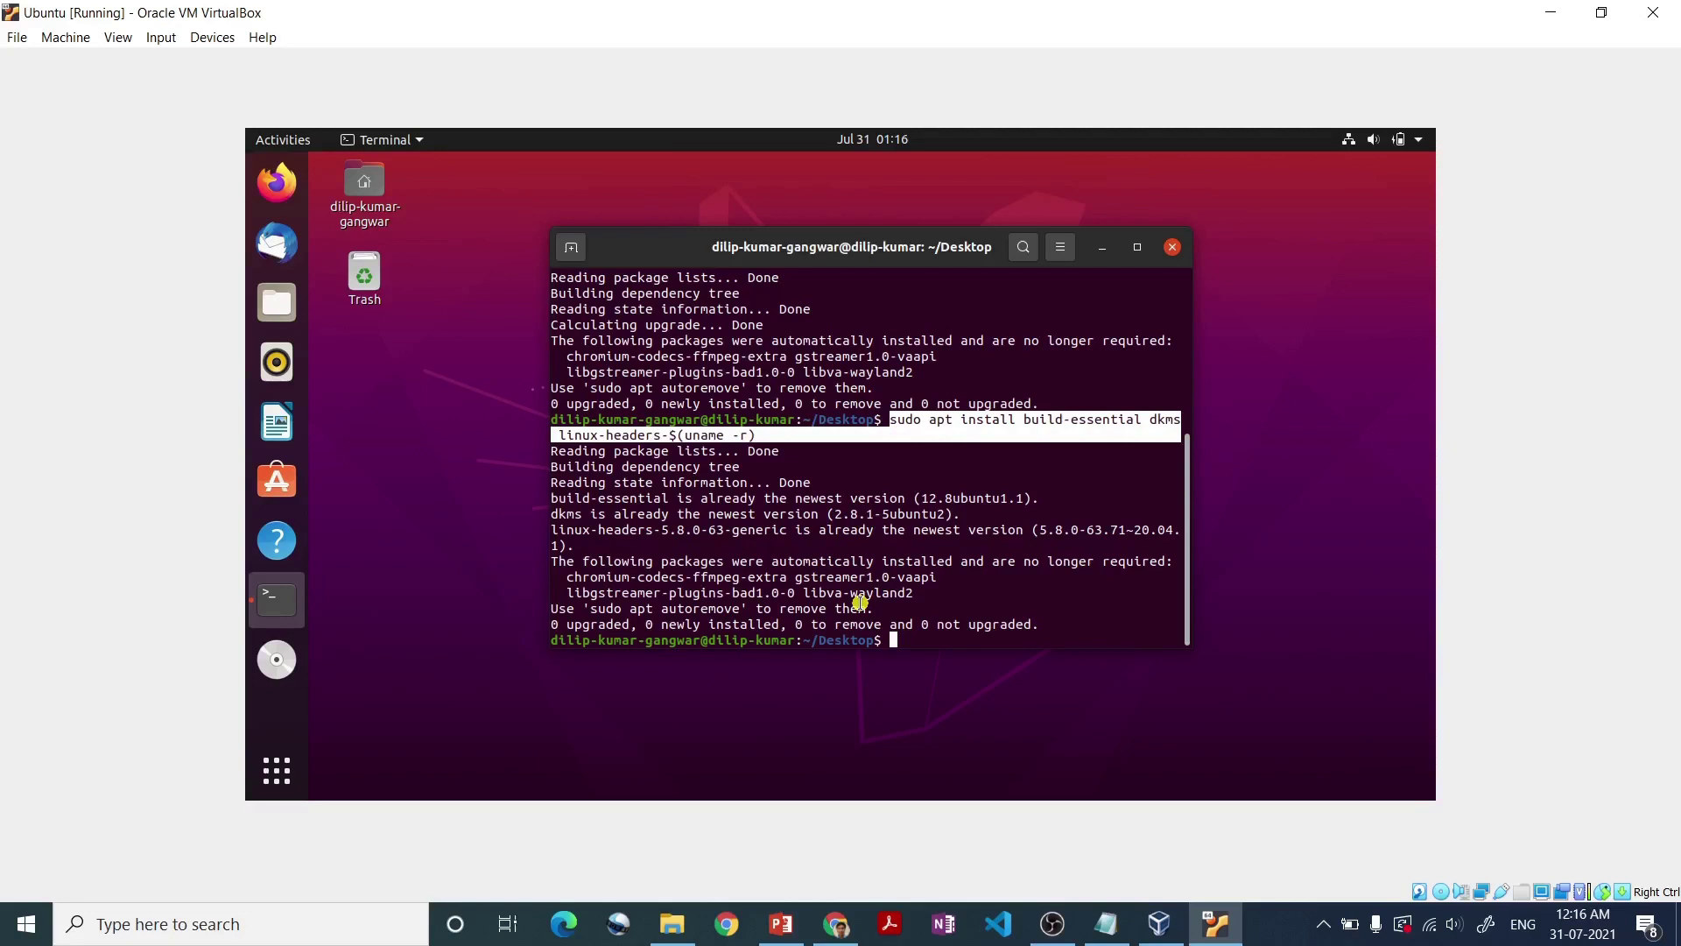
pyautogui.click(832, 575)
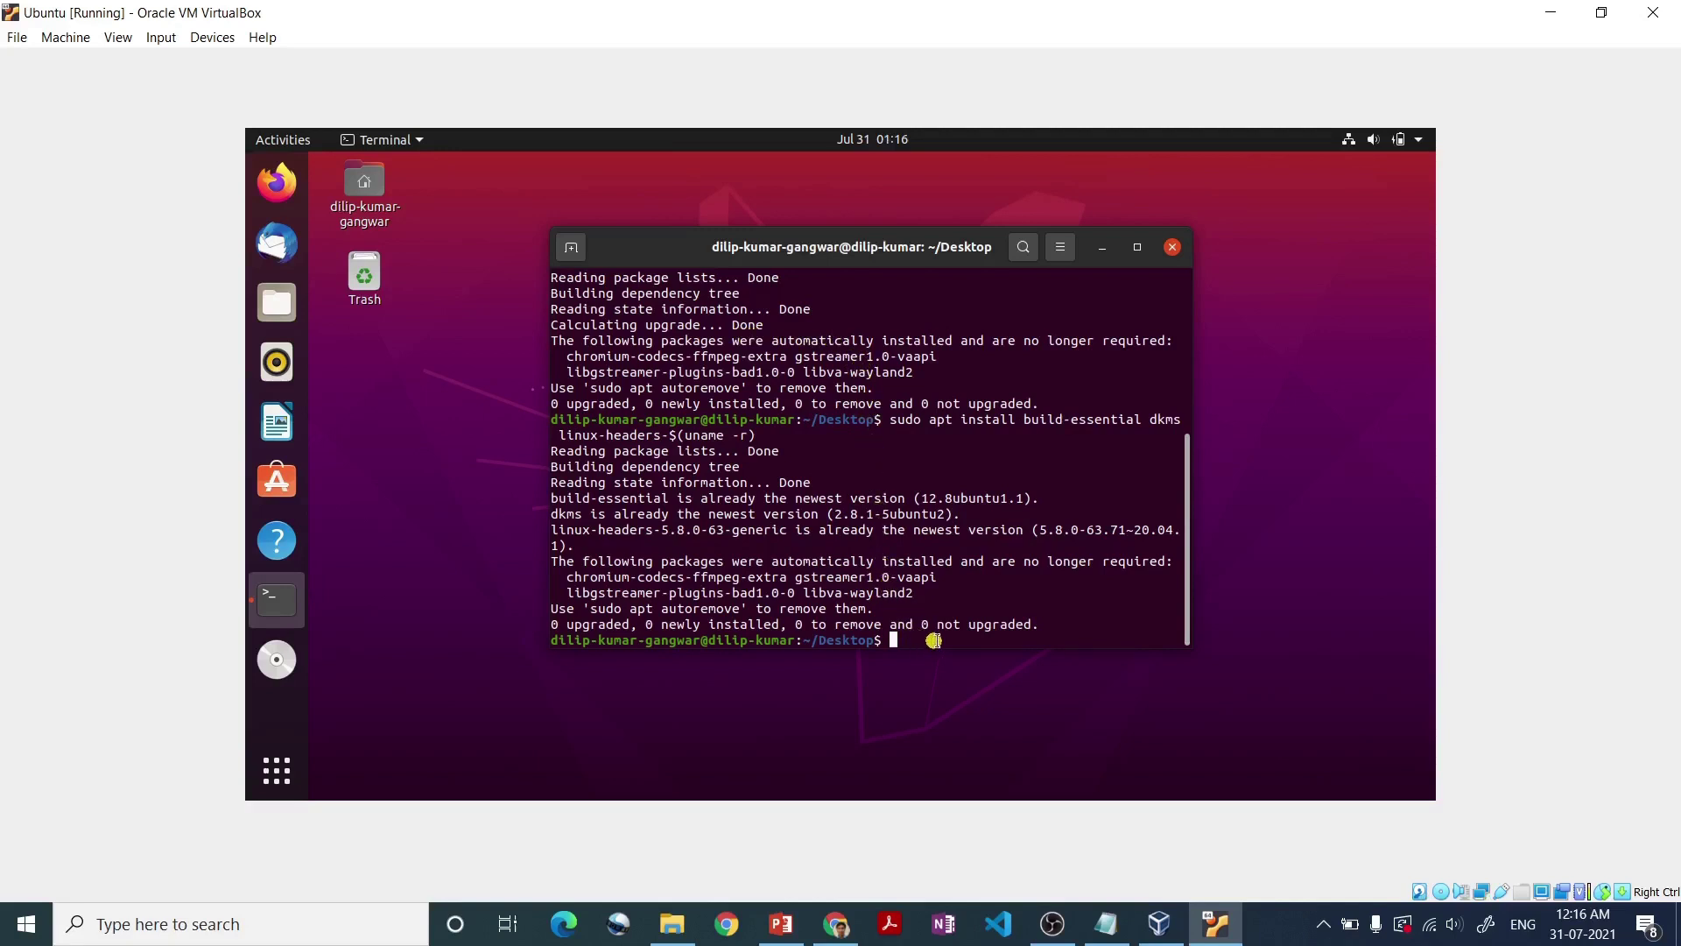
pyautogui.click(1111, 935)
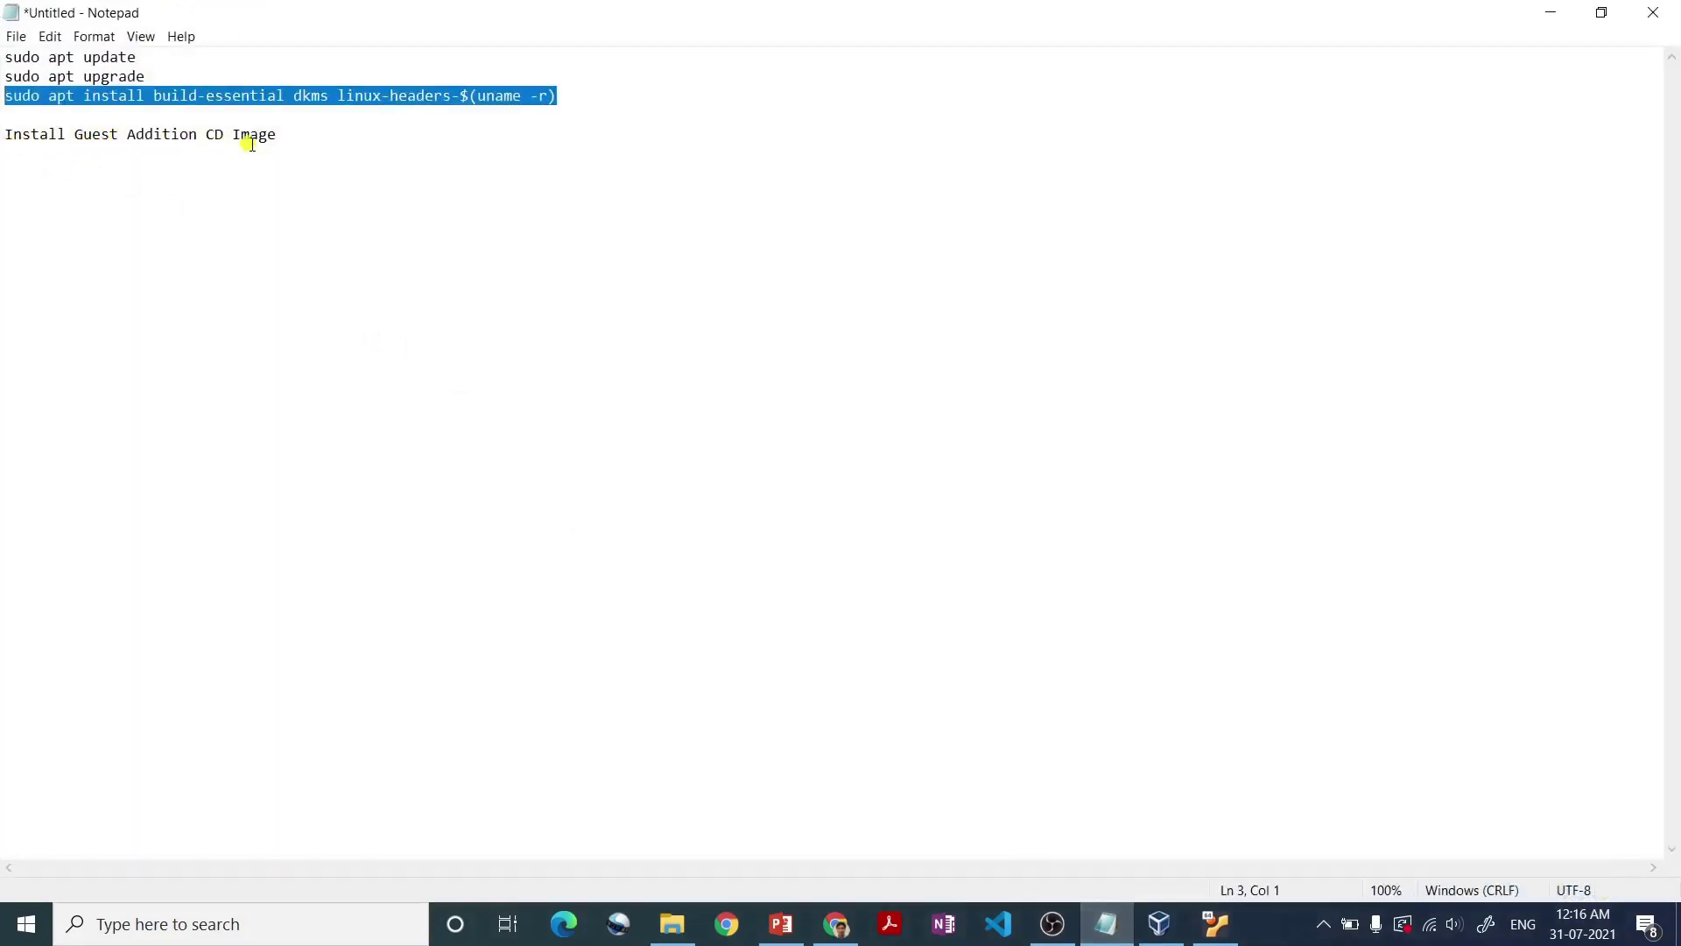
pyautogui.click(1103, 925)
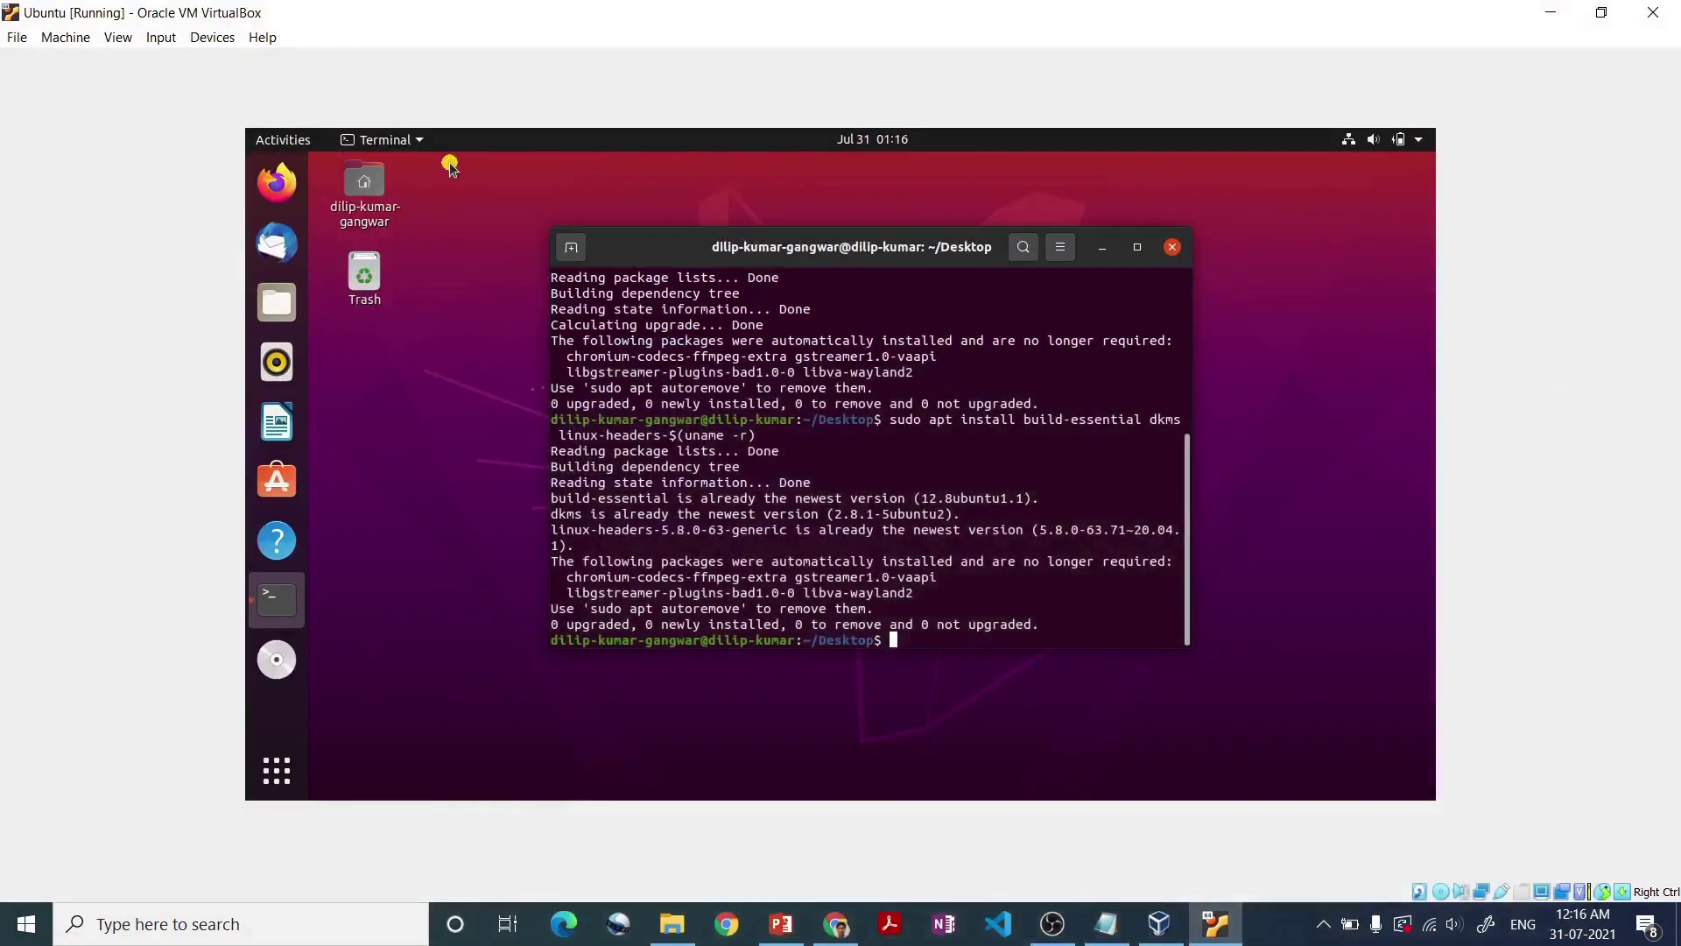
pyautogui.click(1173, 248)
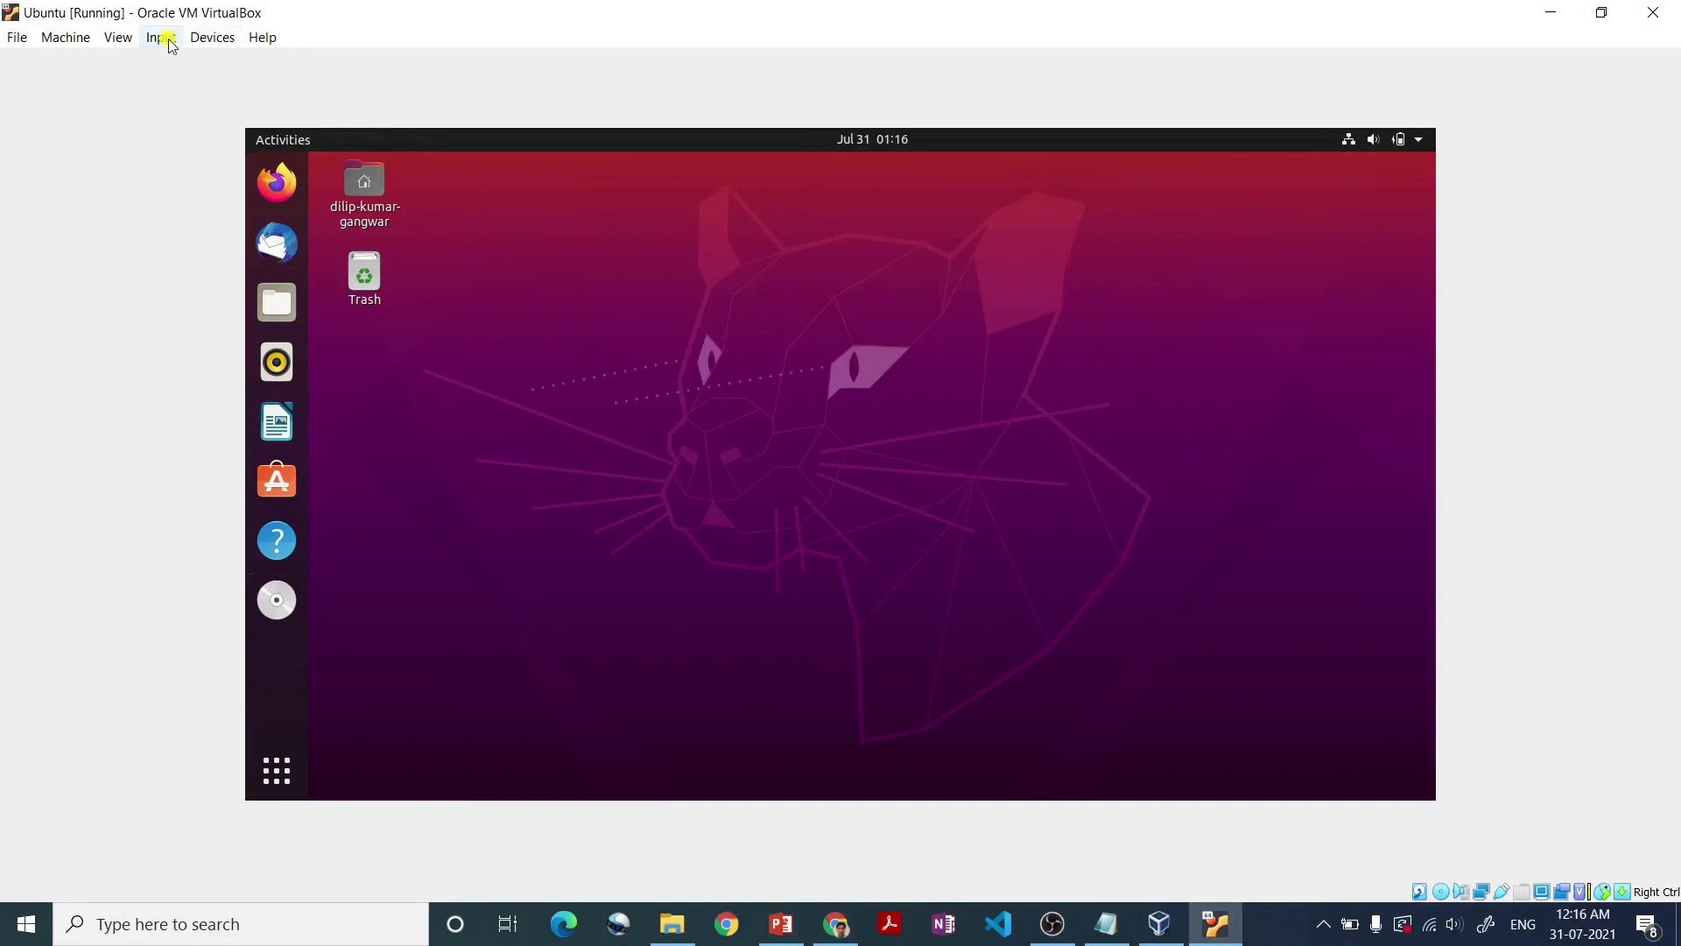
# - Force-unmount VBoxGuestAdditions.iso from the VM's virtual optical drive through the Devices menu
pyautogui.click(205, 39)
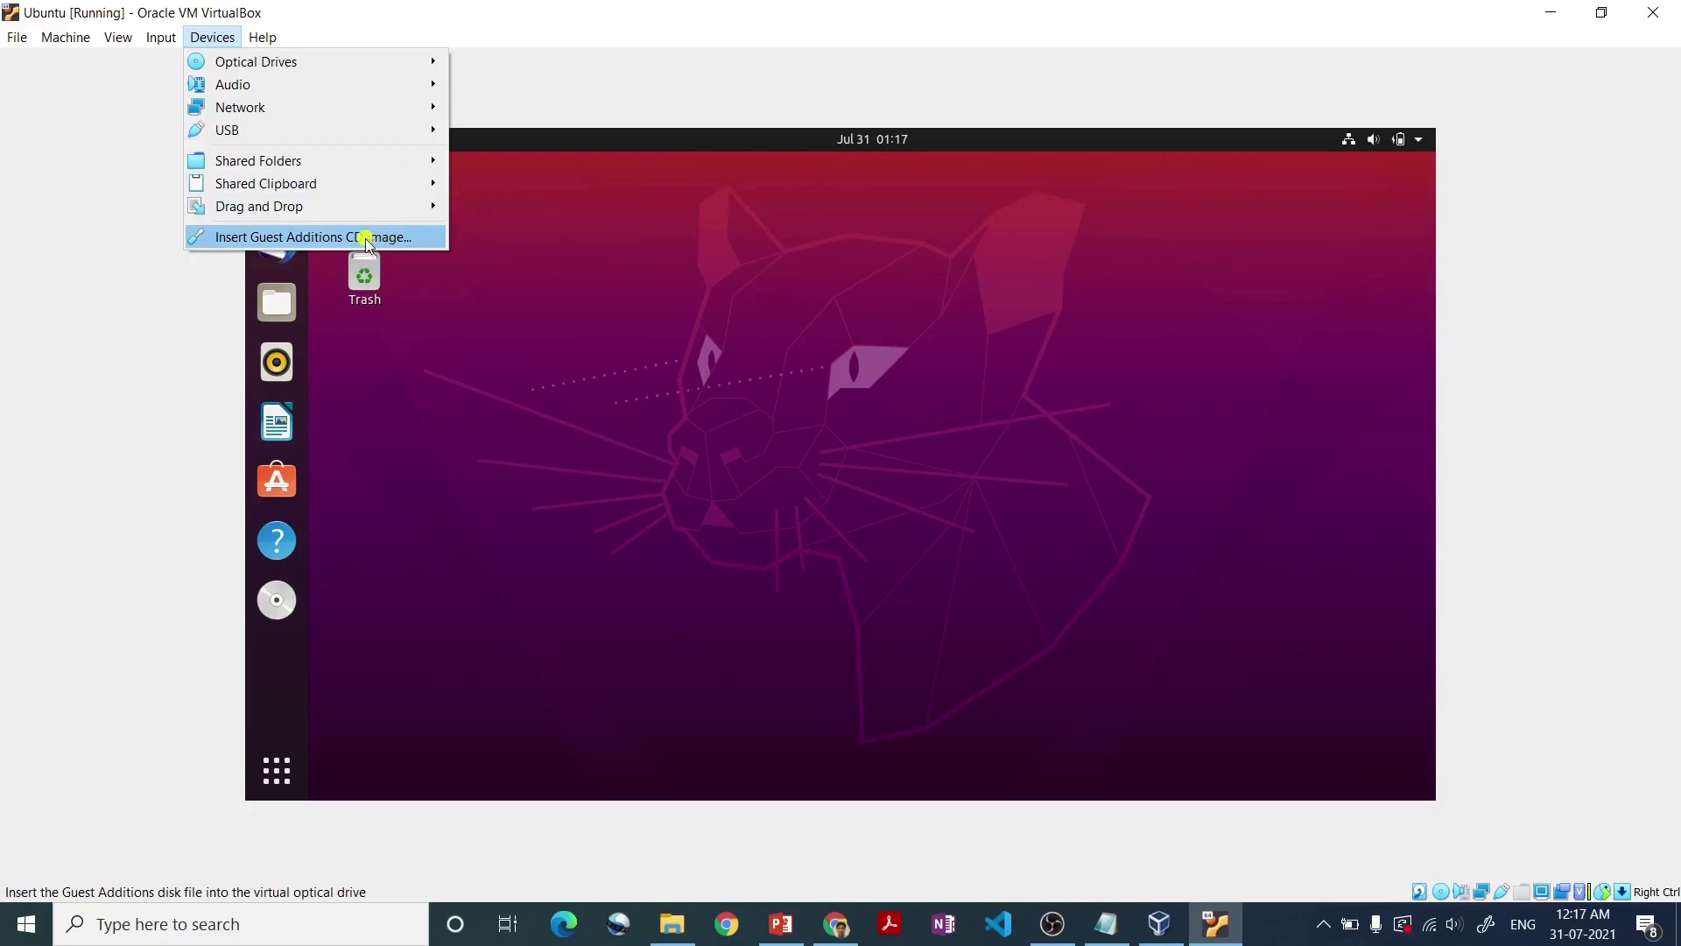
pyautogui.moveTo(376, 61)
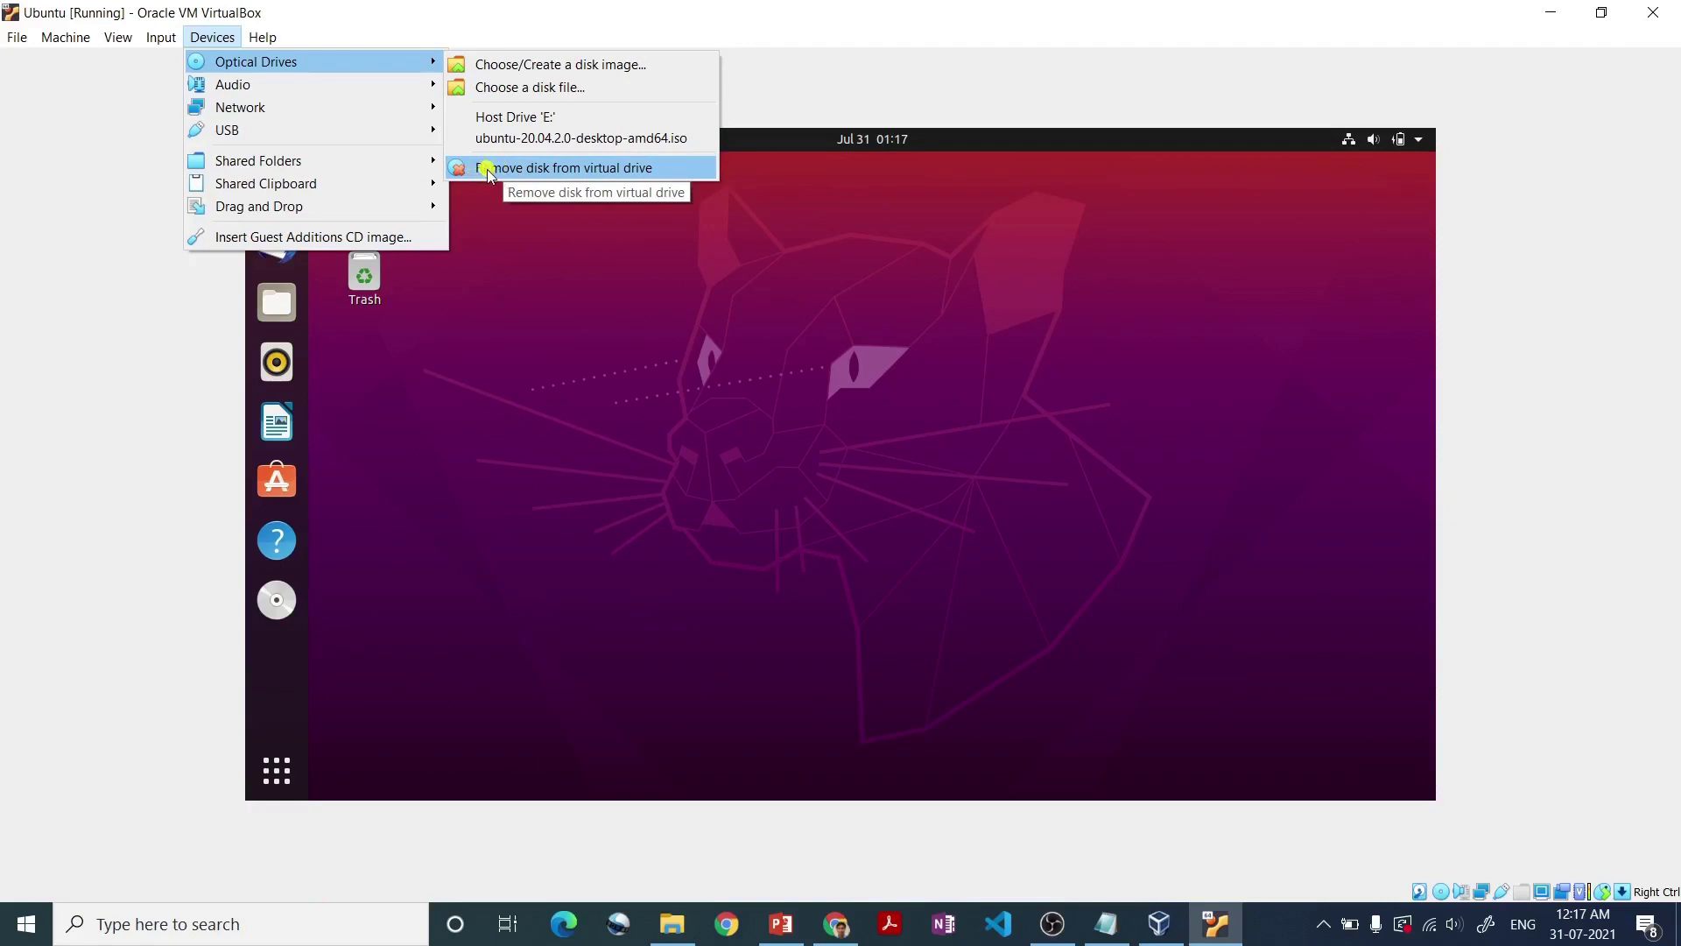
pyautogui.click(487, 169)
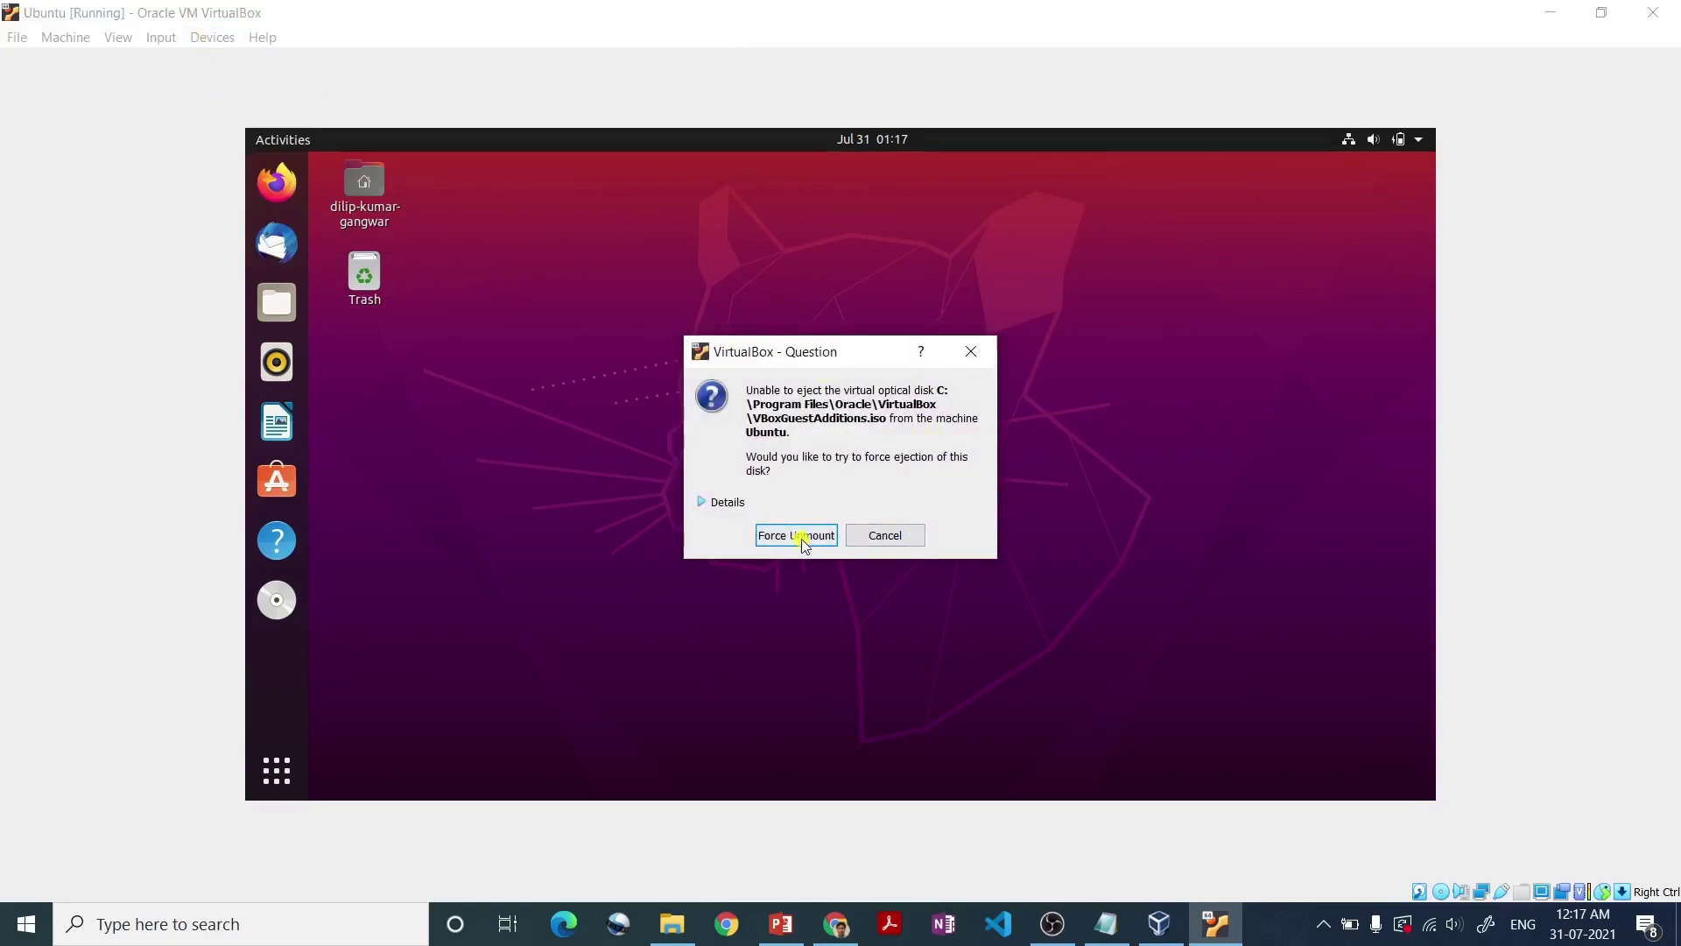
pyautogui.click(801, 536)
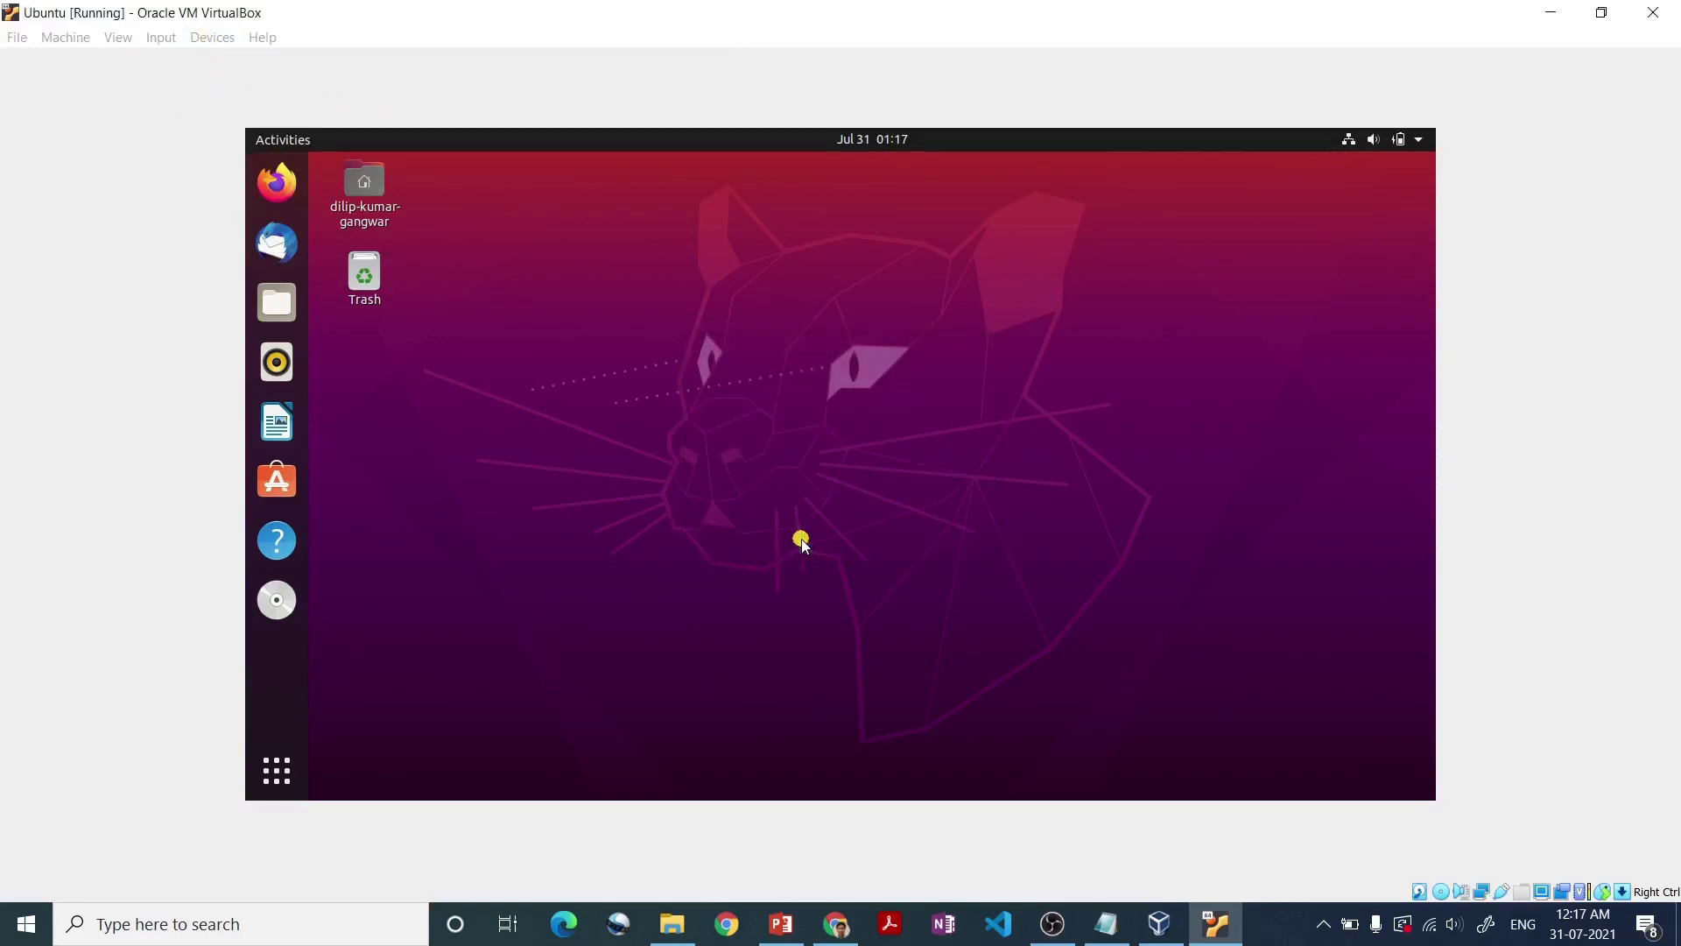
pyautogui.click(211, 37)
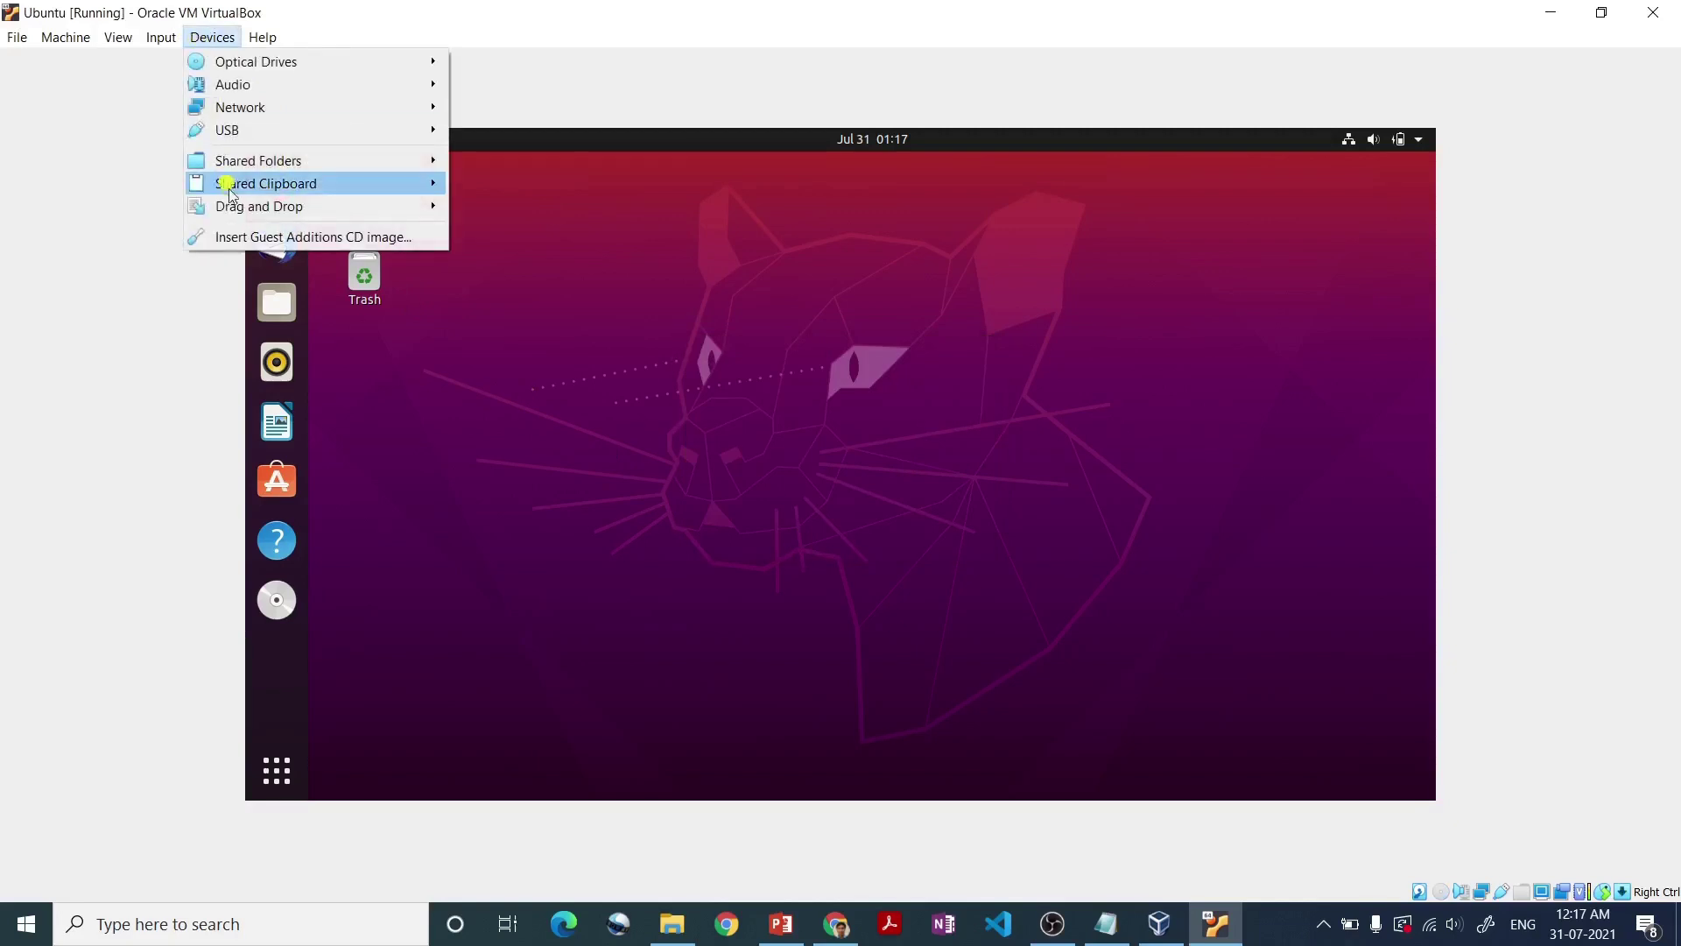
# - Insert the Guest Additions CD, run its installer with the sudo password, and close it when finished
pyautogui.click(248, 237)
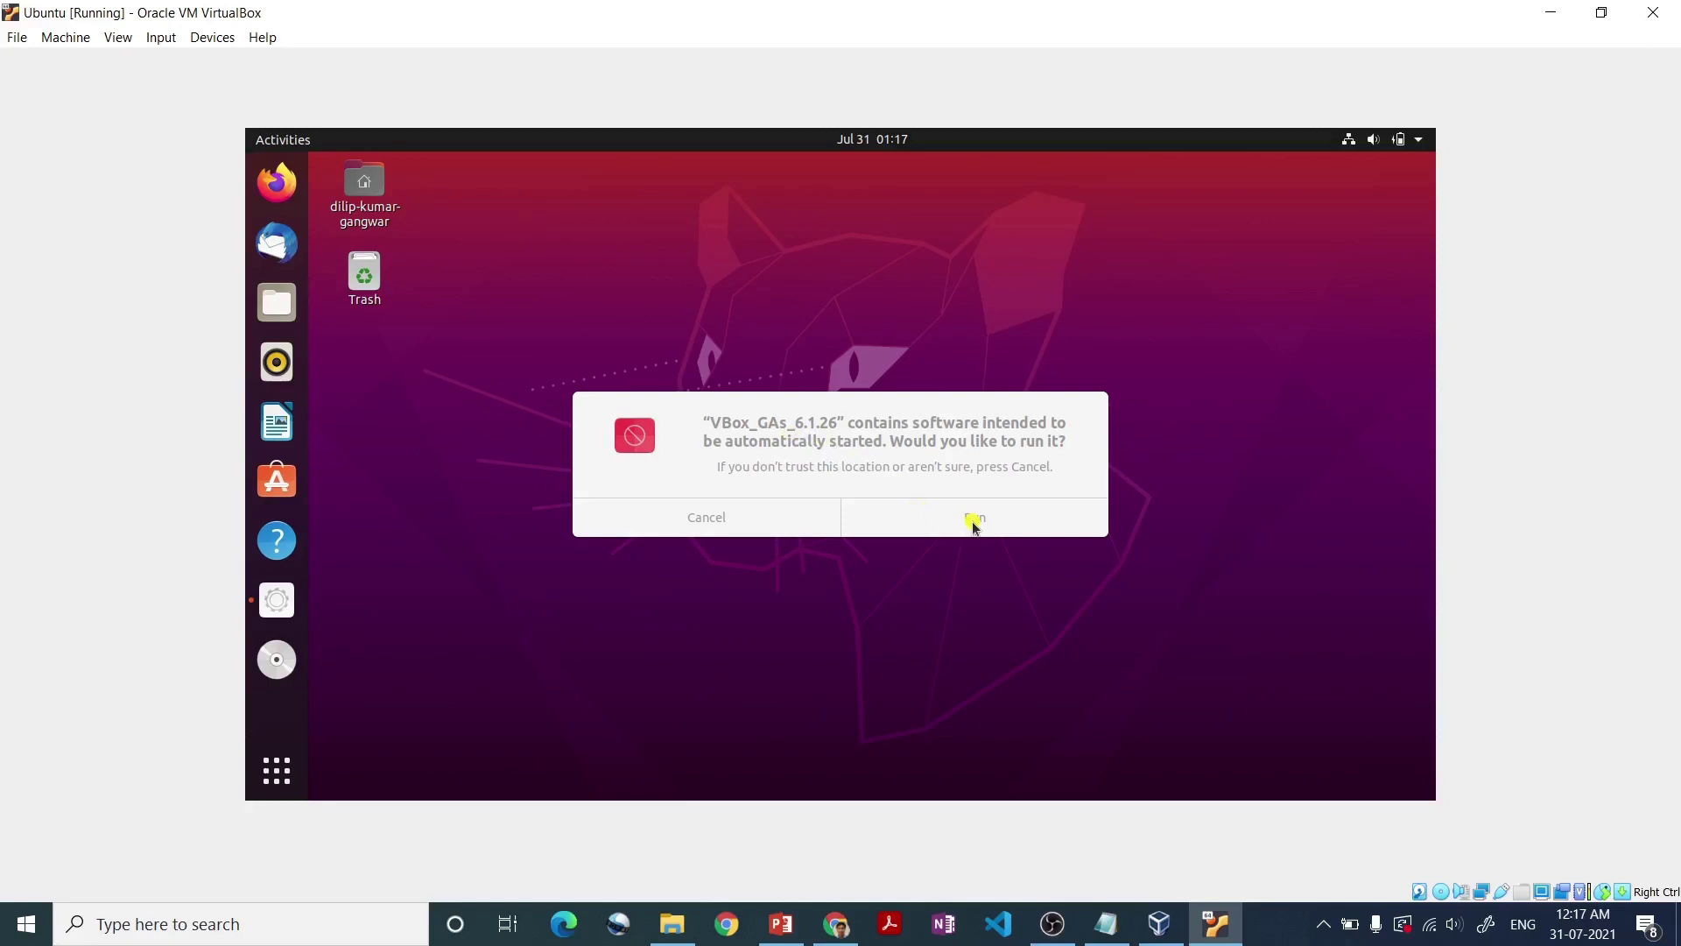
pyautogui.click(1019, 526)
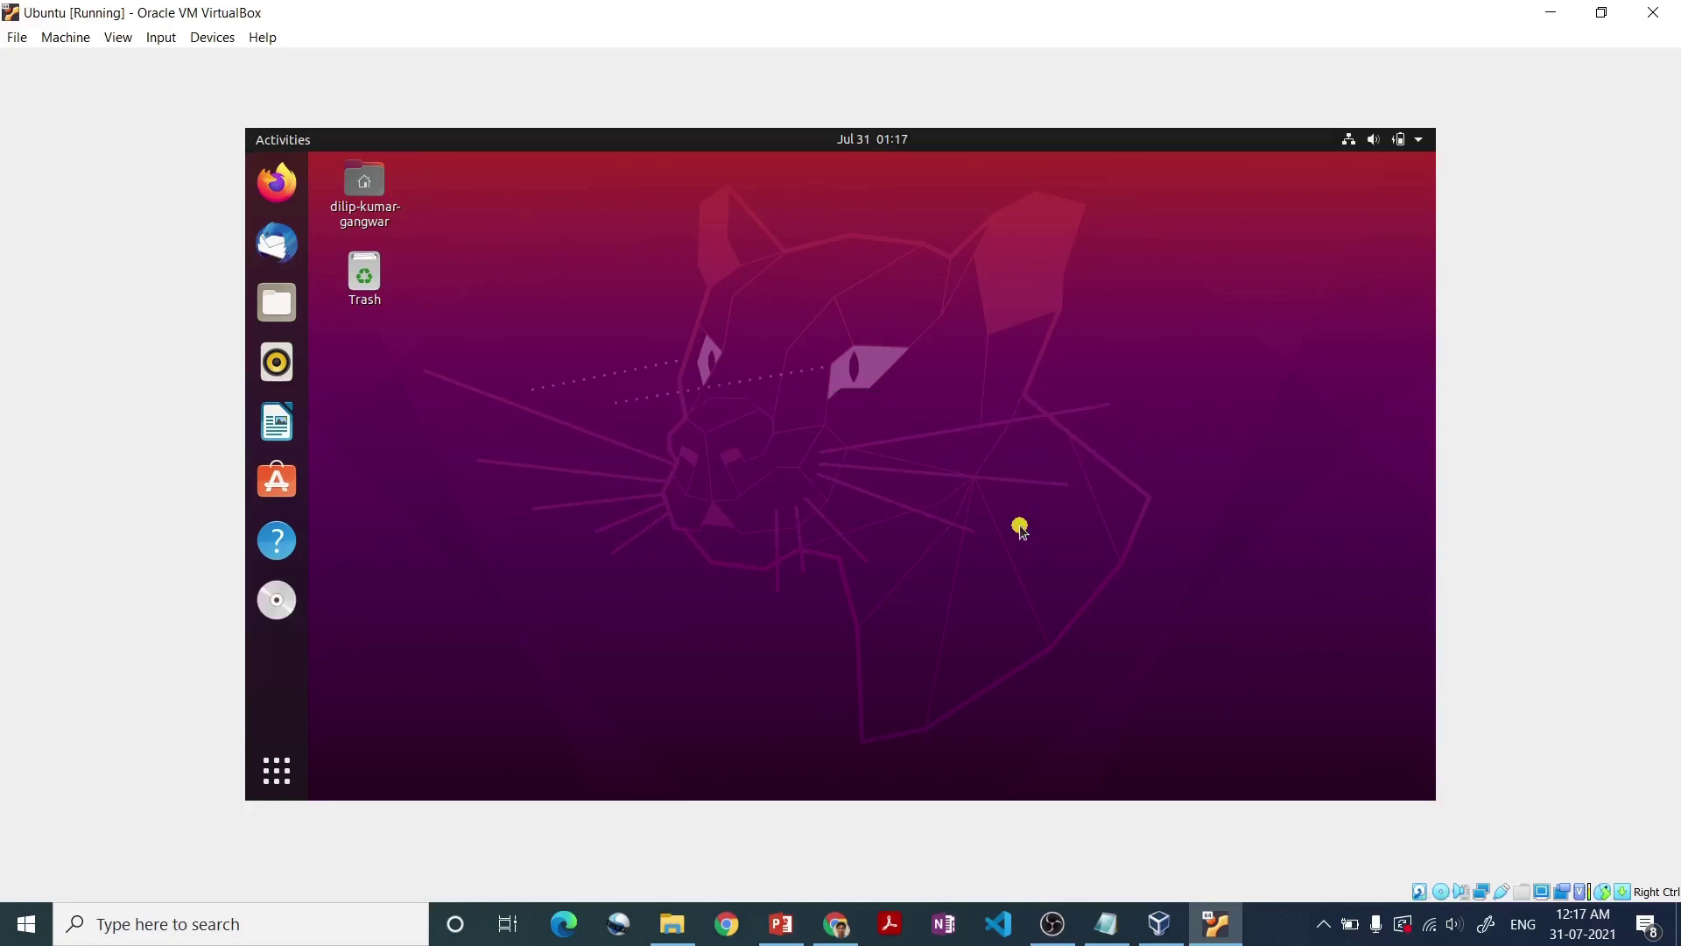
pyautogui.write('••')
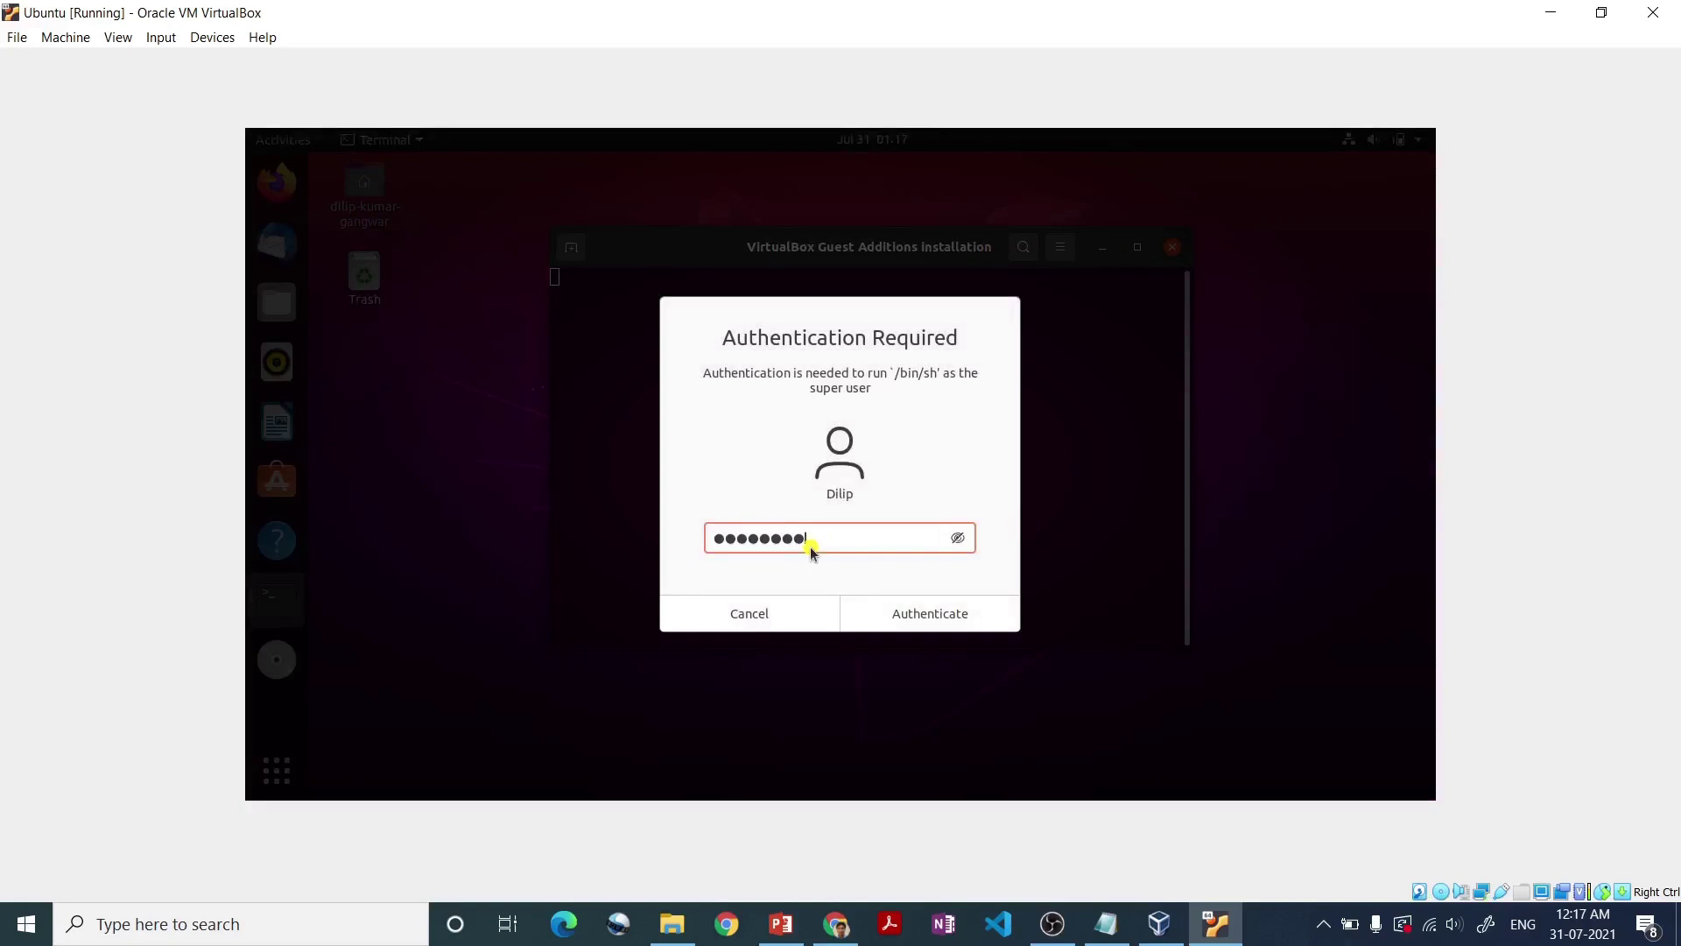
pyautogui.press('Return')
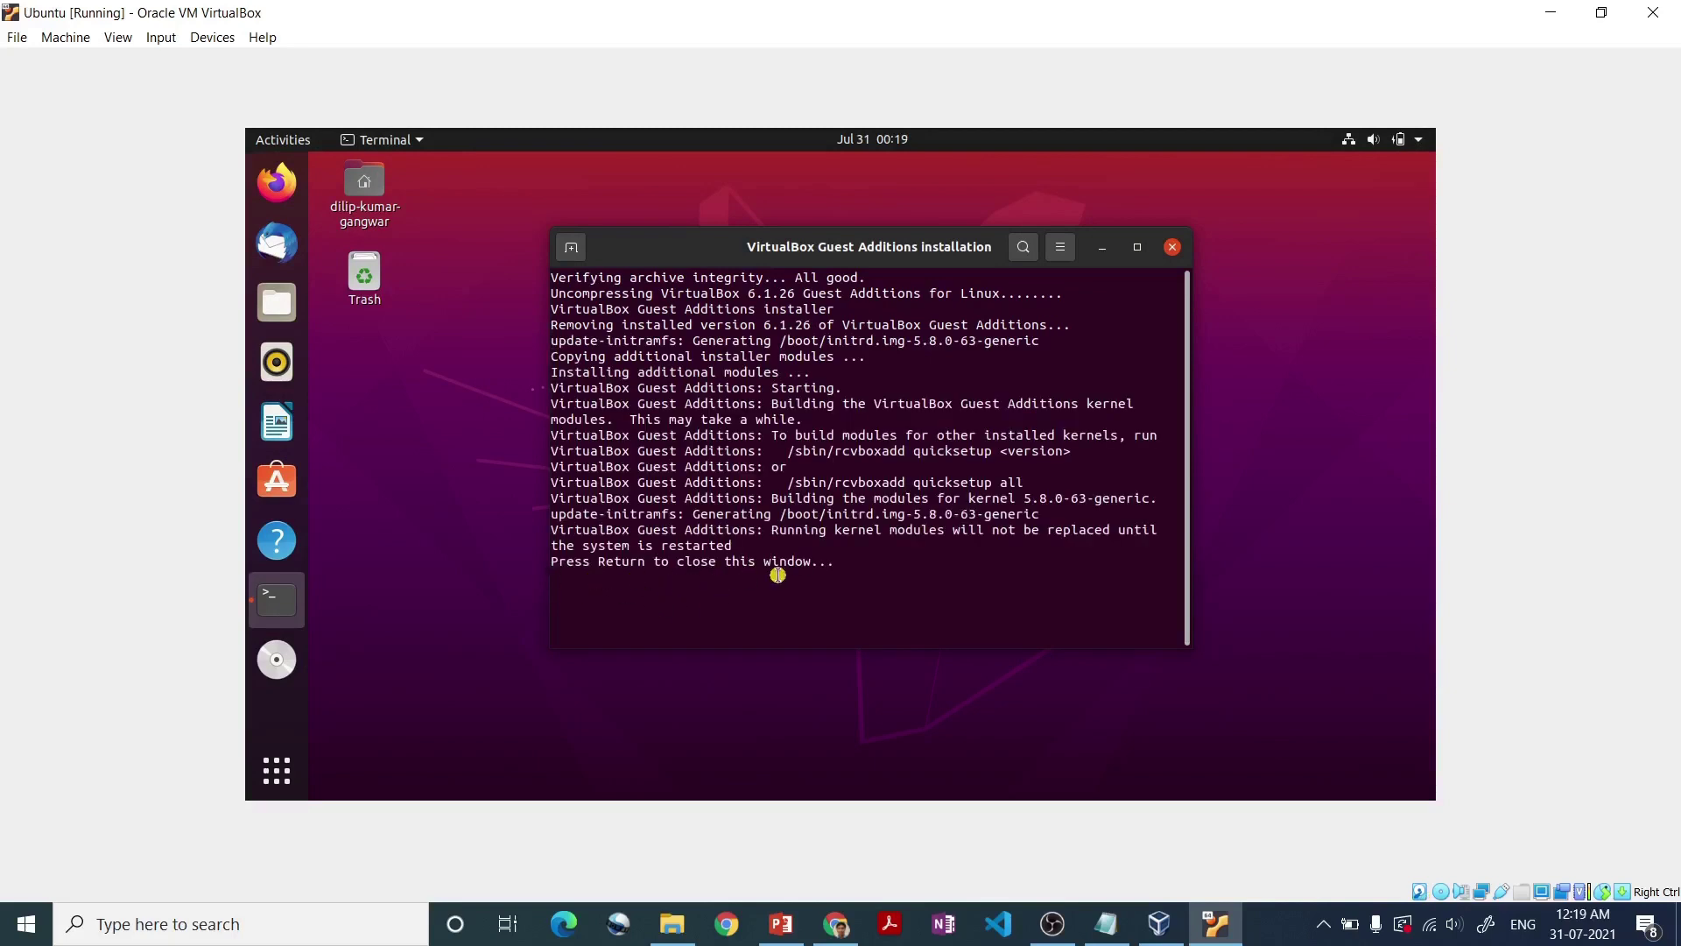
pyautogui.press('Return')
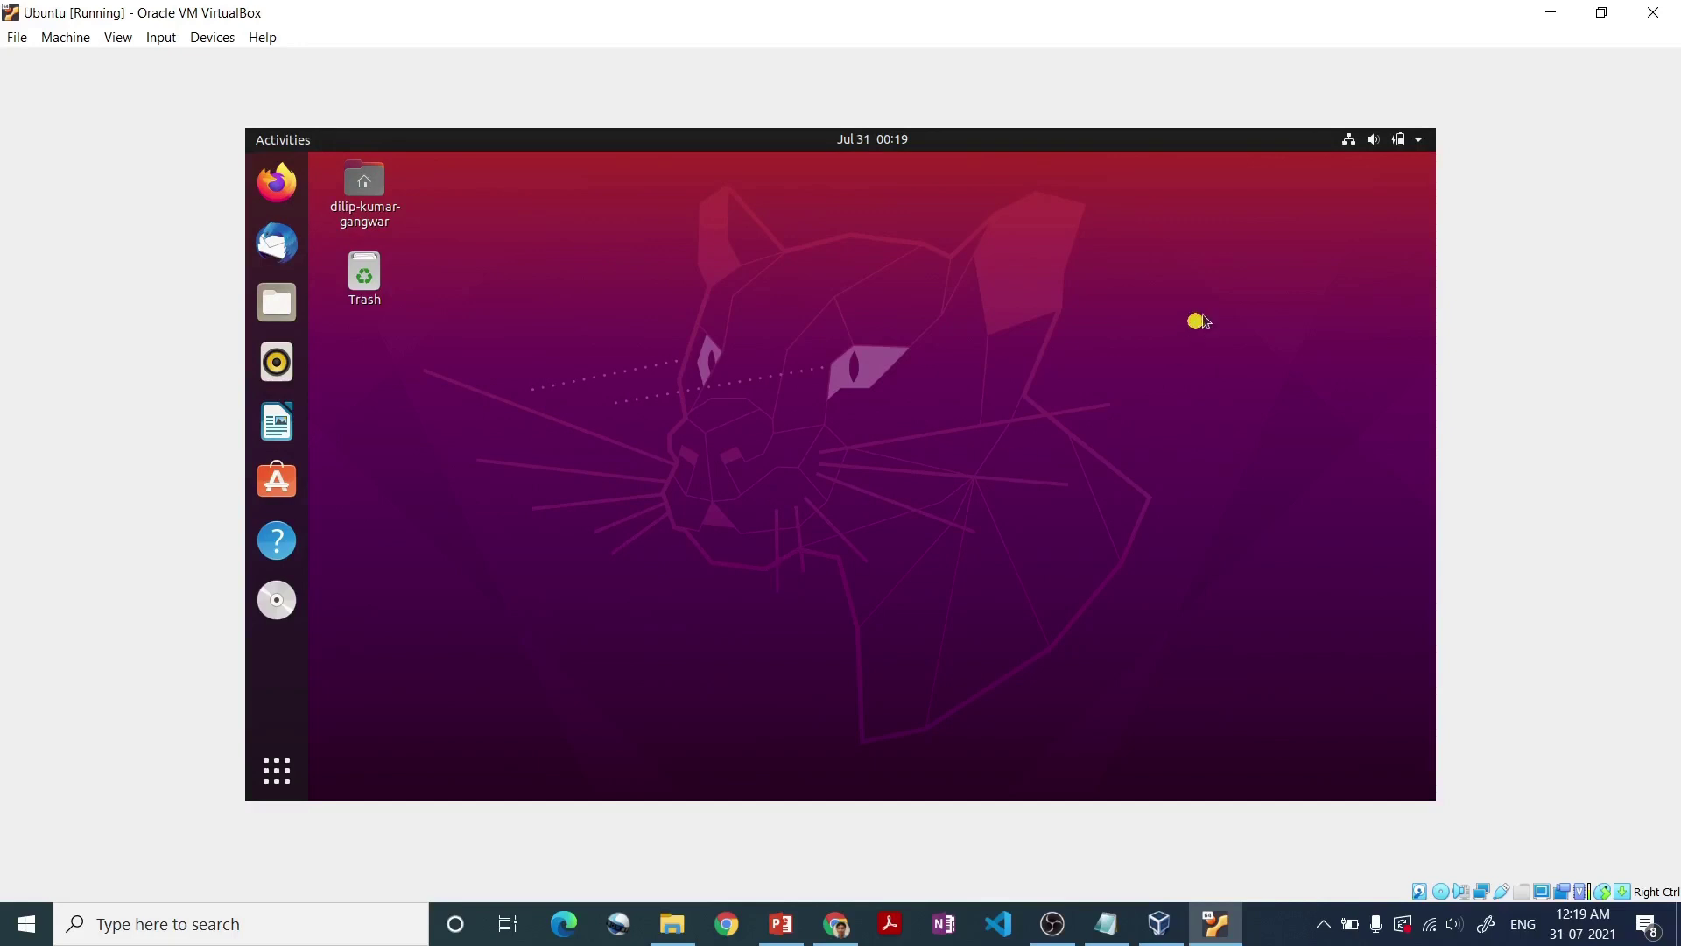
# - Power off the Ubuntu VM from its system menu, then start it again and log in
pyautogui.click(1413, 139)
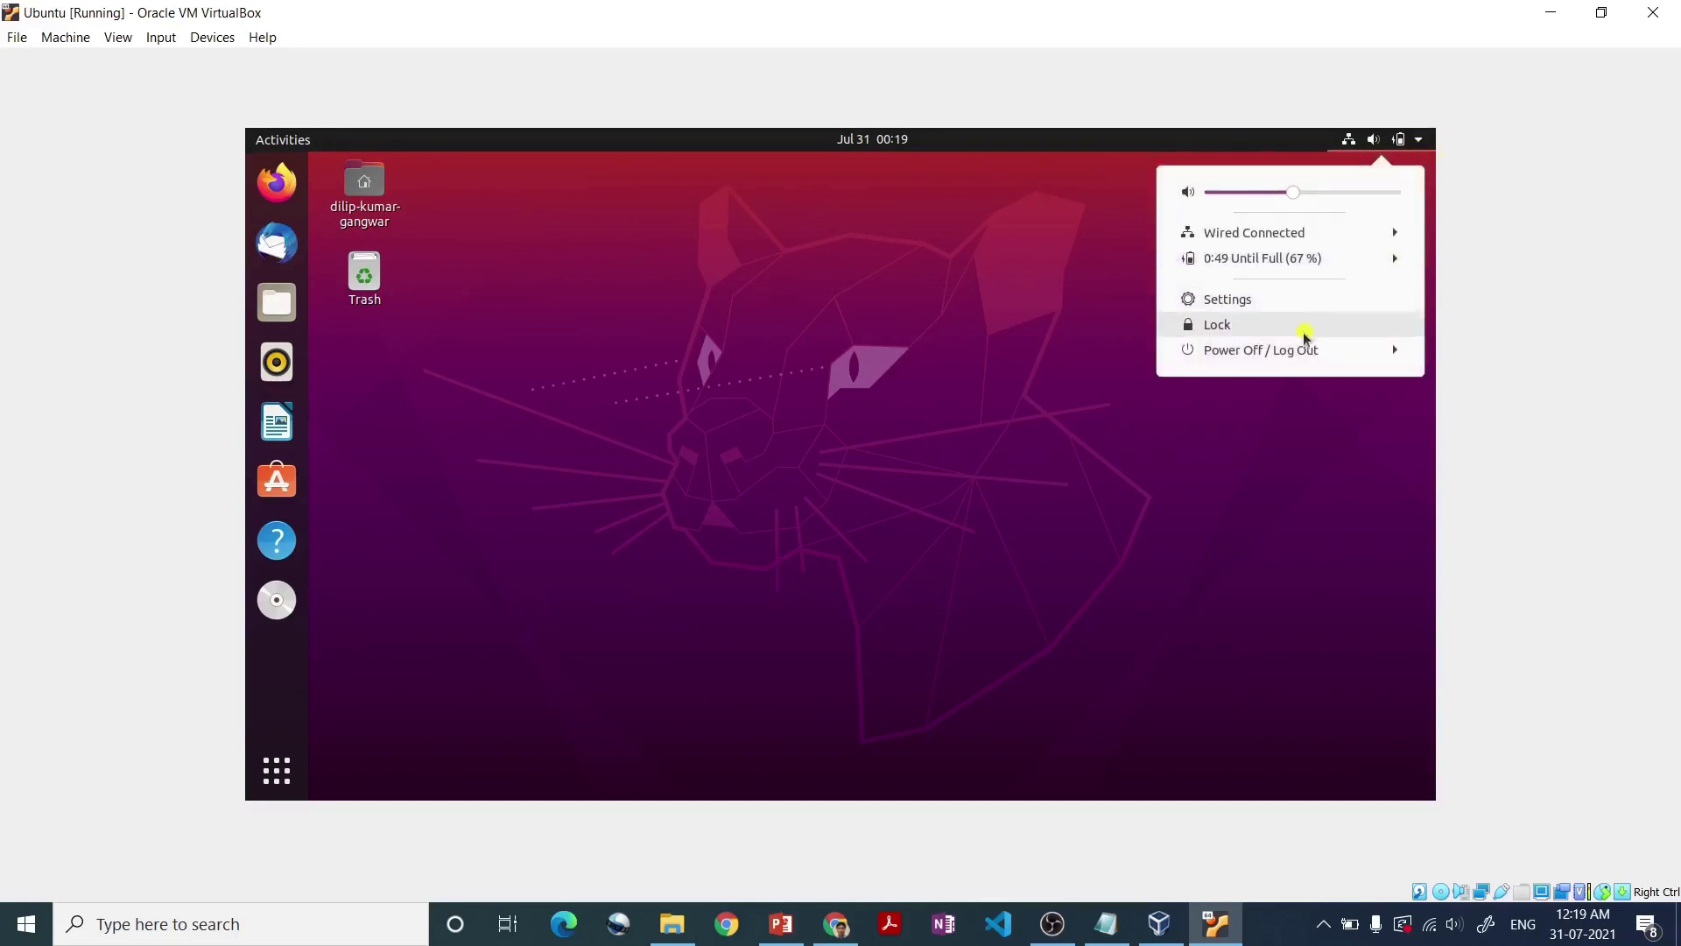
pyautogui.click(1285, 350)
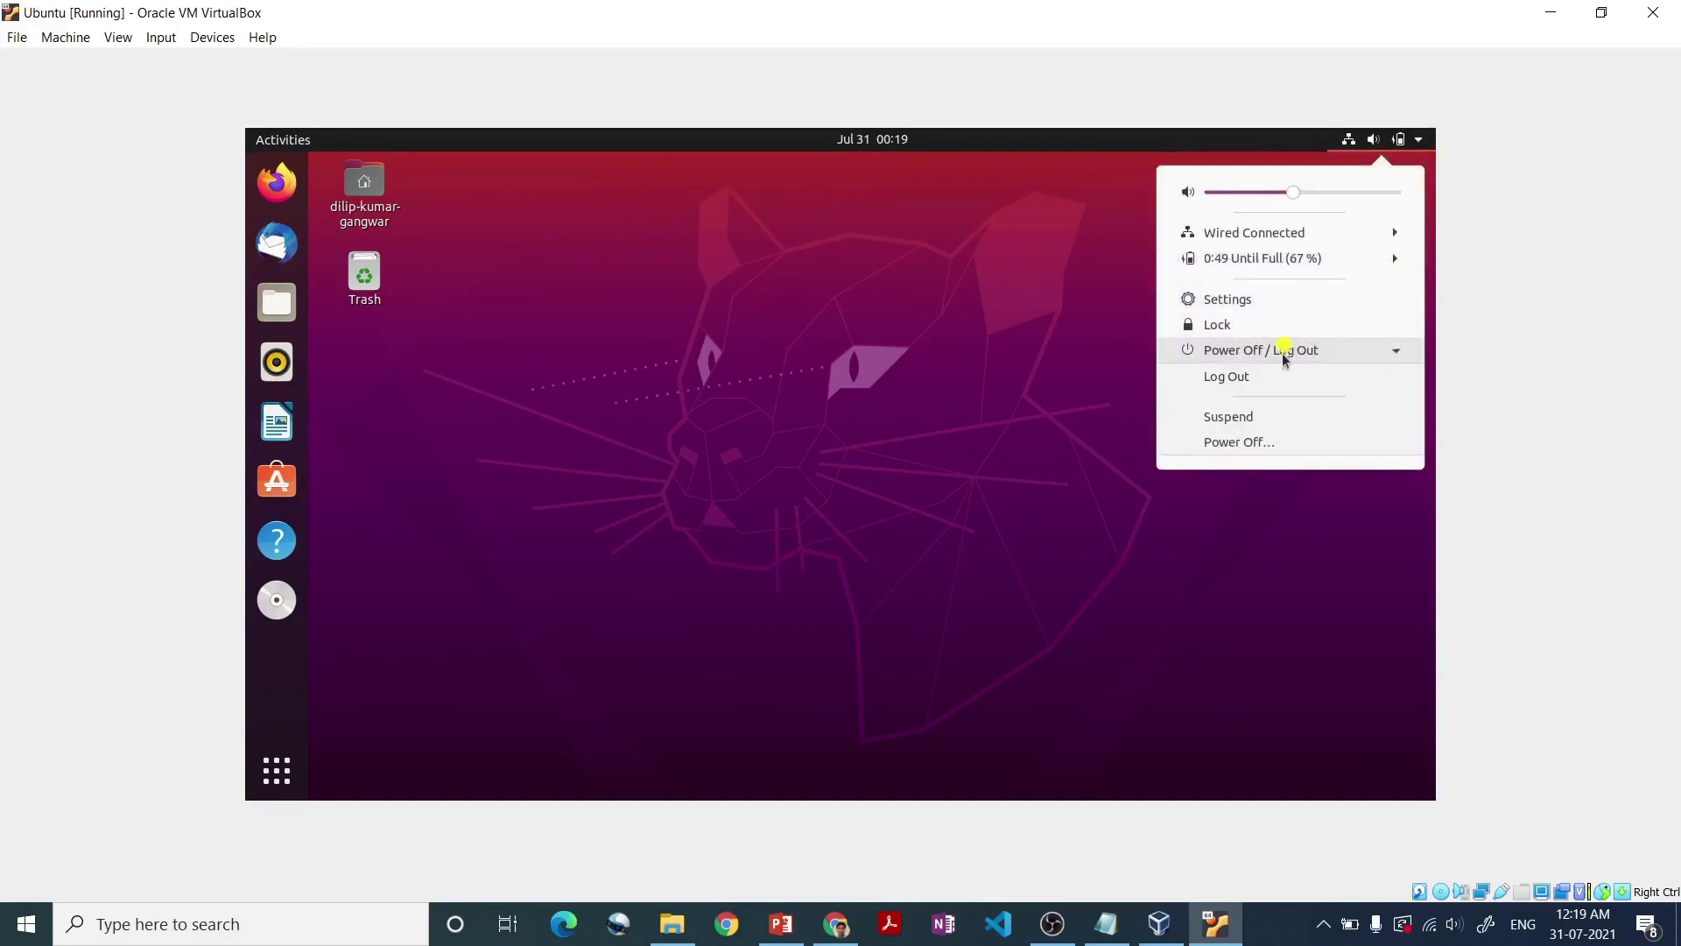
pyautogui.click(1258, 443)
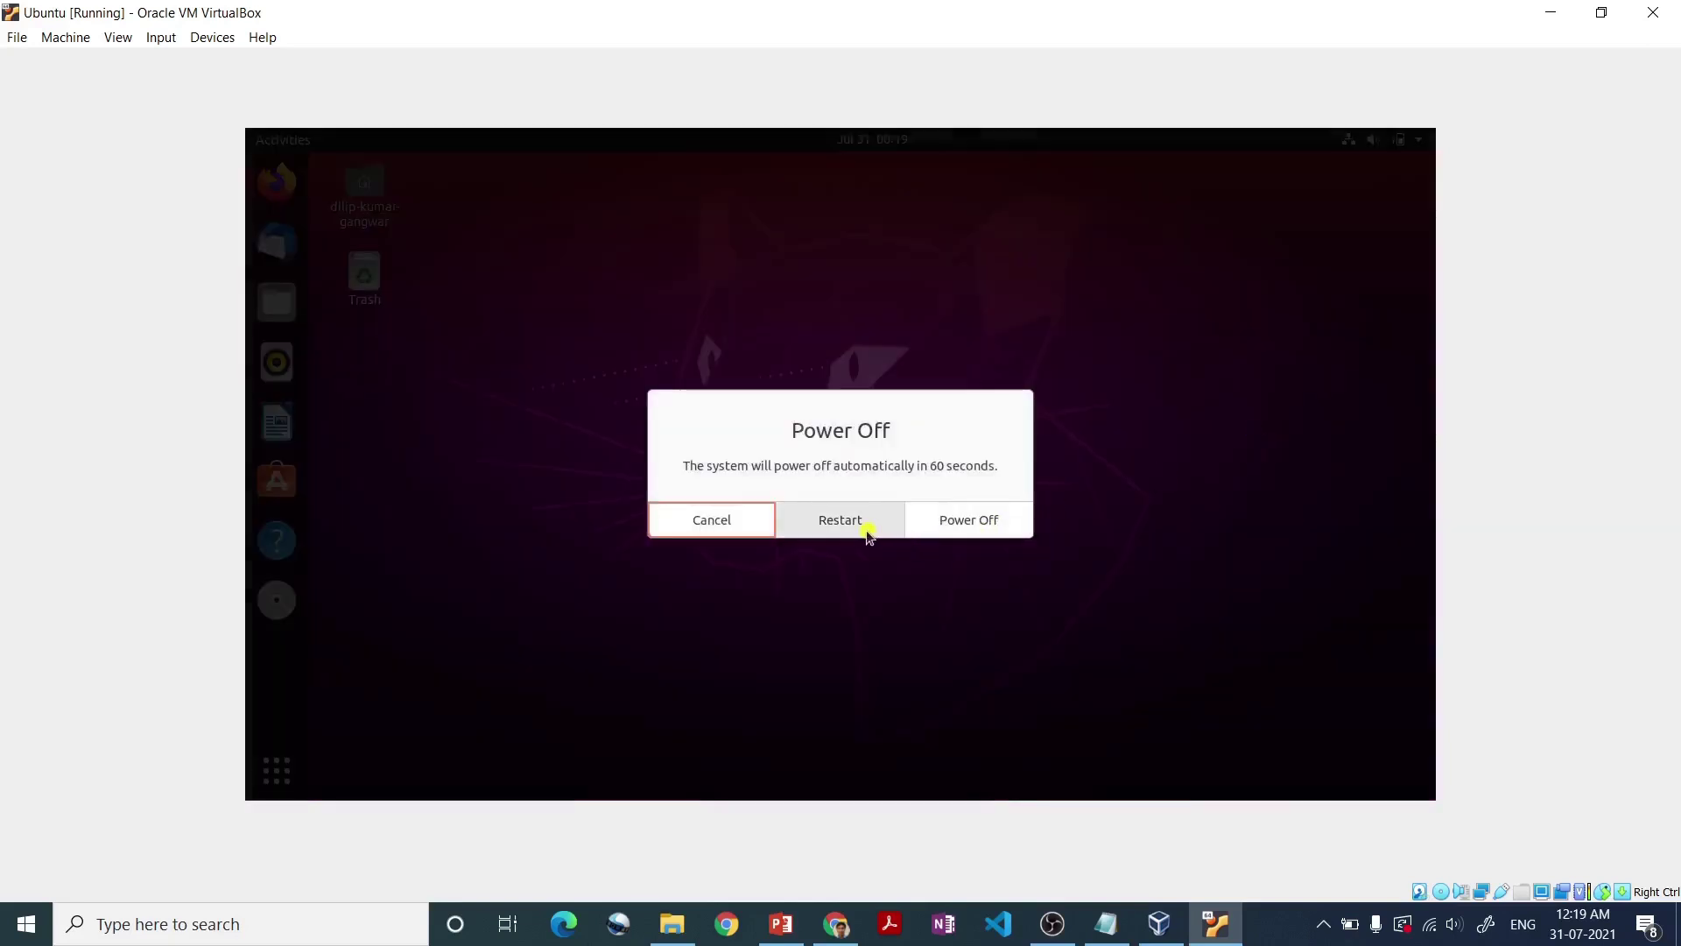
pyautogui.click(972, 528)
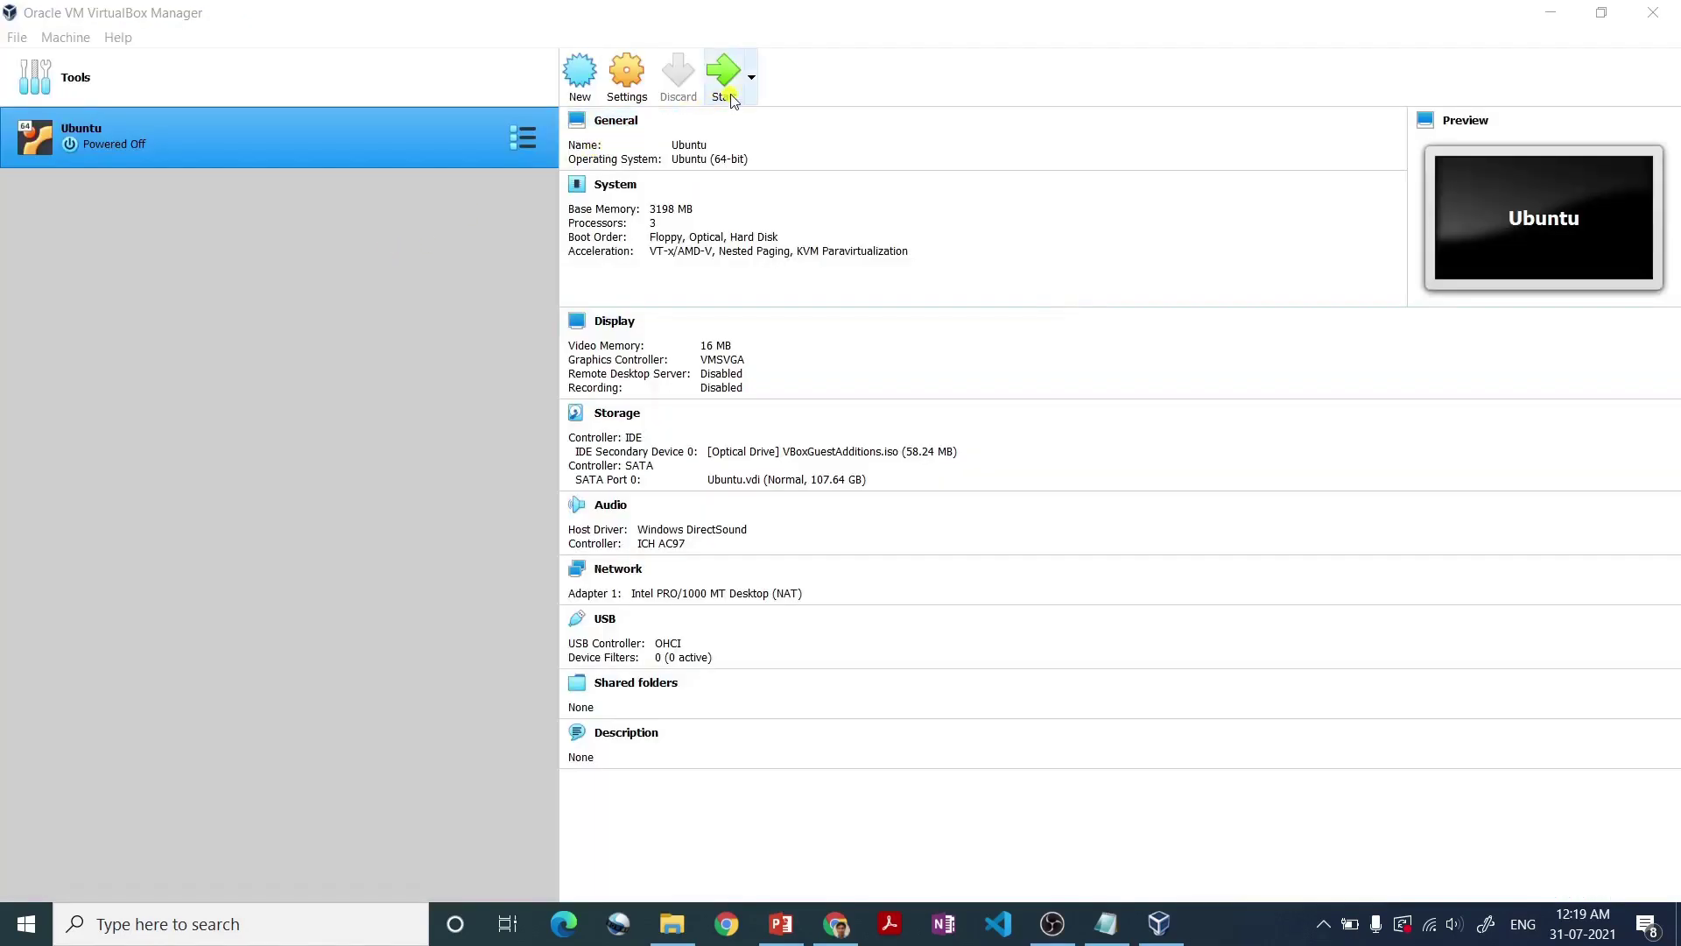
pyautogui.click(732, 98)
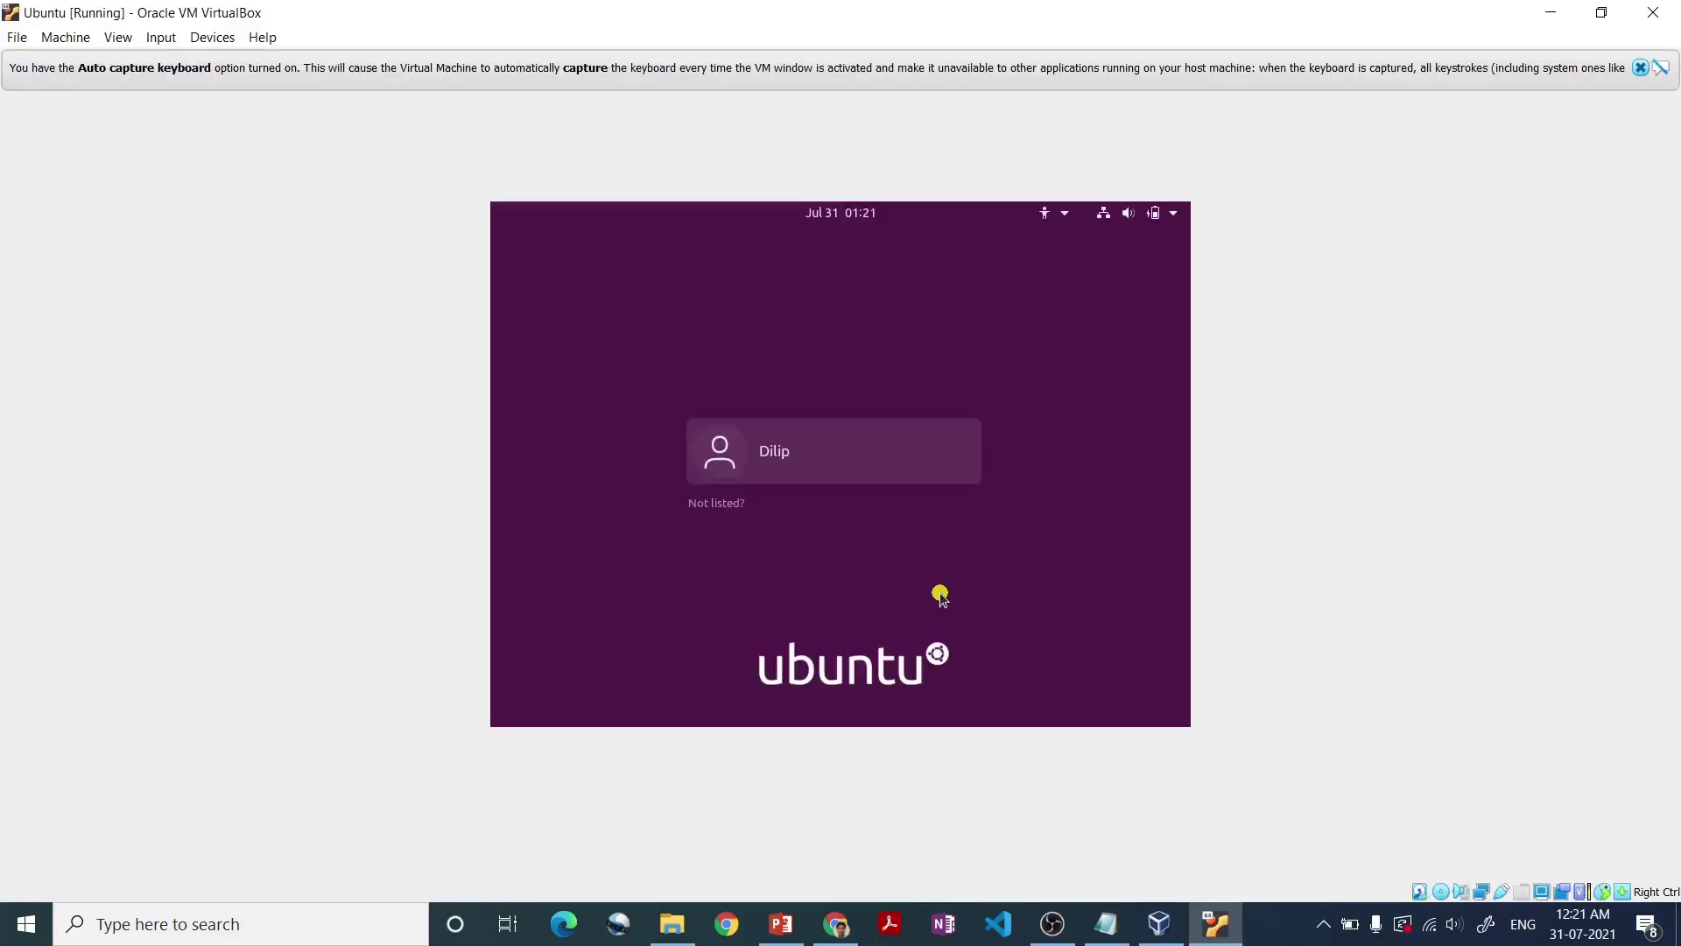
pyautogui.press('Return')
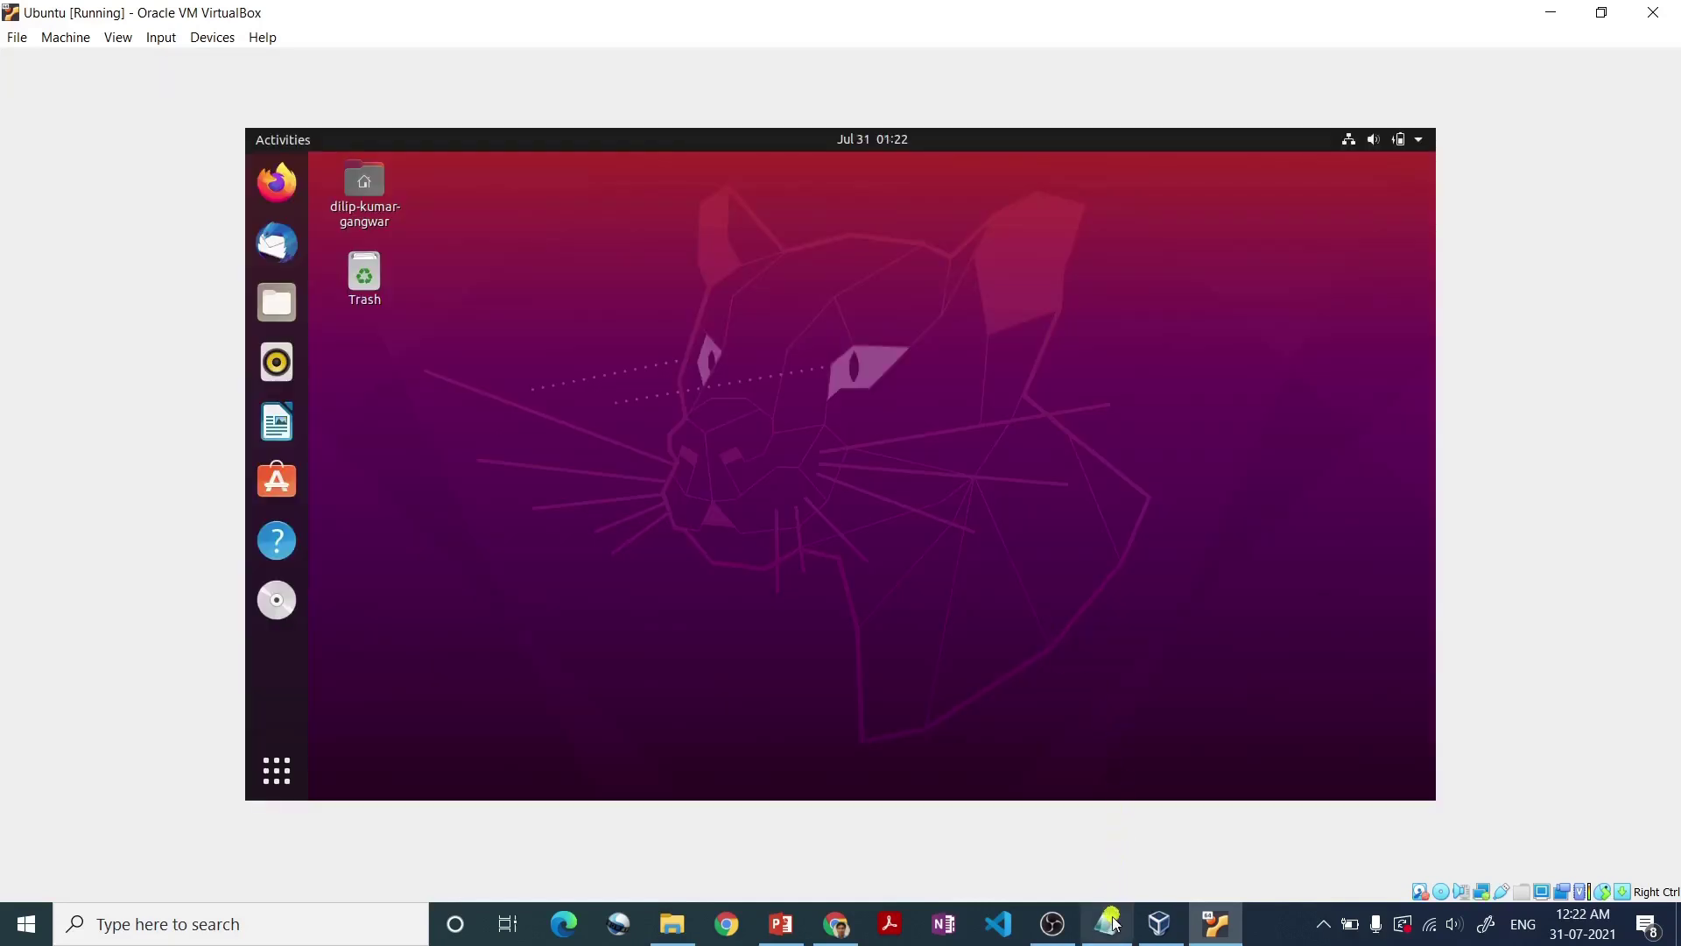
# - Select the sudo apt update line in Notepad, minimize Notepad, and launch Firefox in Ubuntu
pyautogui.click(1109, 925)
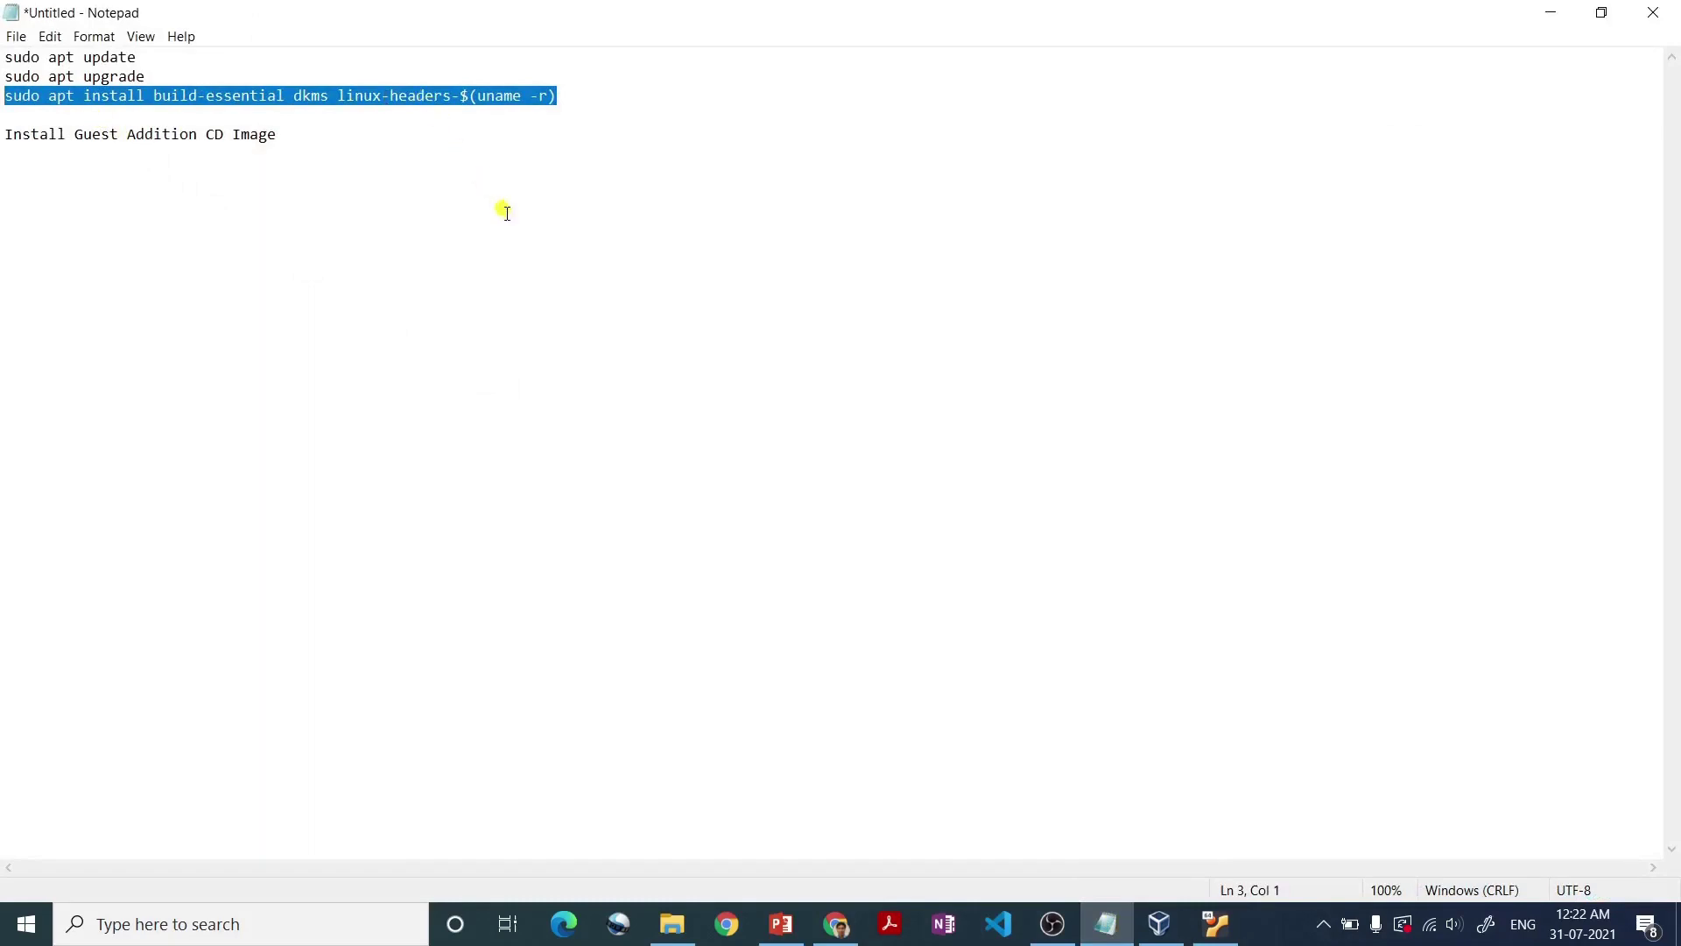
pyautogui.moveTo(143, 56); pyautogui.dragTo(4, 57)
pyautogui.hotkey('ctrl', 'c')
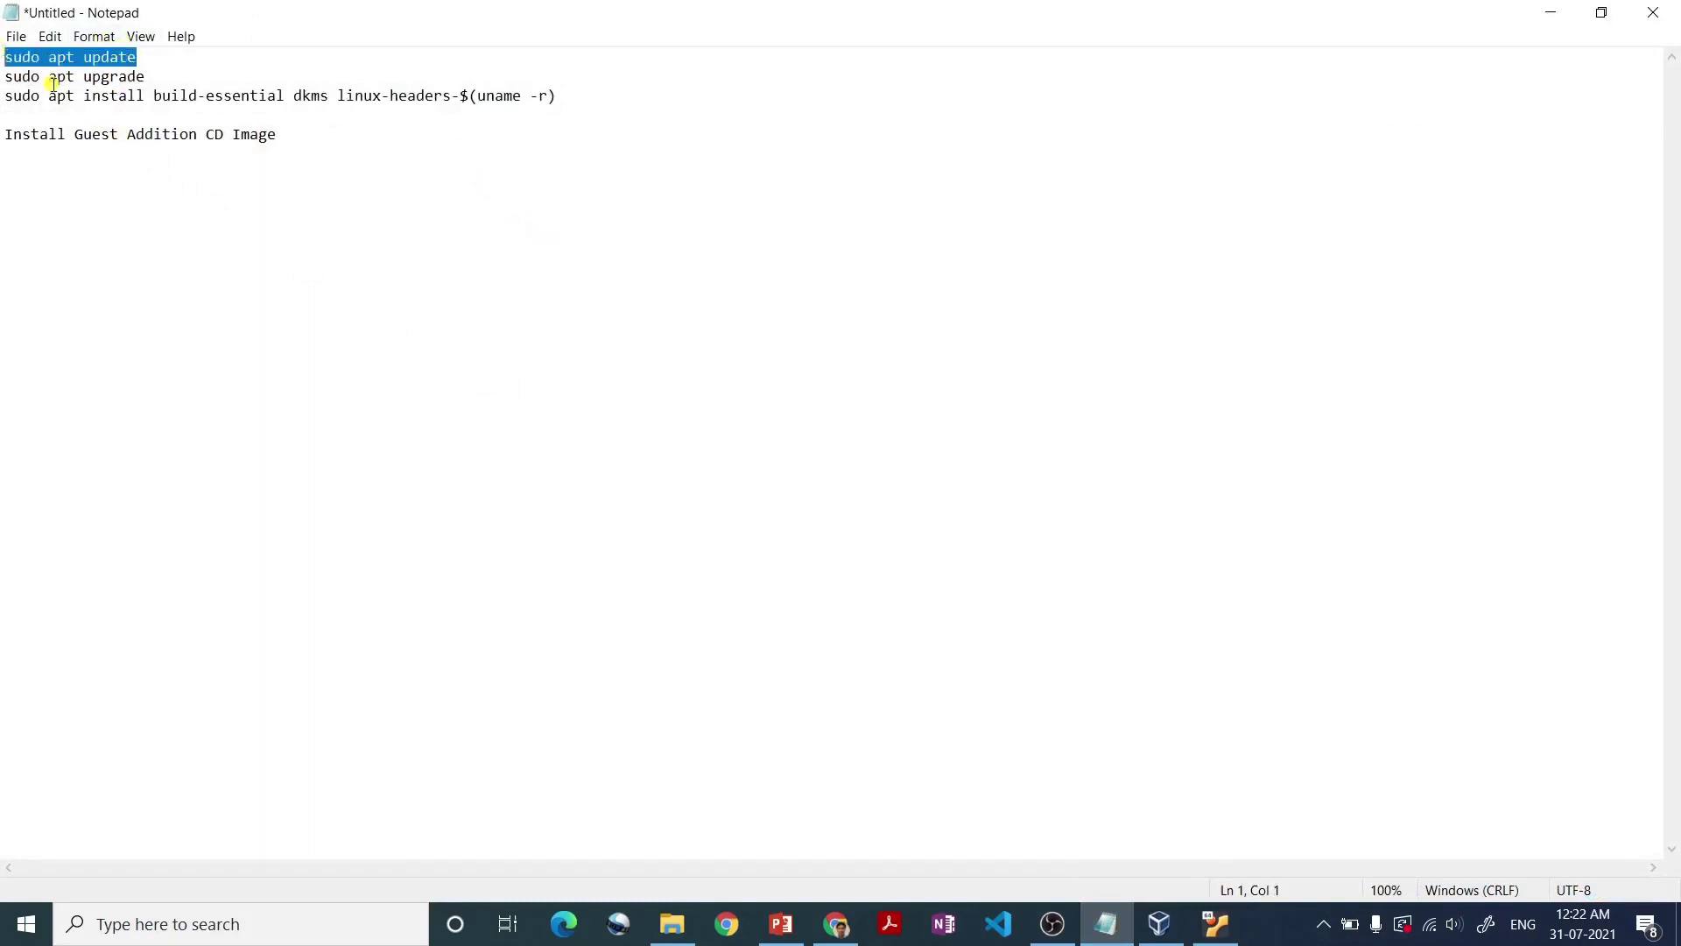
pyautogui.click(1550, 13)
pyautogui.click(277, 181)
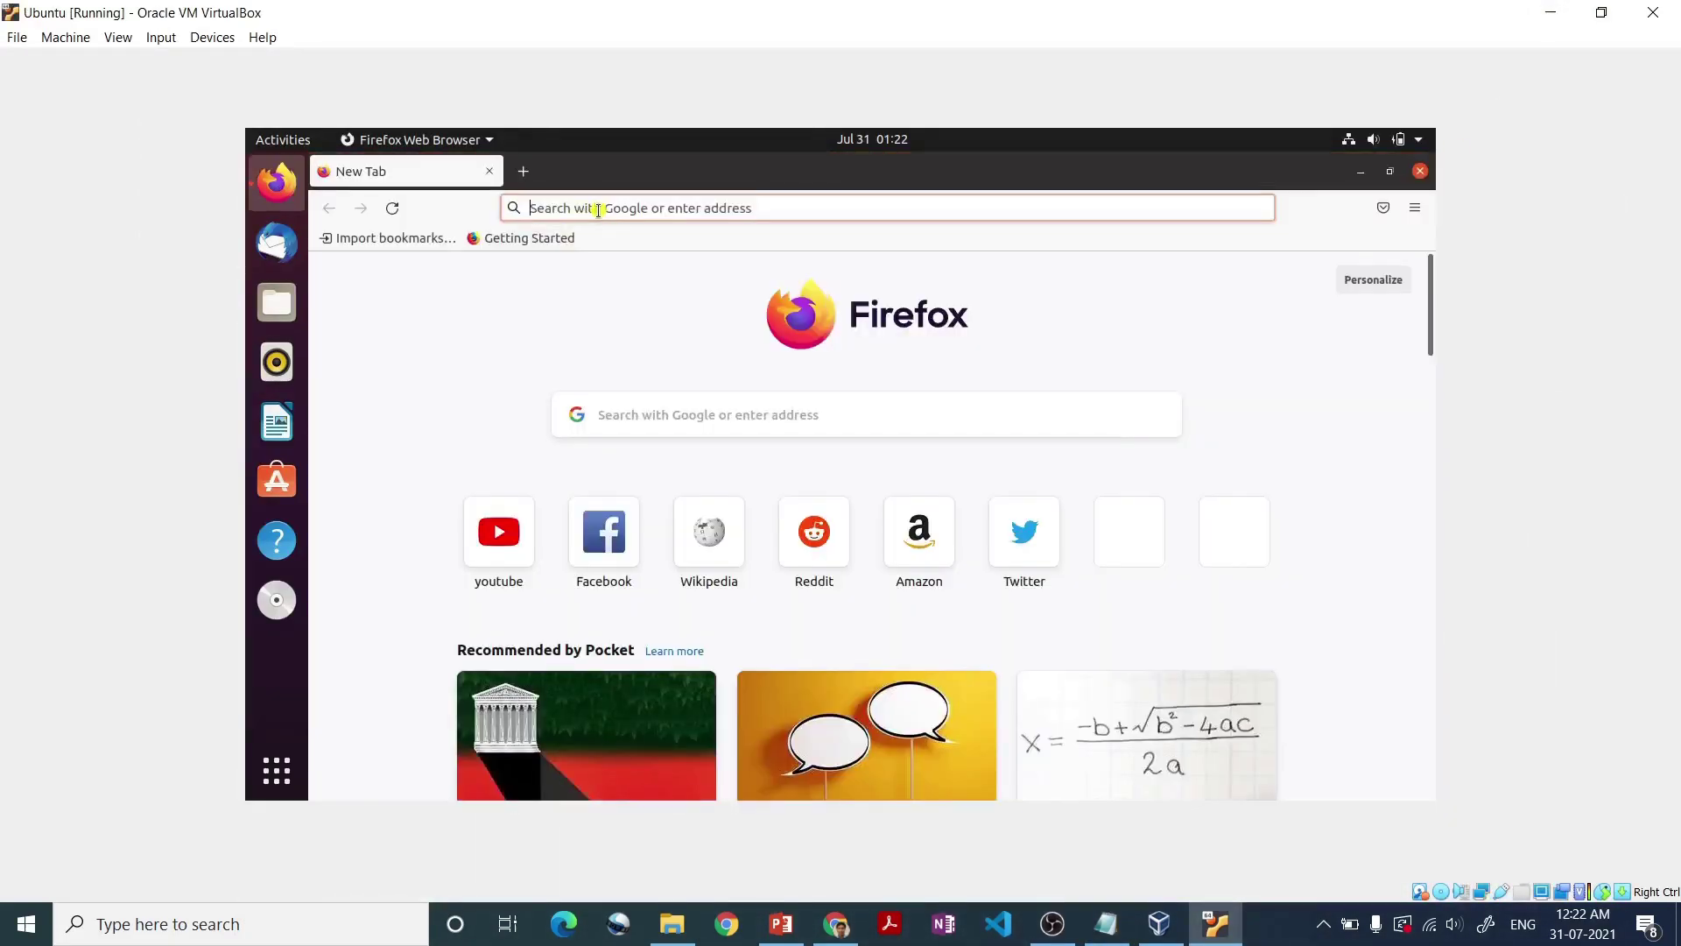
# - Paste the host's sudo apt update text into Firefox's address bar and search Google
pyautogui.click(598, 209)
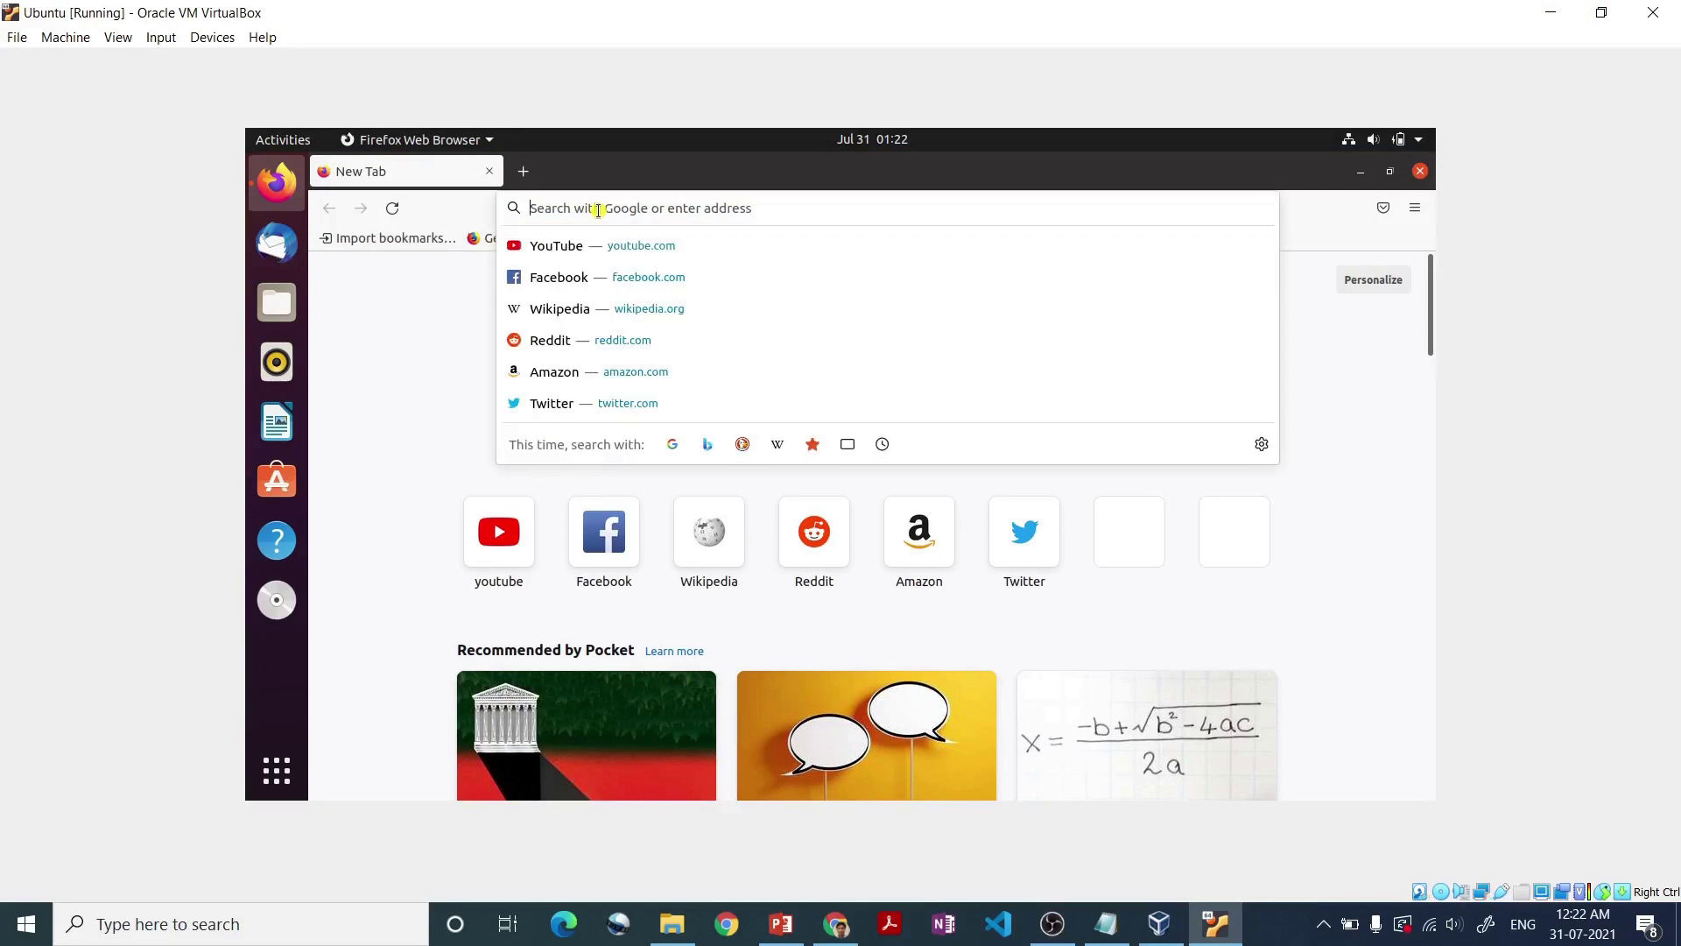
pyautogui.hotkey('ctrl', 'v')
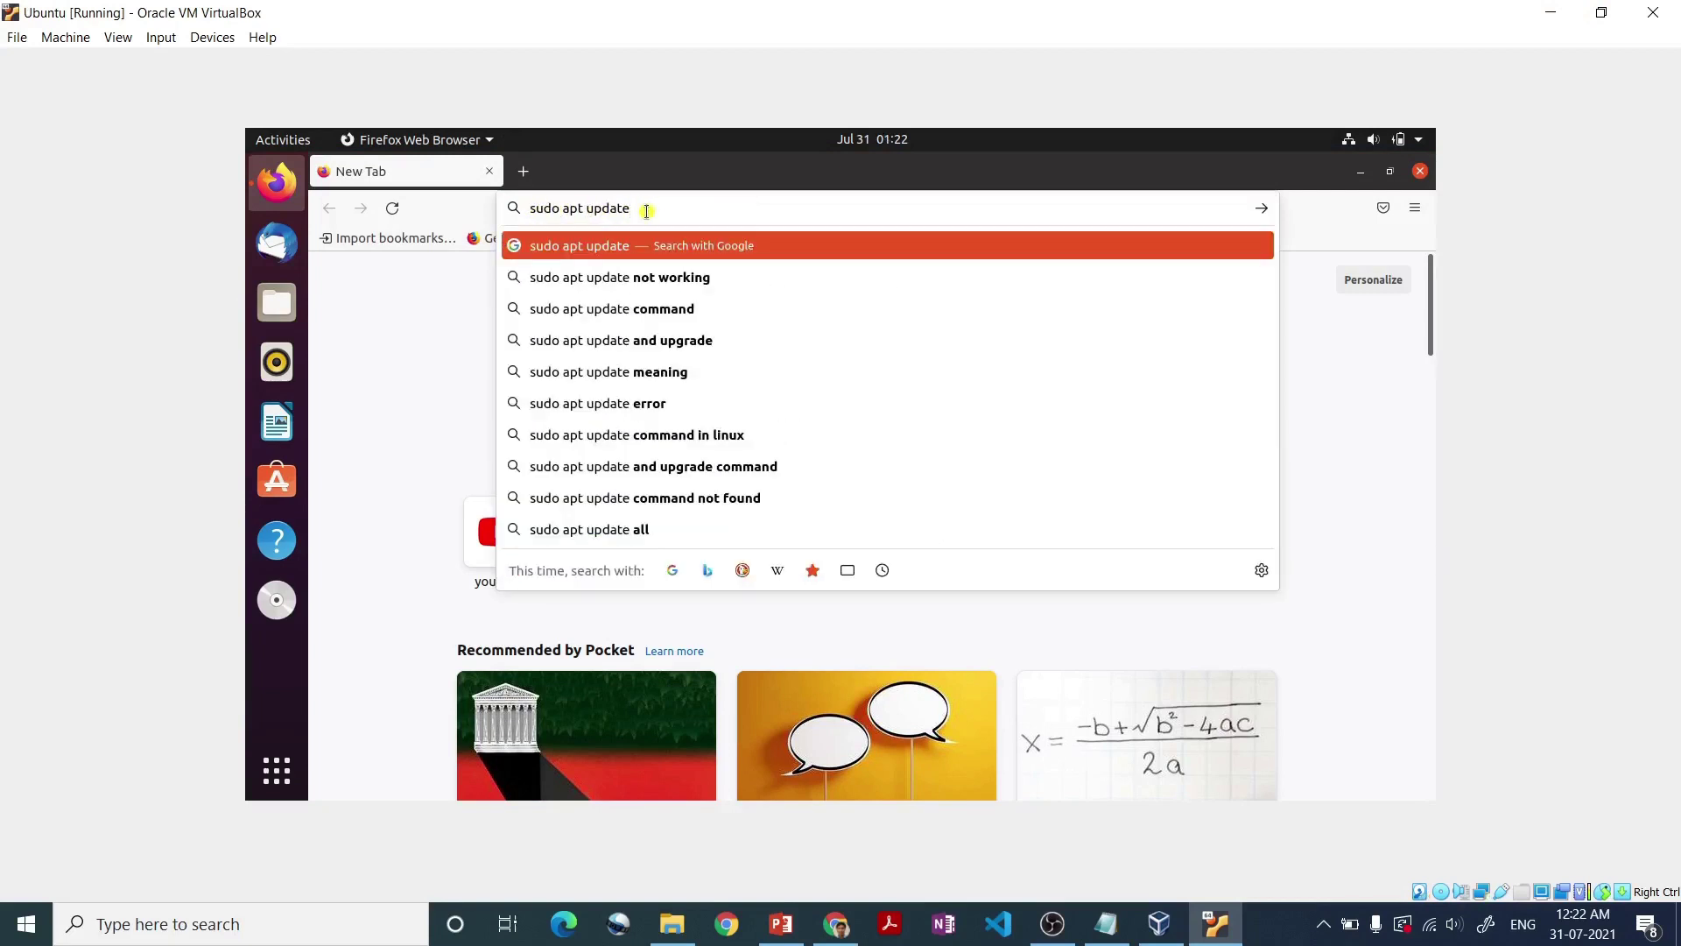
pyautogui.press('Return')
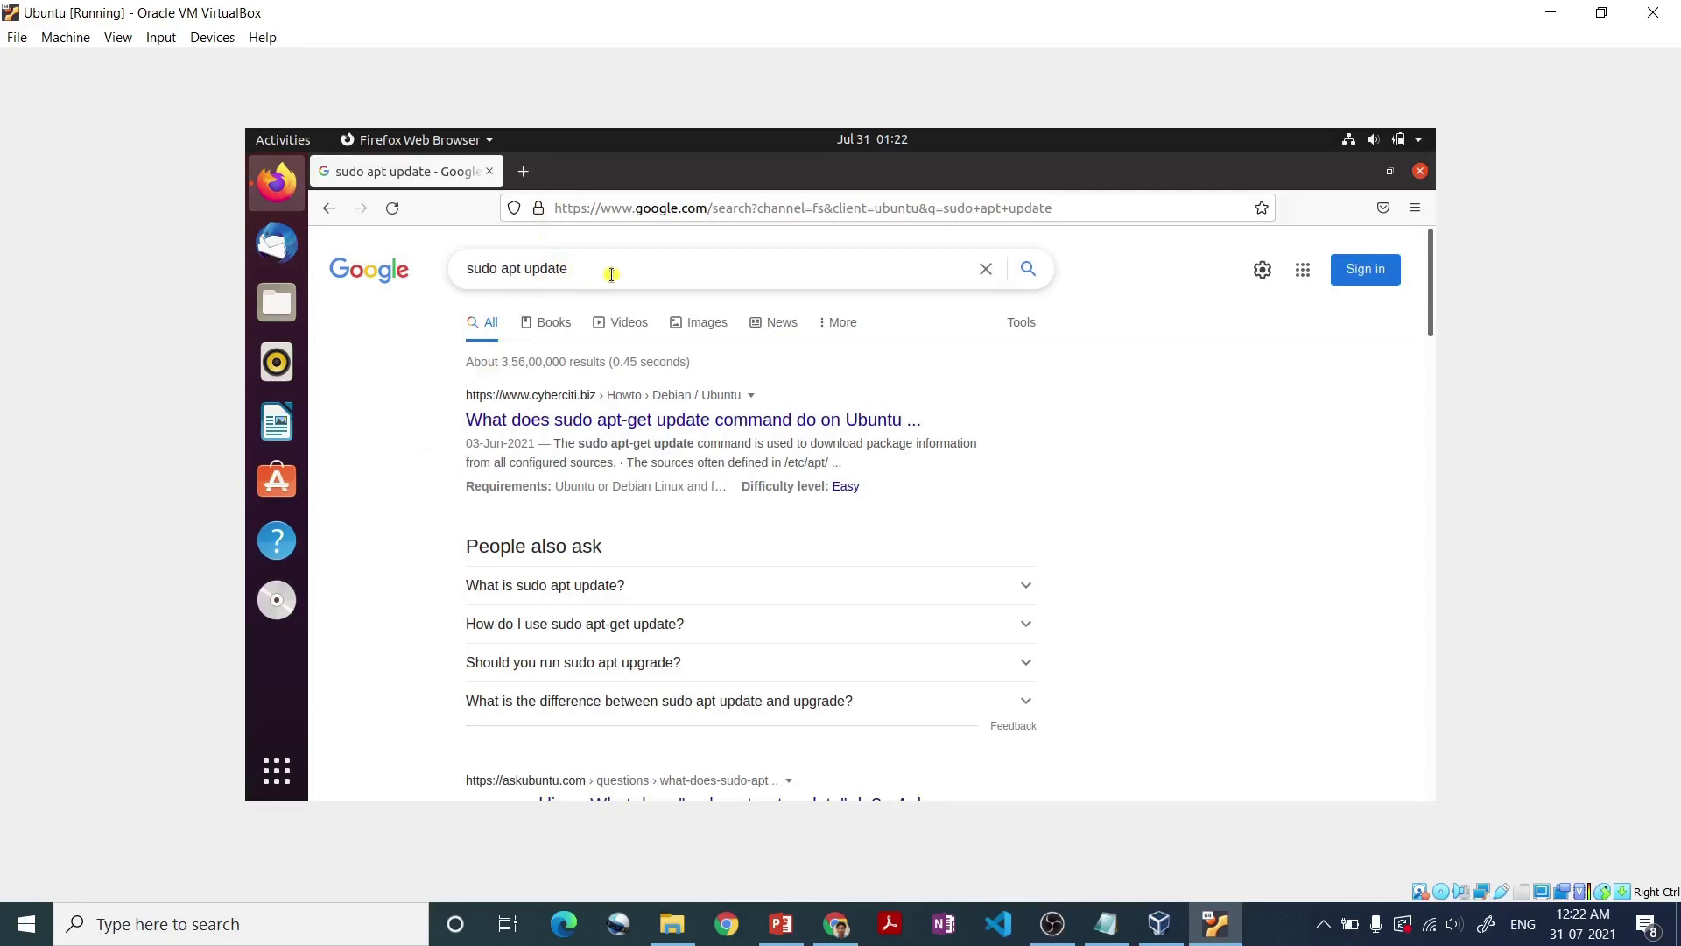
# - Replace the Google query with 'virtualbox' and select it for copying to the host
pyautogui.click(611, 274)
pyautogui.hotkey('ctrl', 'a')
pyautogui.press('BackSpace')
pyautogui.write('v')
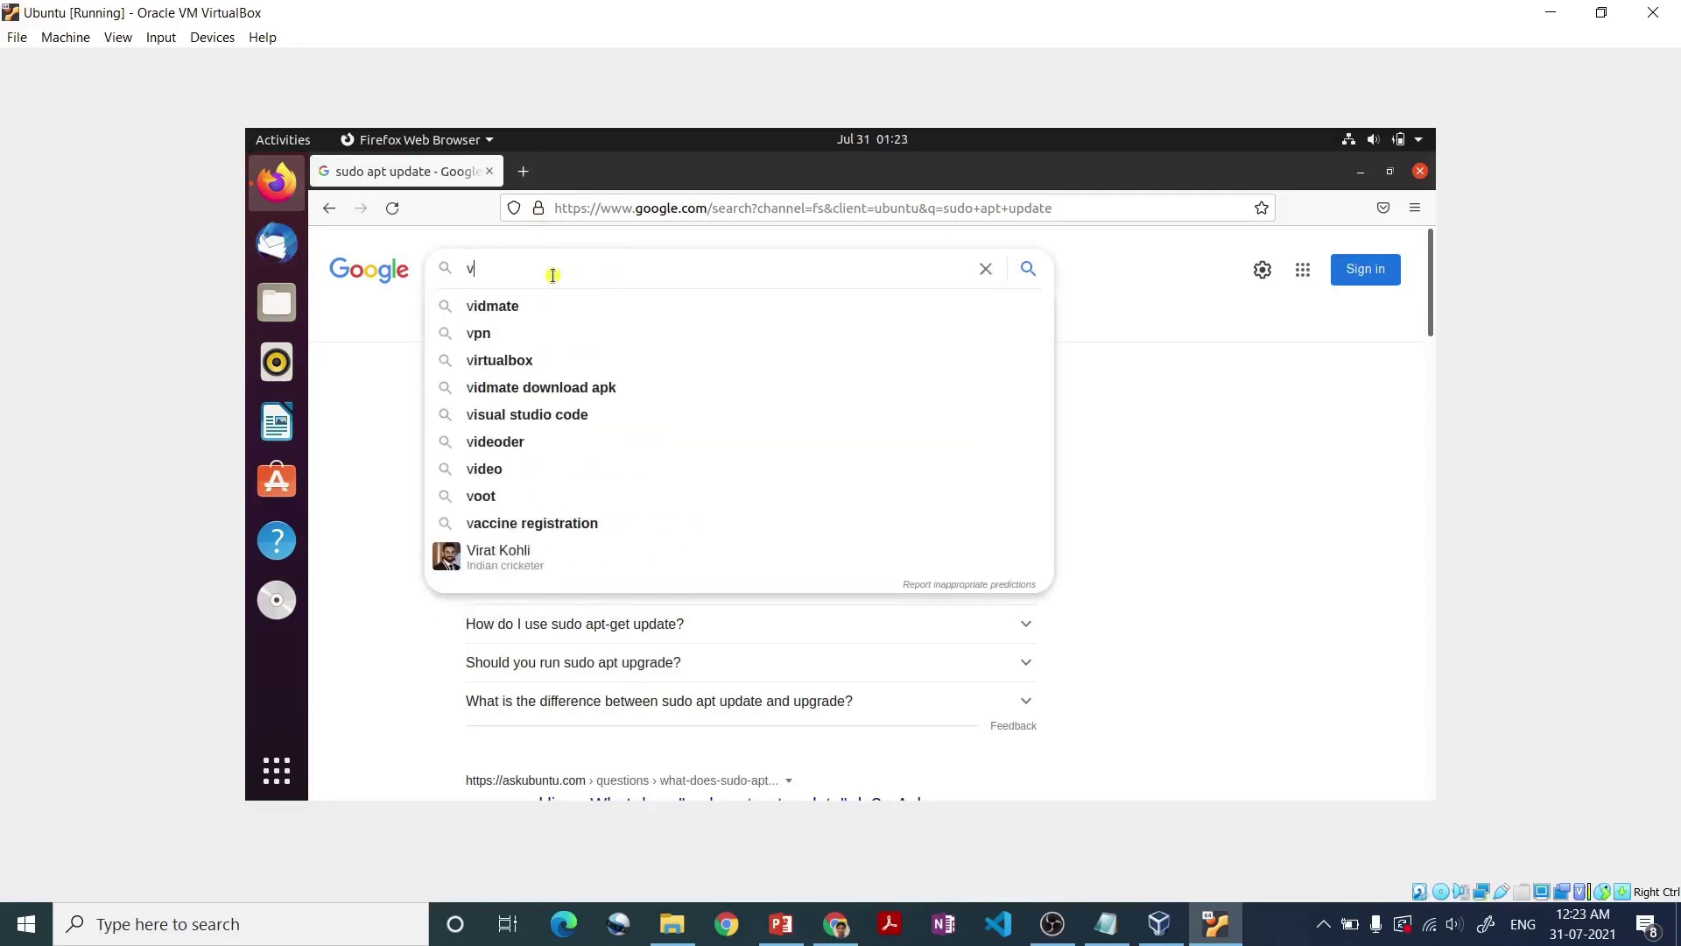
pyautogui.write('irtual')
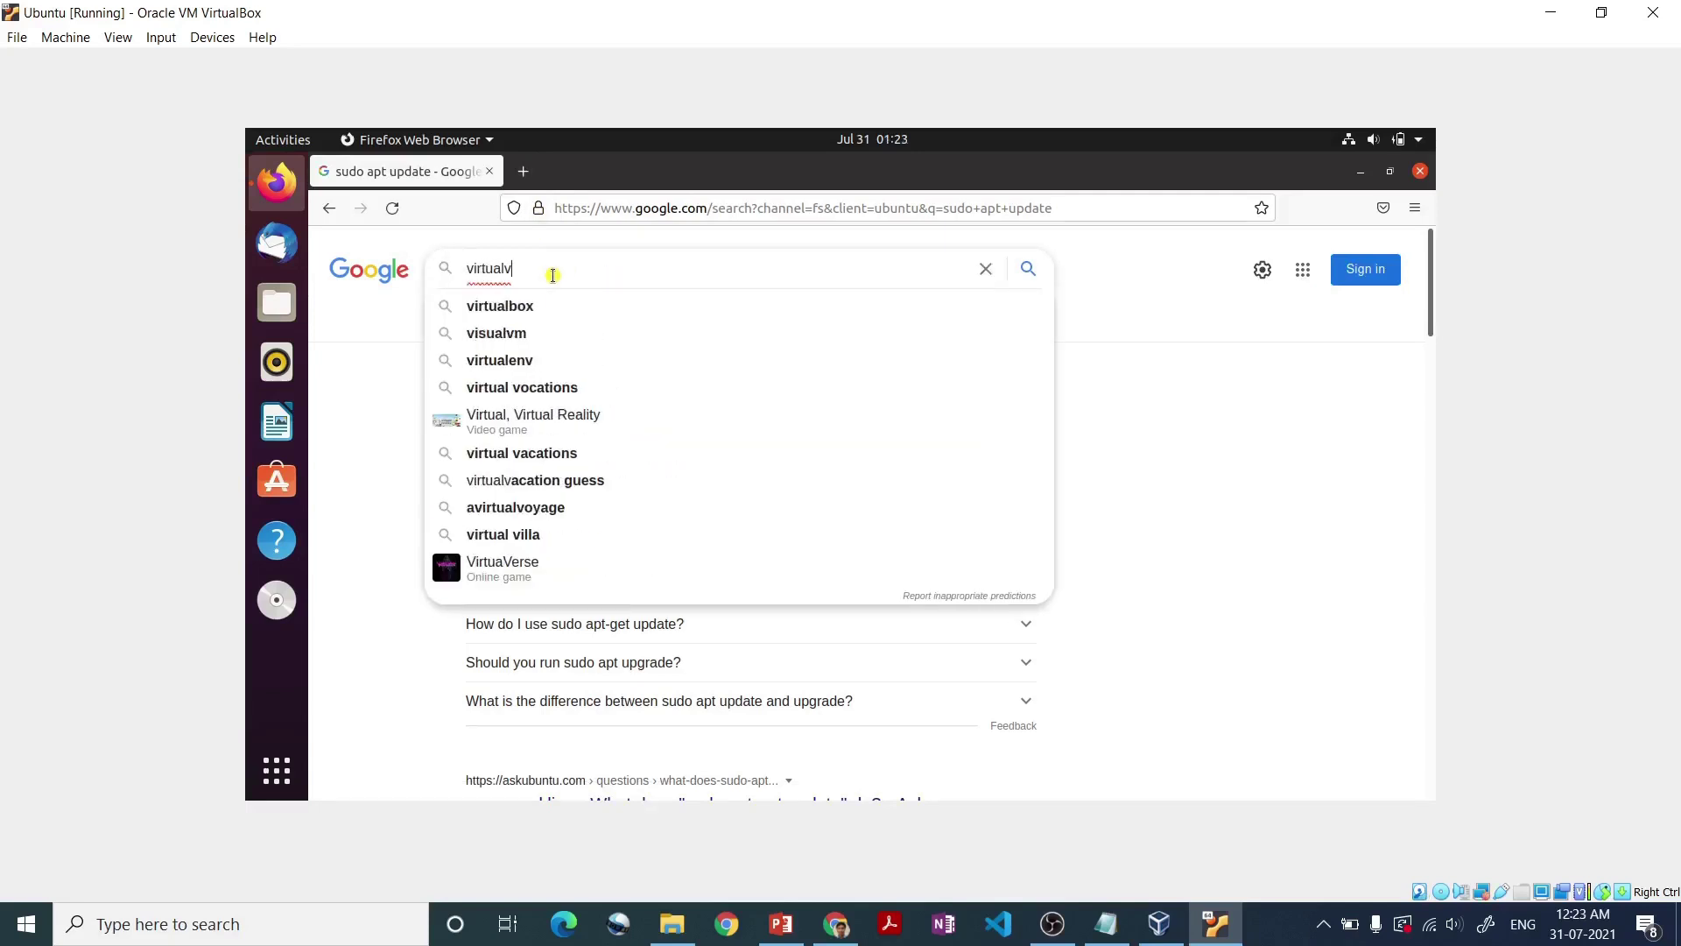
pyautogui.write('box')
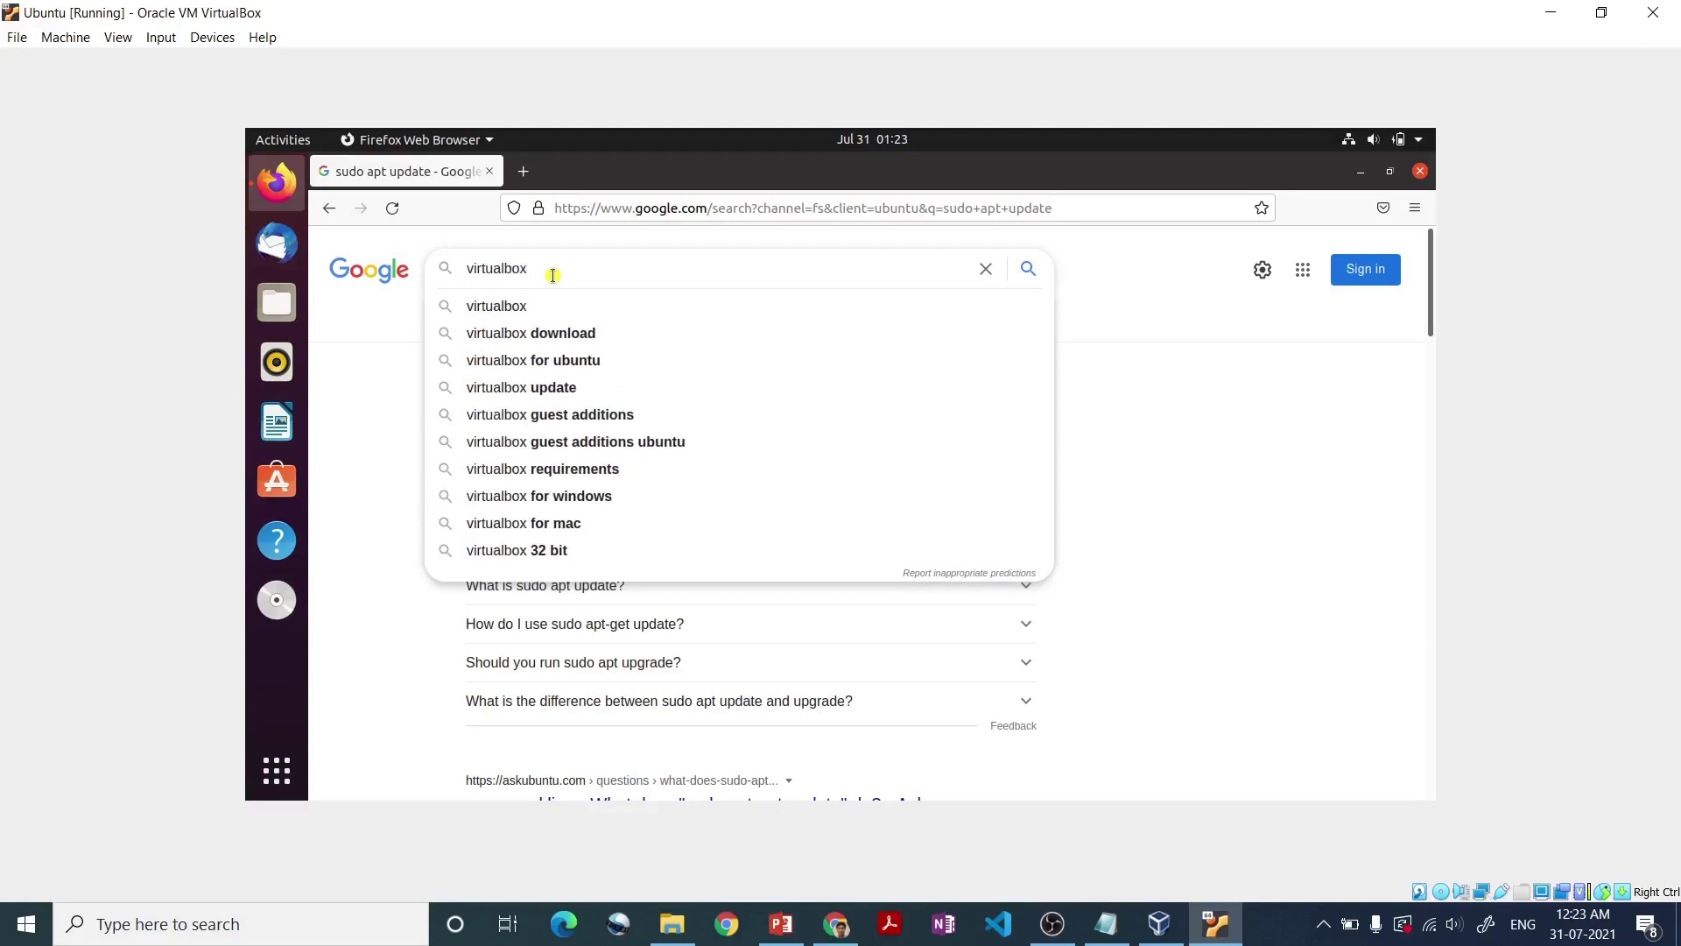
pyautogui.moveTo(545, 272); pyautogui.dragTo(442, 254)
pyautogui.hotkey('ctrl', 'c')
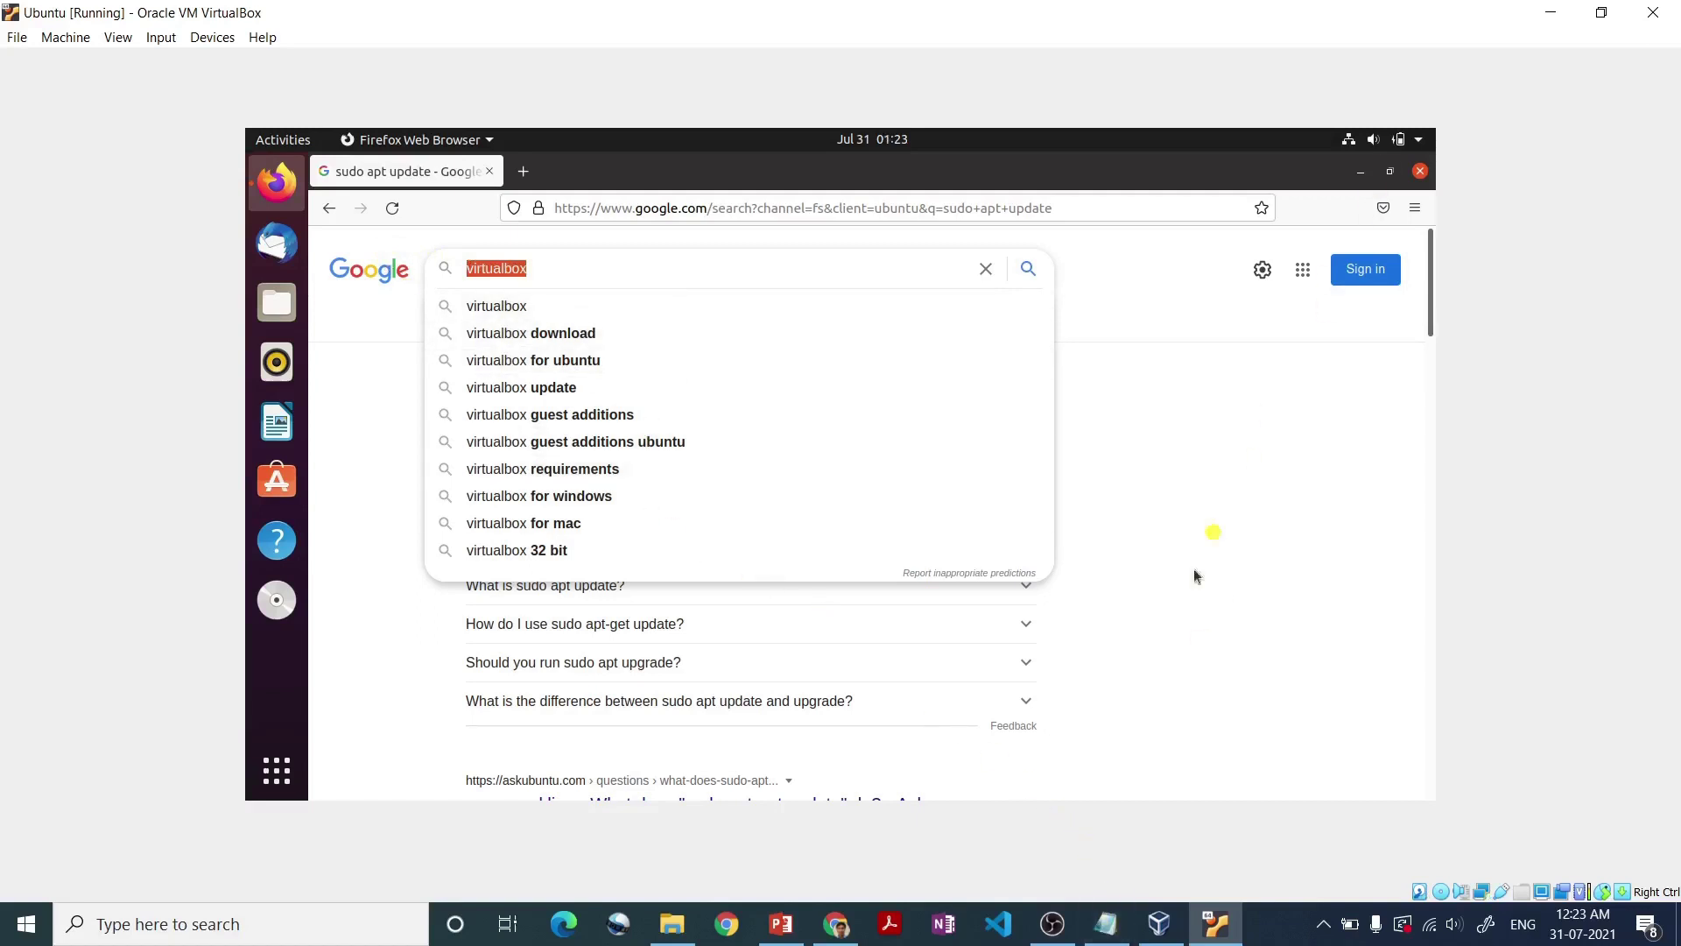
pyautogui.click(1108, 926)
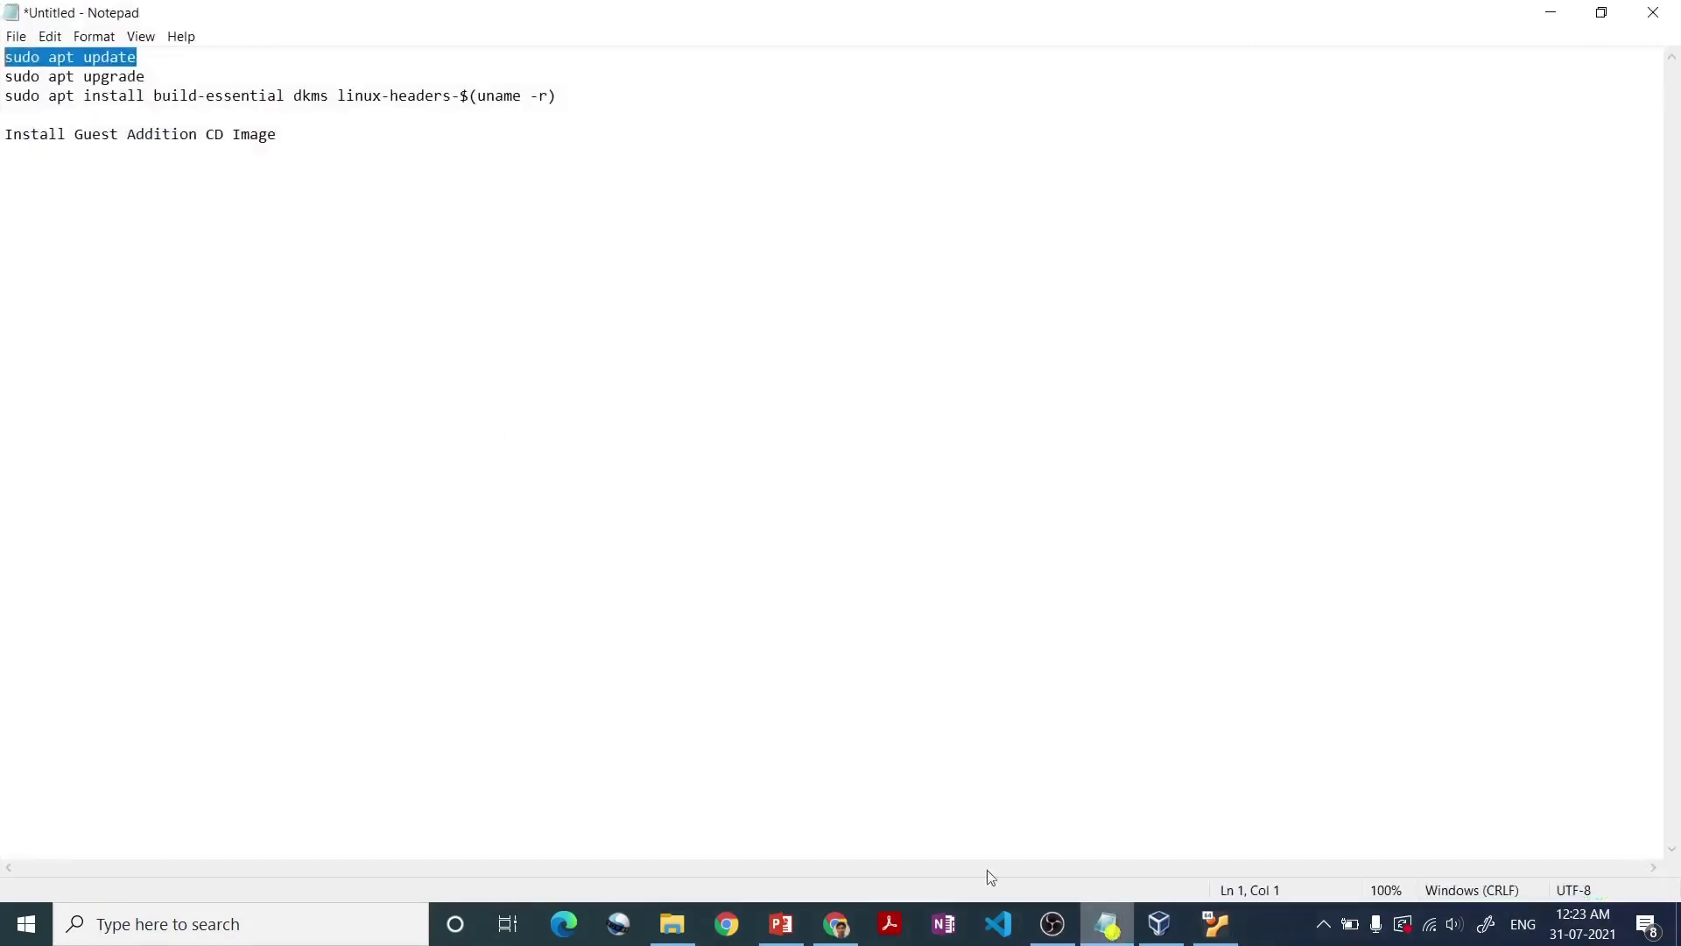
# - Paste the 'virtualbox' text from the guest onto an empty Notepad line, then minimize VirtualBox
pyautogui.click(142, 237)
pyautogui.click(334, 120)
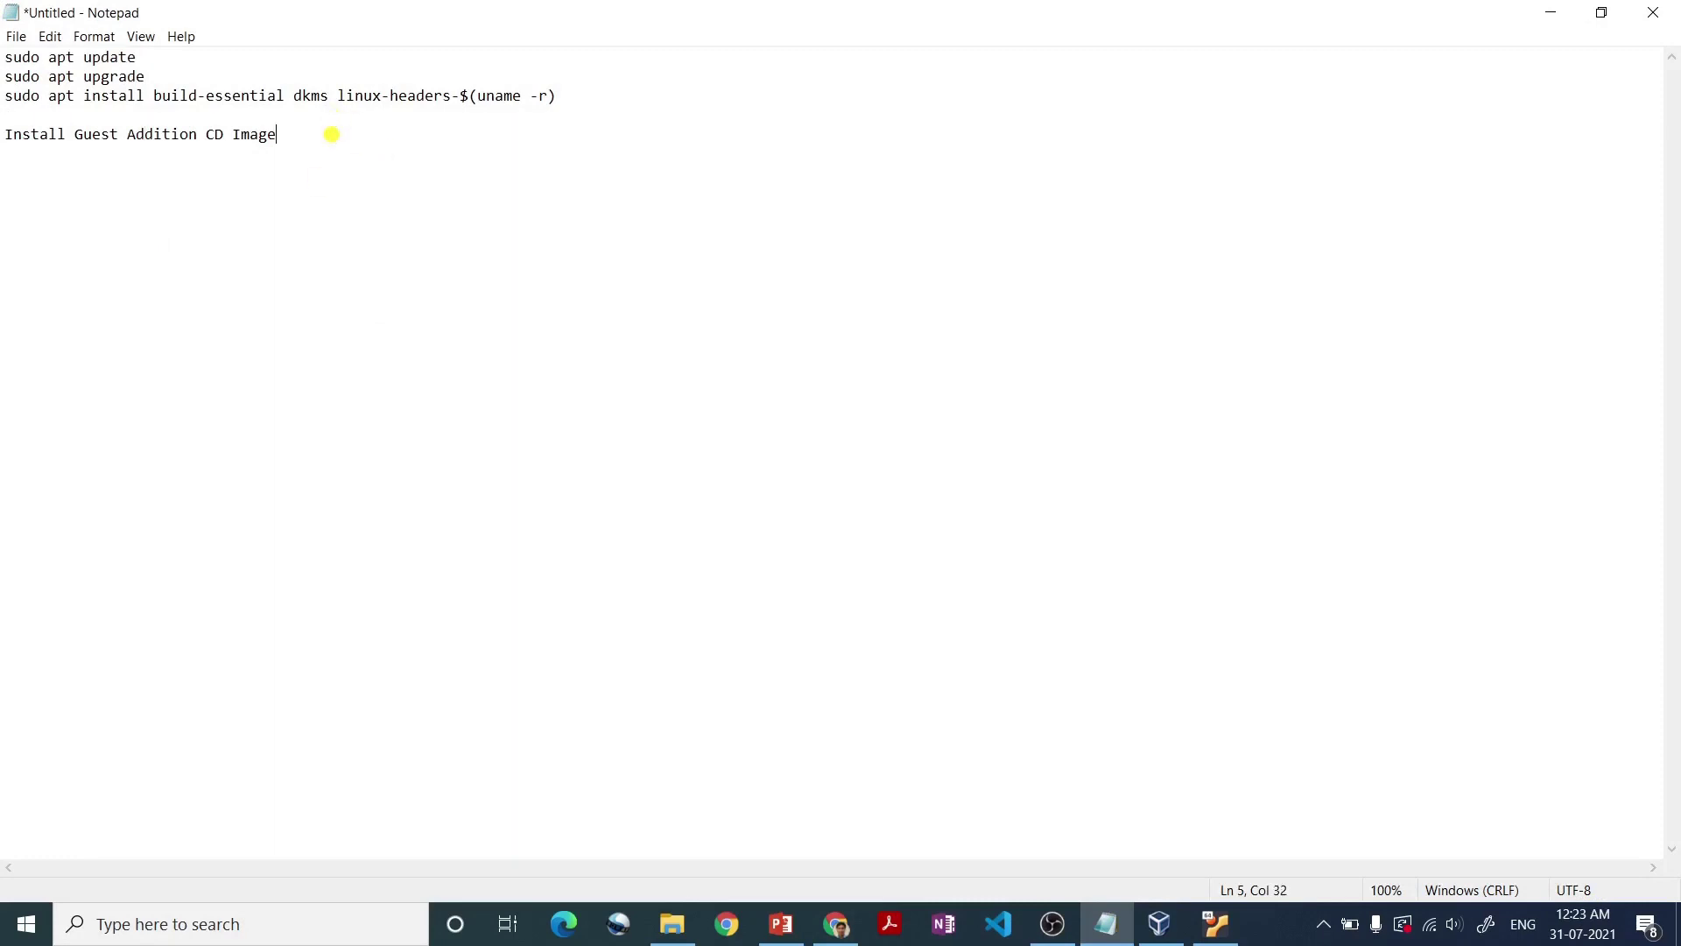
pyautogui.hotkey('ctrl', 'v')
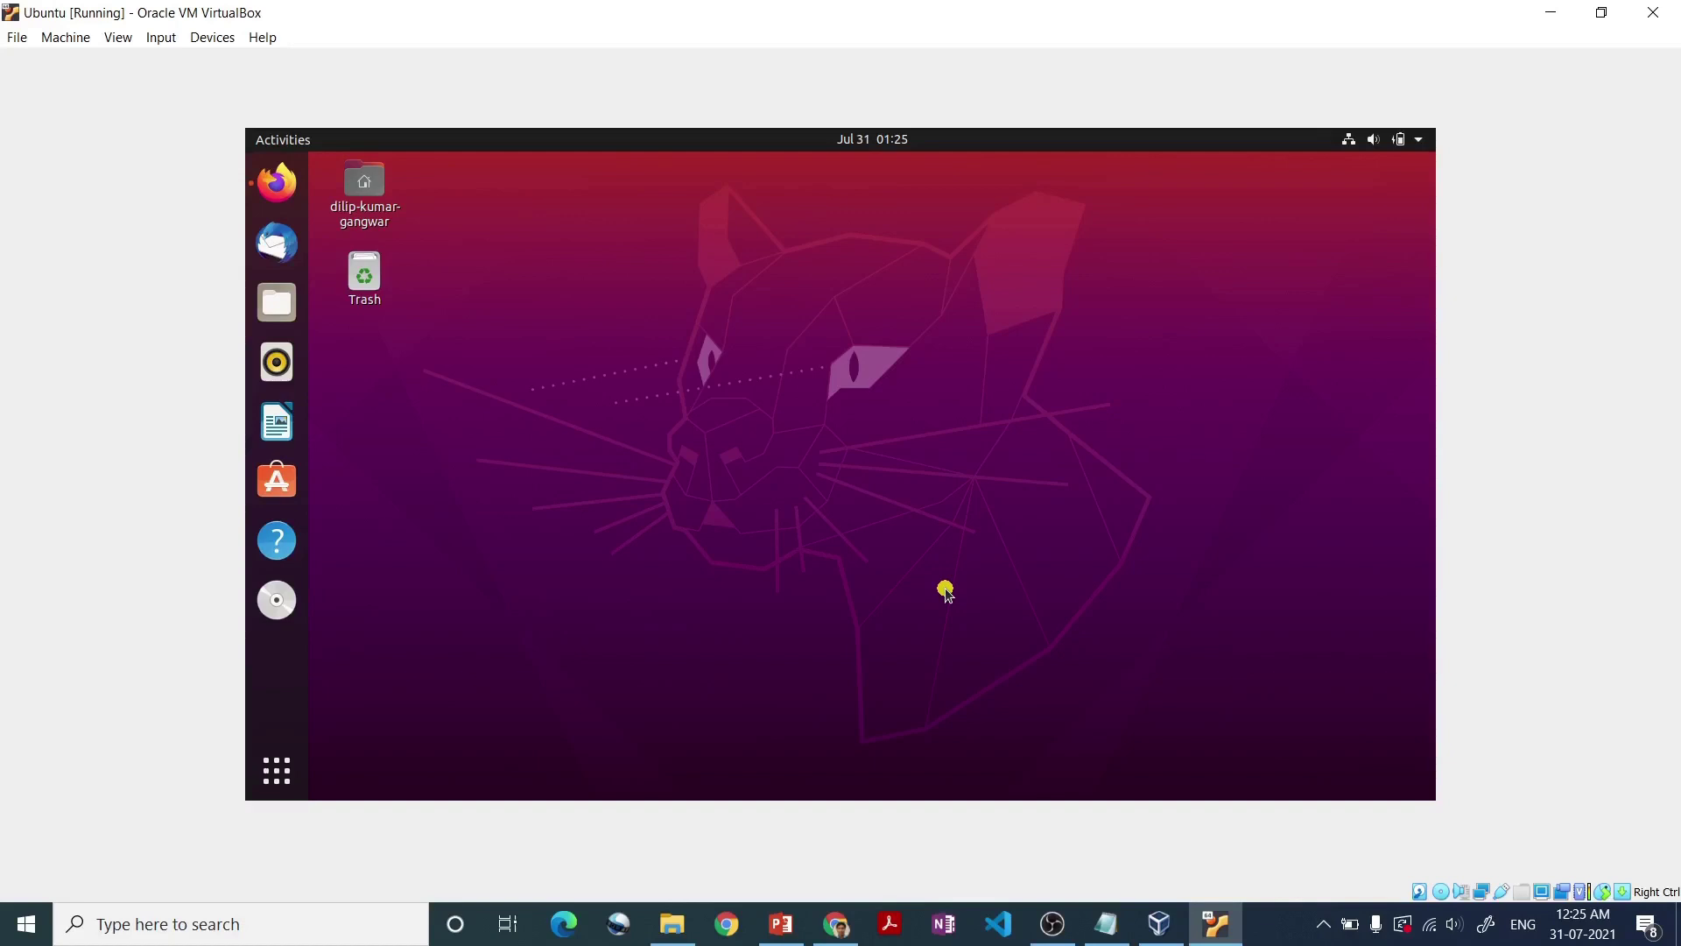
pyautogui.click(1548, 14)
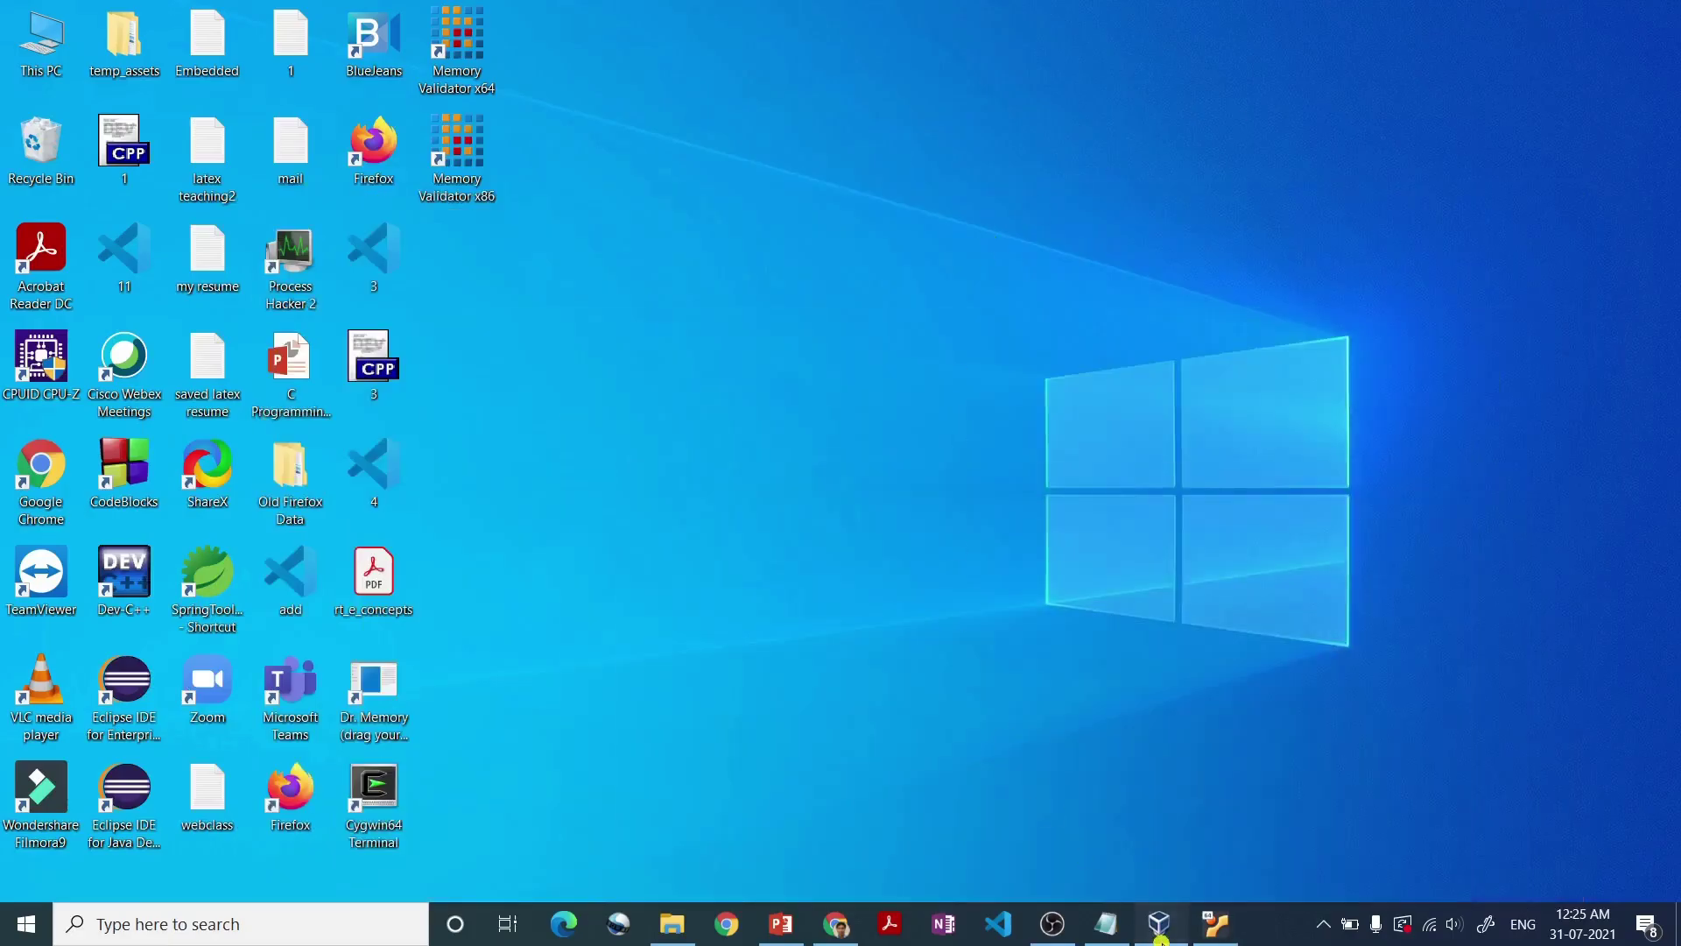
# - In the Ubuntu VM's General > Advanced settings, keep Shared Clipboard at Bidirectional and save with OK
pyautogui.click(1161, 938)
pyautogui.click(619, 98)
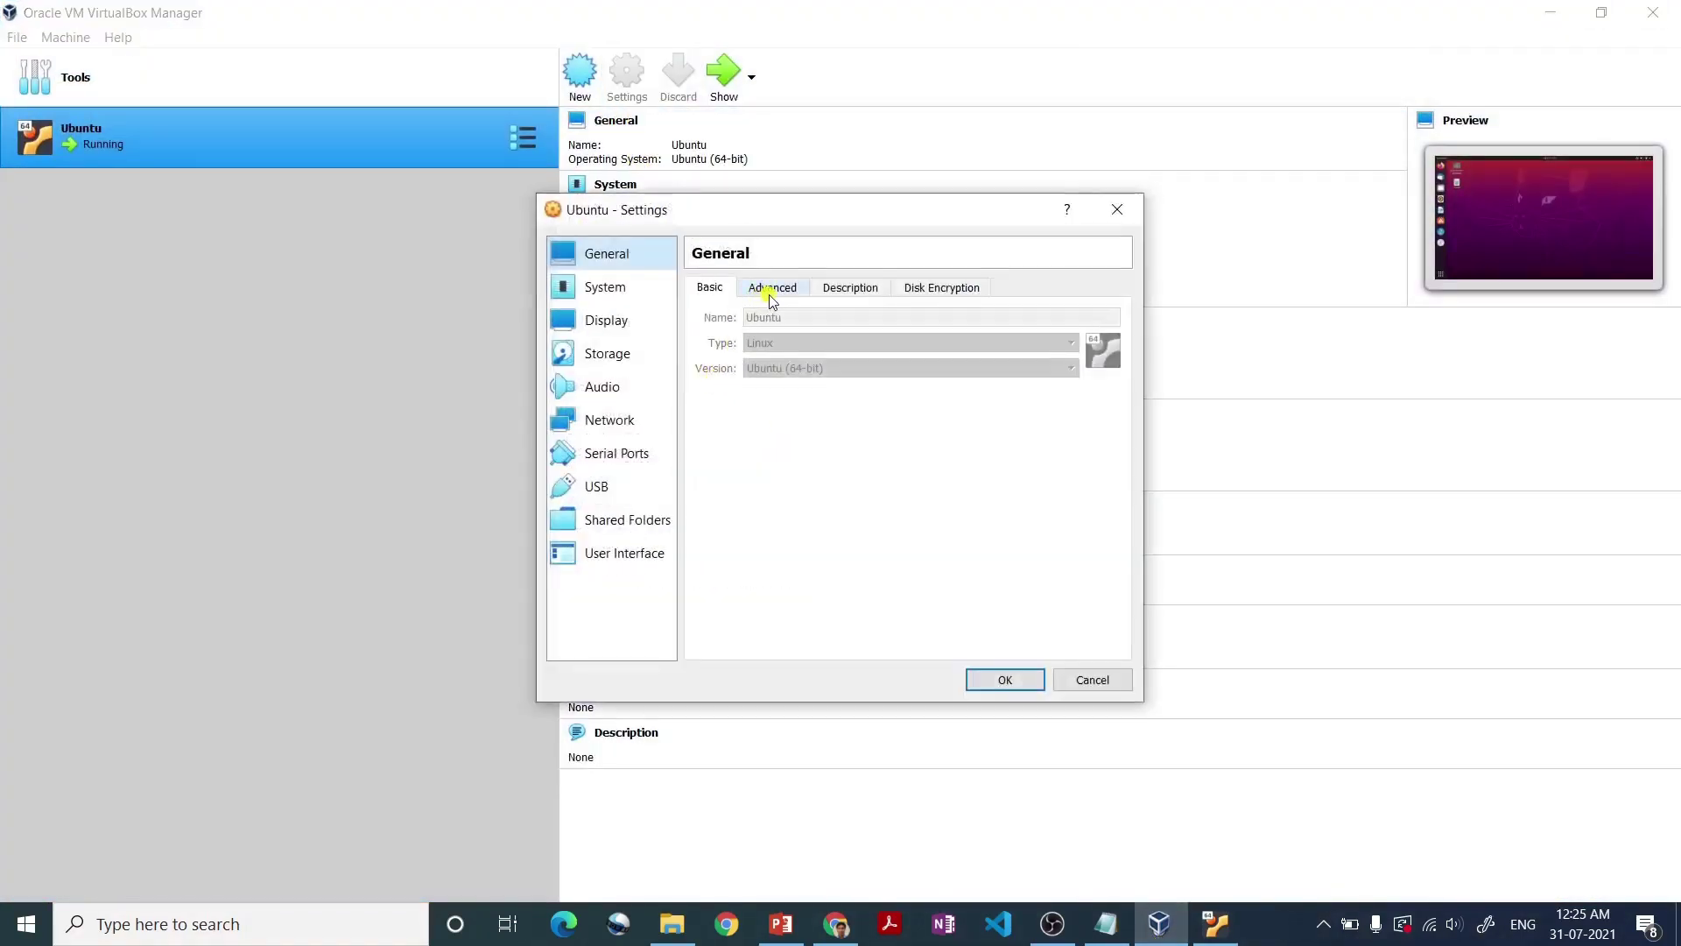
pyautogui.click(772, 296)
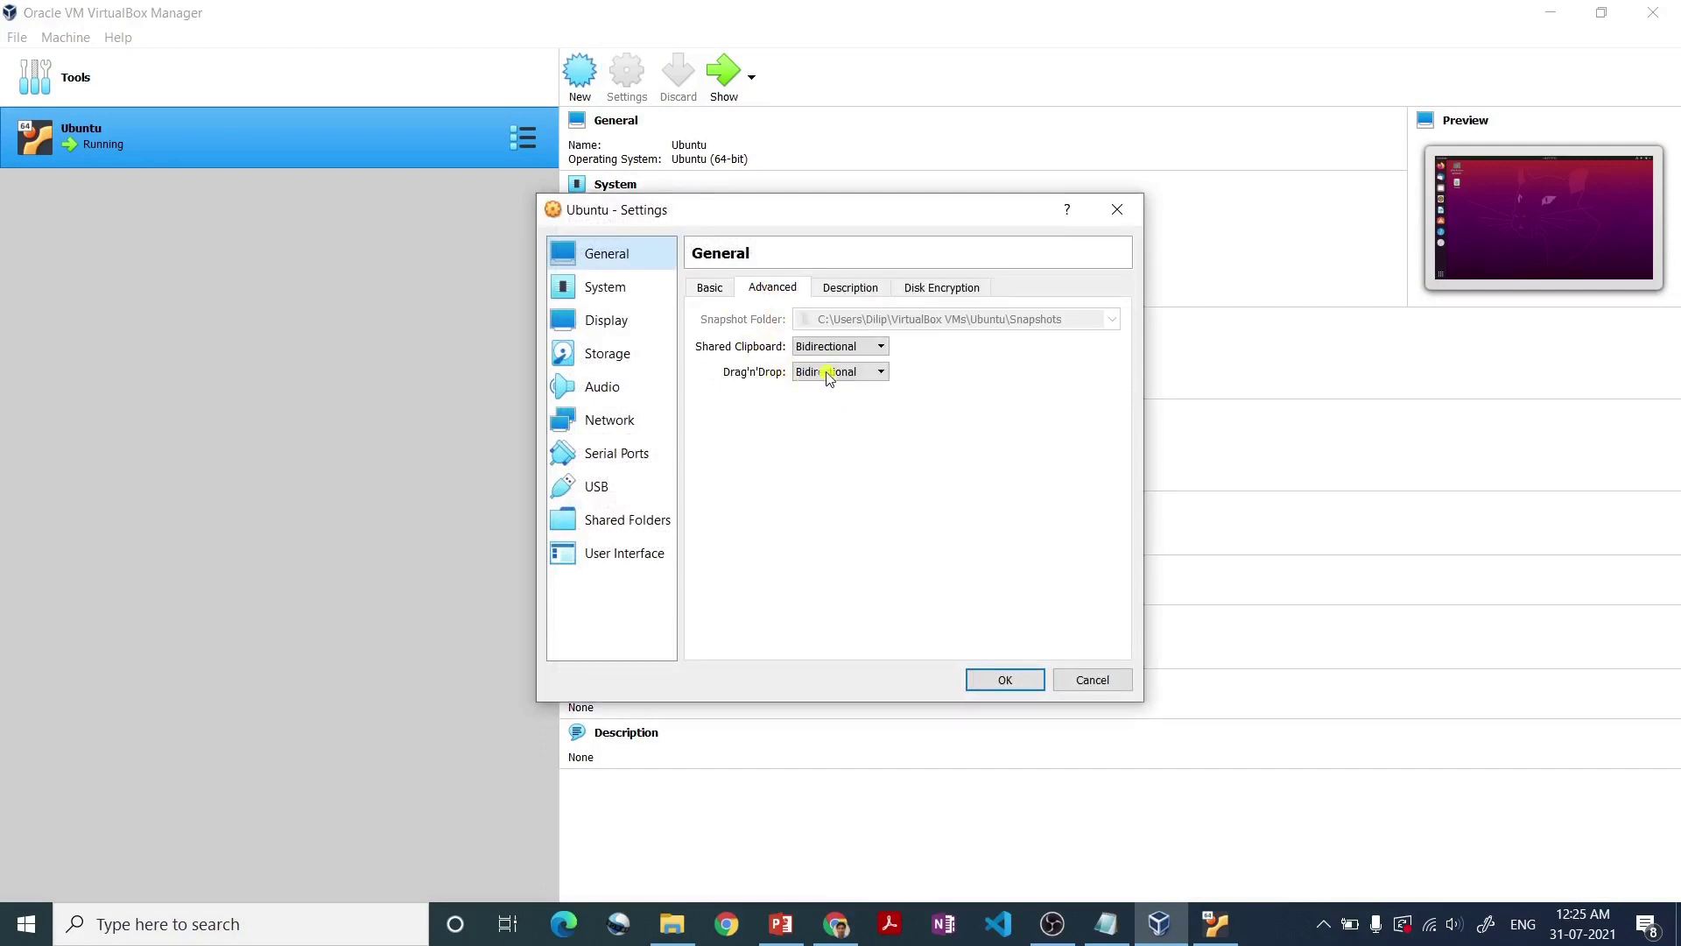
pyautogui.click(803, 346)
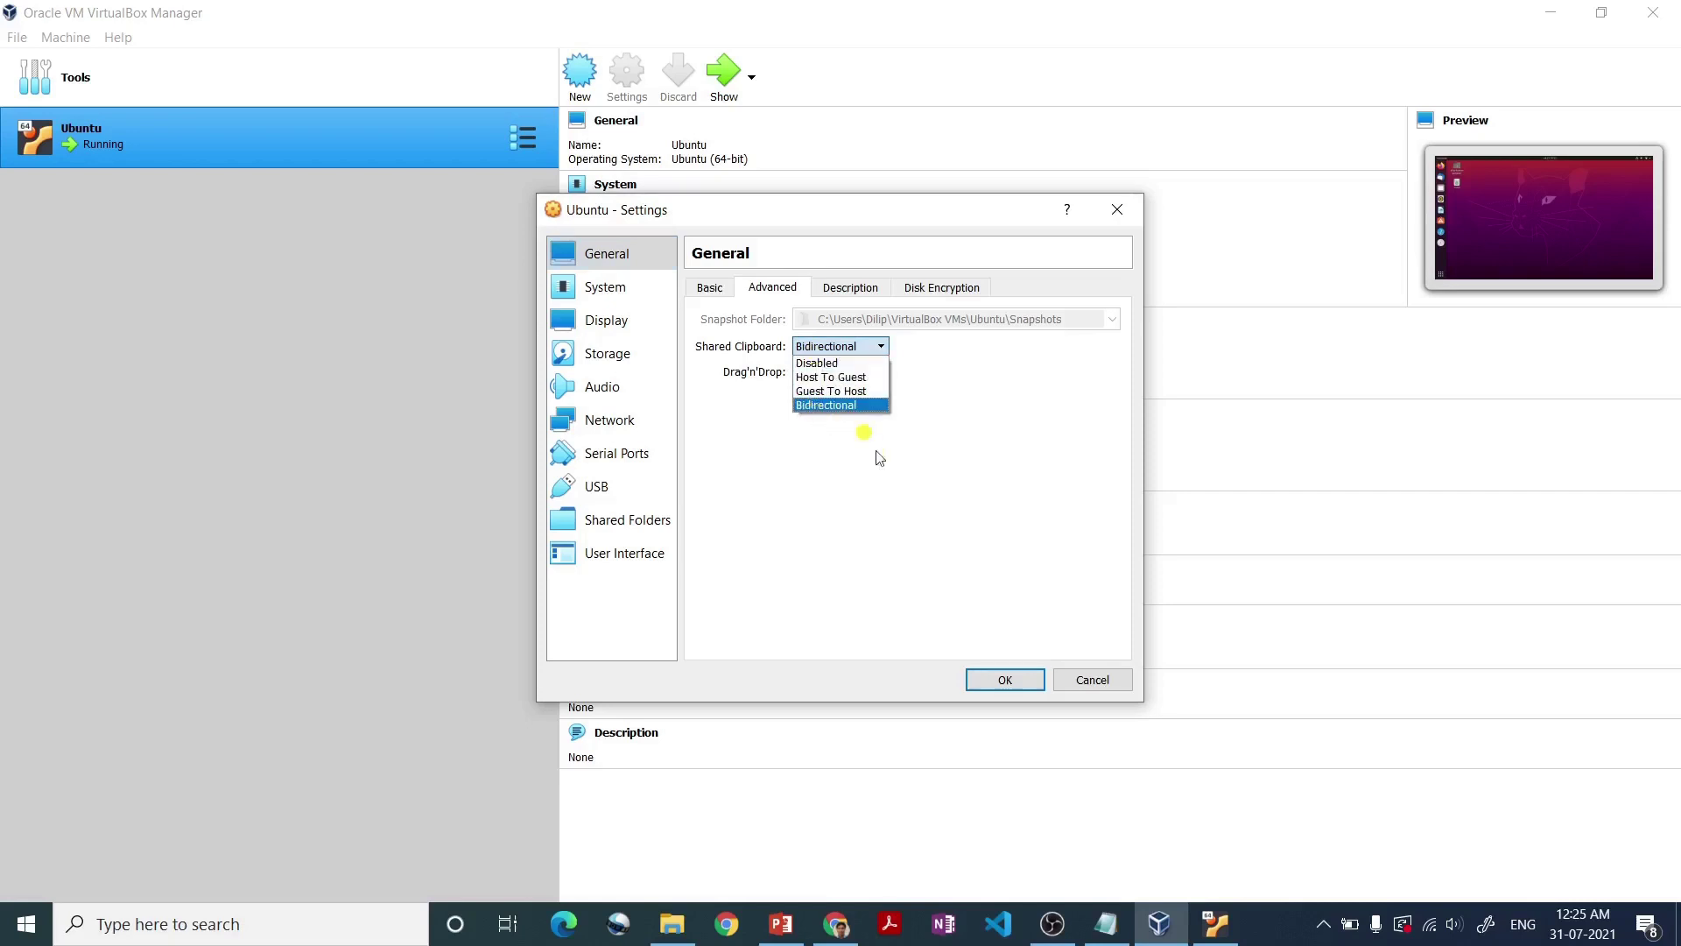
pyautogui.click(988, 677)
pyautogui.click(990, 678)
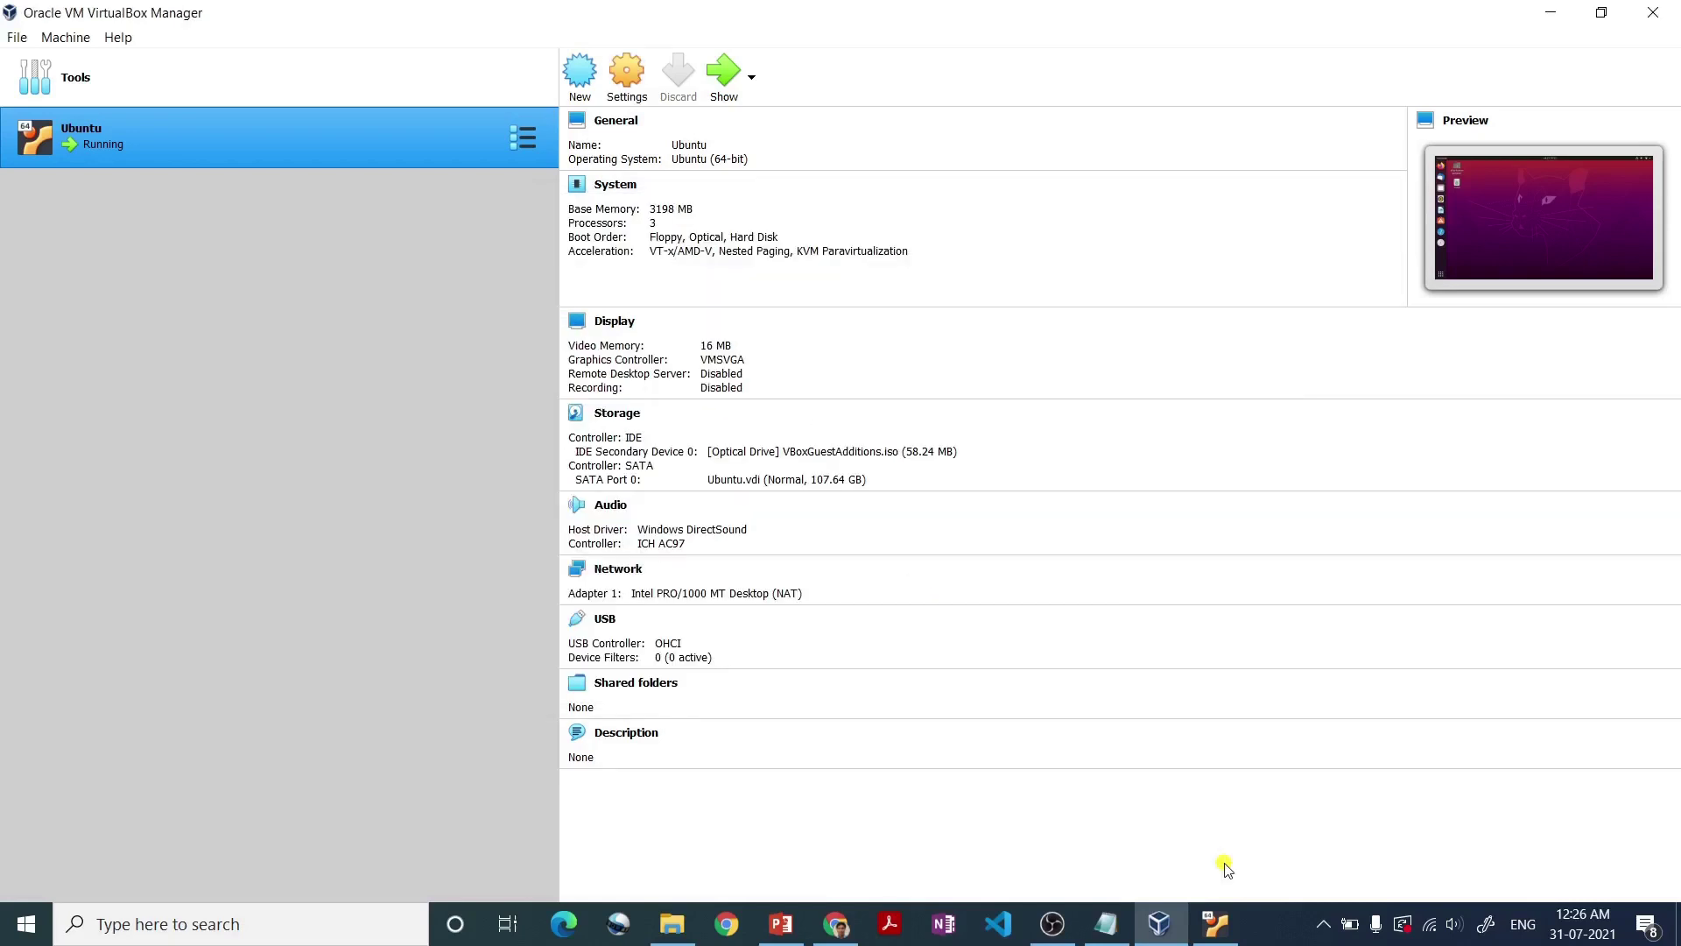